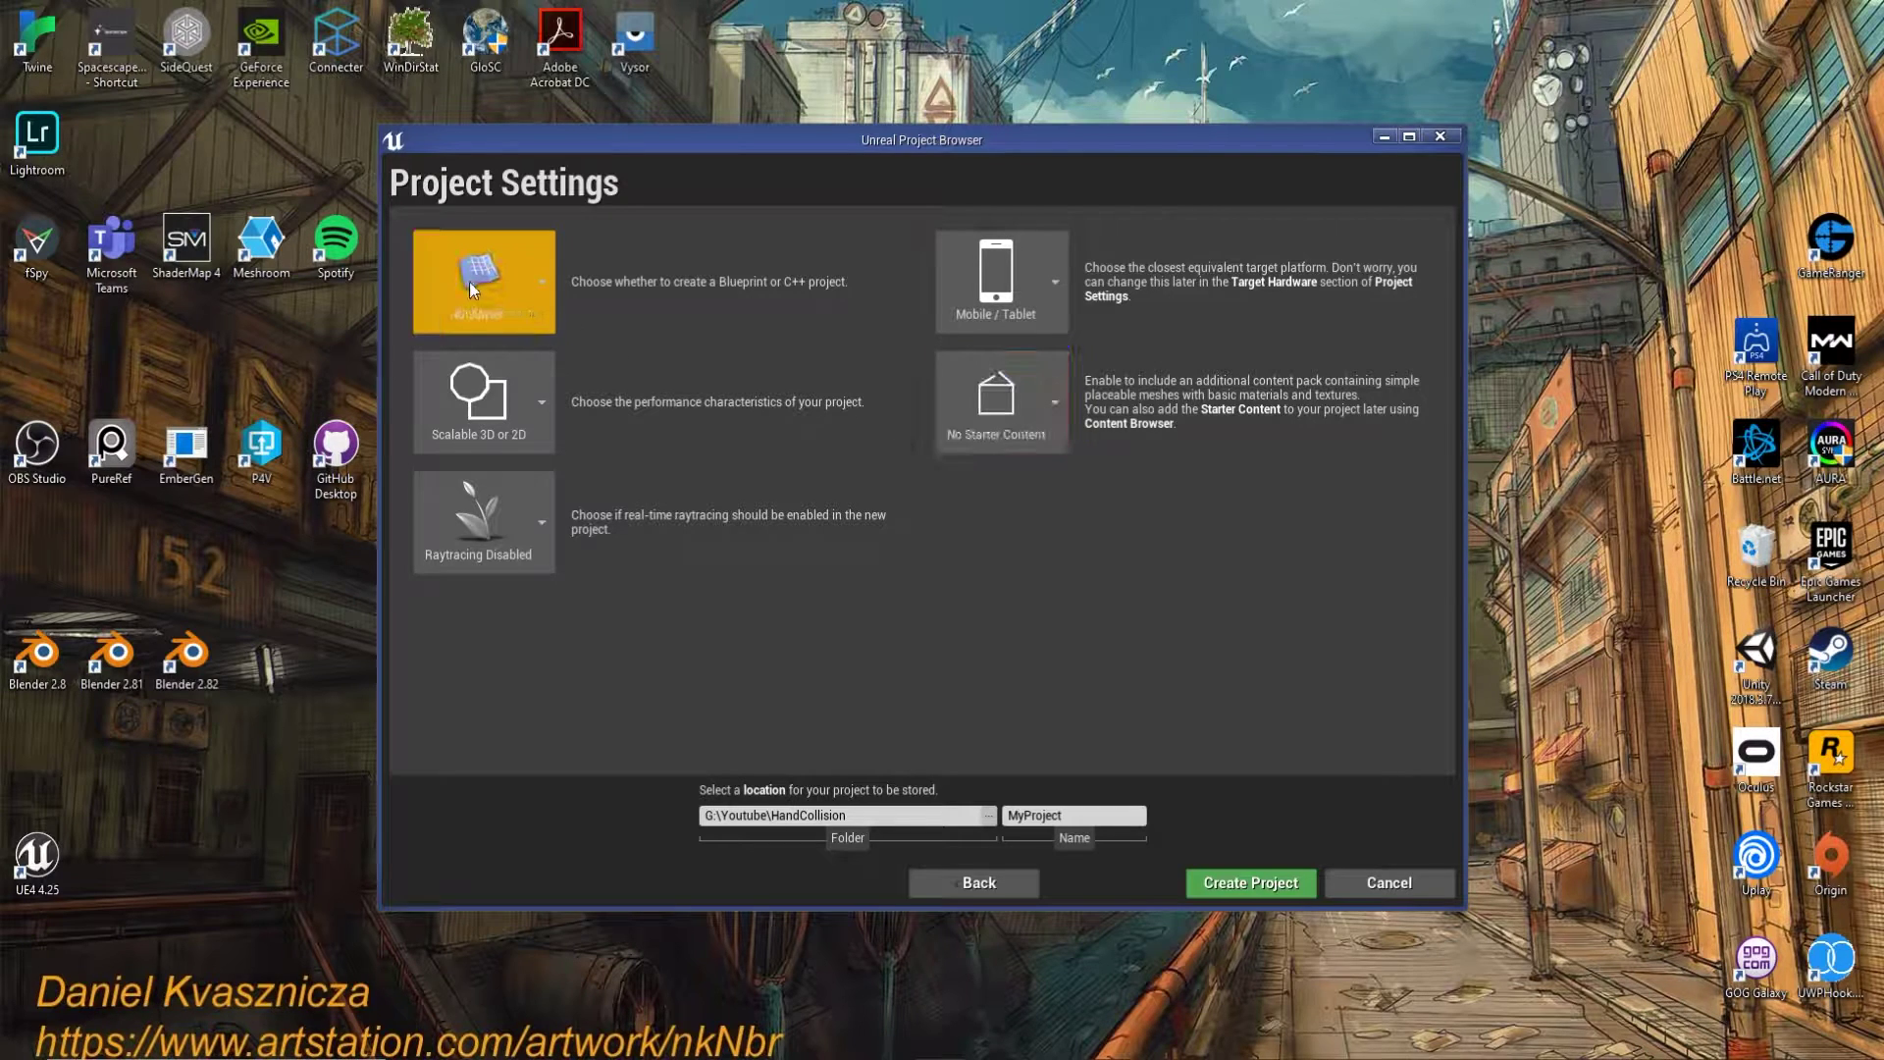
# Set the new project's performance target to Scalable 3D or 2D and its raytracing option to Raytracing Disabled.
pyautogui.click(509, 421)
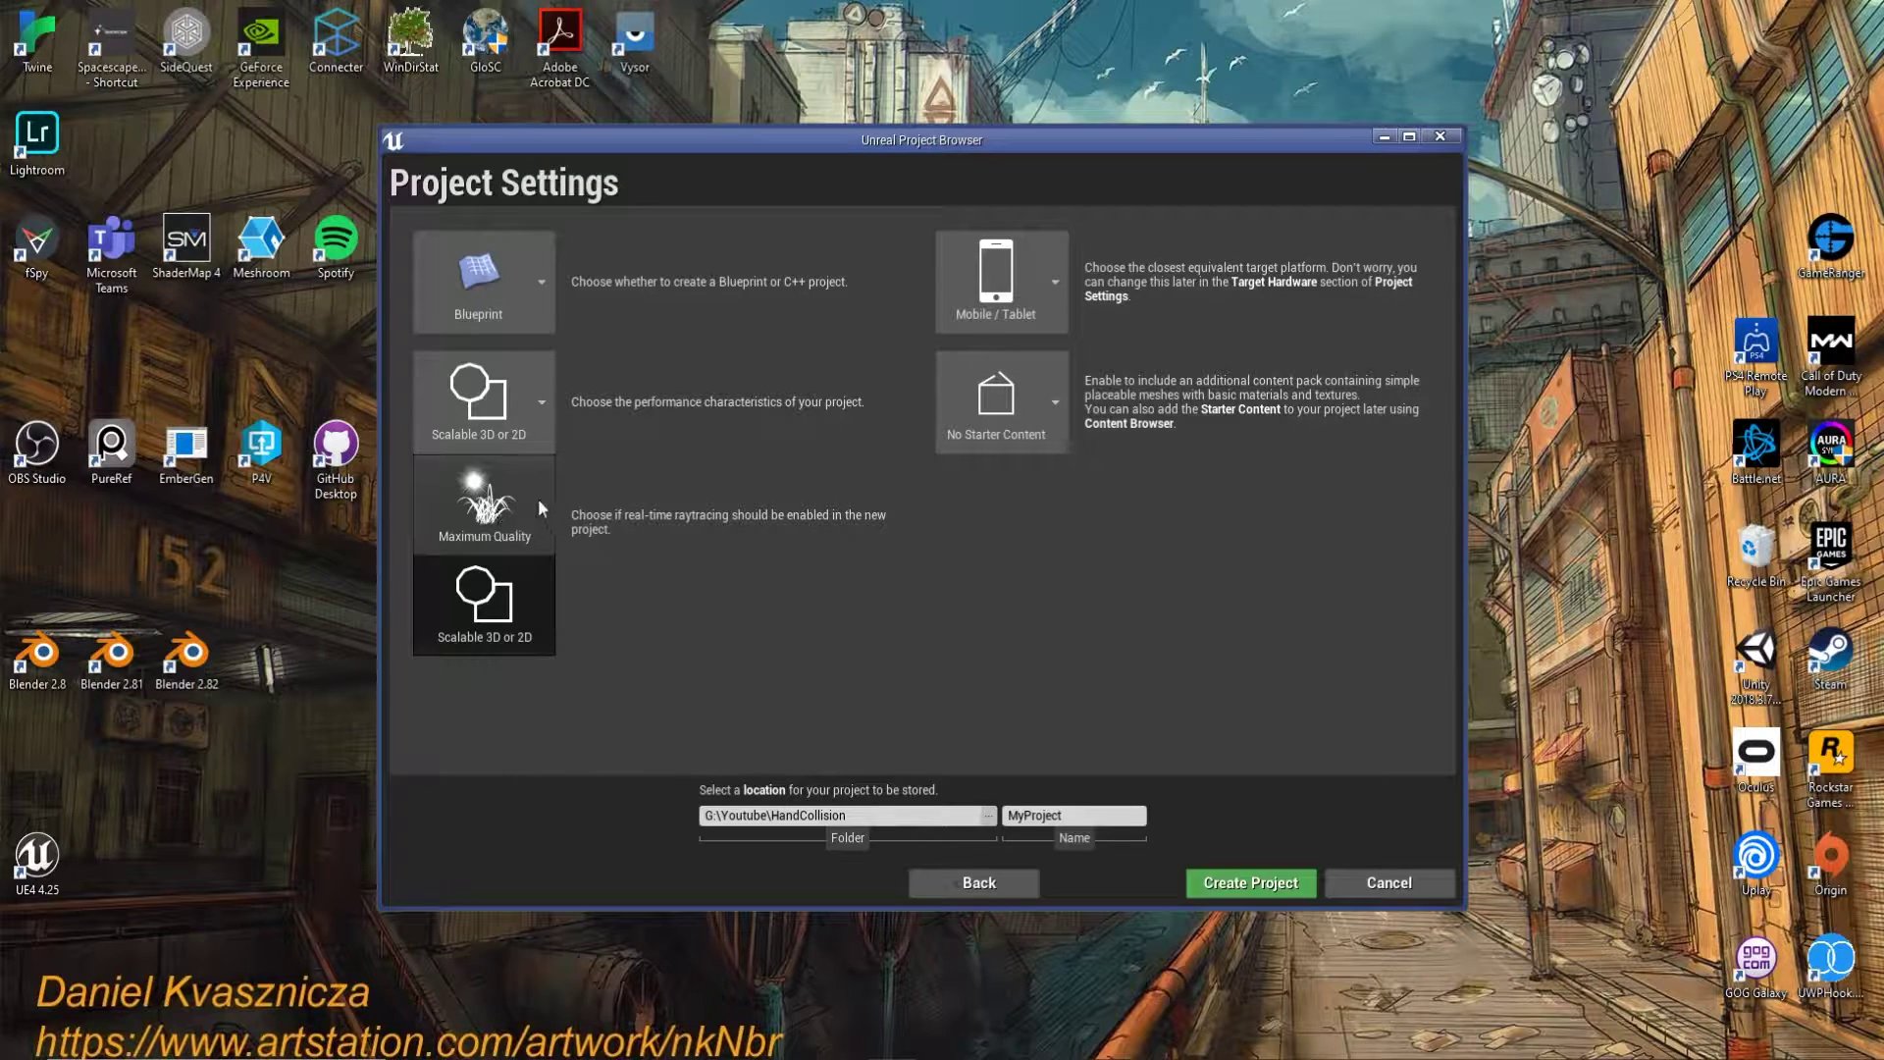
pyautogui.click(505, 609)
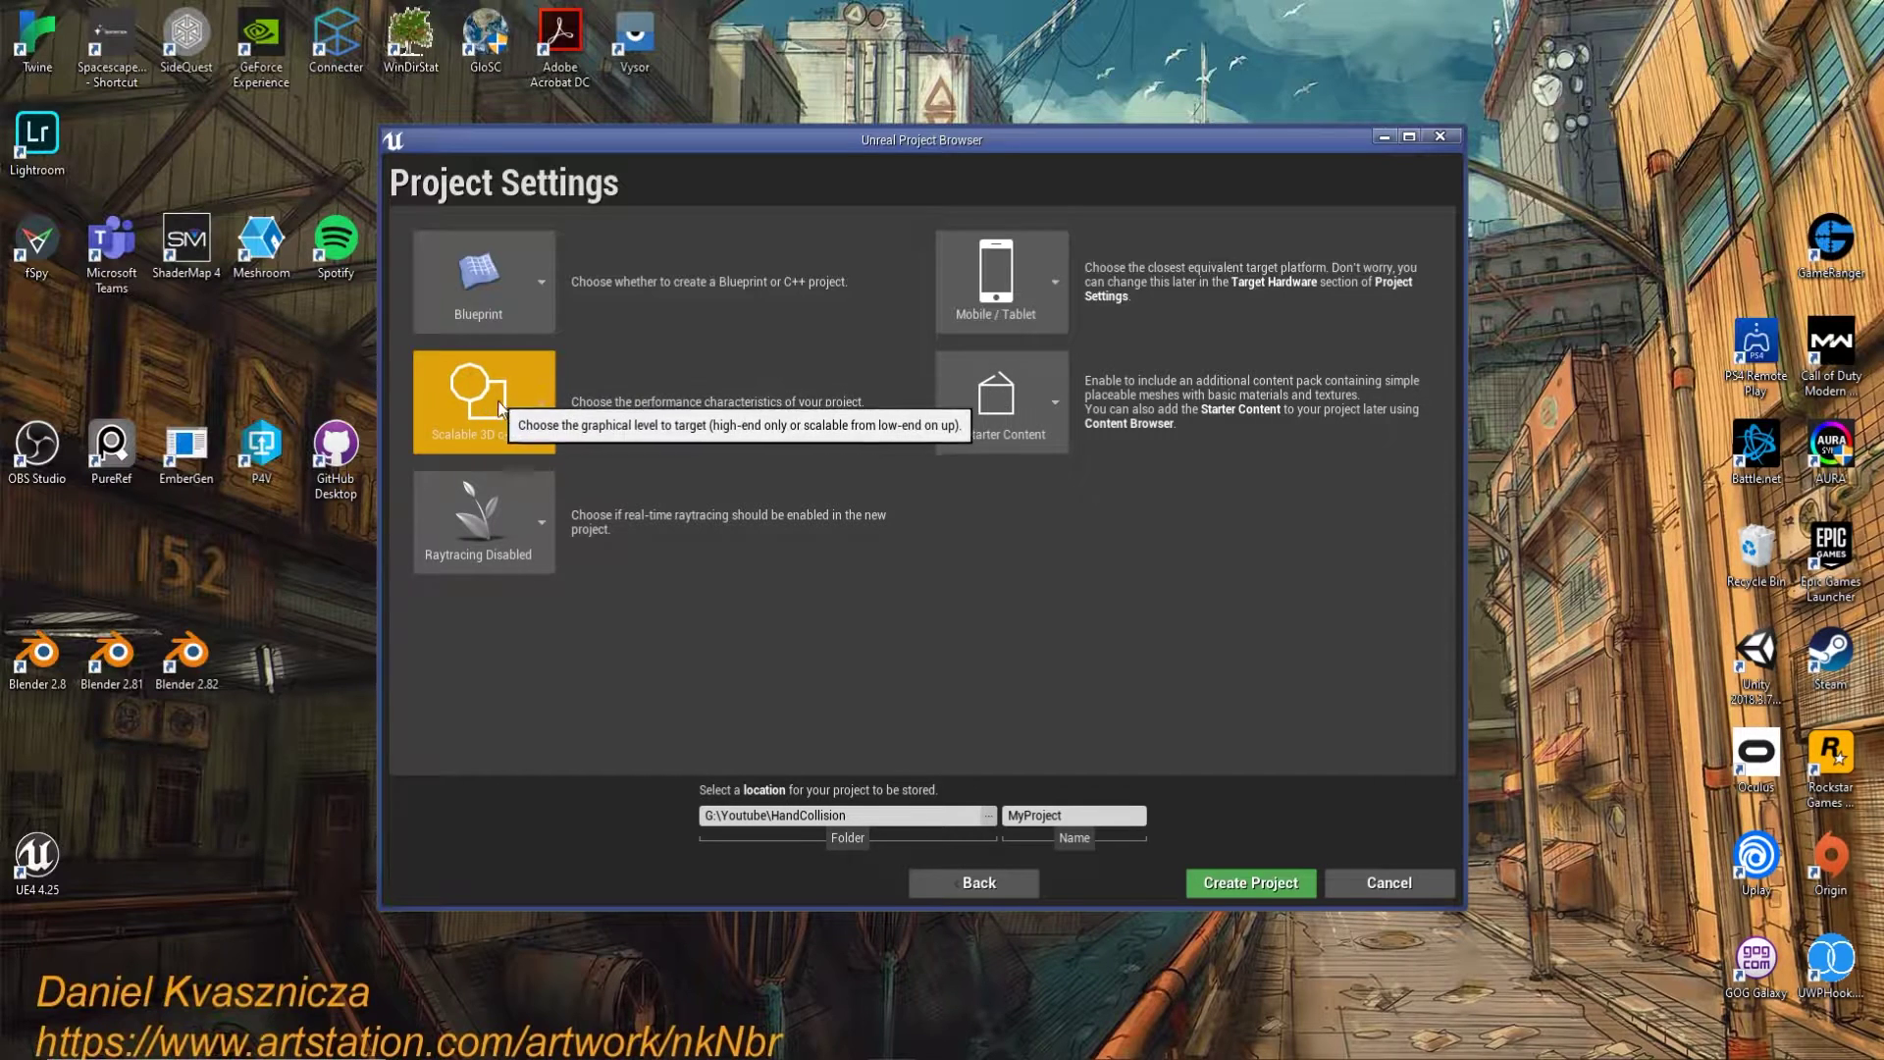
pyautogui.click(493, 529)
pyautogui.click(508, 649)
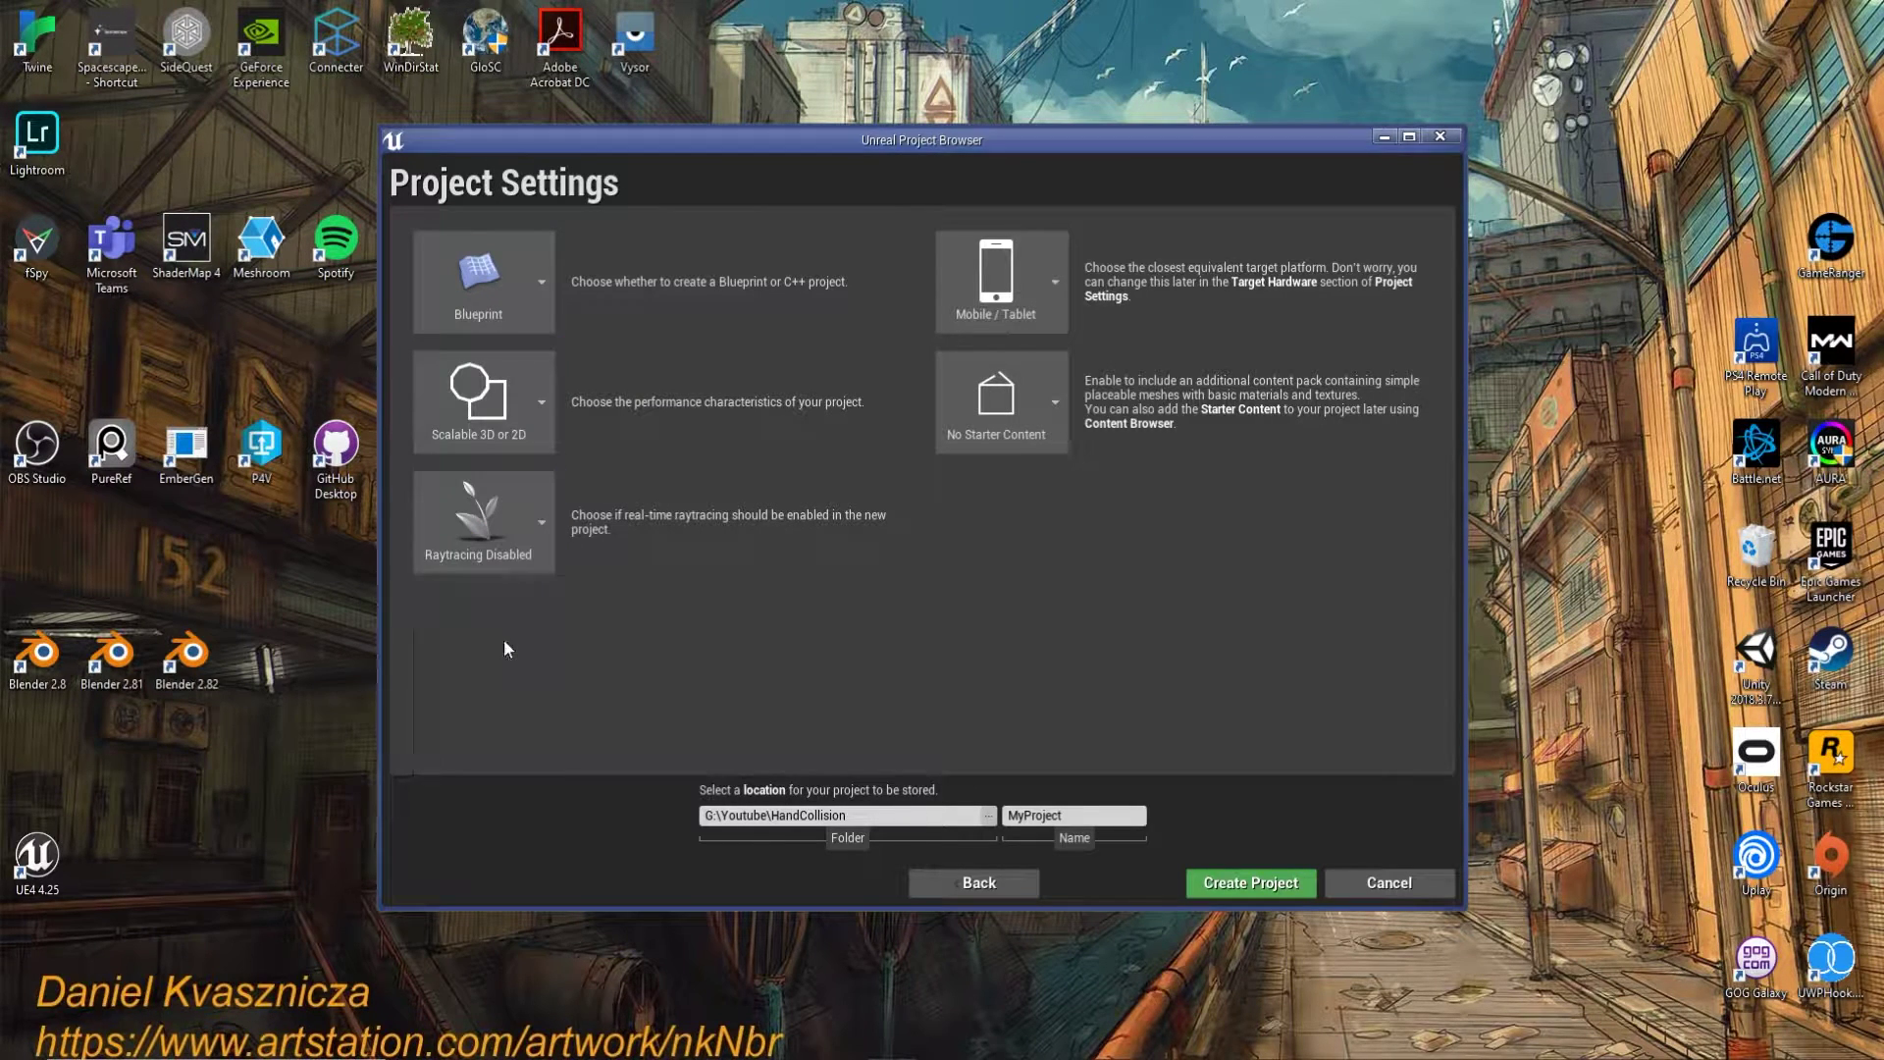
# Set the new project's target platform to Mobile / Tablet.
pyautogui.click(1026, 304)
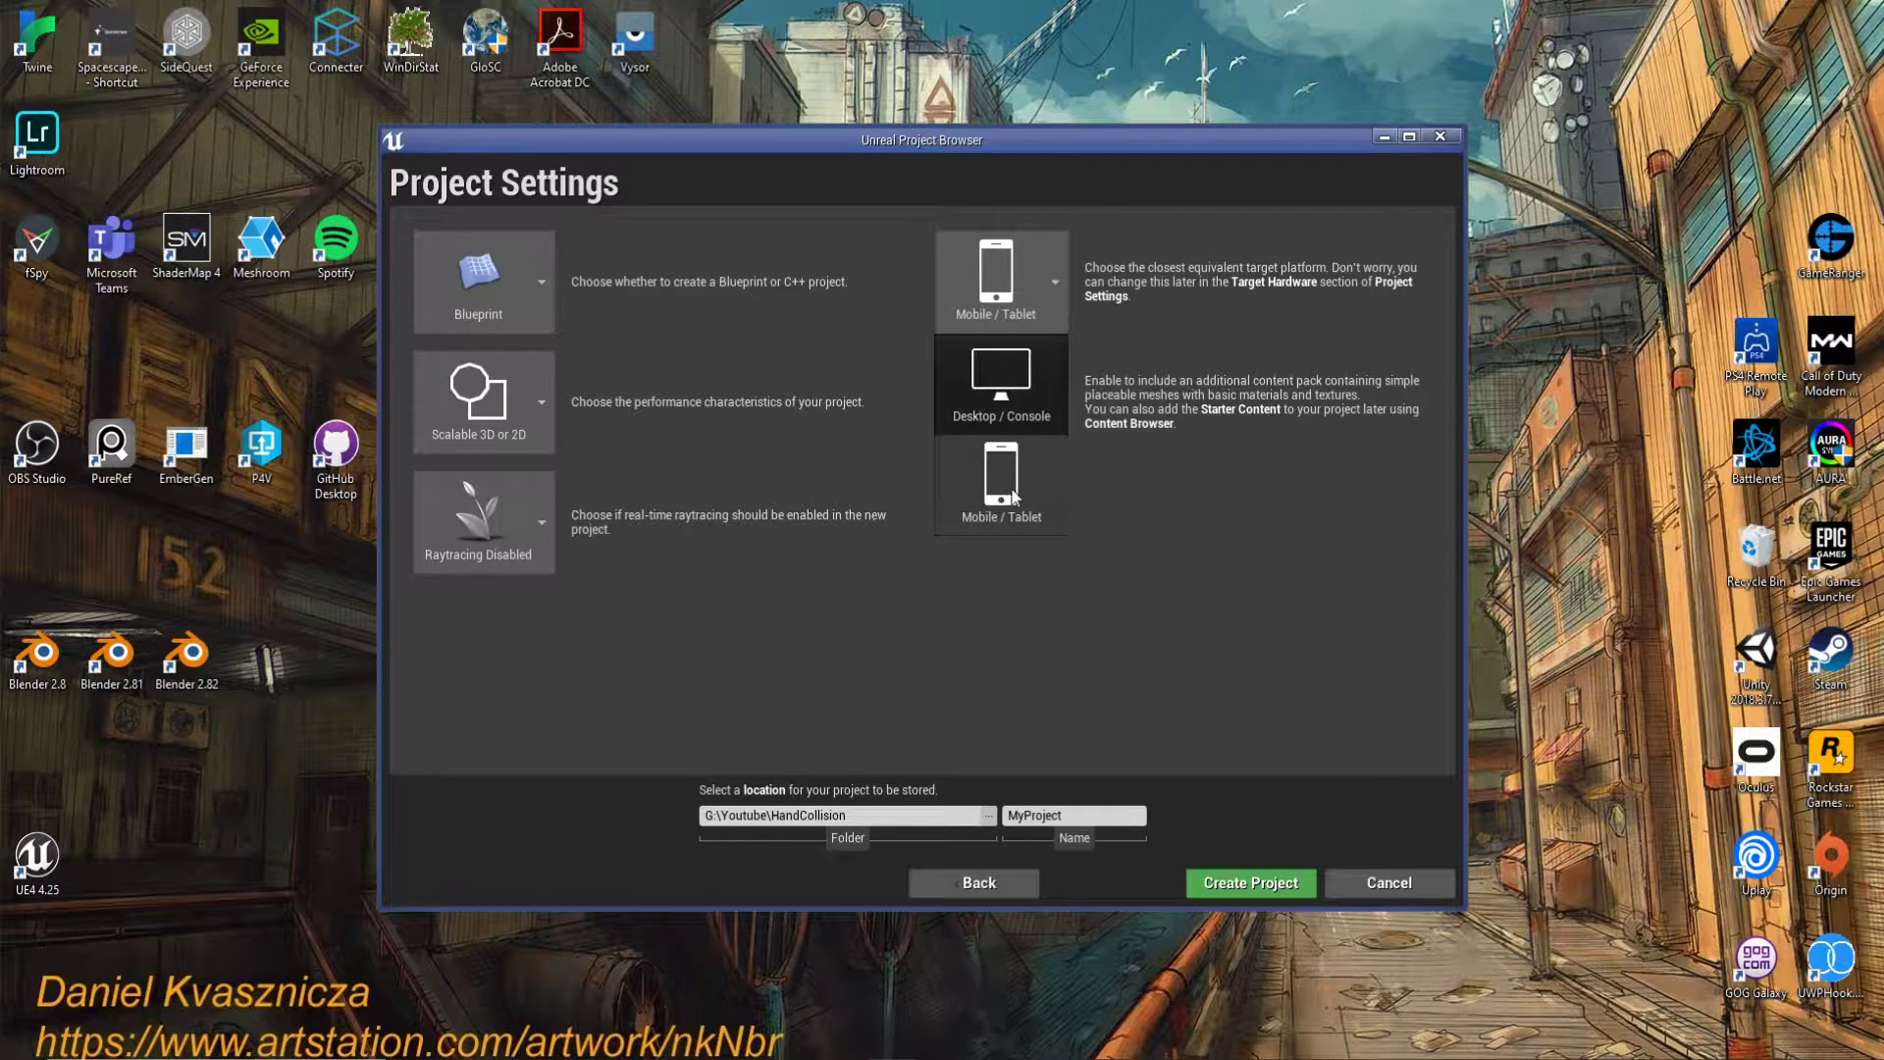
pyautogui.click(1013, 495)
pyautogui.click(992, 424)
pyautogui.click(1013, 495)
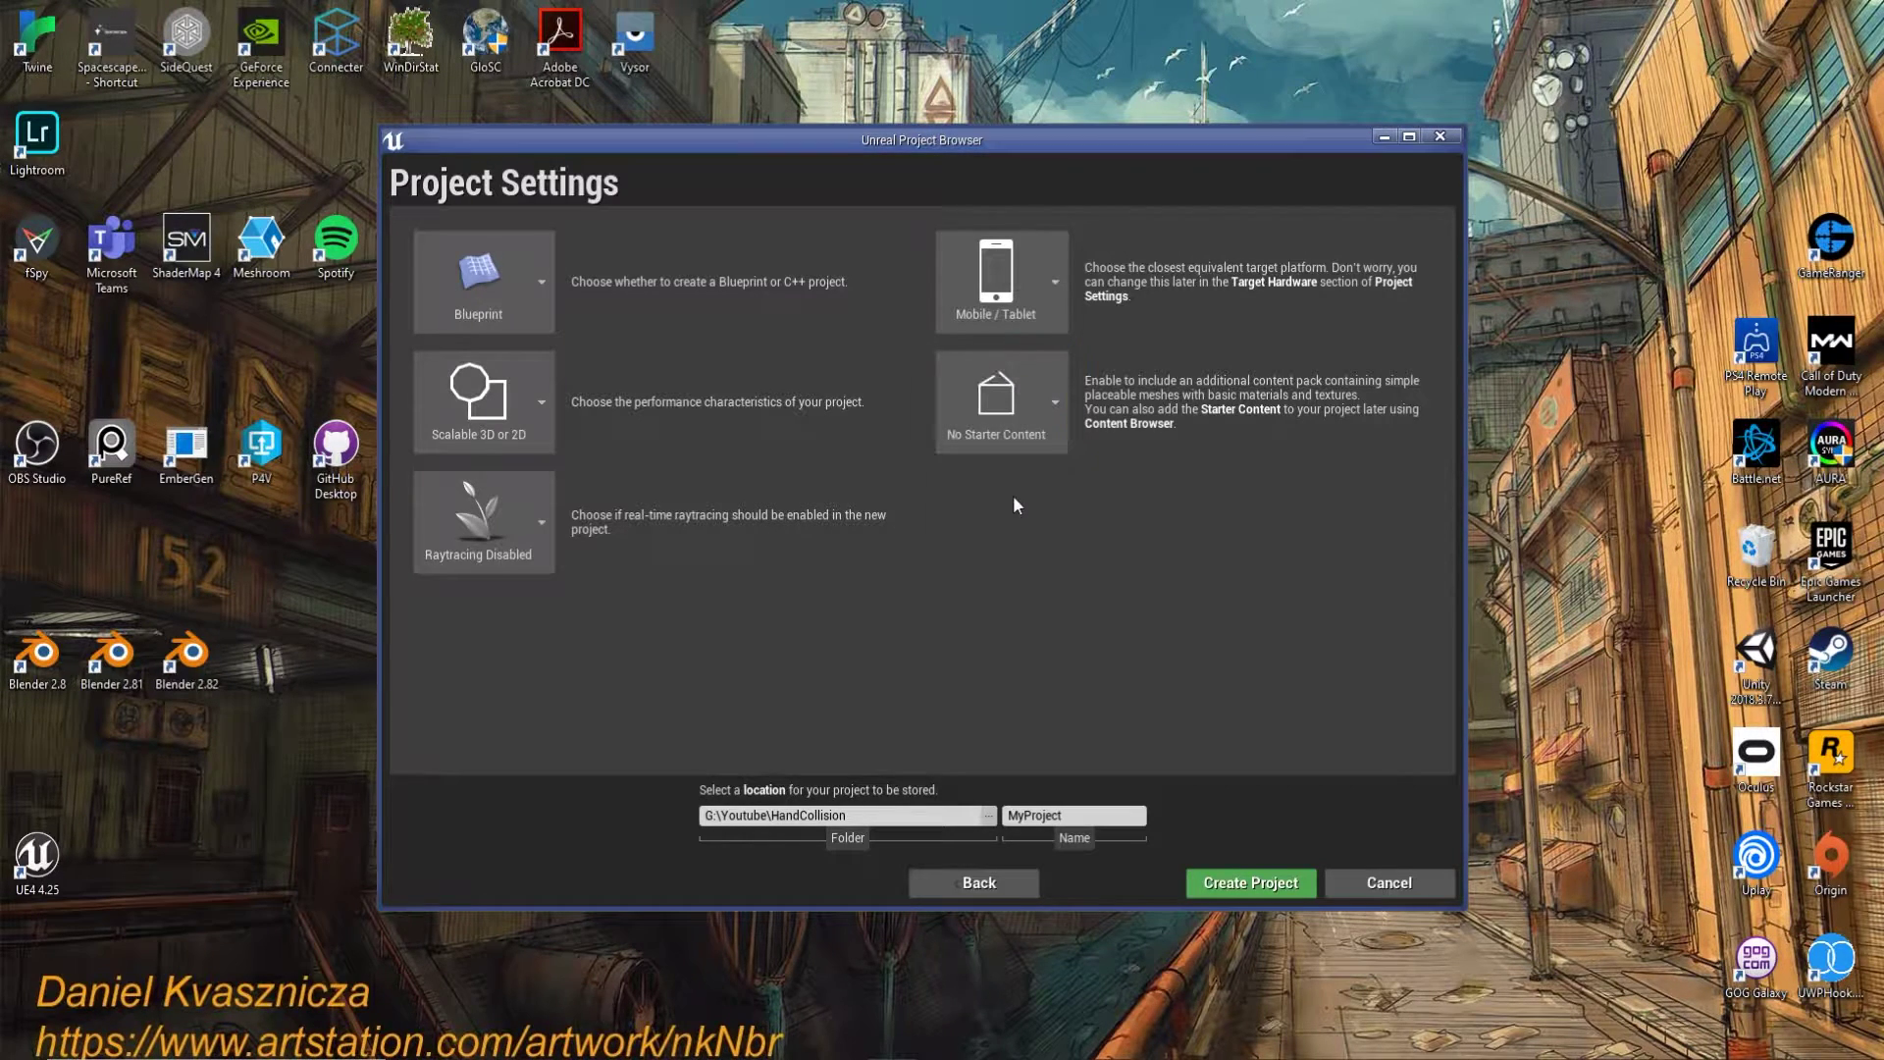
# Create a QuestBuild folder inside G:\Youtube and choose it as the project's storage location.
pyautogui.click(989, 816)
pyautogui.click(704, 175)
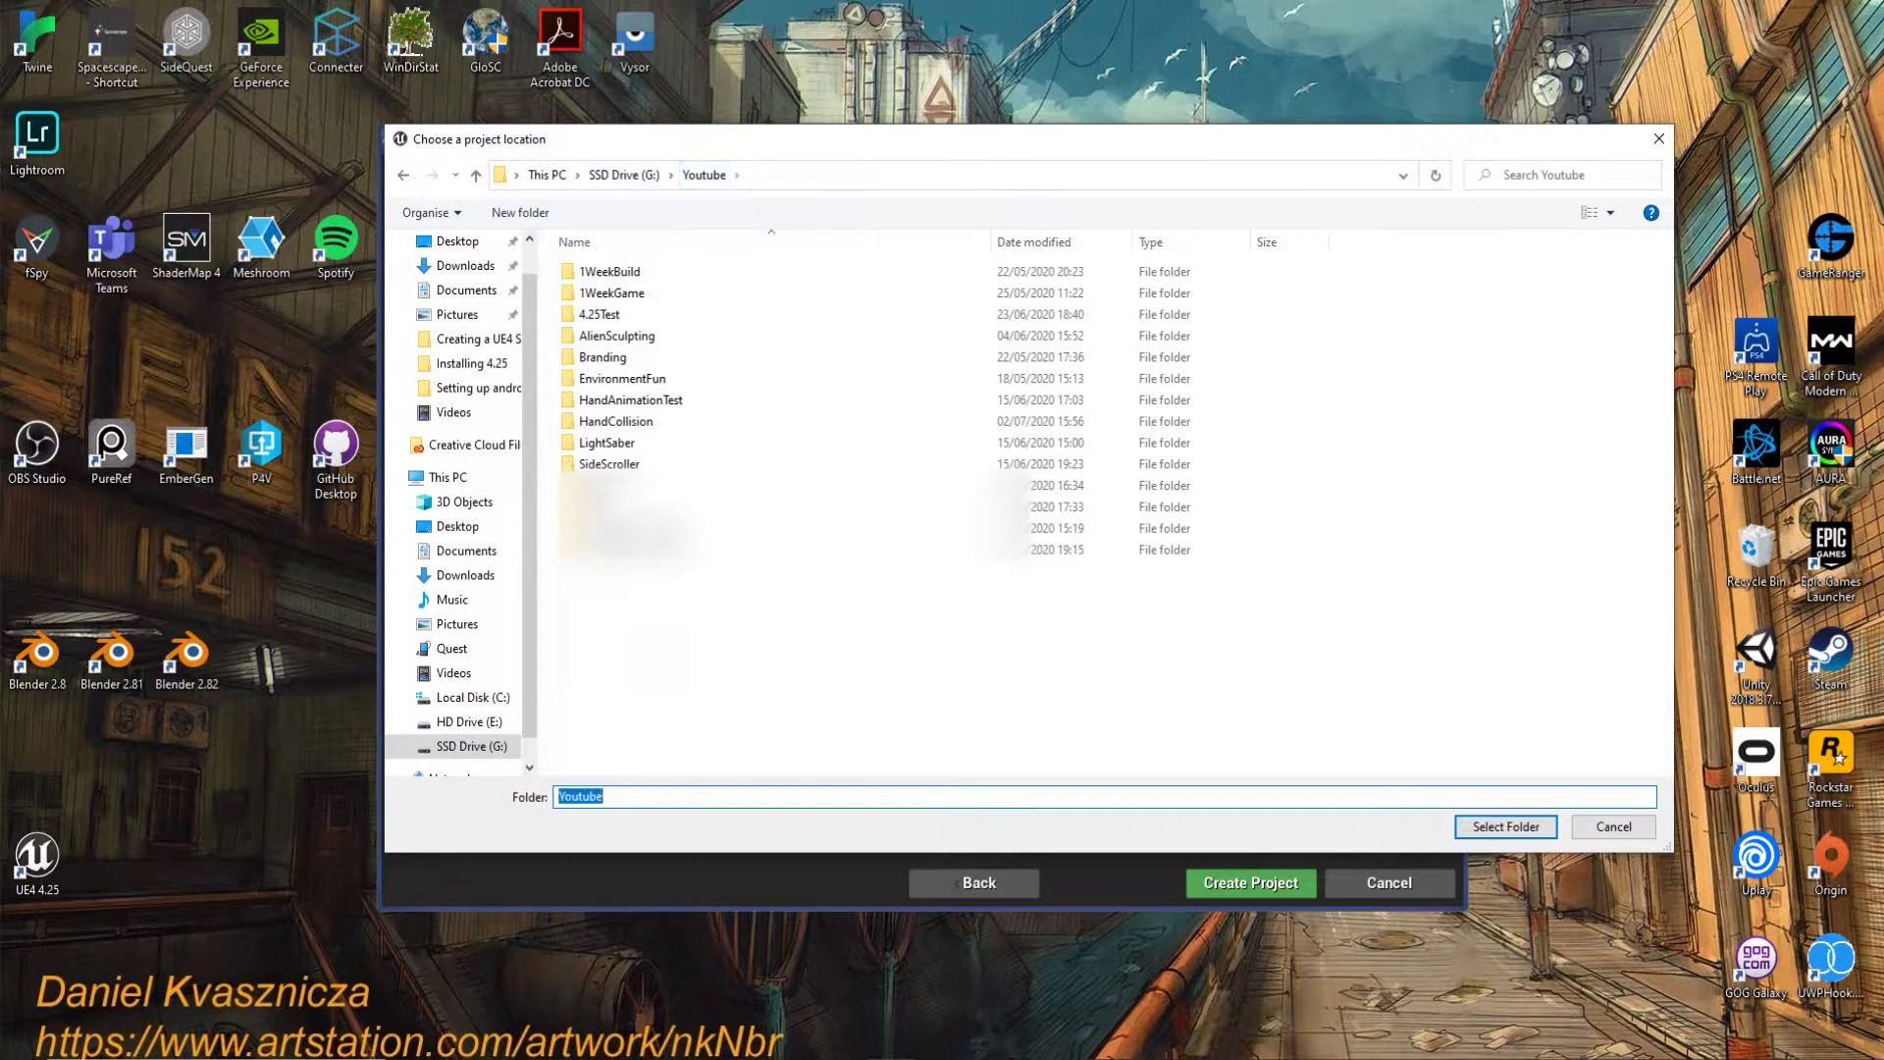
pyautogui.rightClick(608, 624)
pyautogui.moveTo(550, 883)
pyautogui.click(646, 886)
pyautogui.write('V')
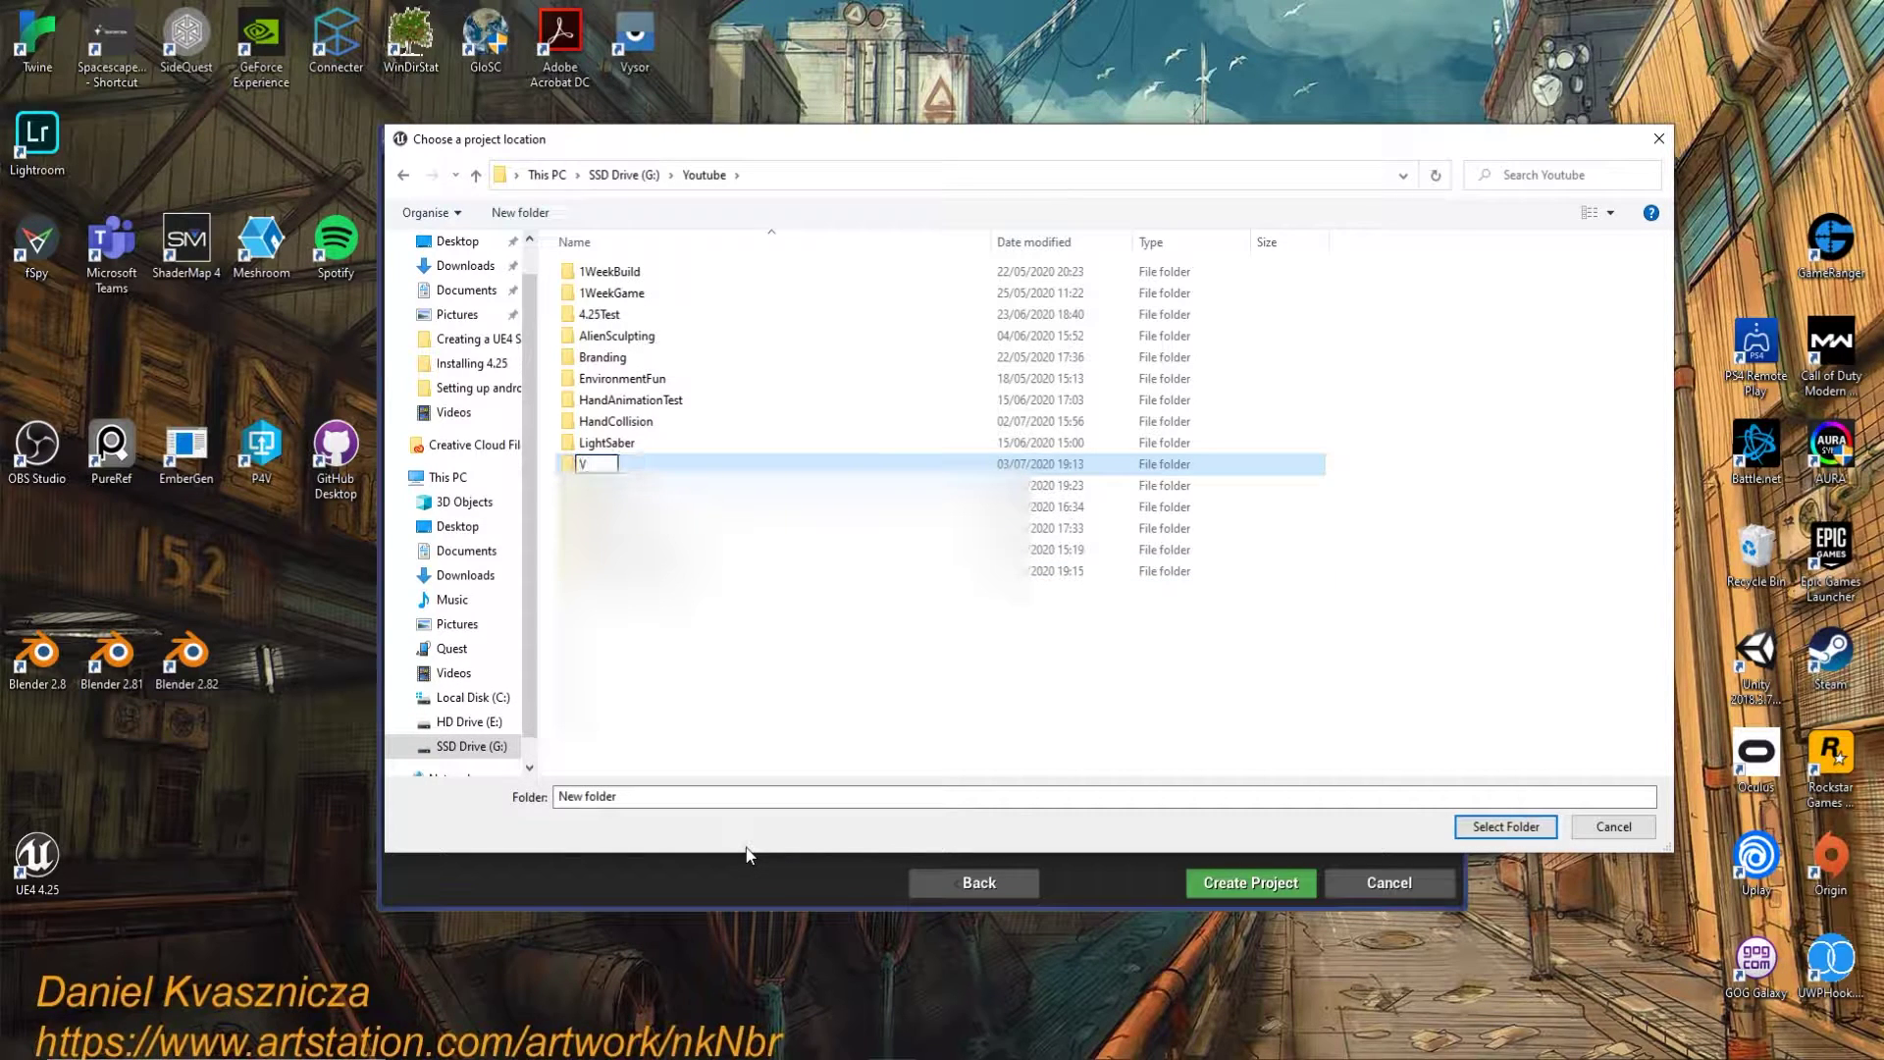
pyautogui.press('BackSpace')
pyautogui.write('QuestBuild')
pyautogui.press('Return')
pyautogui.press('Return')
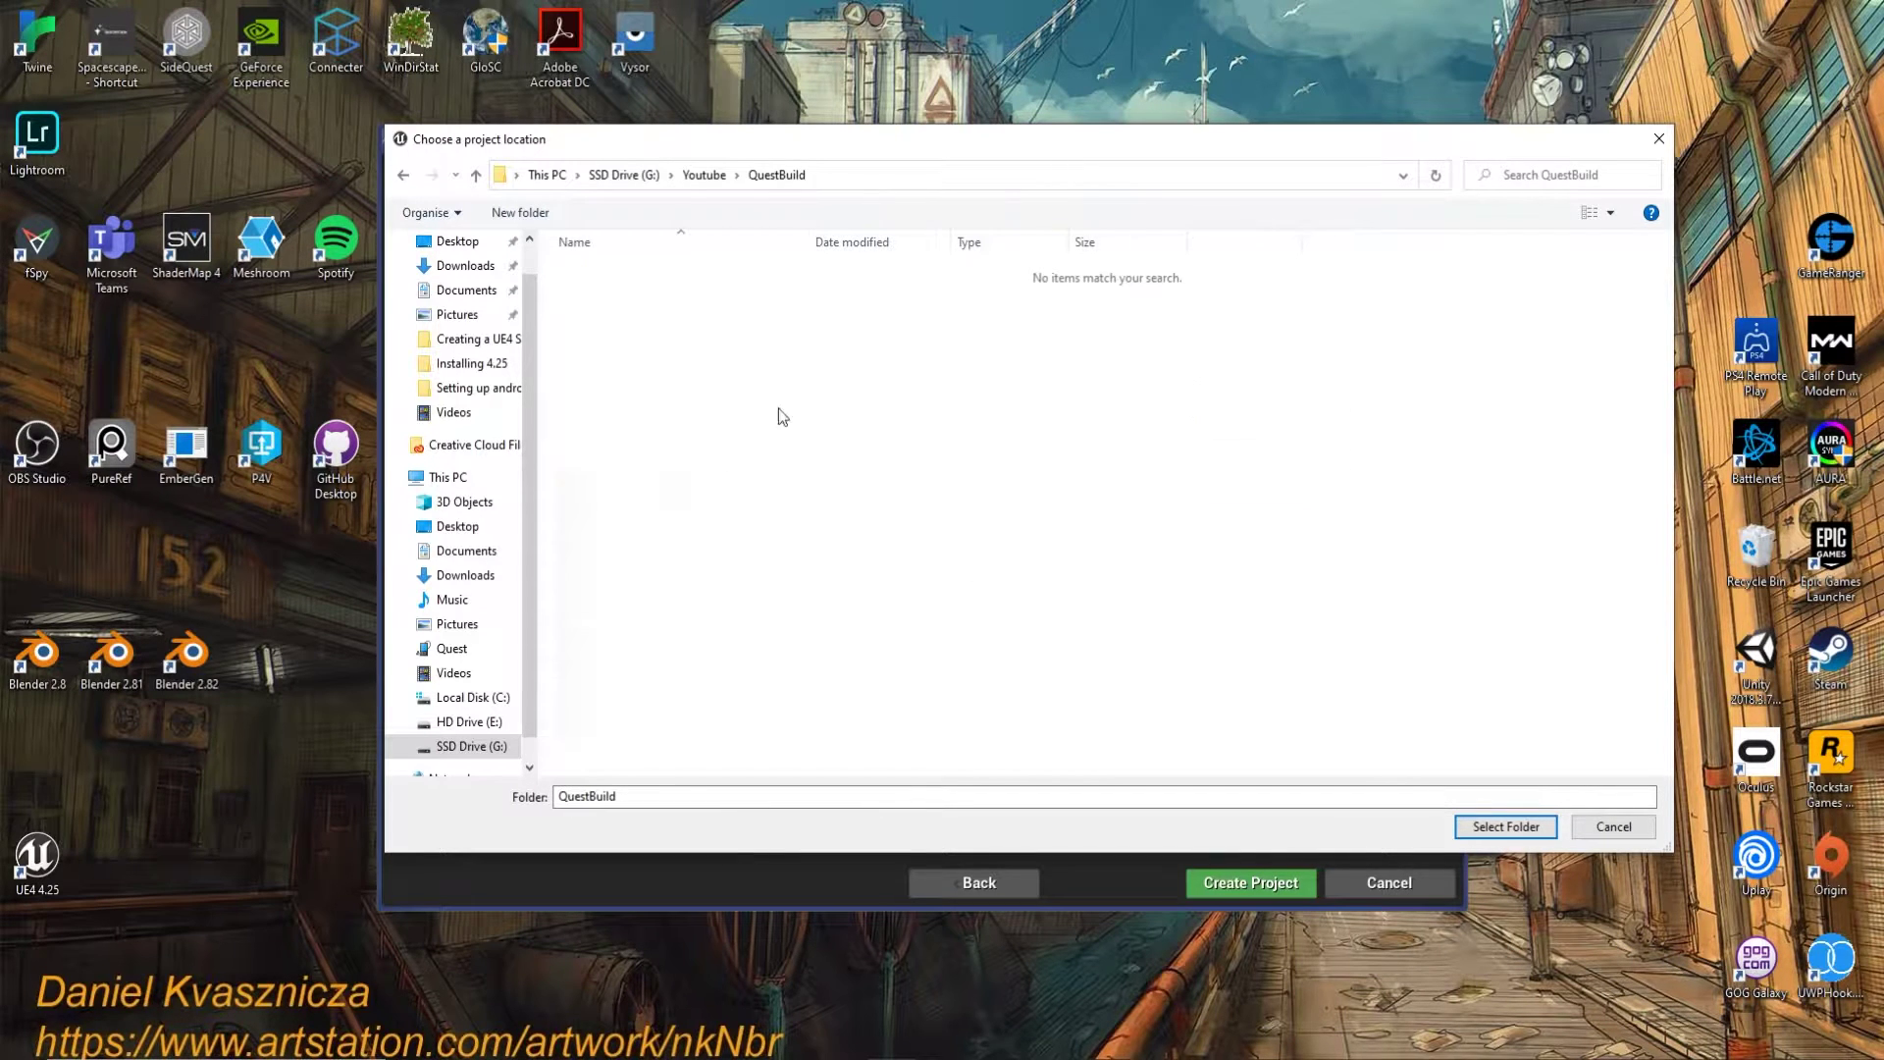
pyautogui.click(1473, 827)
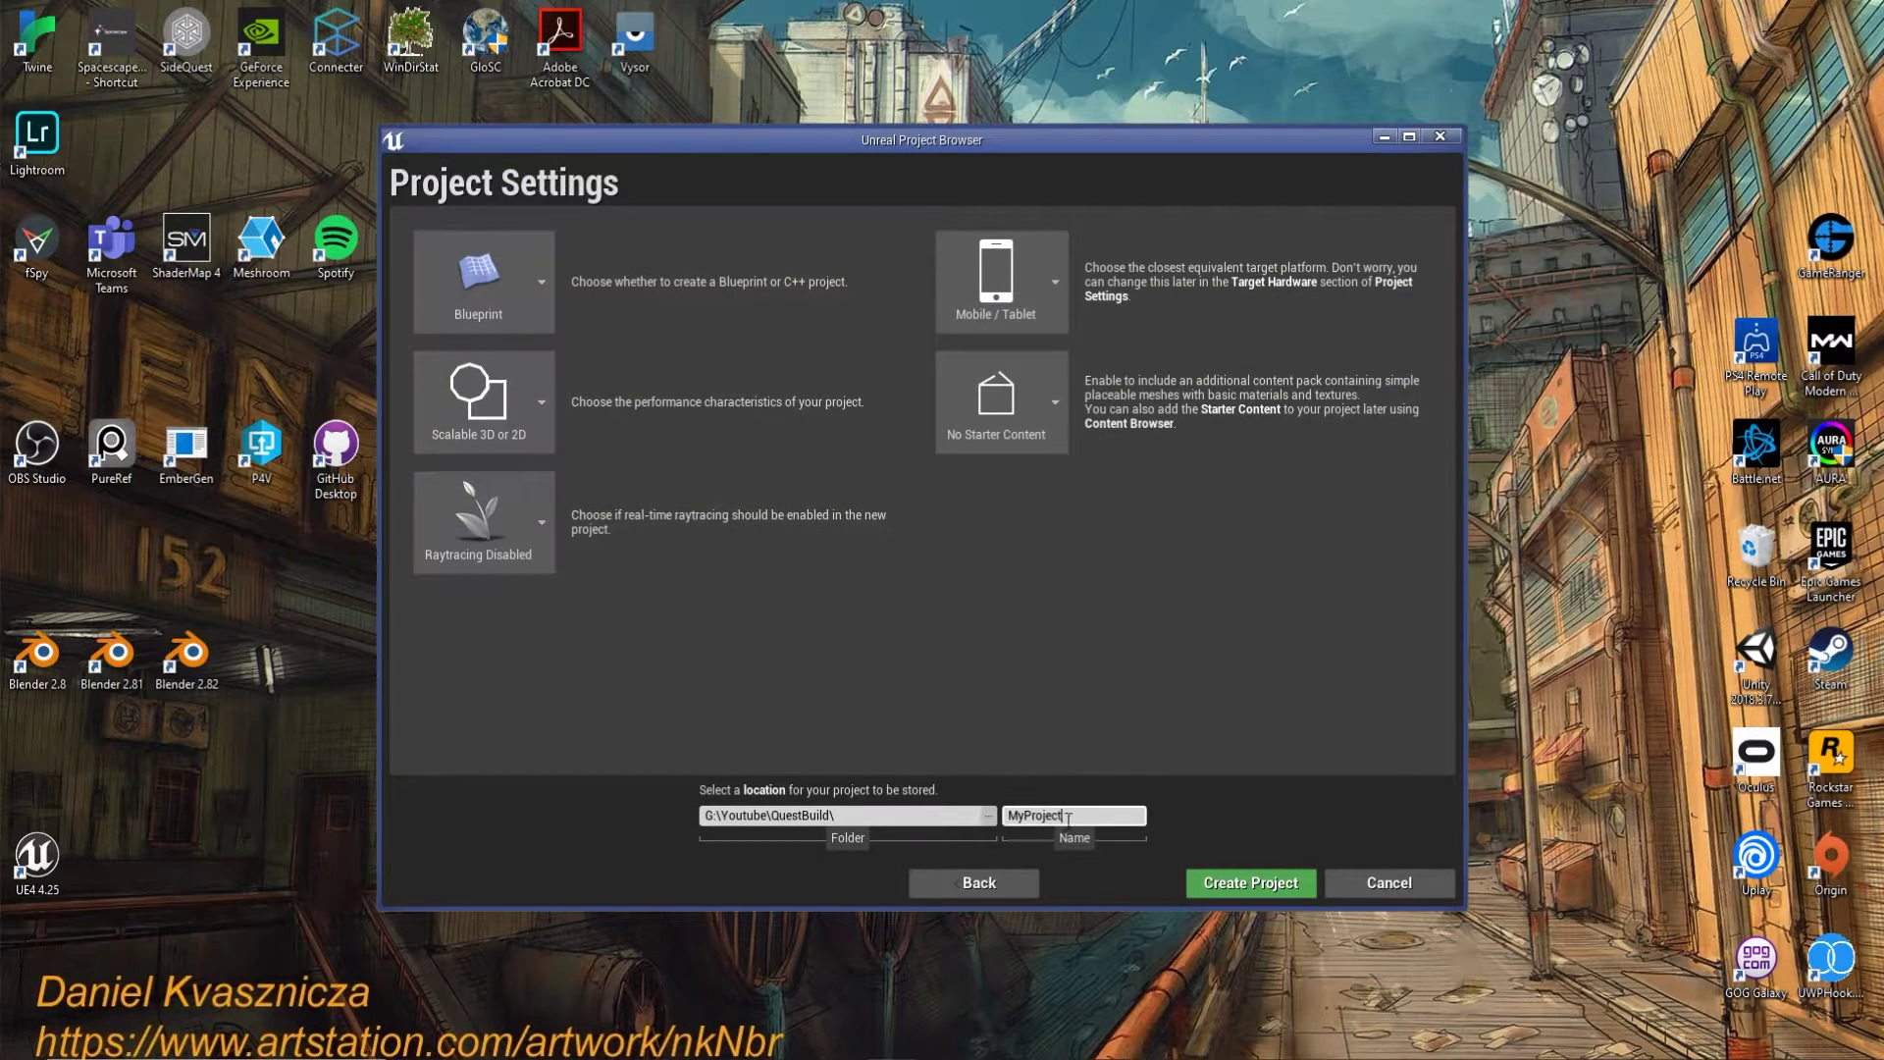
# Name the project QuestBuild and create it.
pyautogui.doubleClick(1062, 816)
pyautogui.write('QuestBuild')
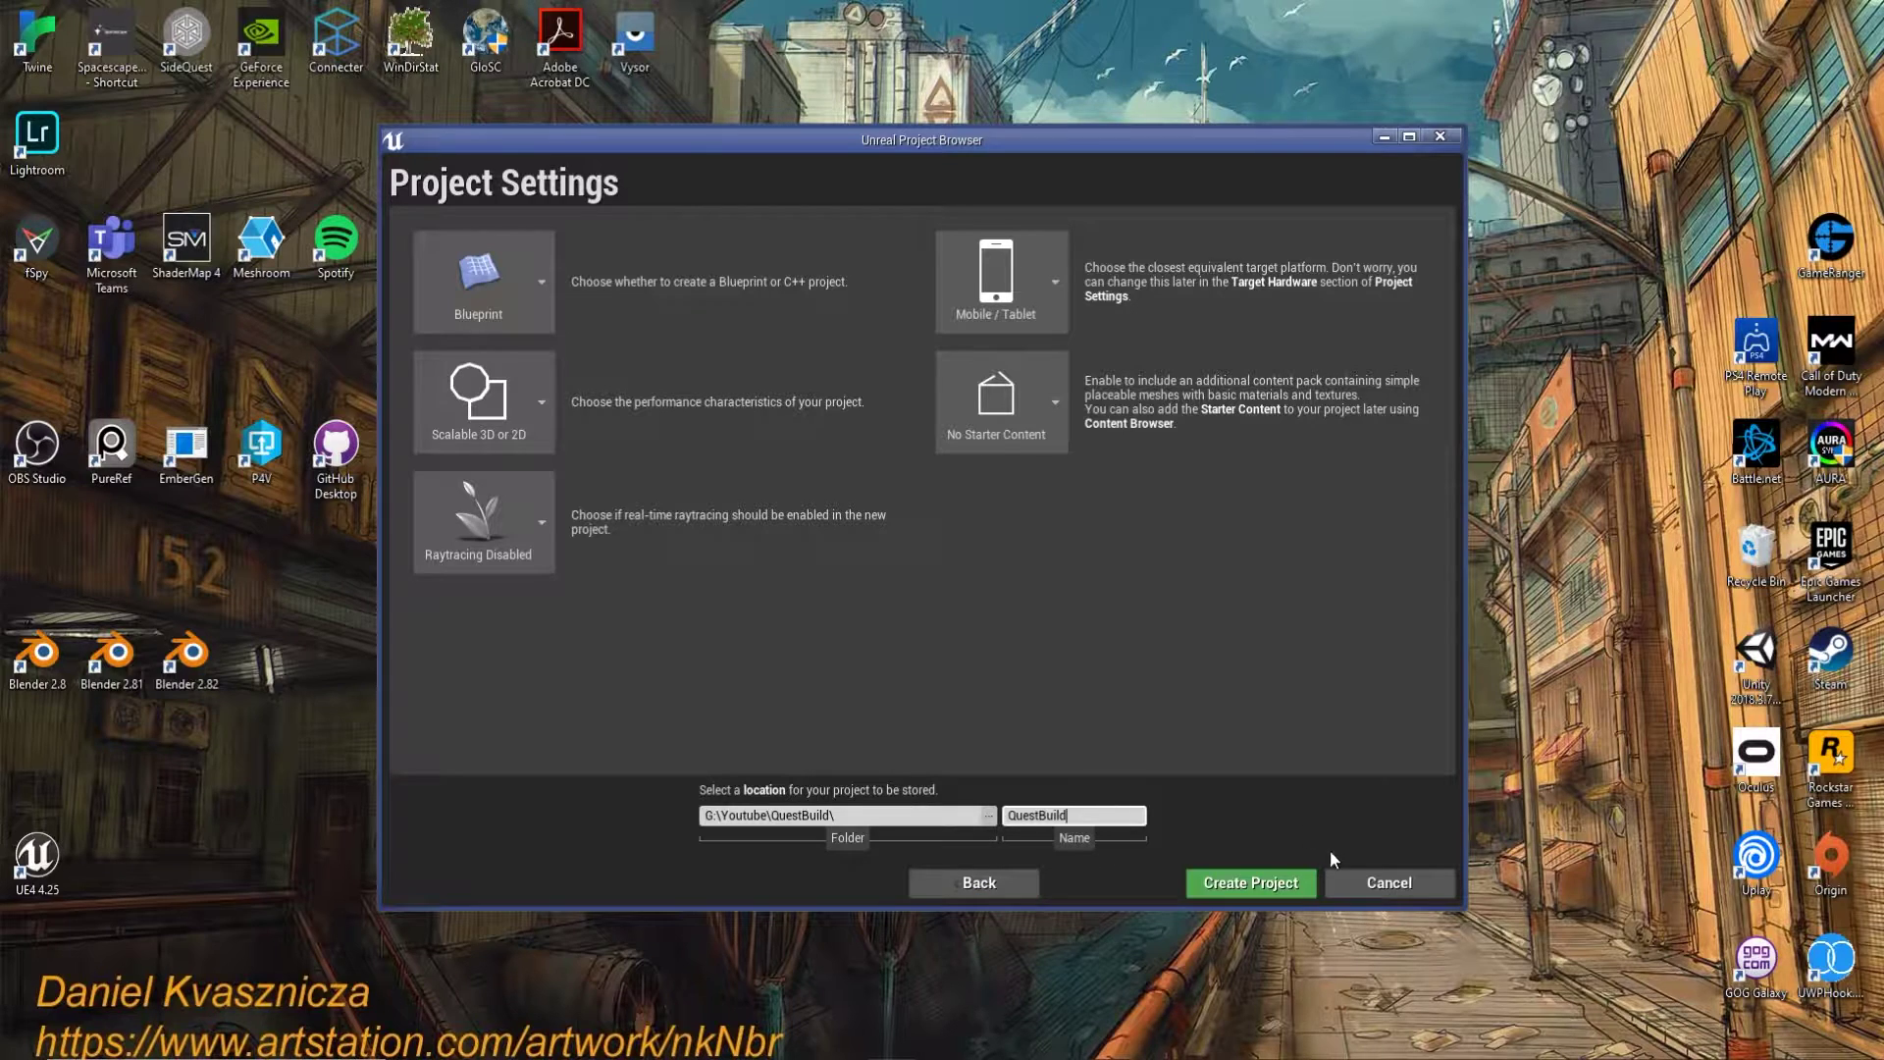
pyautogui.click(1288, 887)
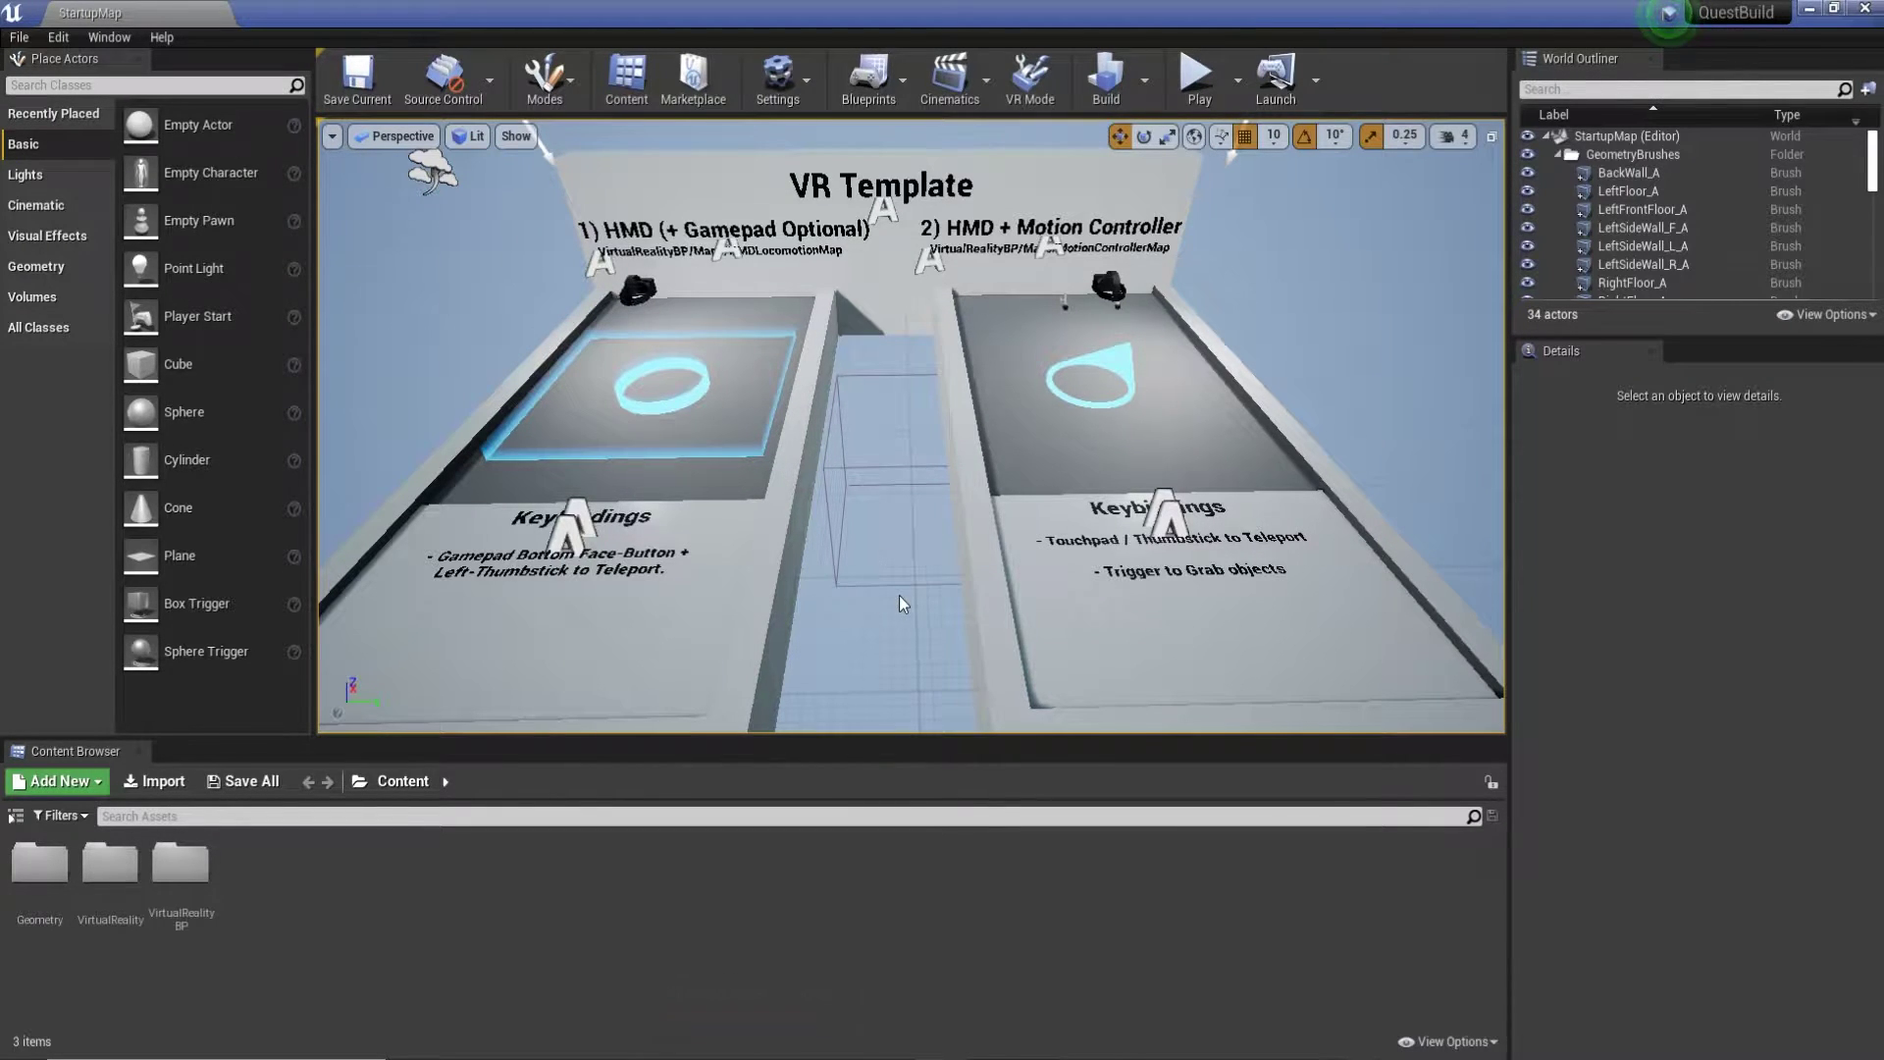
# Open the MotionControllerMap level from the Maps folder inside VirtualRealityBP.
pyautogui.moveTo(1043, 432); pyautogui.dragTo(1050, 423, button='right')
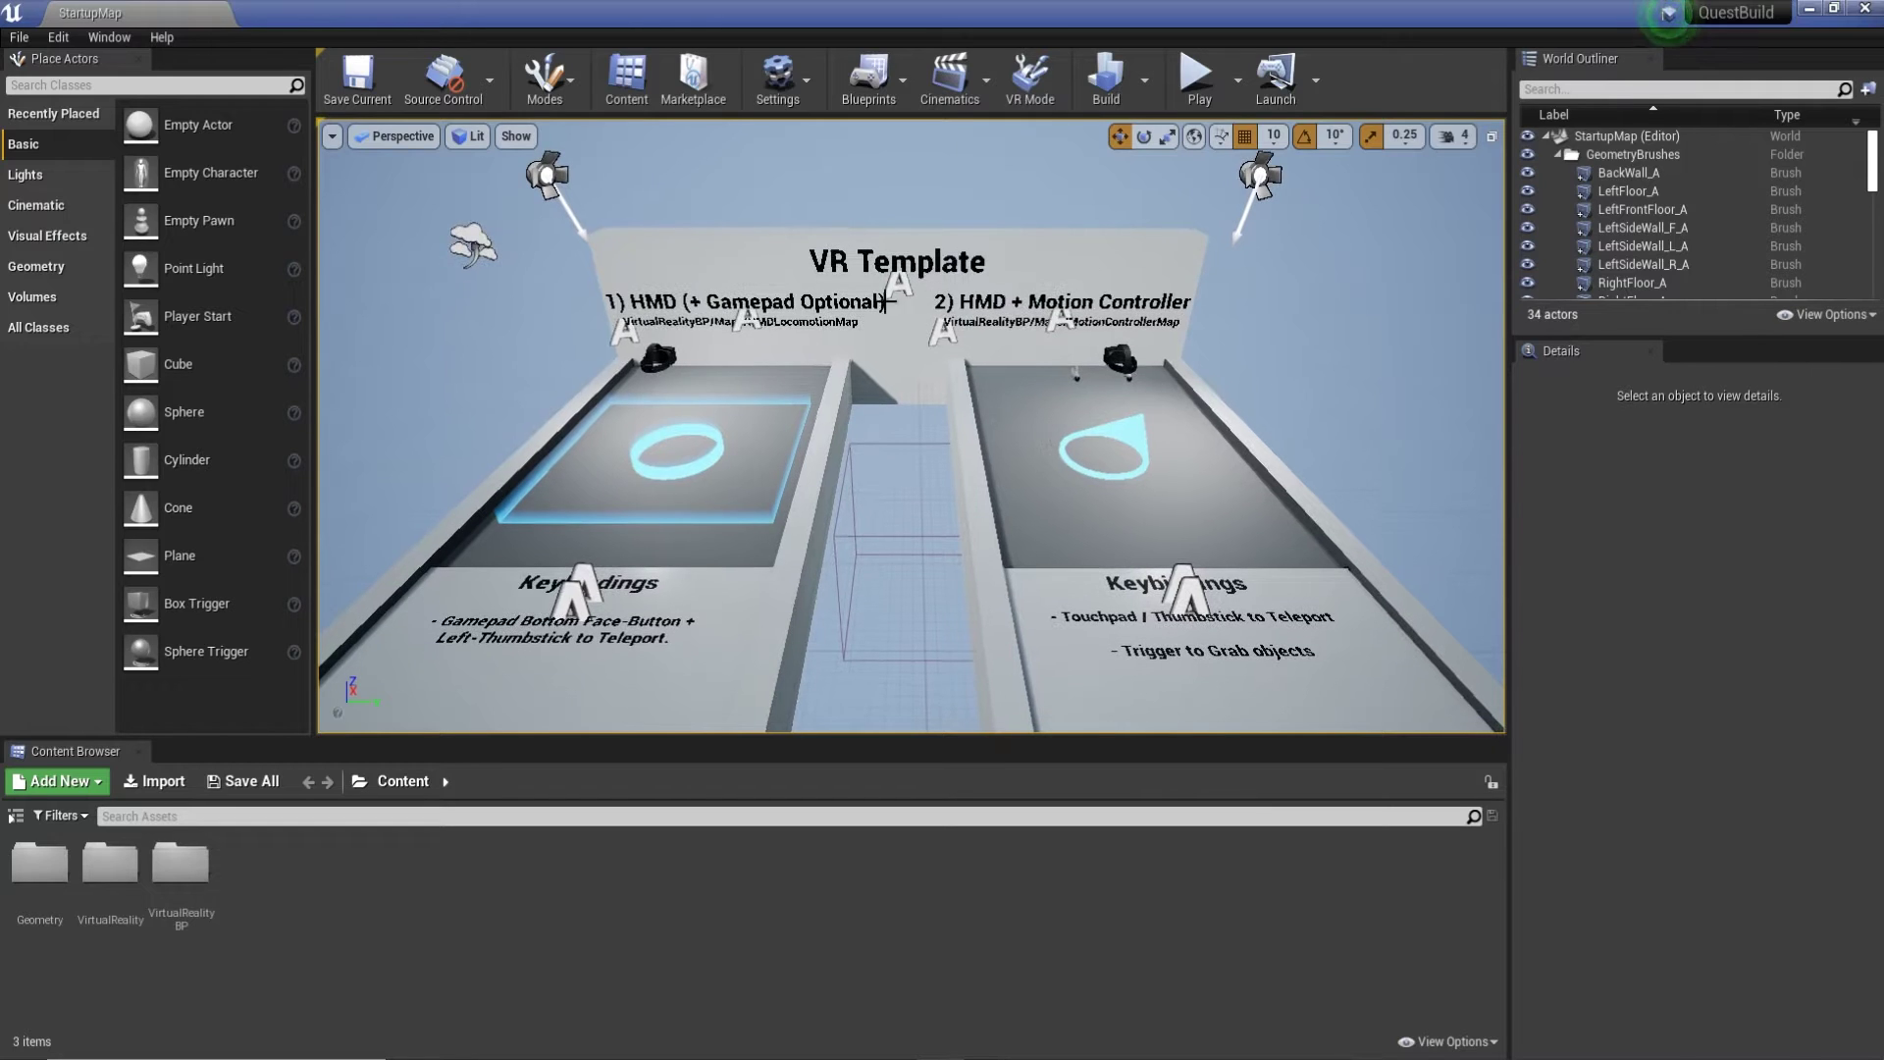
pyautogui.doubleClick(178, 866)
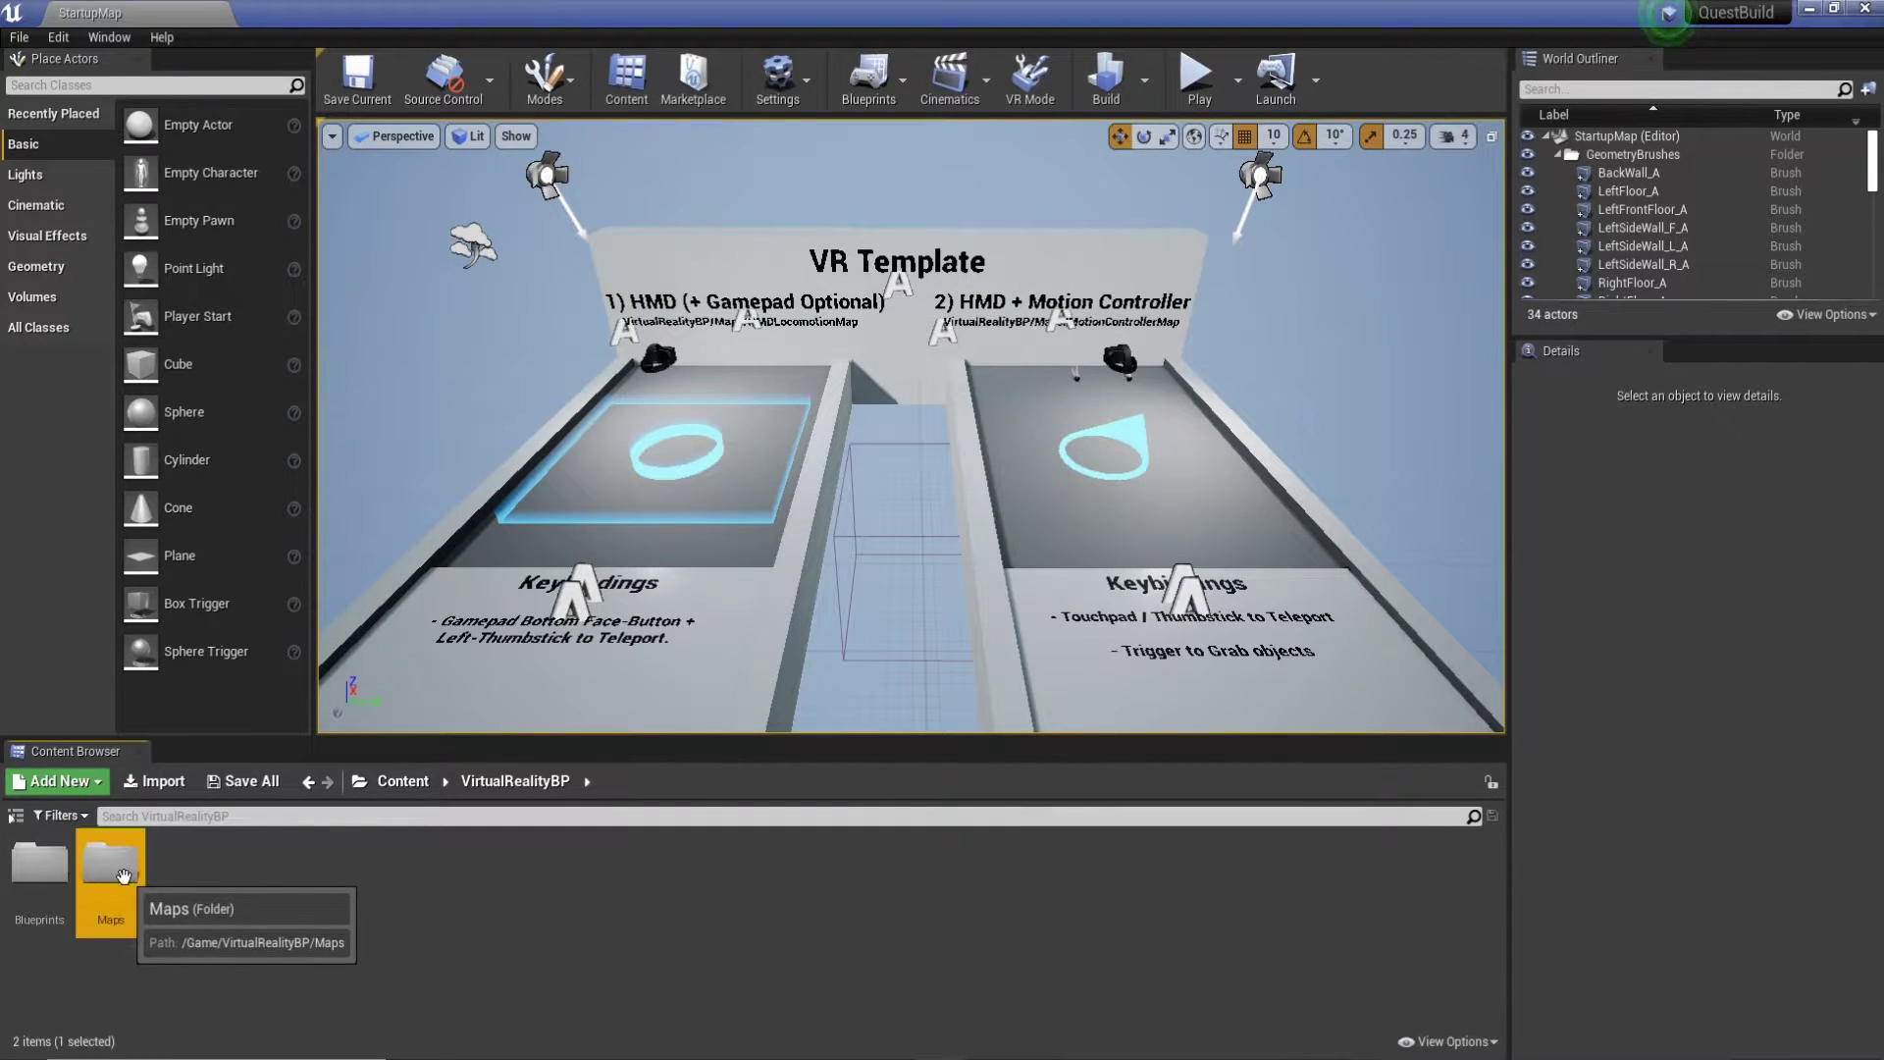
pyautogui.doubleClick(113, 866)
pyautogui.doubleClick(181, 866)
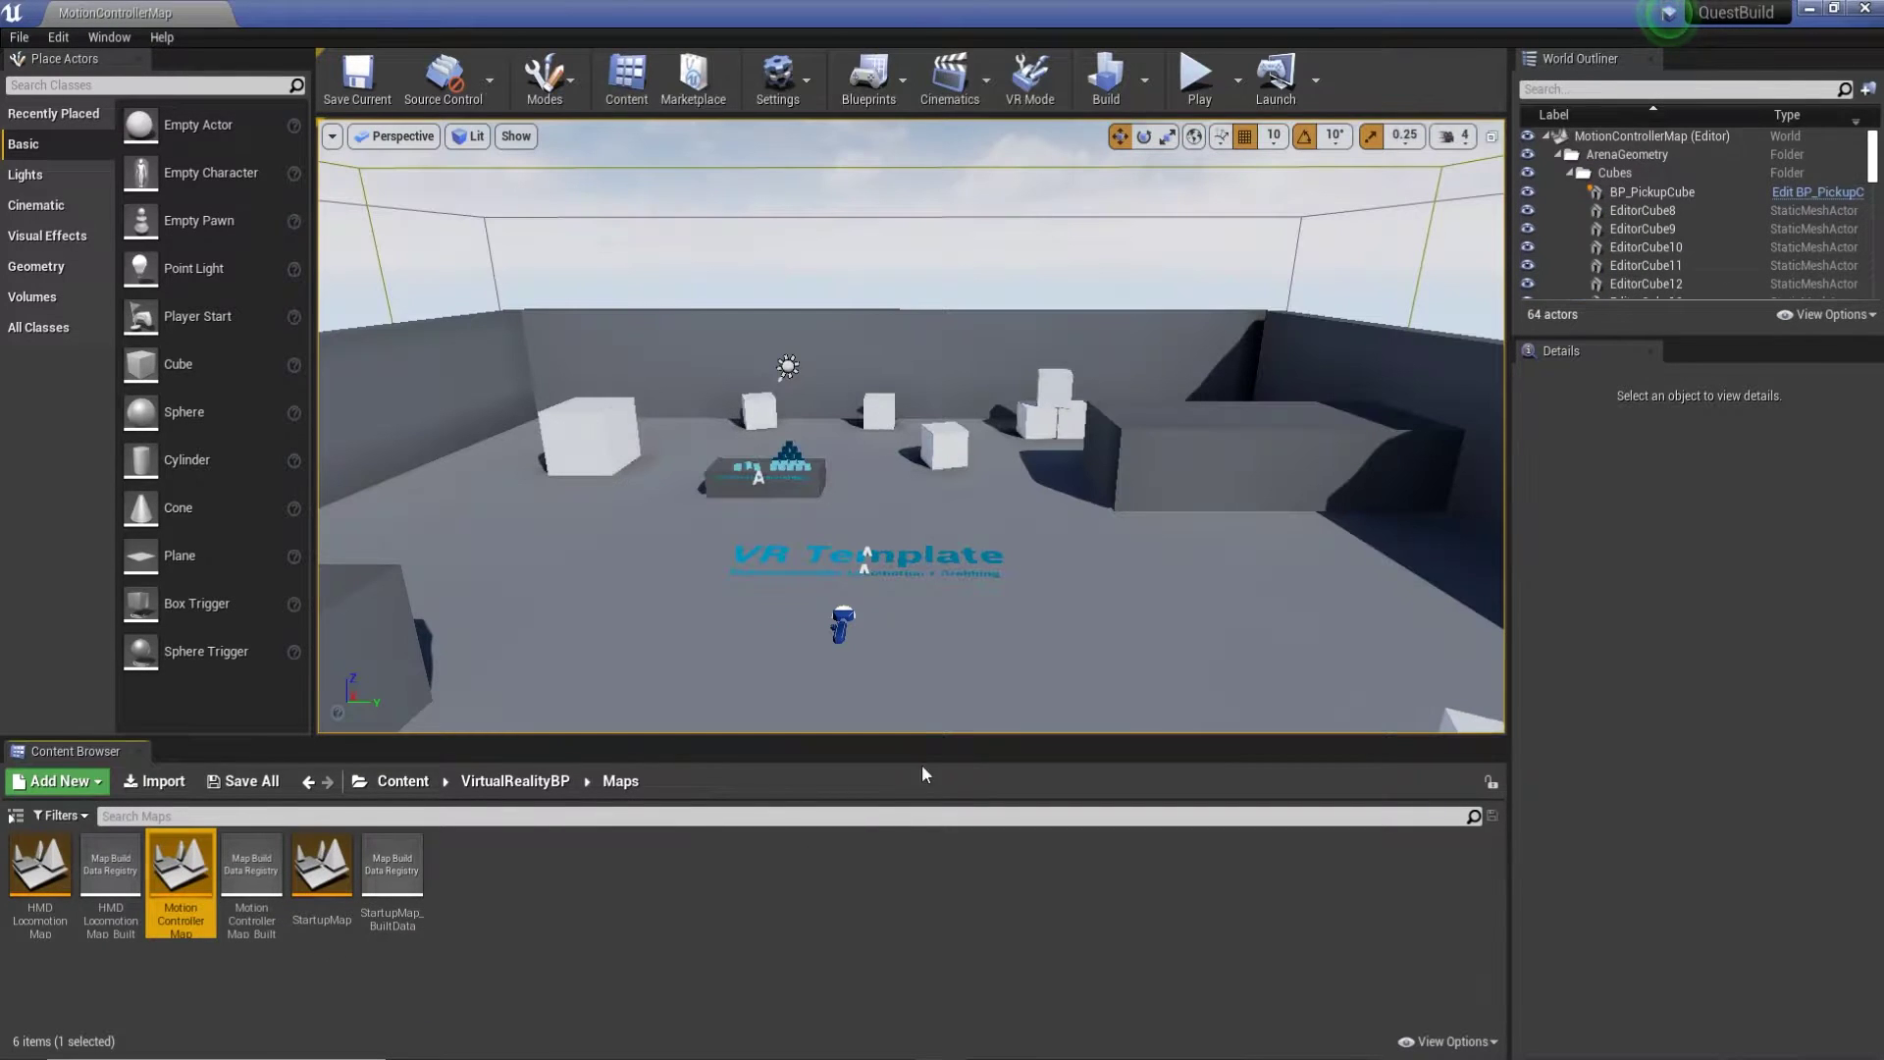
pyautogui.scroll(3, 1001, 471)
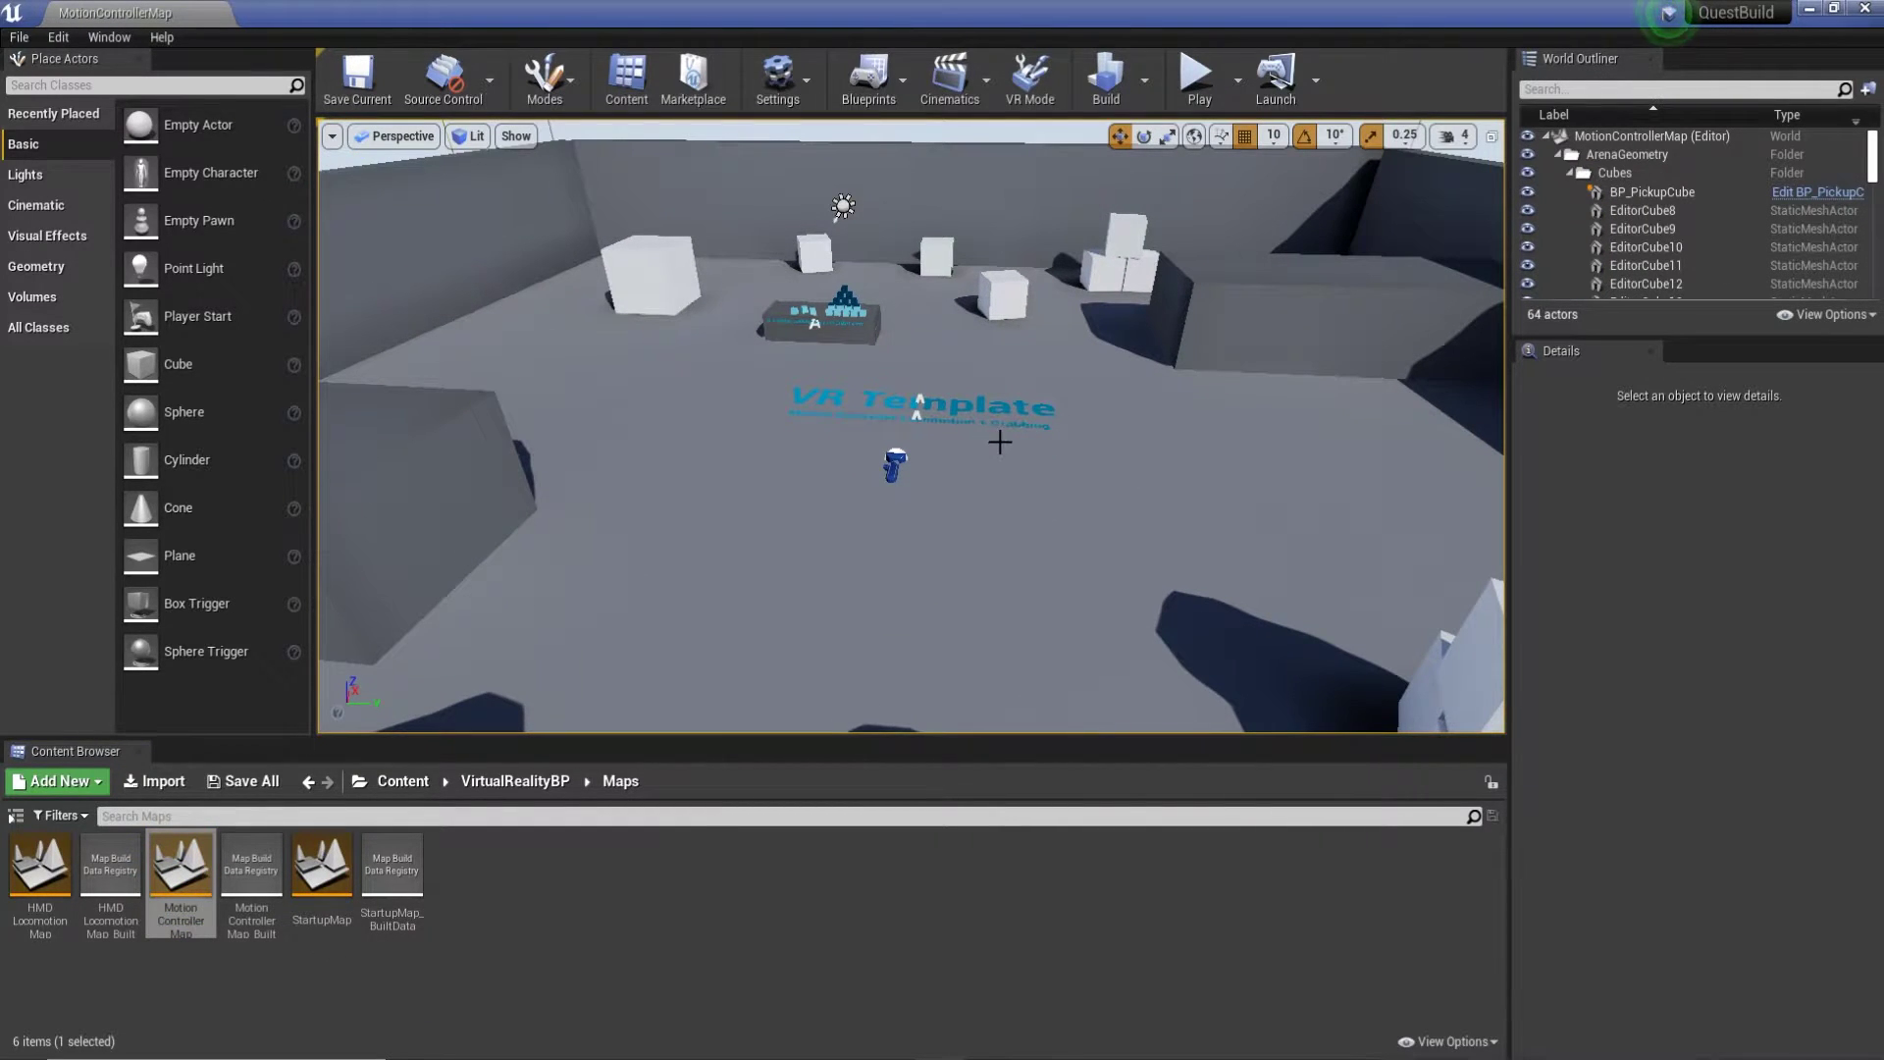
# Open the Packaging section of the Project Settings.
pyautogui.click(57, 39)
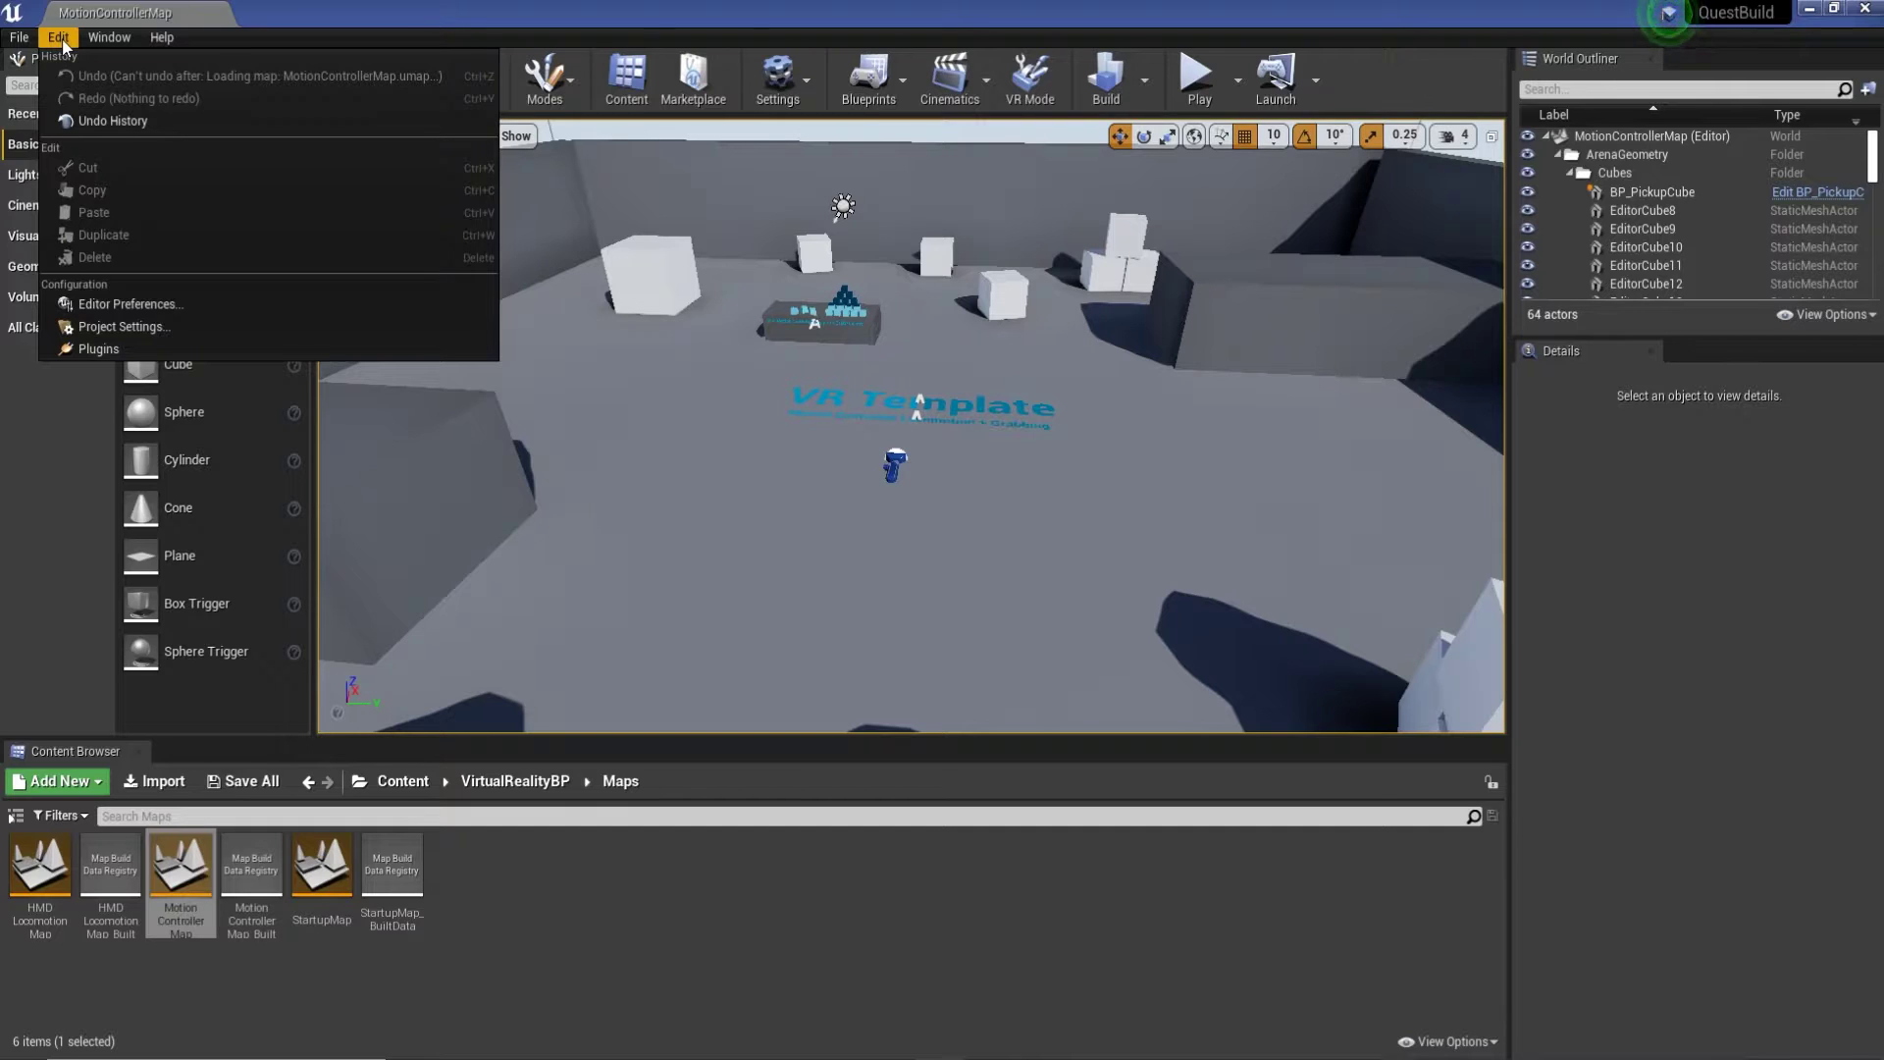
pyautogui.click(108, 37)
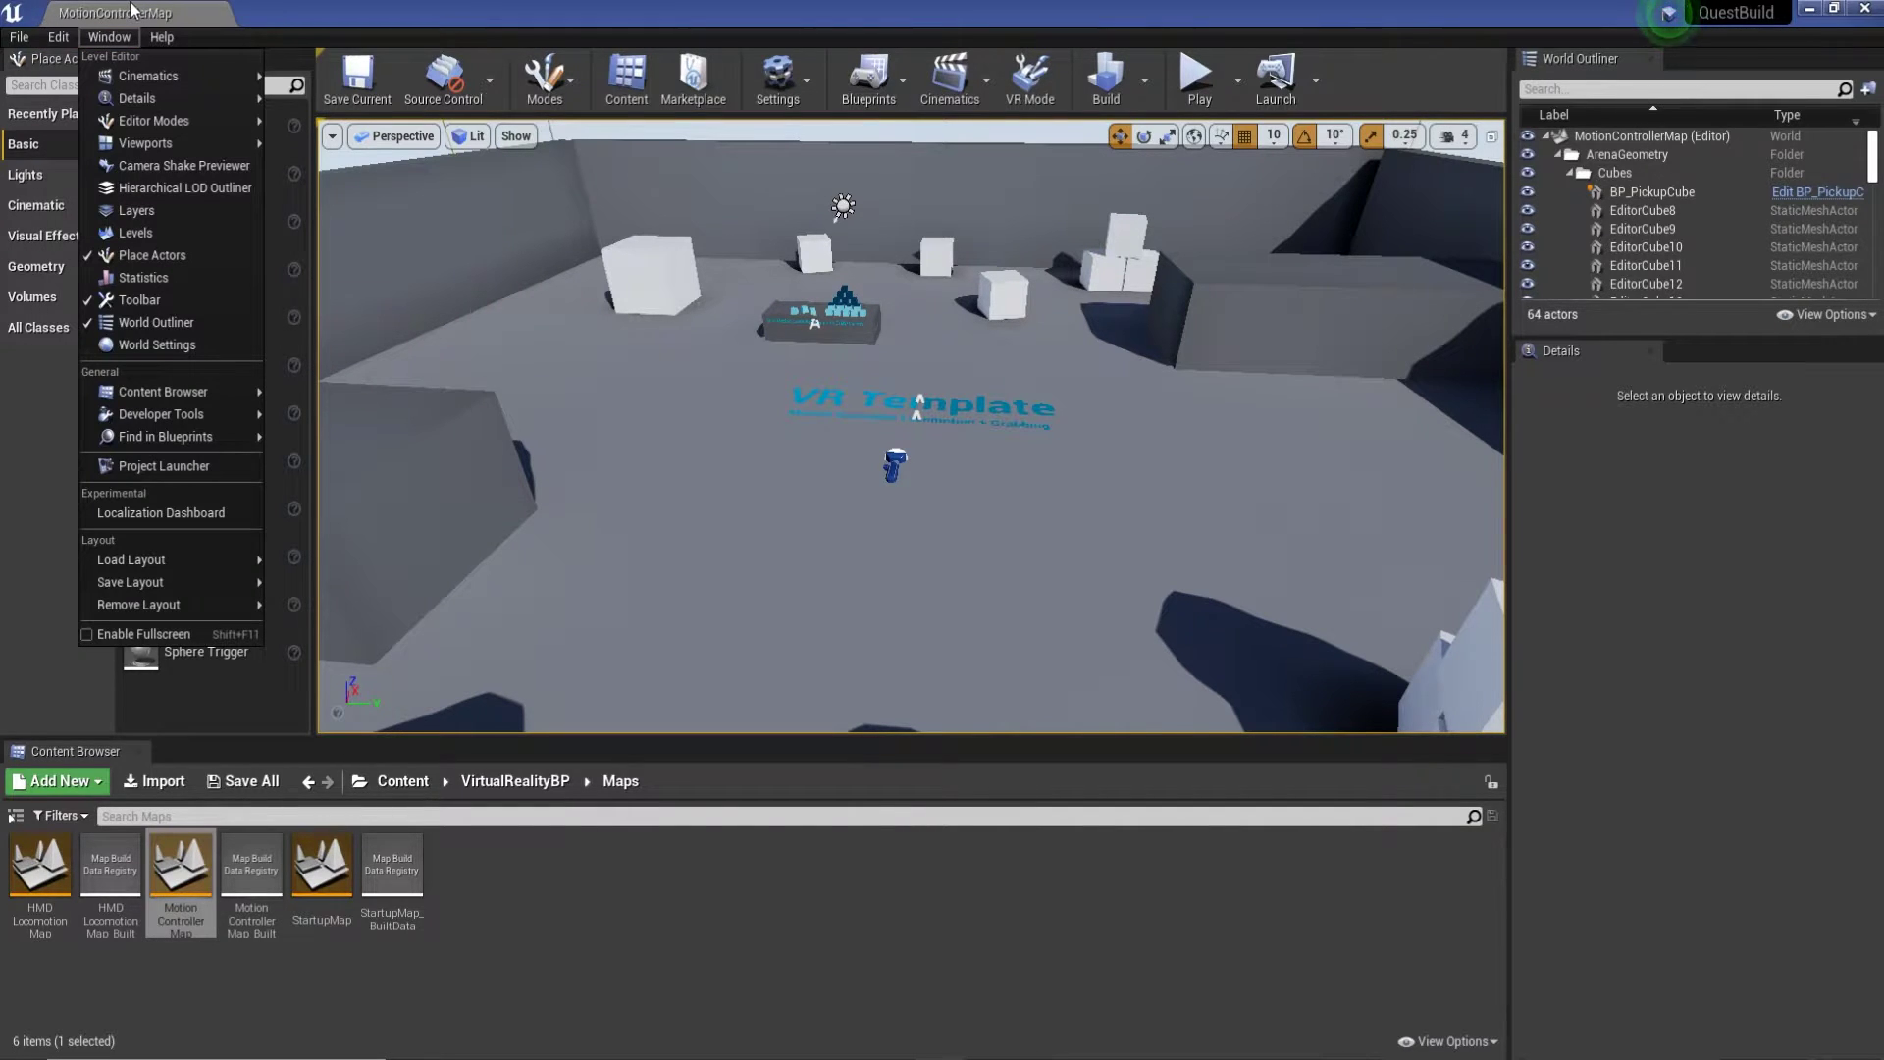
pyautogui.moveTo(61, 34)
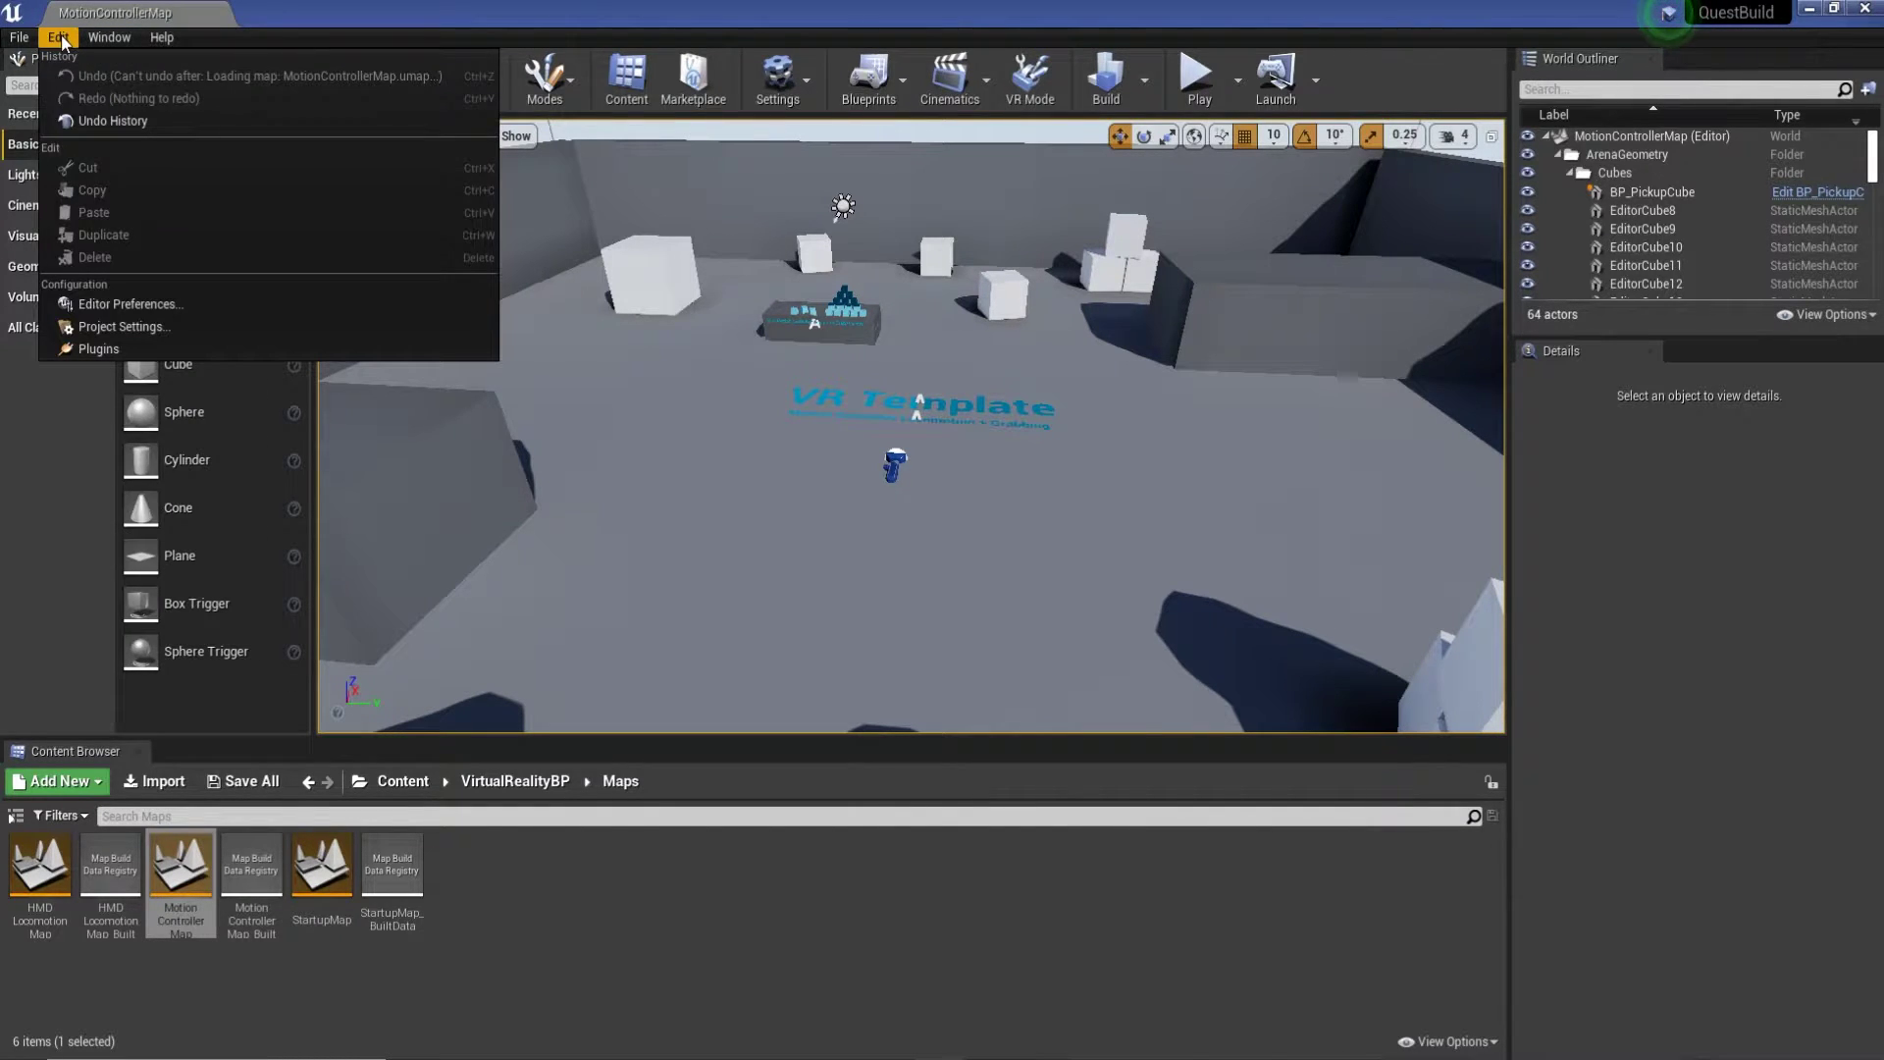
pyautogui.click(114, 328)
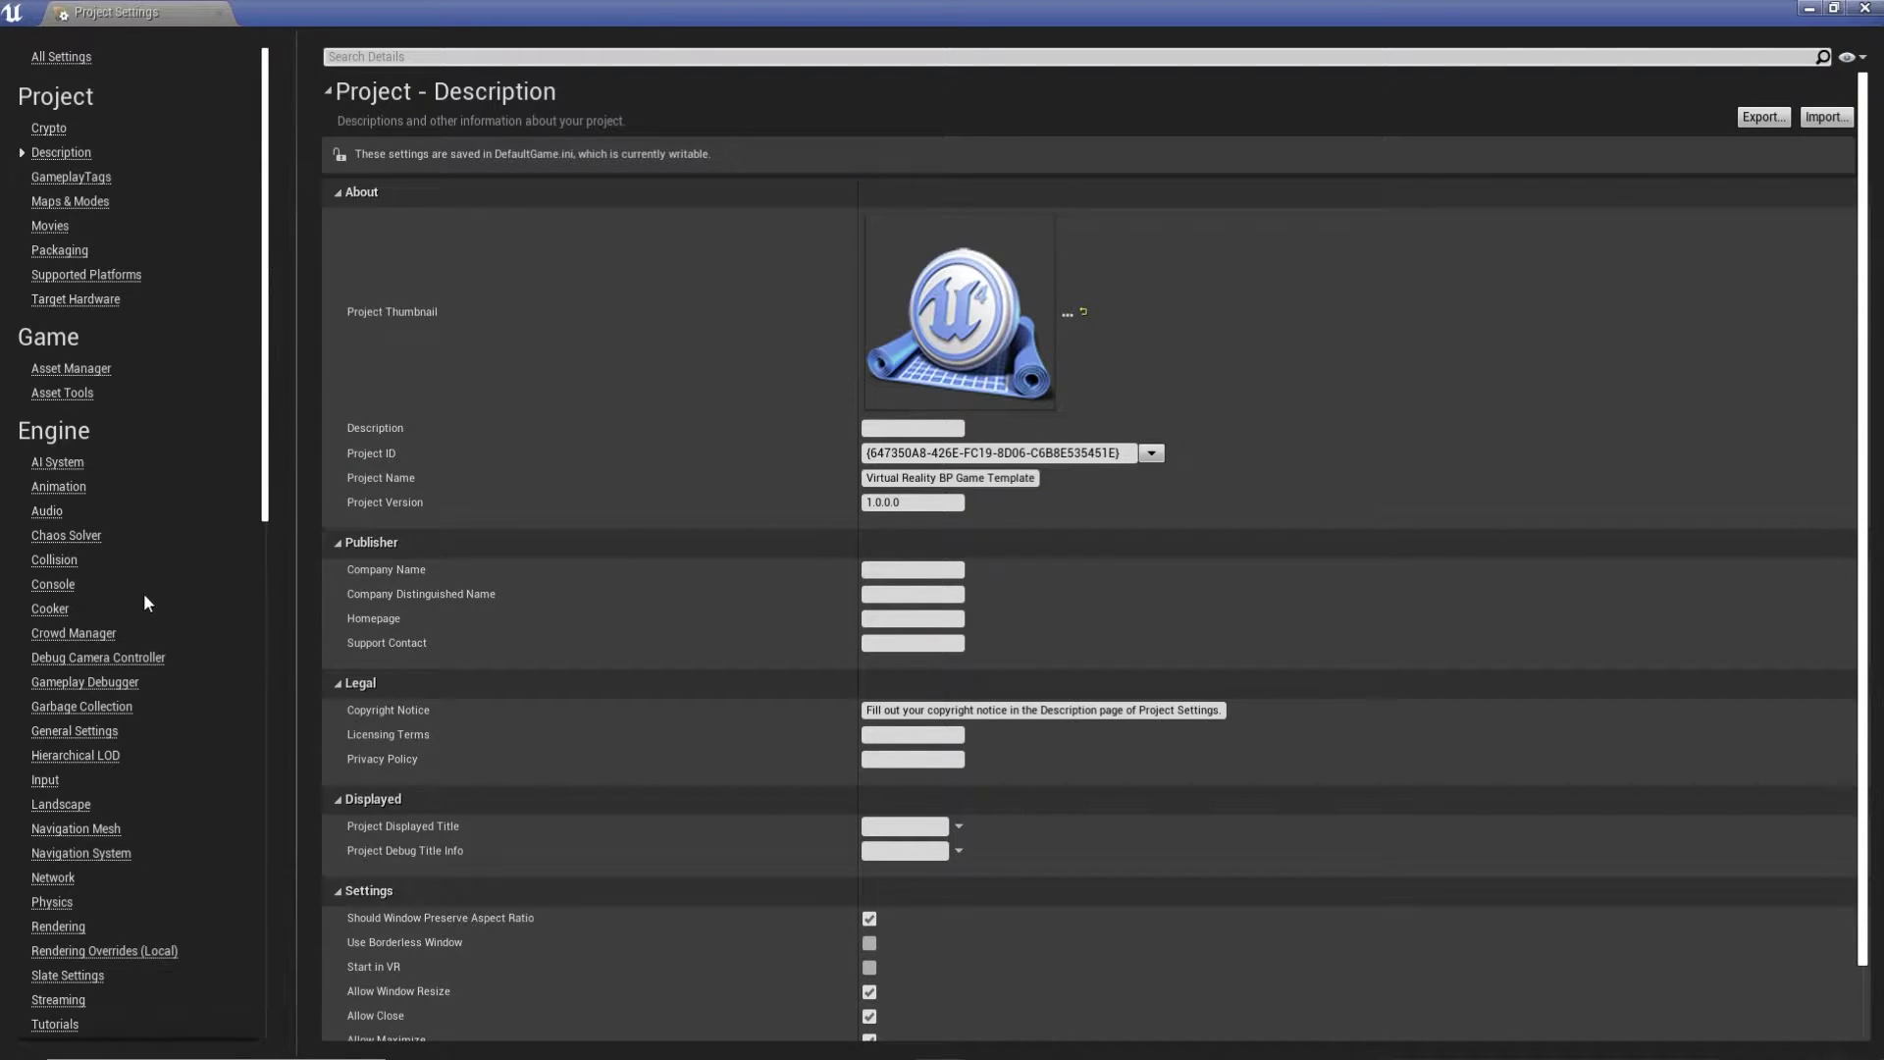
pyautogui.click(59, 249)
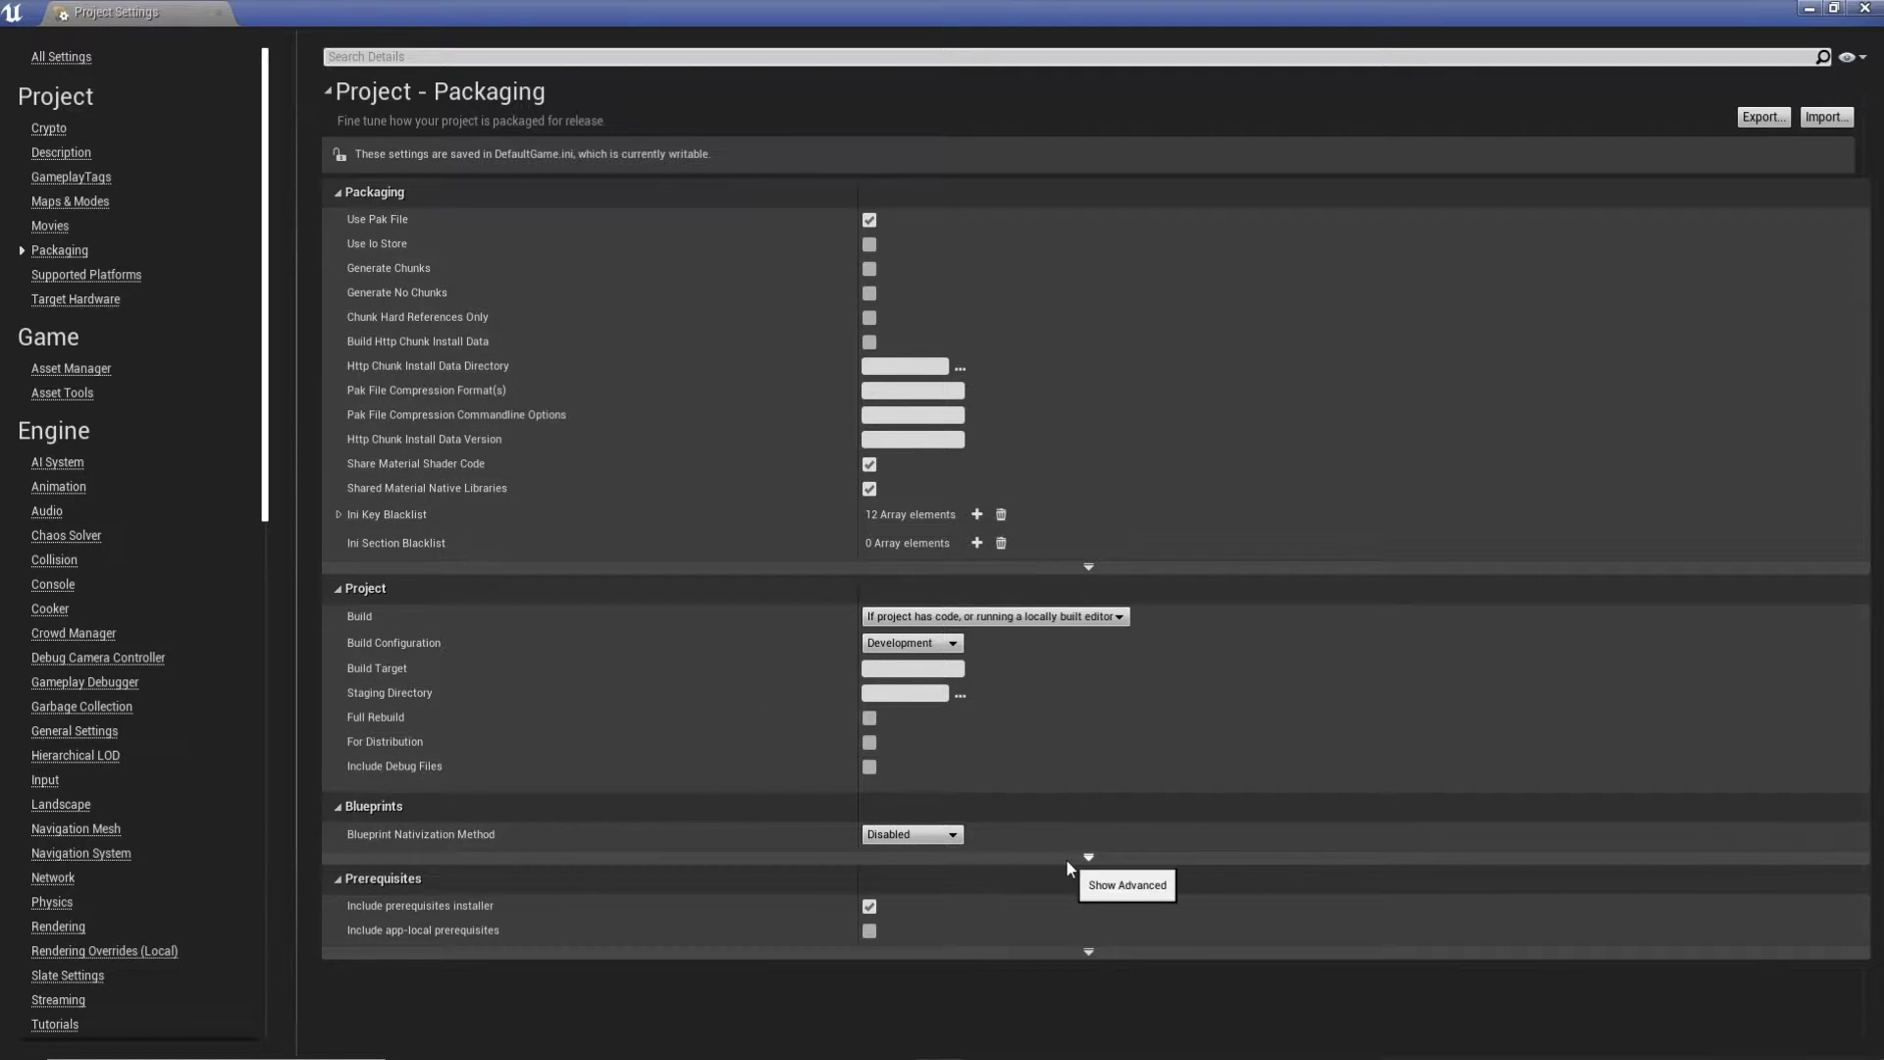
# Expand the advanced packaging options and enable cooking only maps.
pyautogui.click(1089, 566)
pyautogui.scroll(-5, 1124, 566)
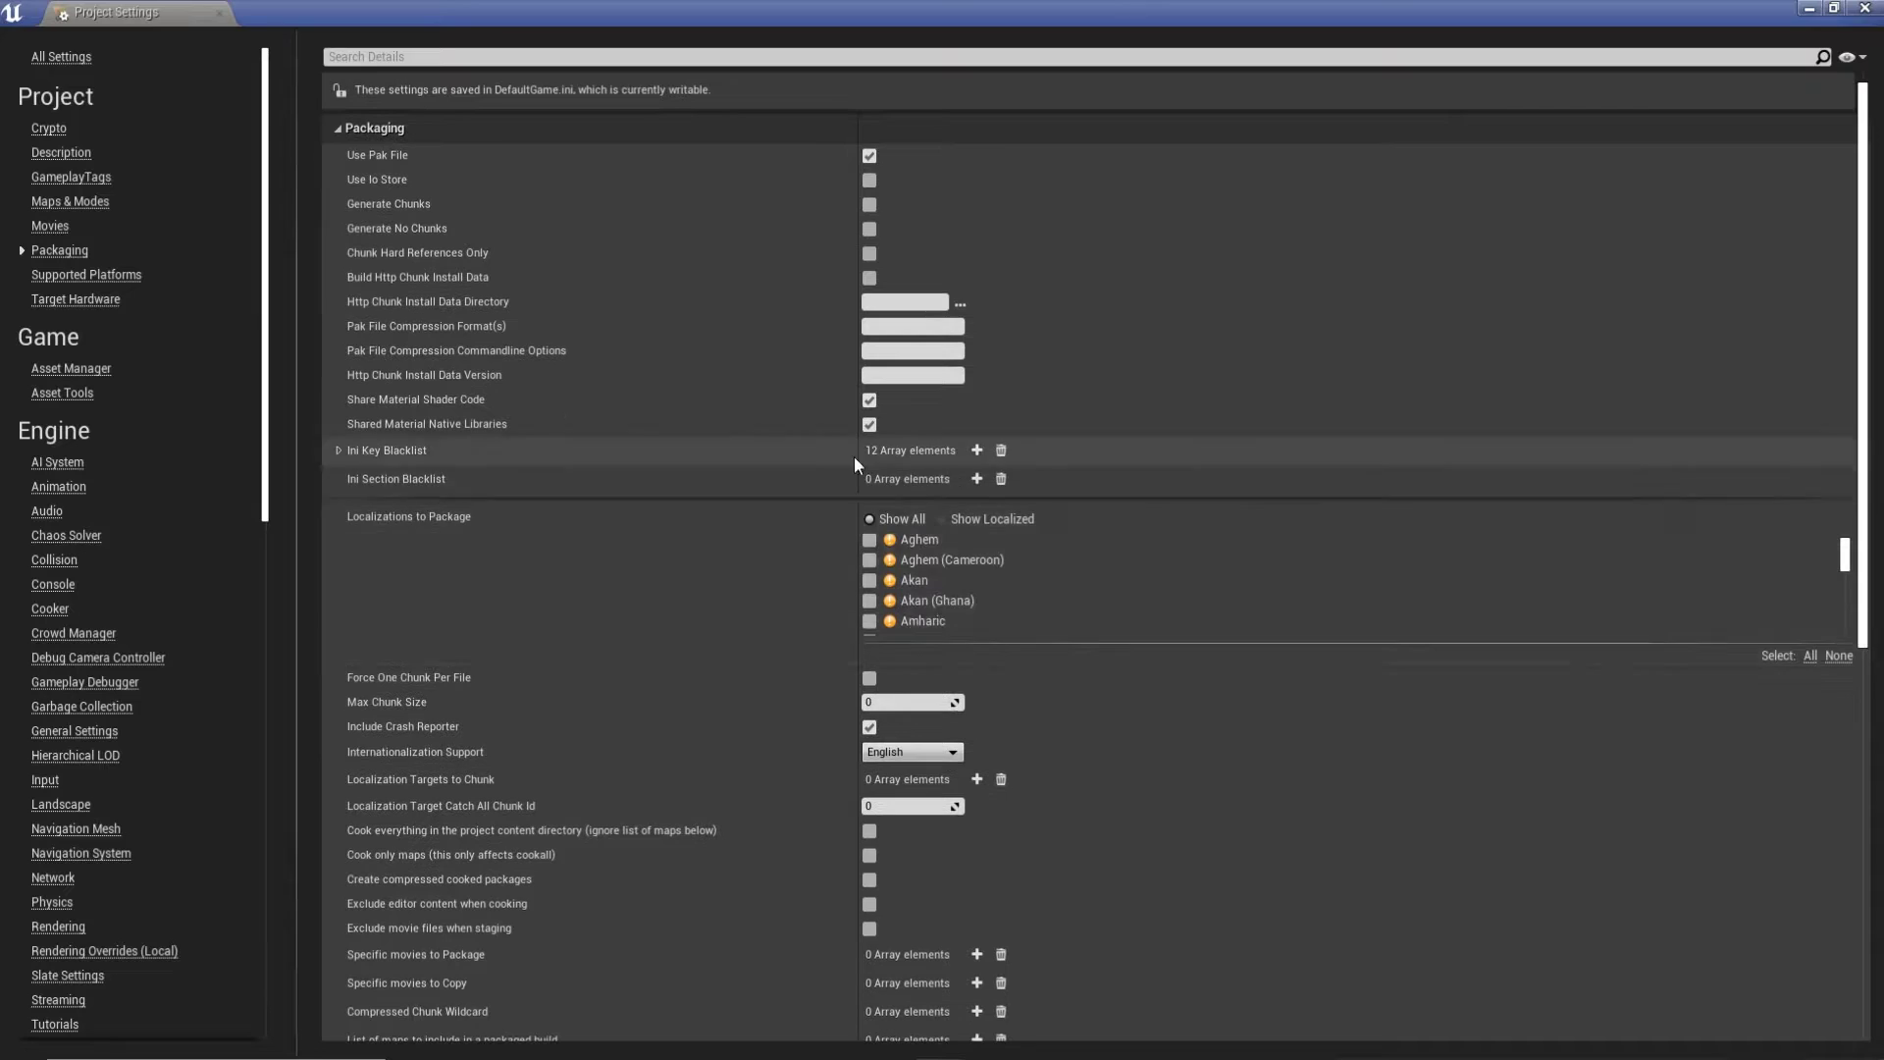
pyautogui.scroll(-3, 1127, 527)
pyautogui.scroll(-5, 1195, 660)
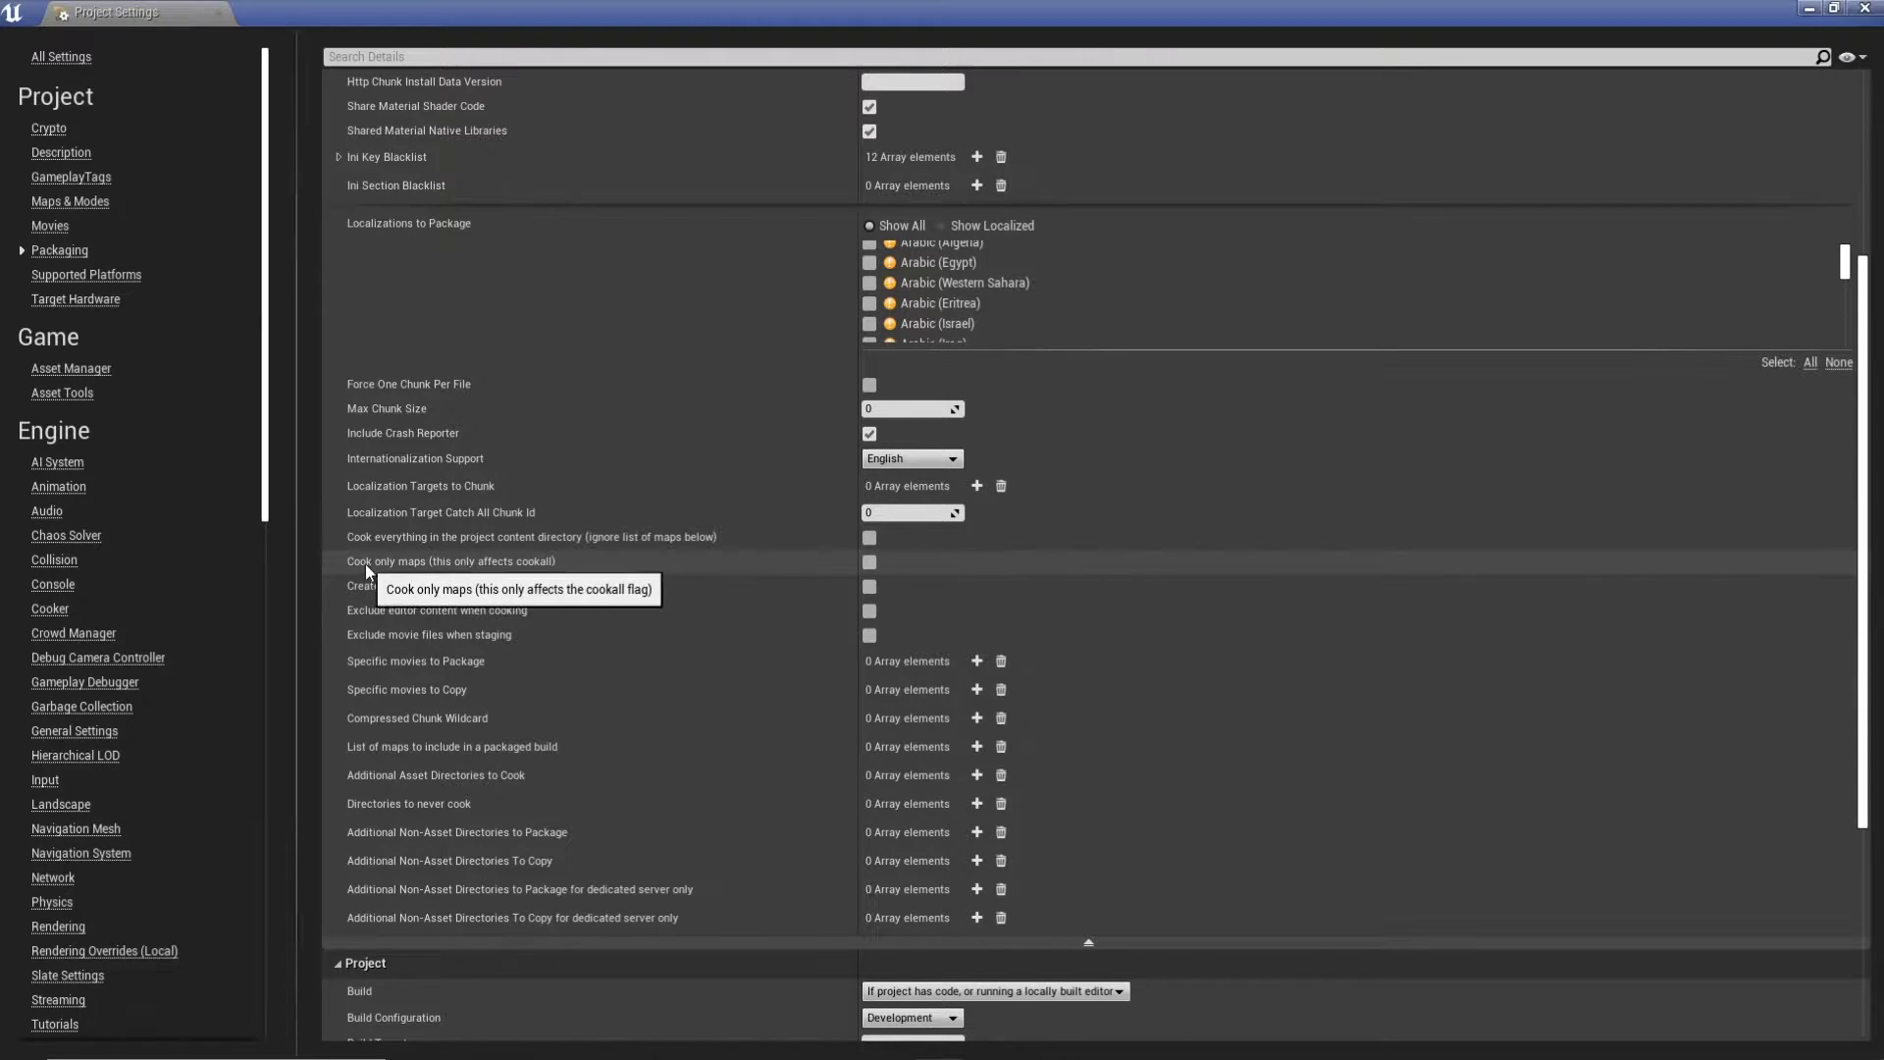
pyautogui.click(869, 563)
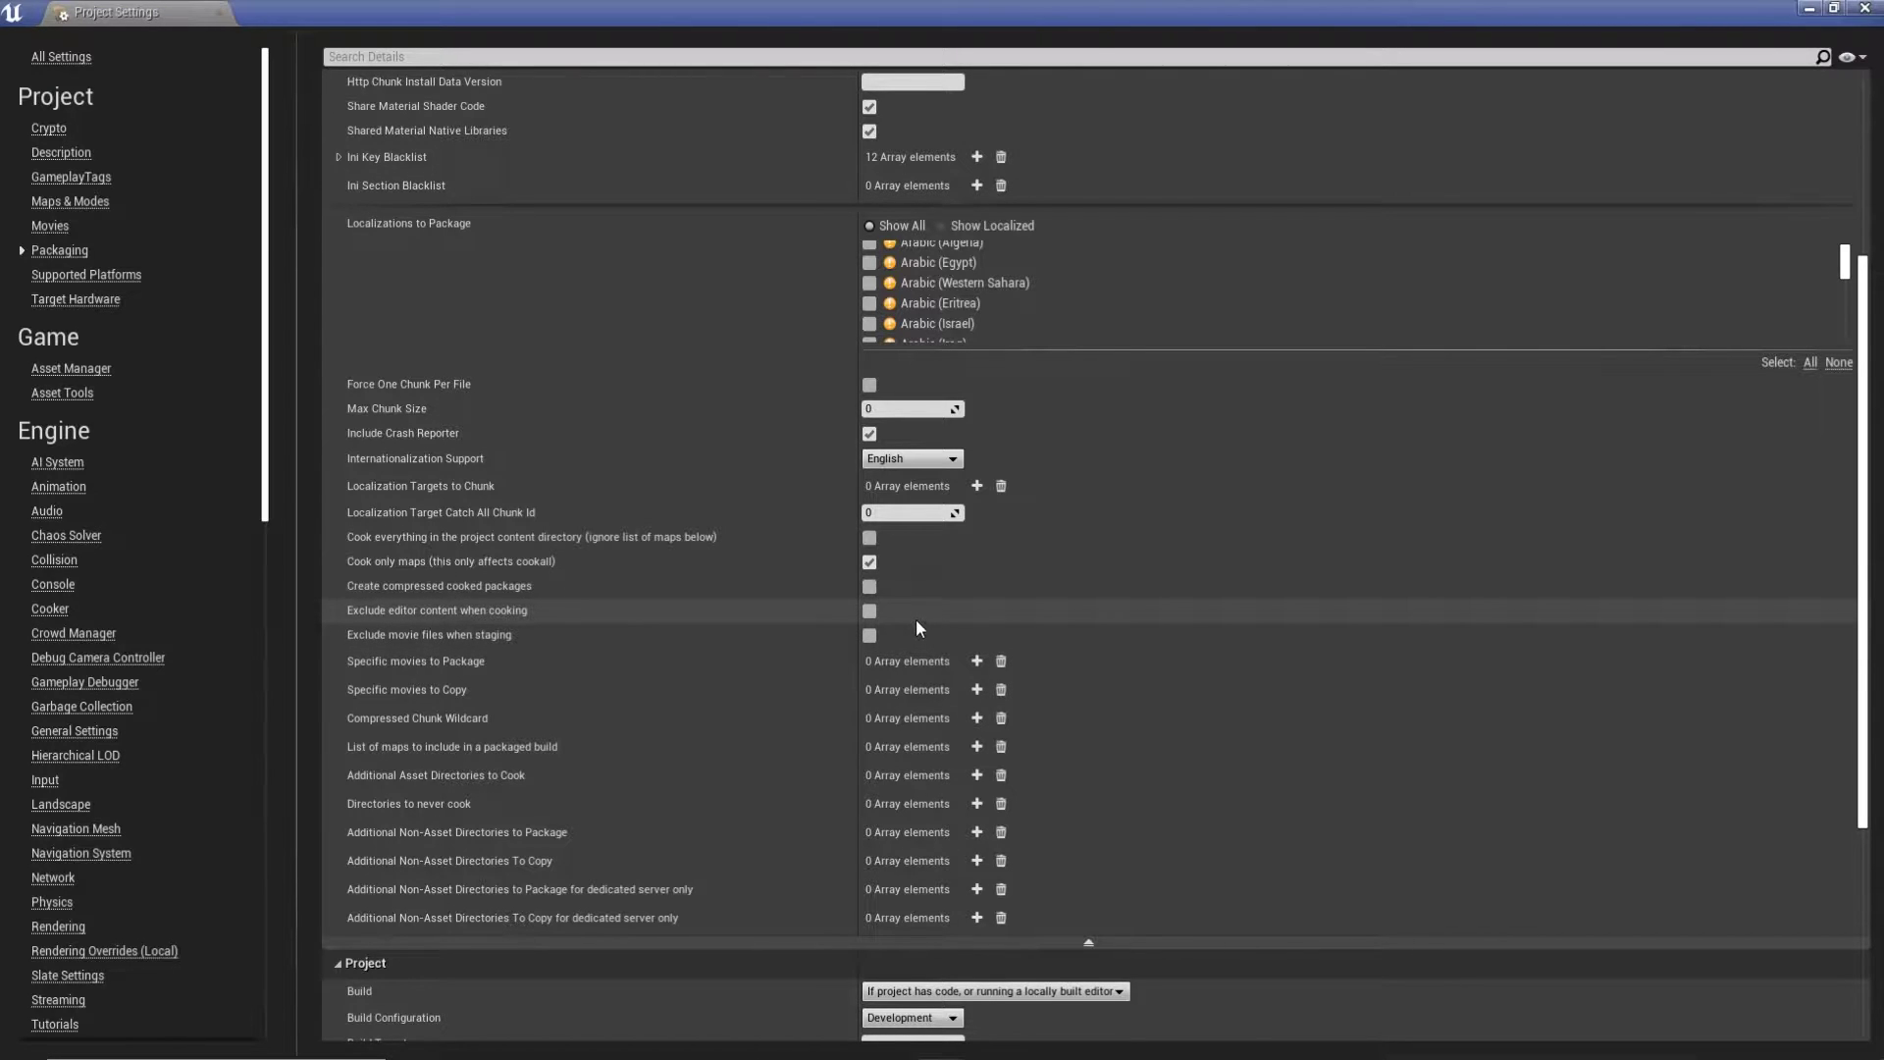
pyautogui.moveTo(888, 11); pyautogui.dragTo(1335, 108)
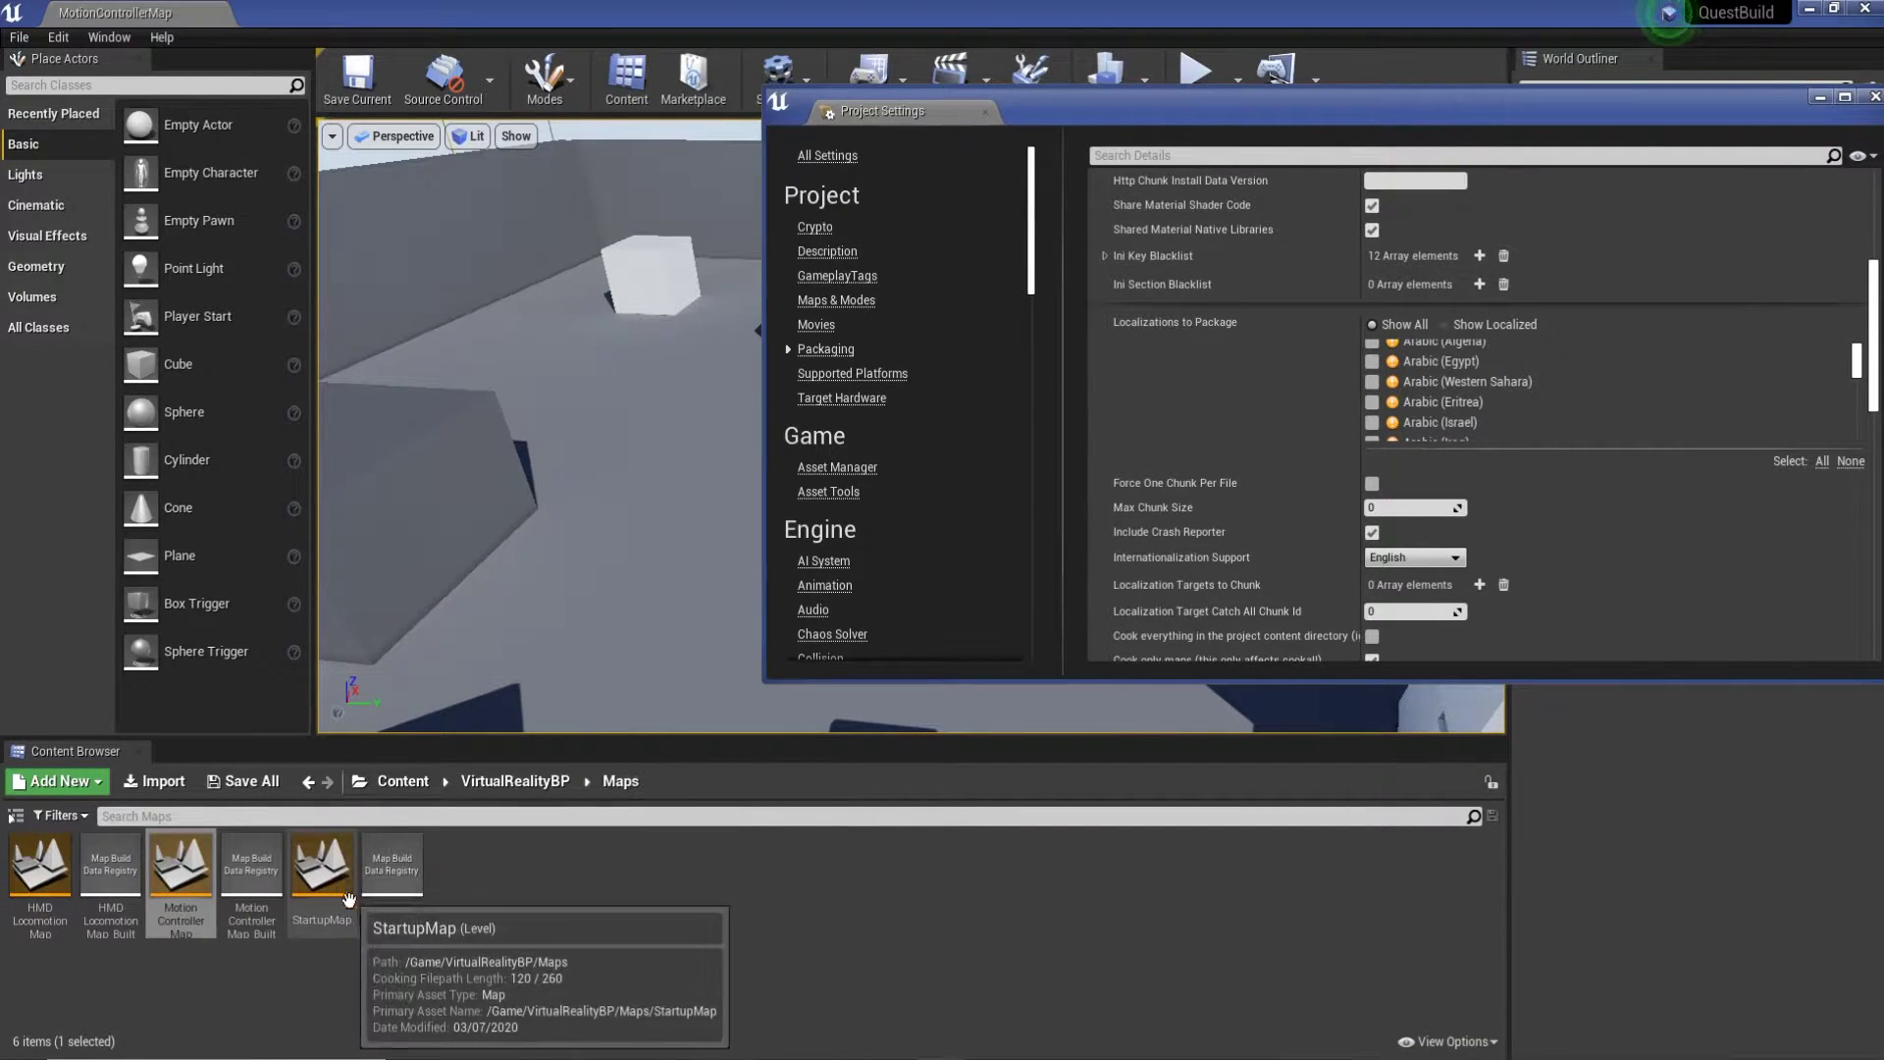
pyautogui.moveTo(1318, 104); pyautogui.dragTo(1126, 137)
pyautogui.doubleClick(1127, 138)
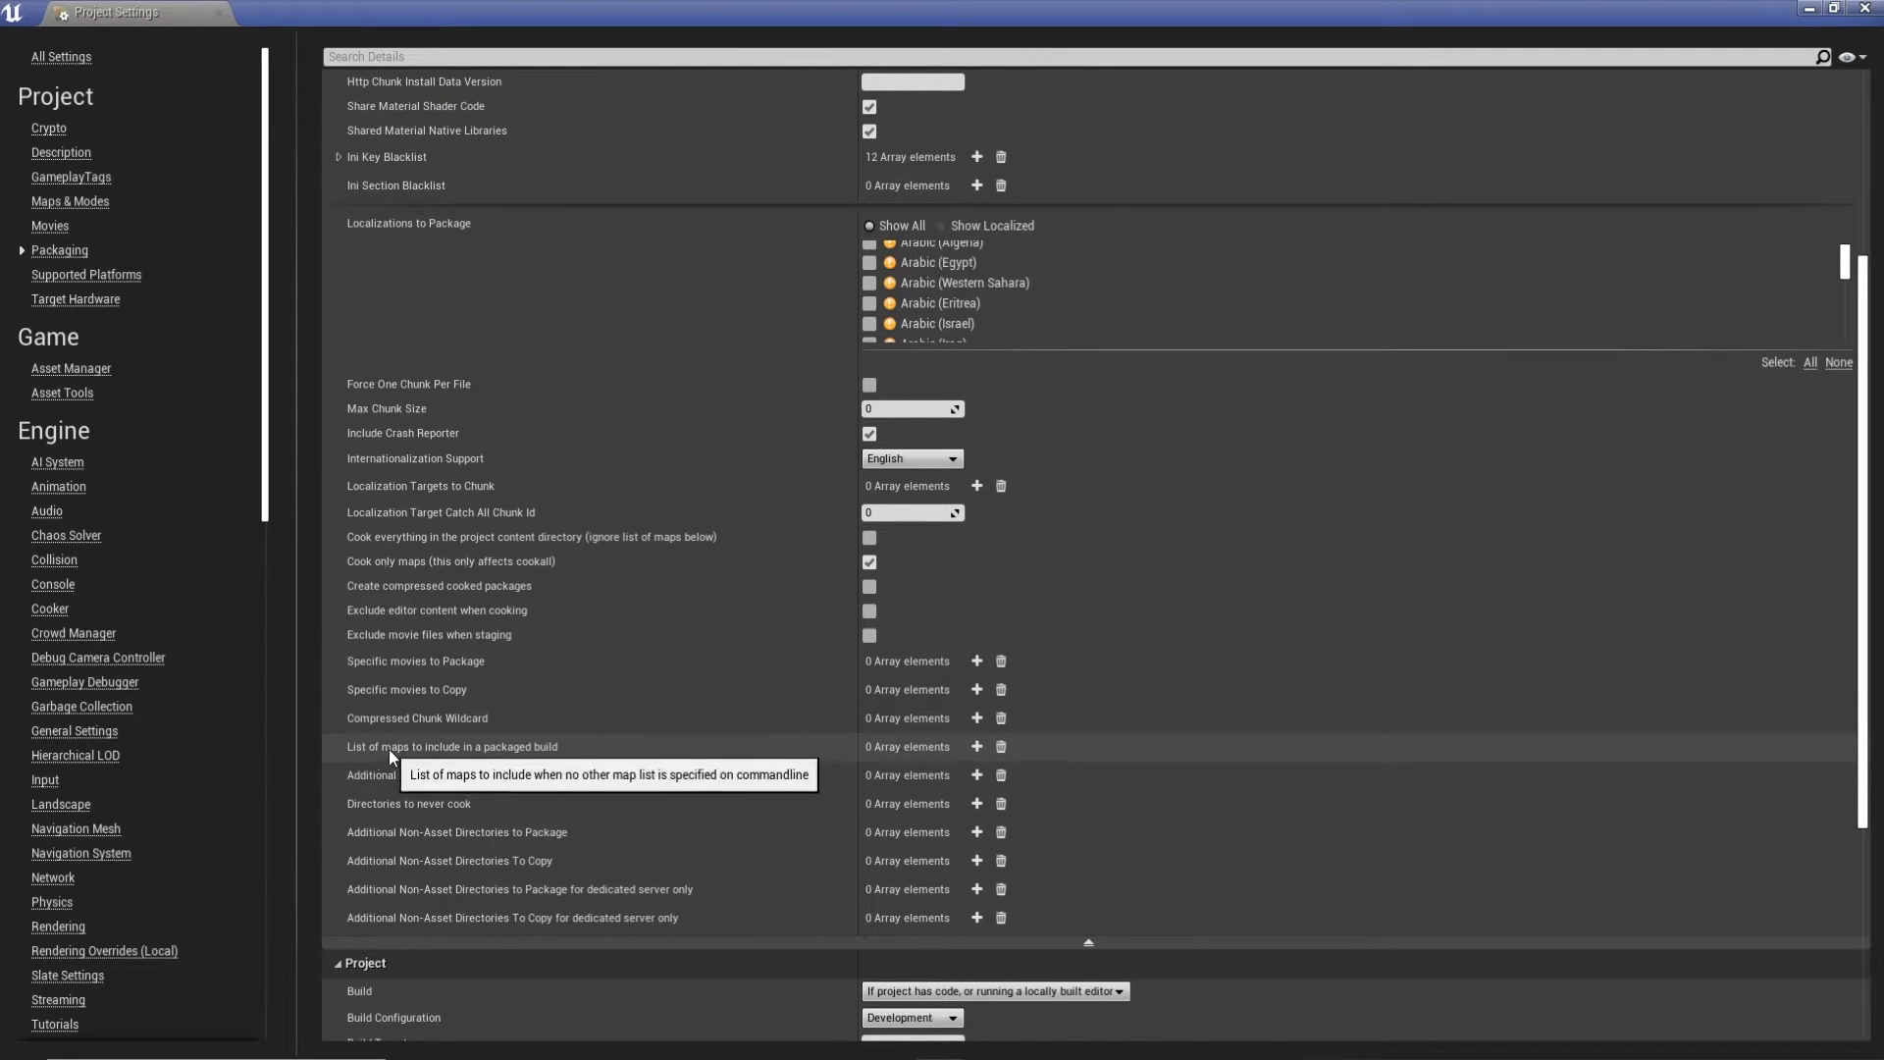
# Add MotionControllerMap.umap from VirtualRealityBP/Maps to the list of maps to include in a packaged build.
pyautogui.click(975, 749)
pyautogui.click(939, 774)
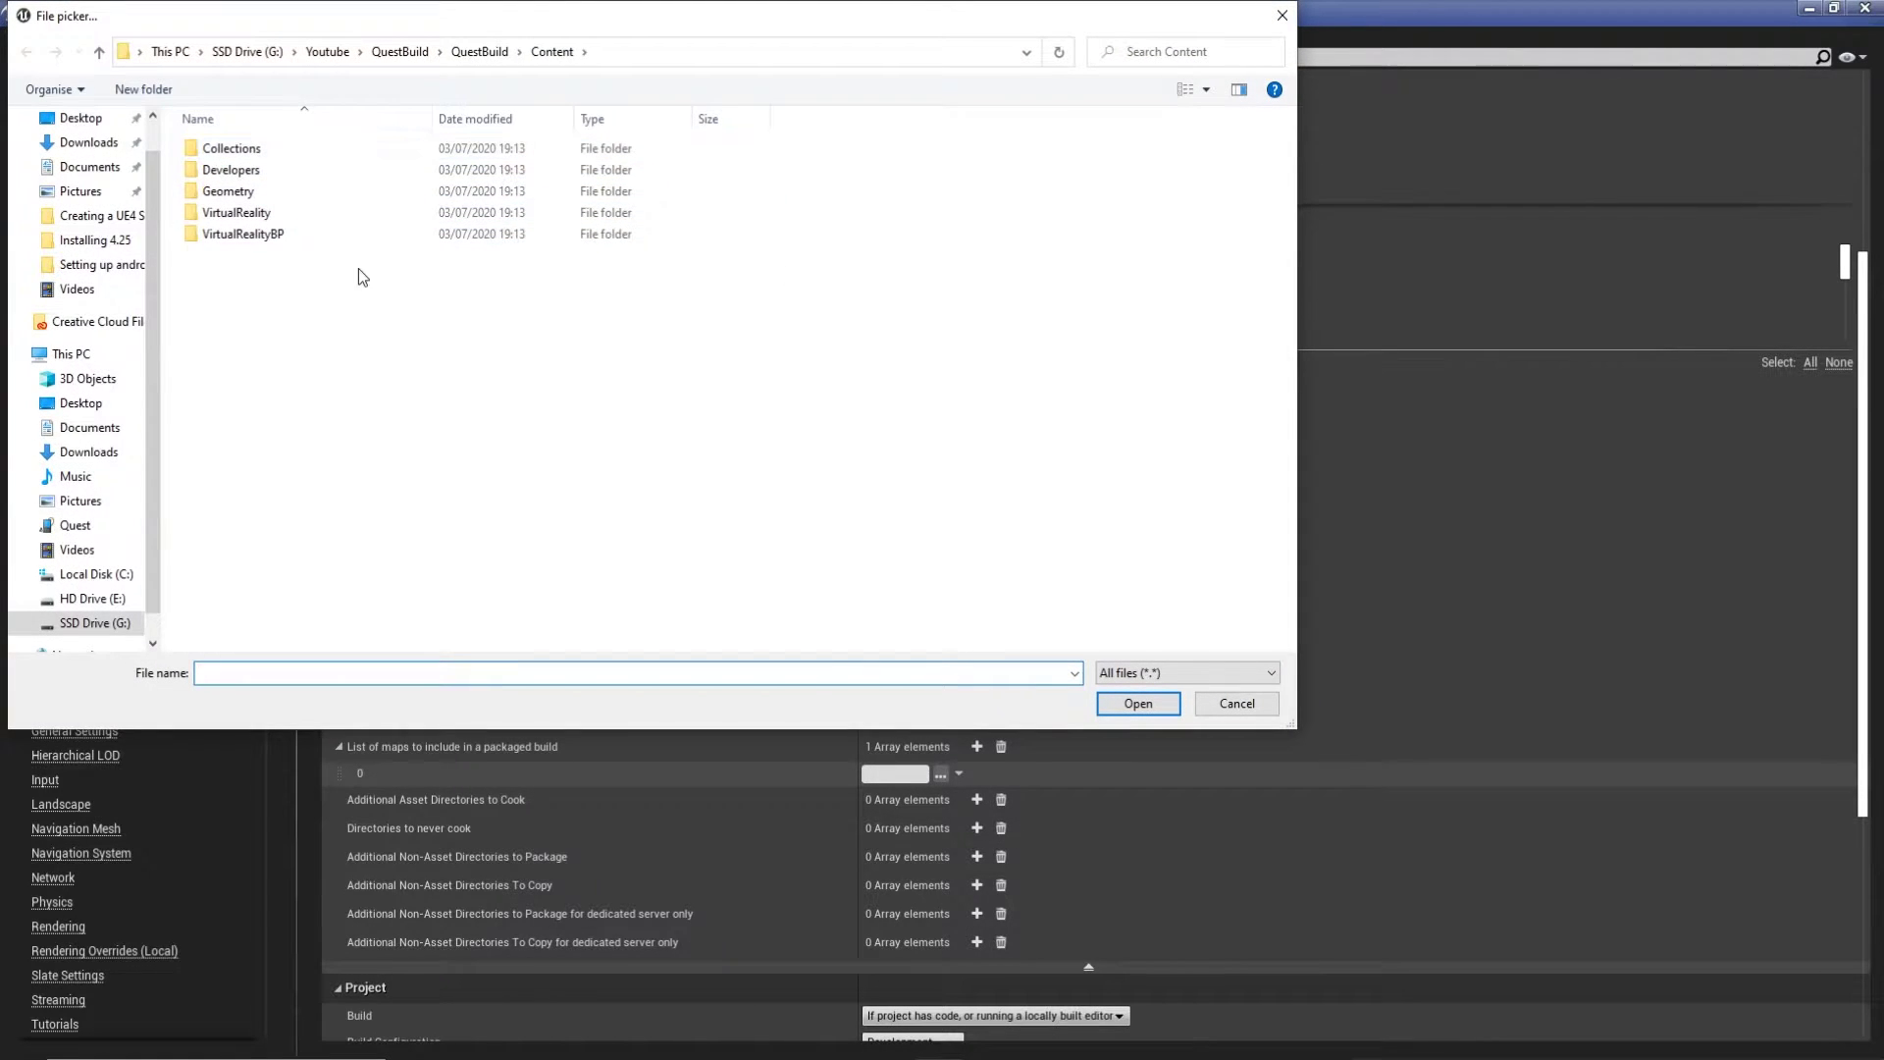
pyautogui.doubleClick(248, 236)
pyautogui.doubleClick(233, 169)
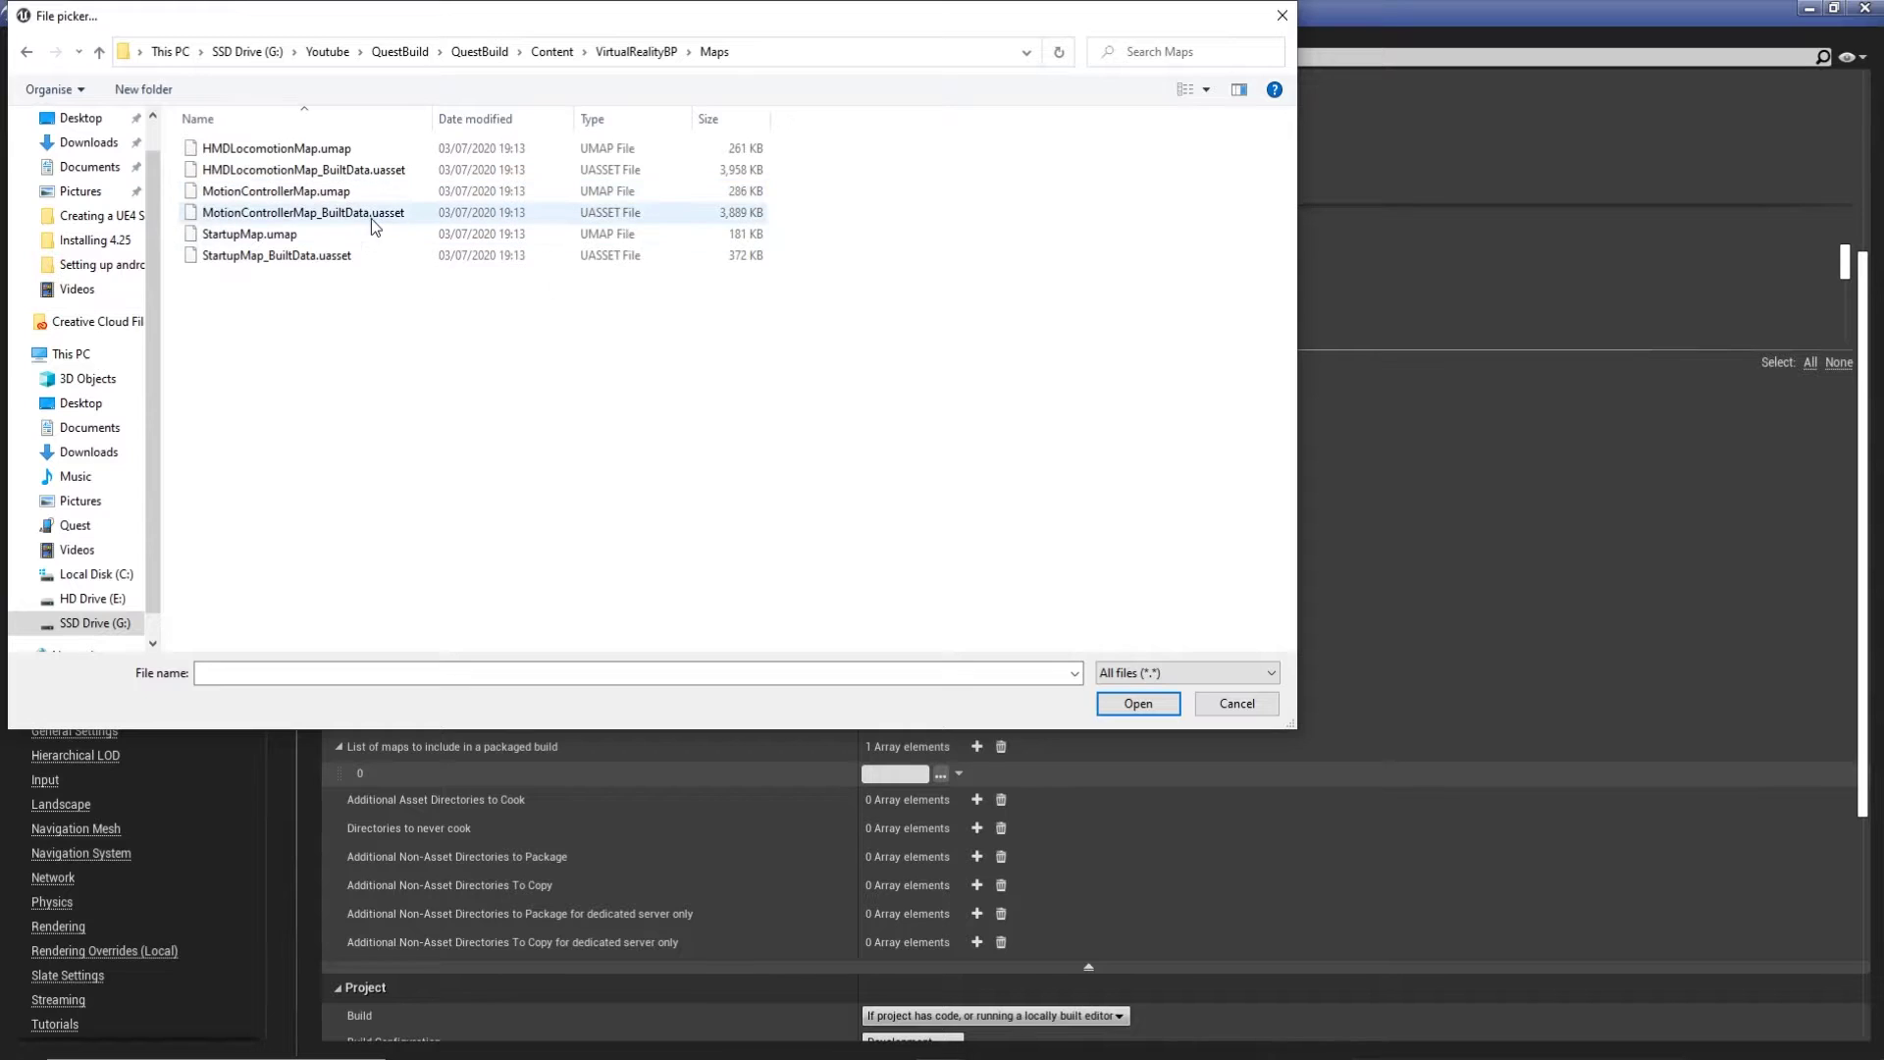
pyautogui.click(285, 191)
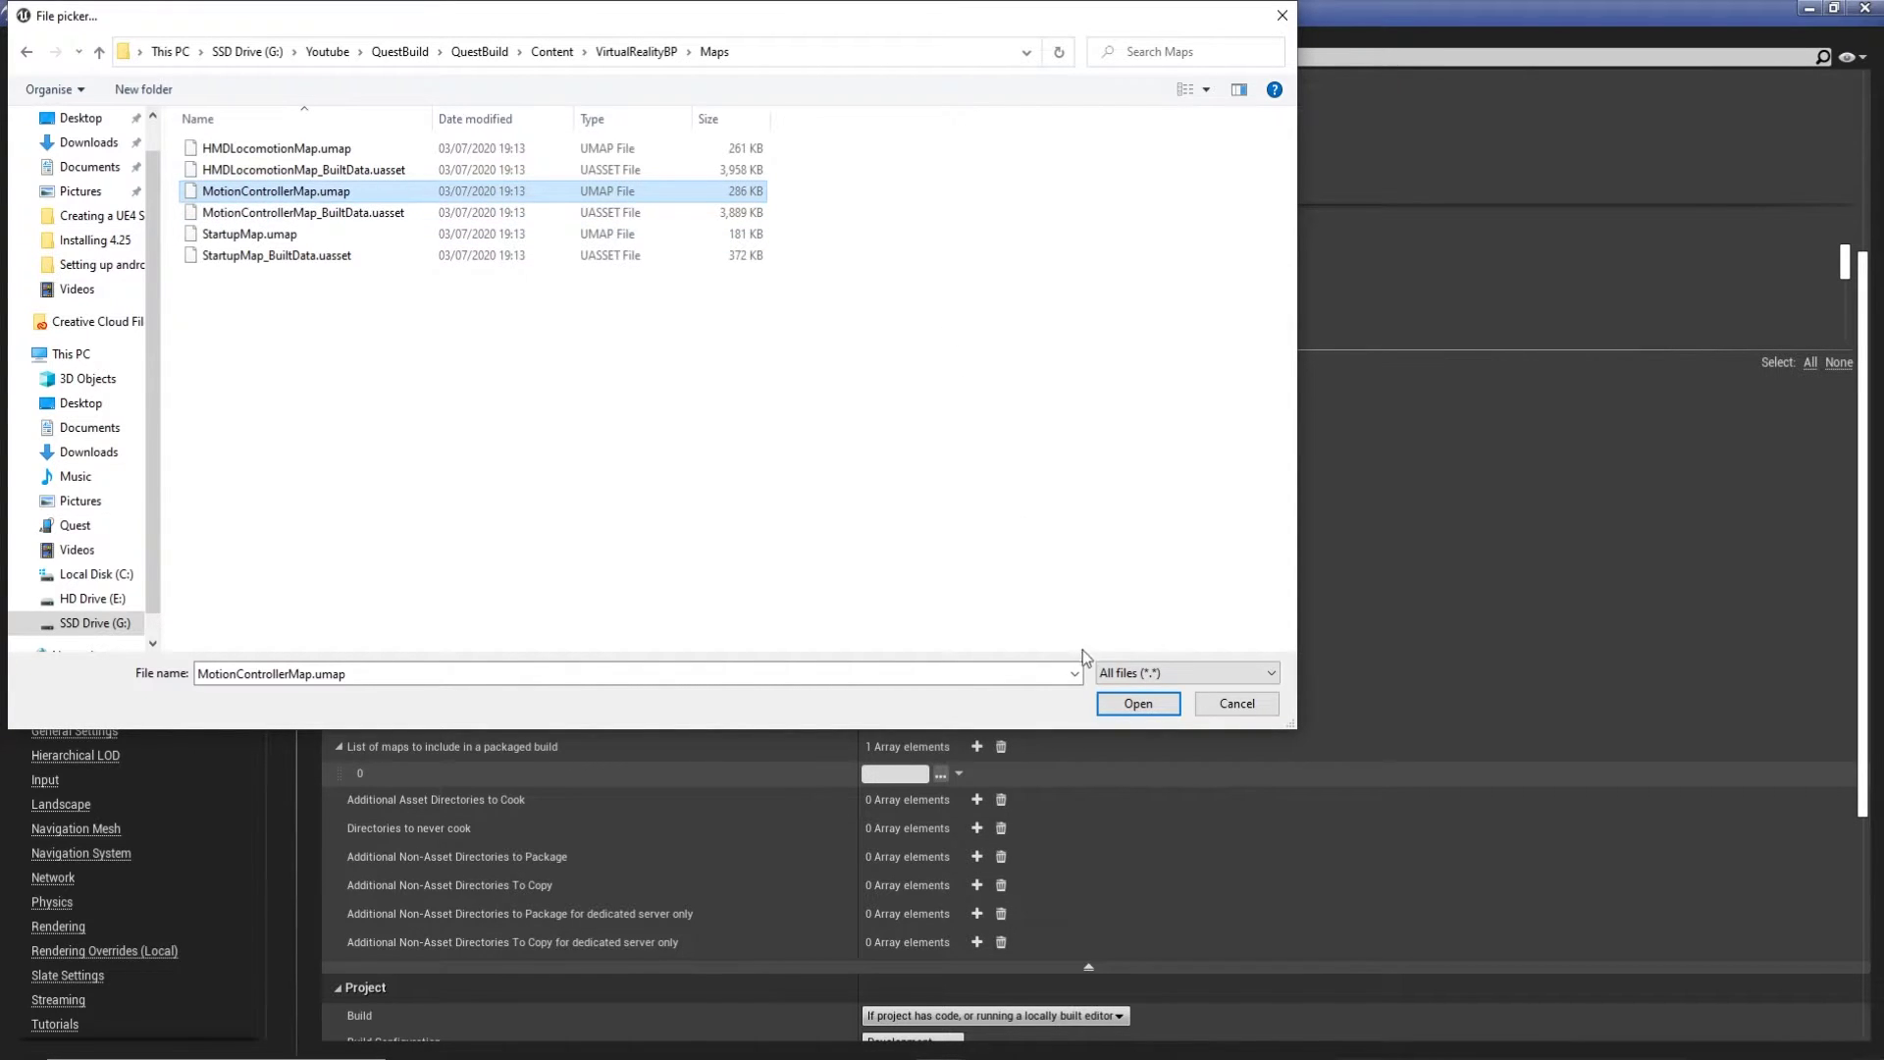
pyautogui.click(1136, 703)
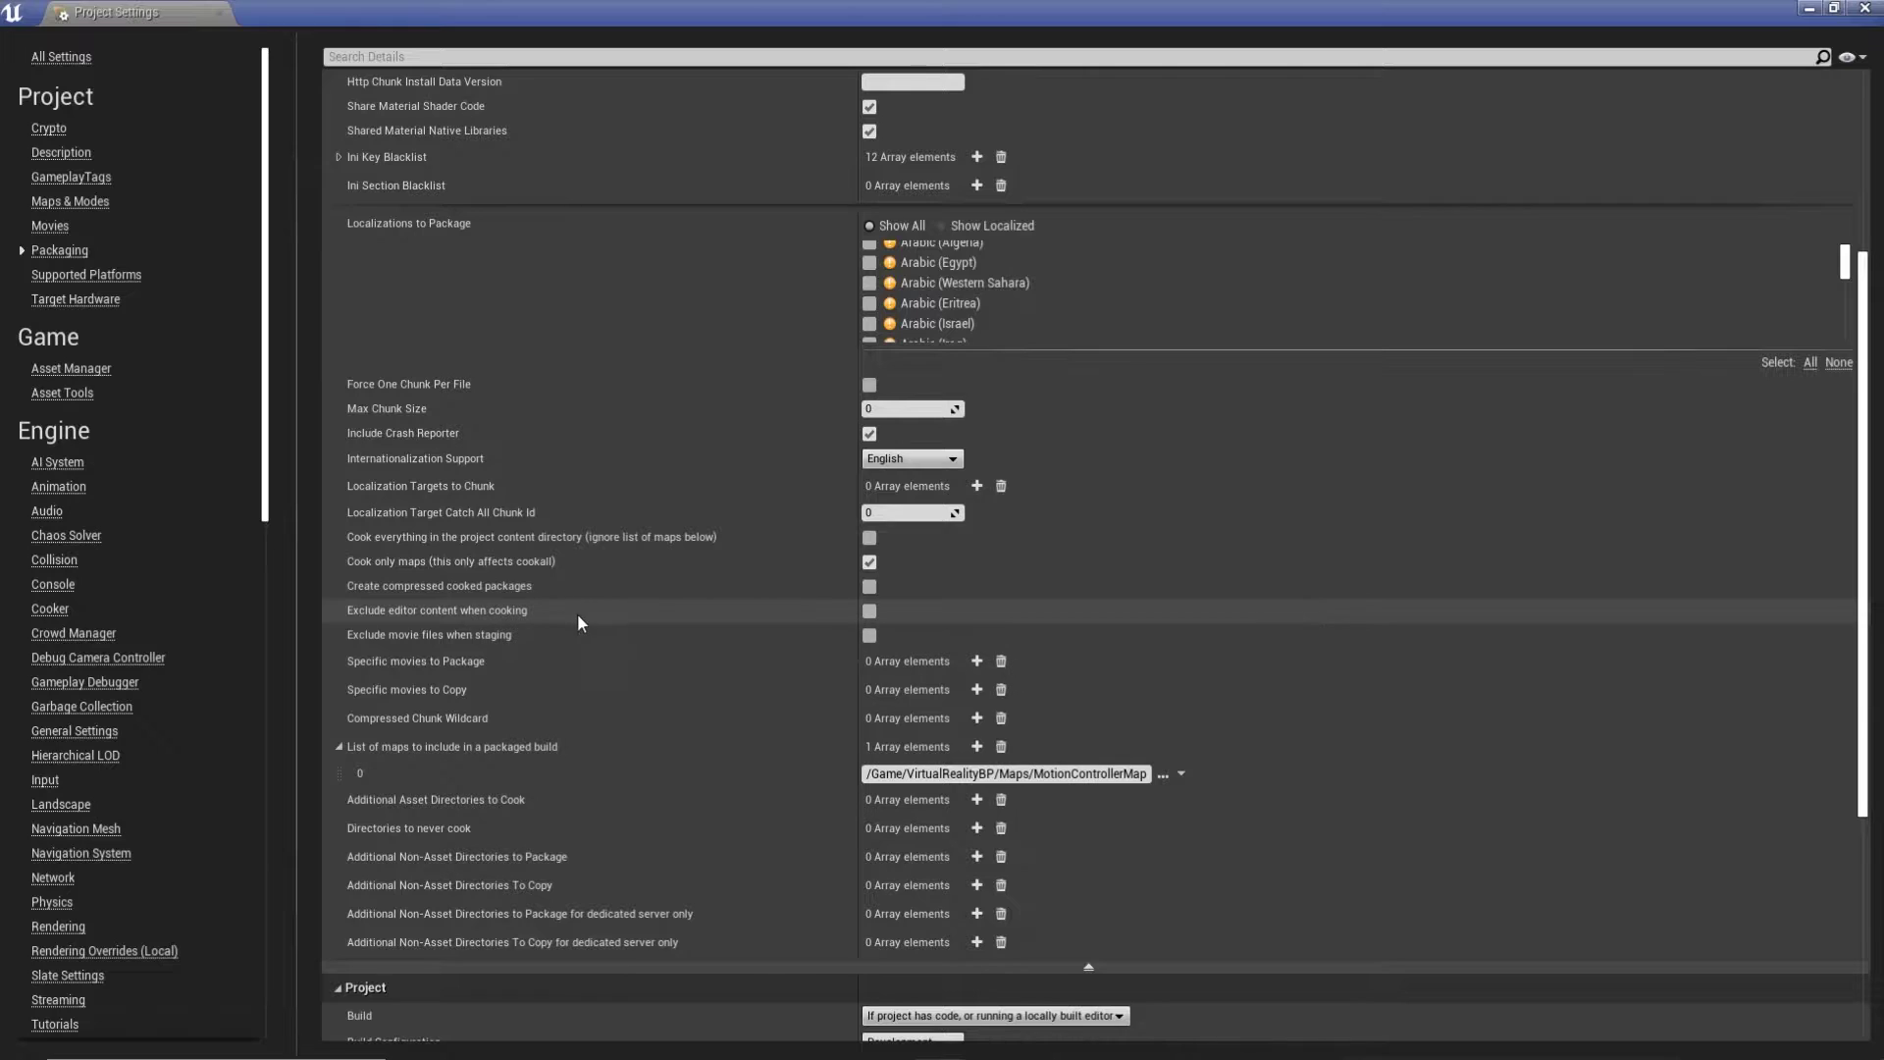
# Enable excluding editor content when cooking and look over the remaining packaging options.
pyautogui.click(871, 612)
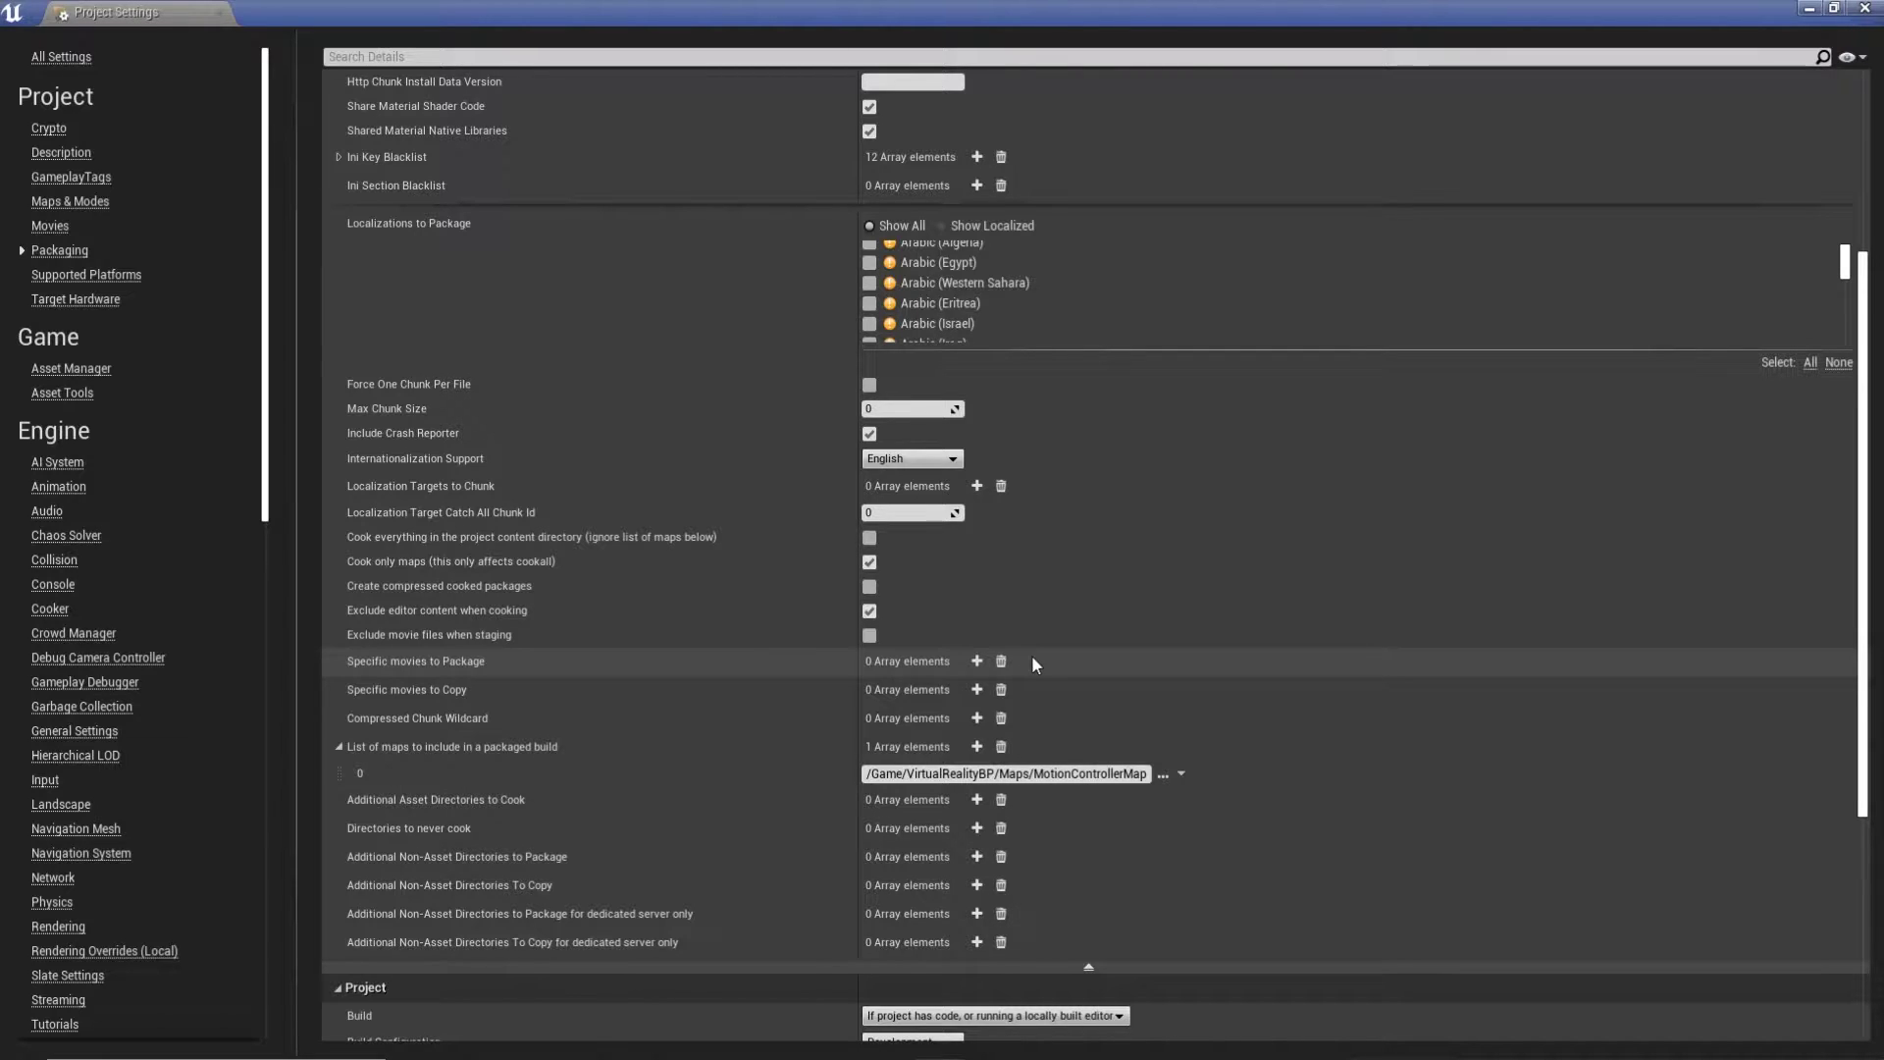
pyautogui.scroll(-2, 1033, 655)
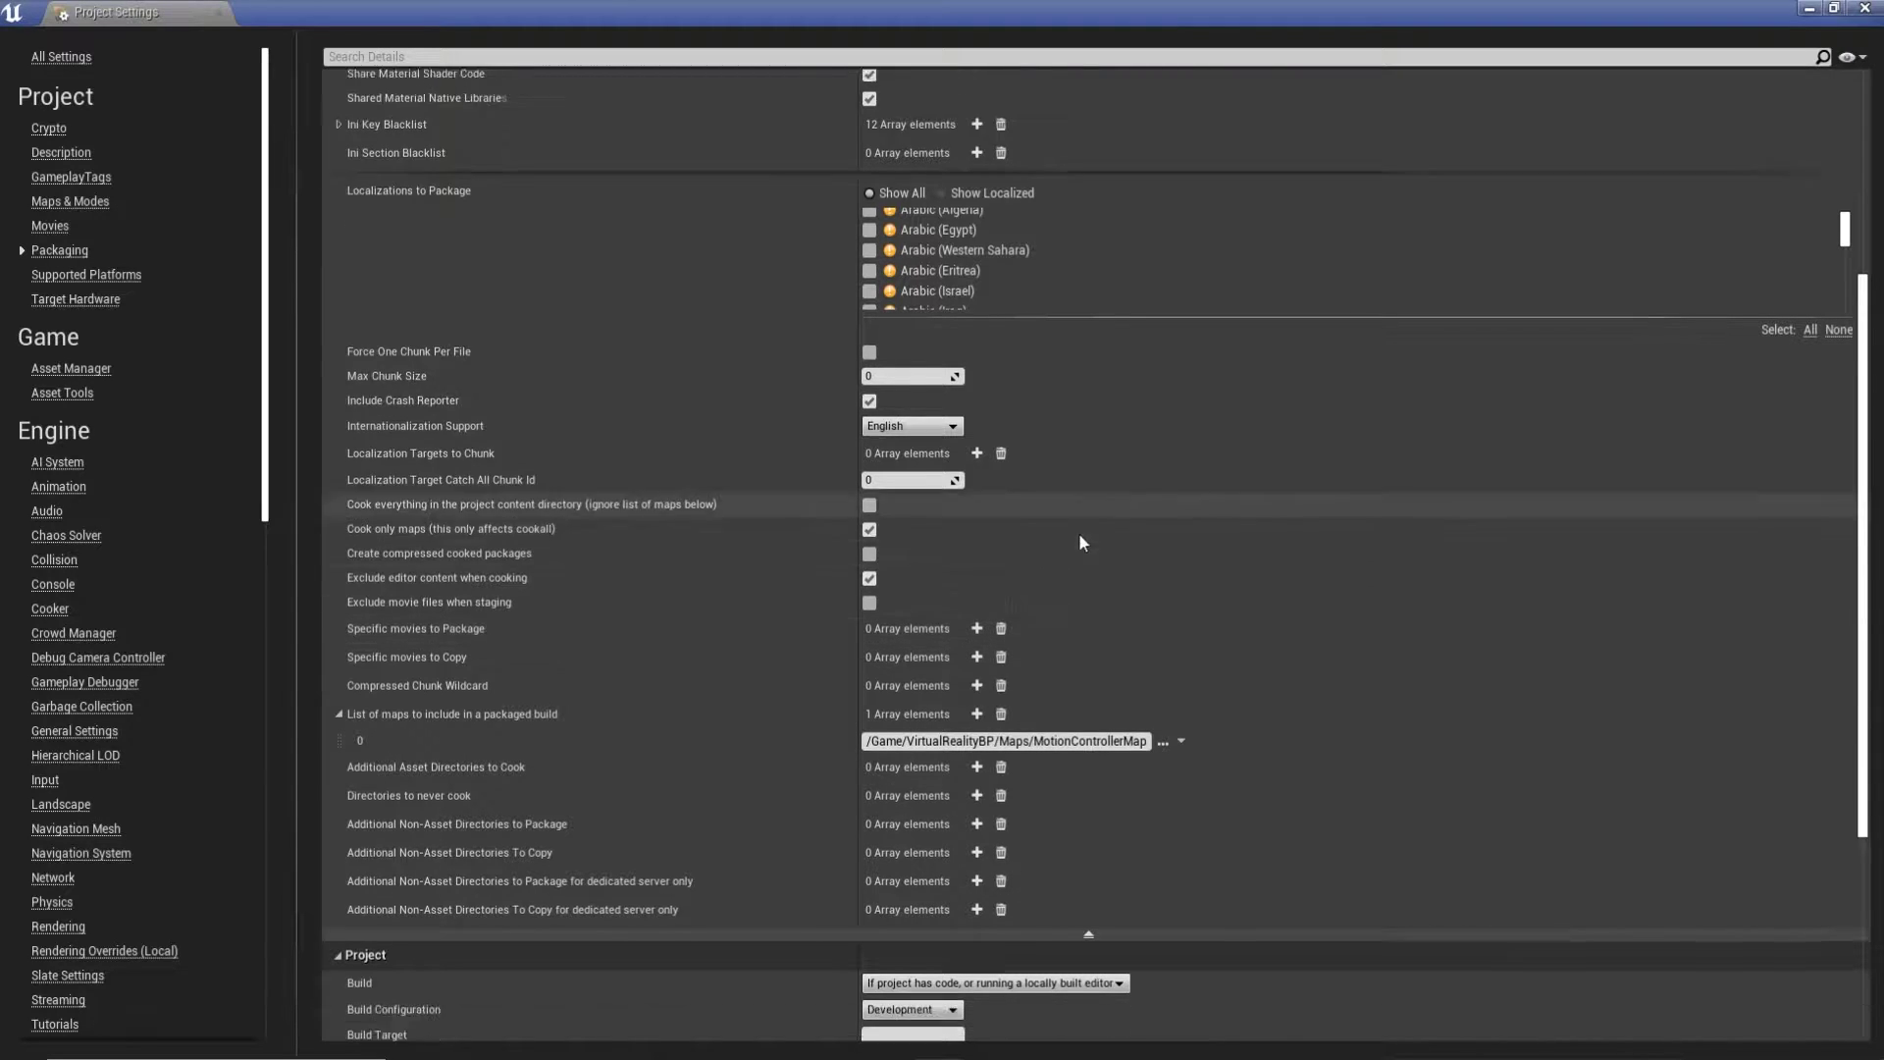
pyautogui.scroll(-4, 1217, 597)
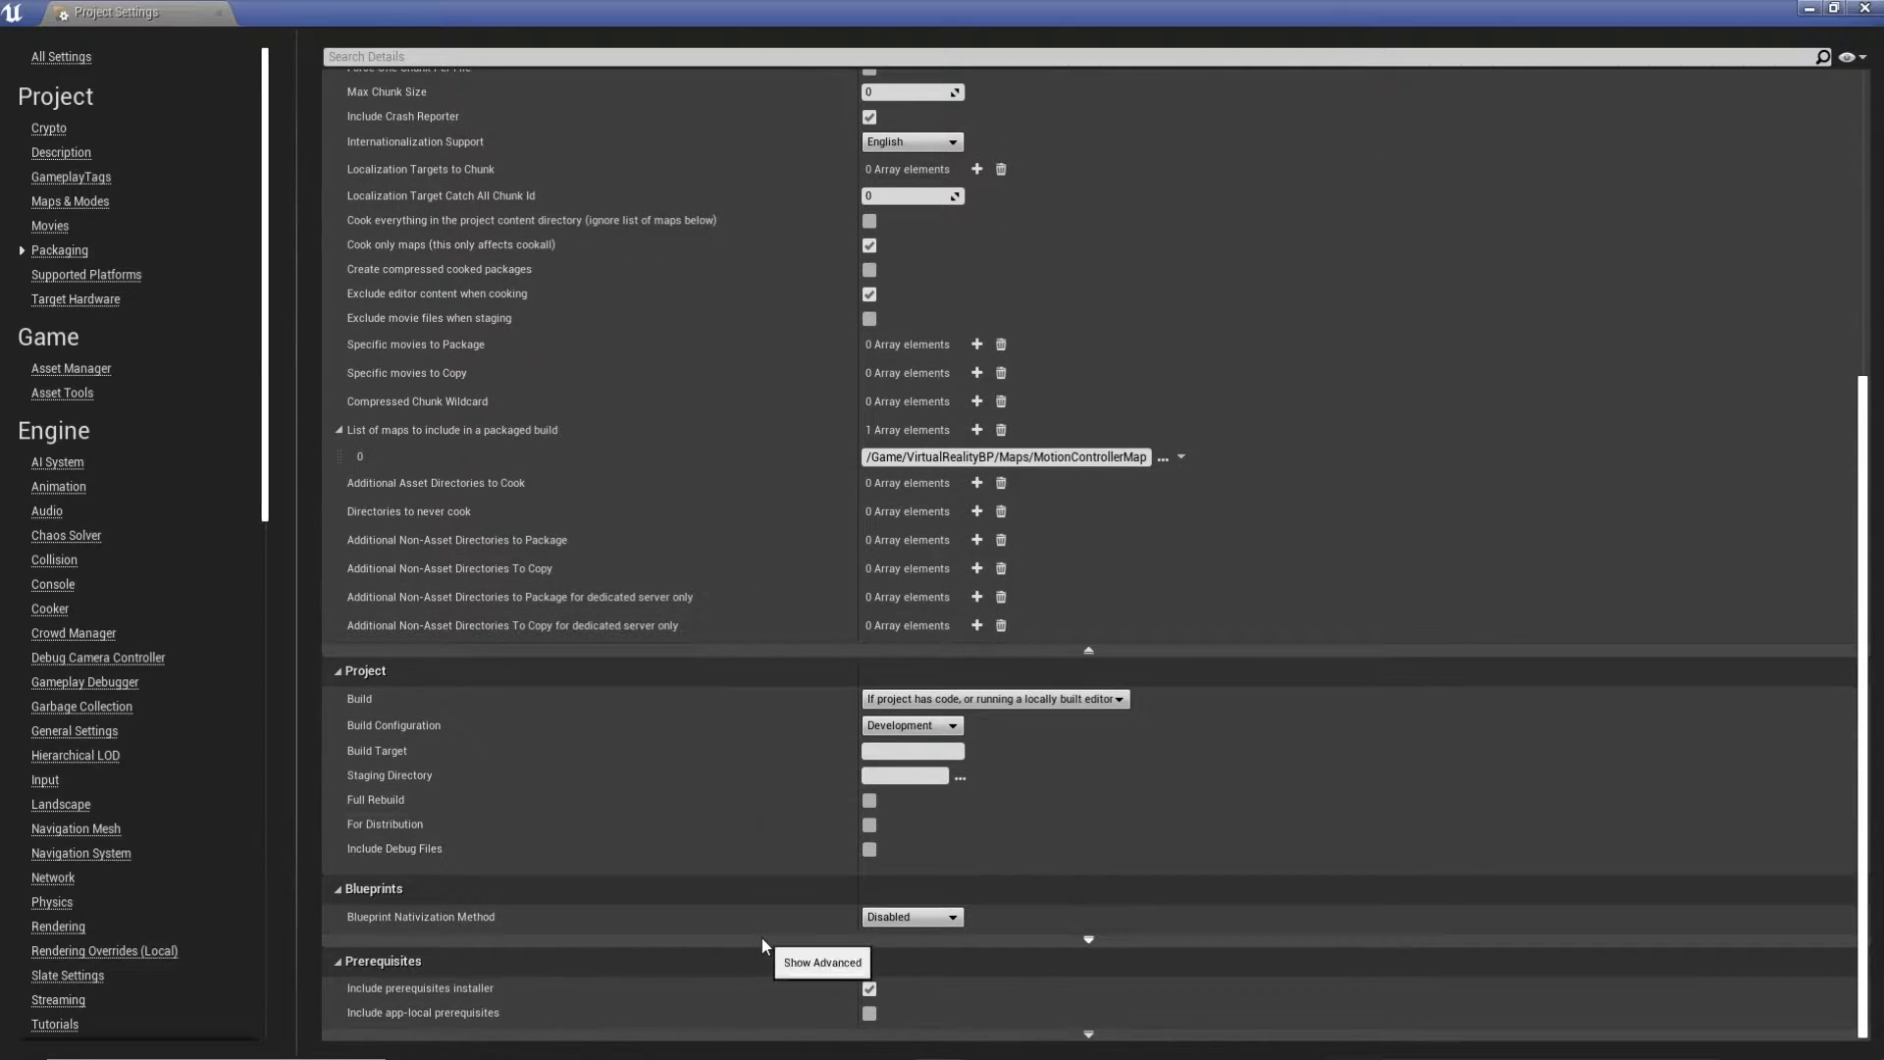
pyautogui.scroll(3, 722, 625)
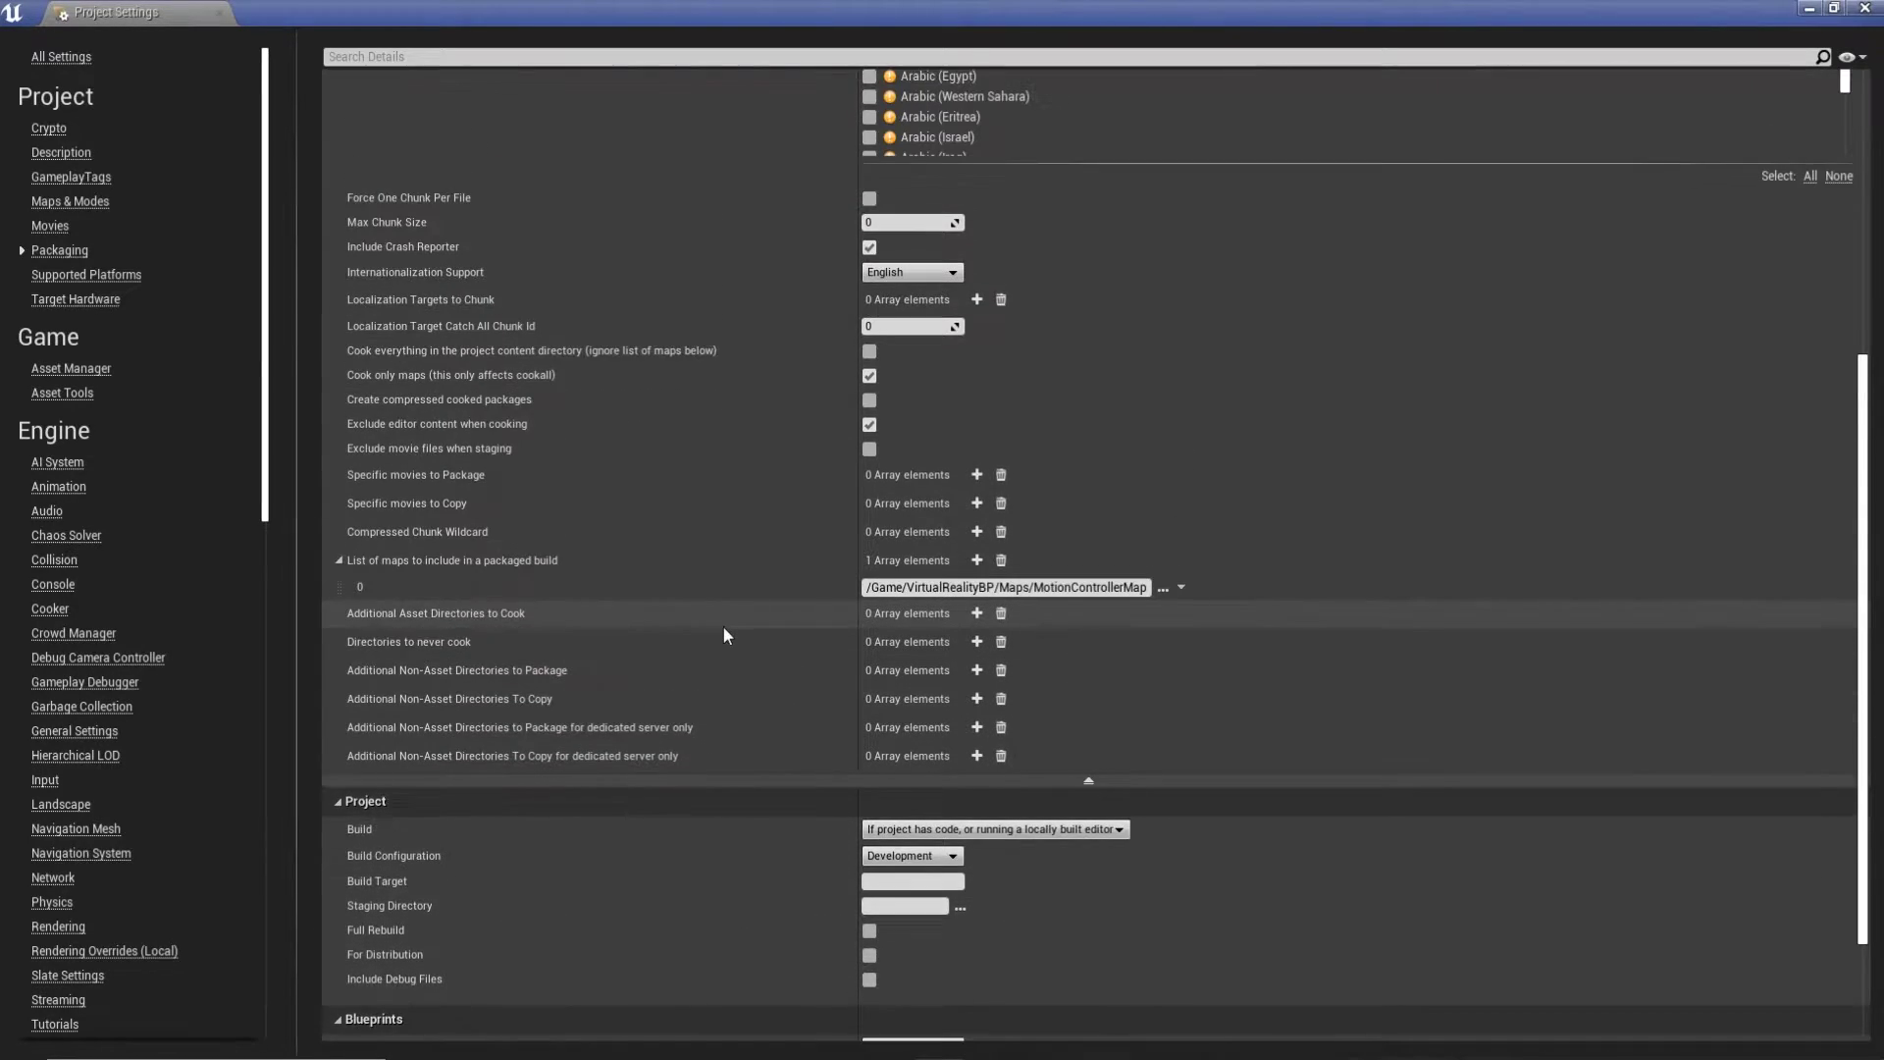
pyautogui.scroll(4, 722, 626)
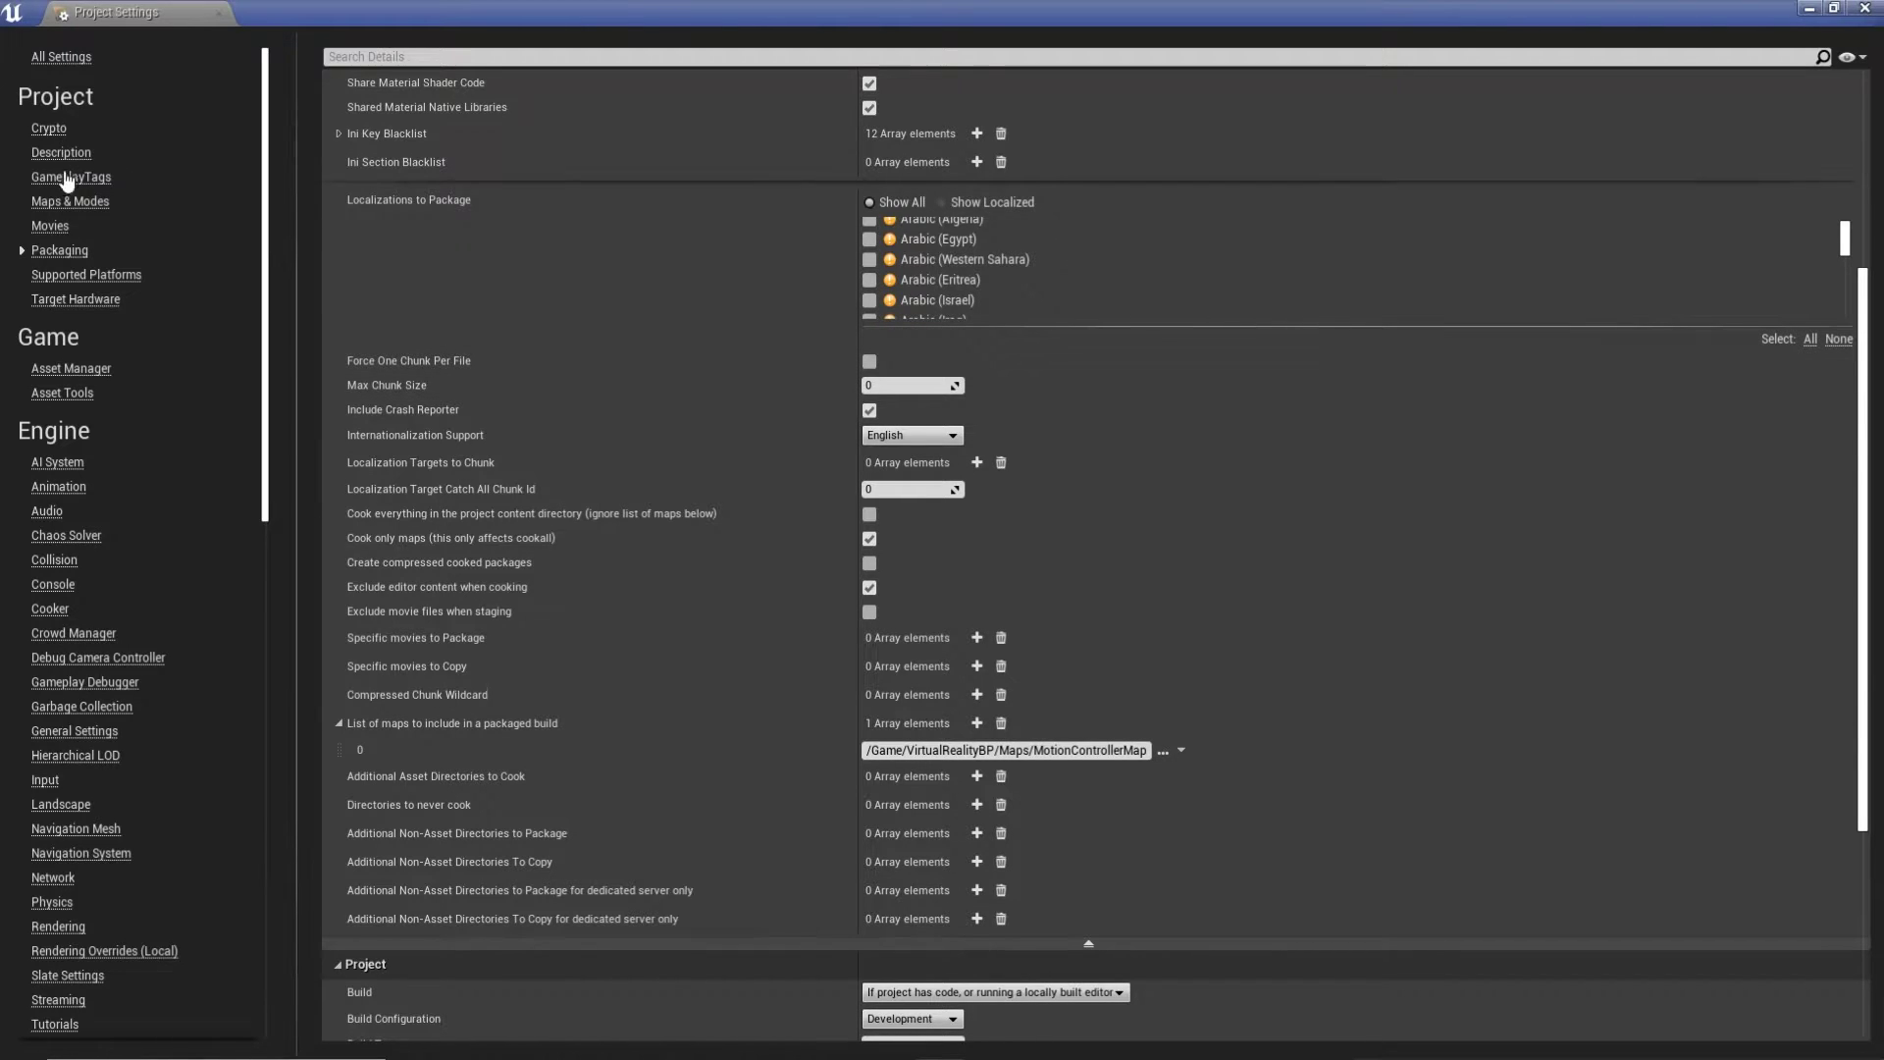
# Review the project's Supported Platforms and Target Hardware settings.
pyautogui.click(75, 280)
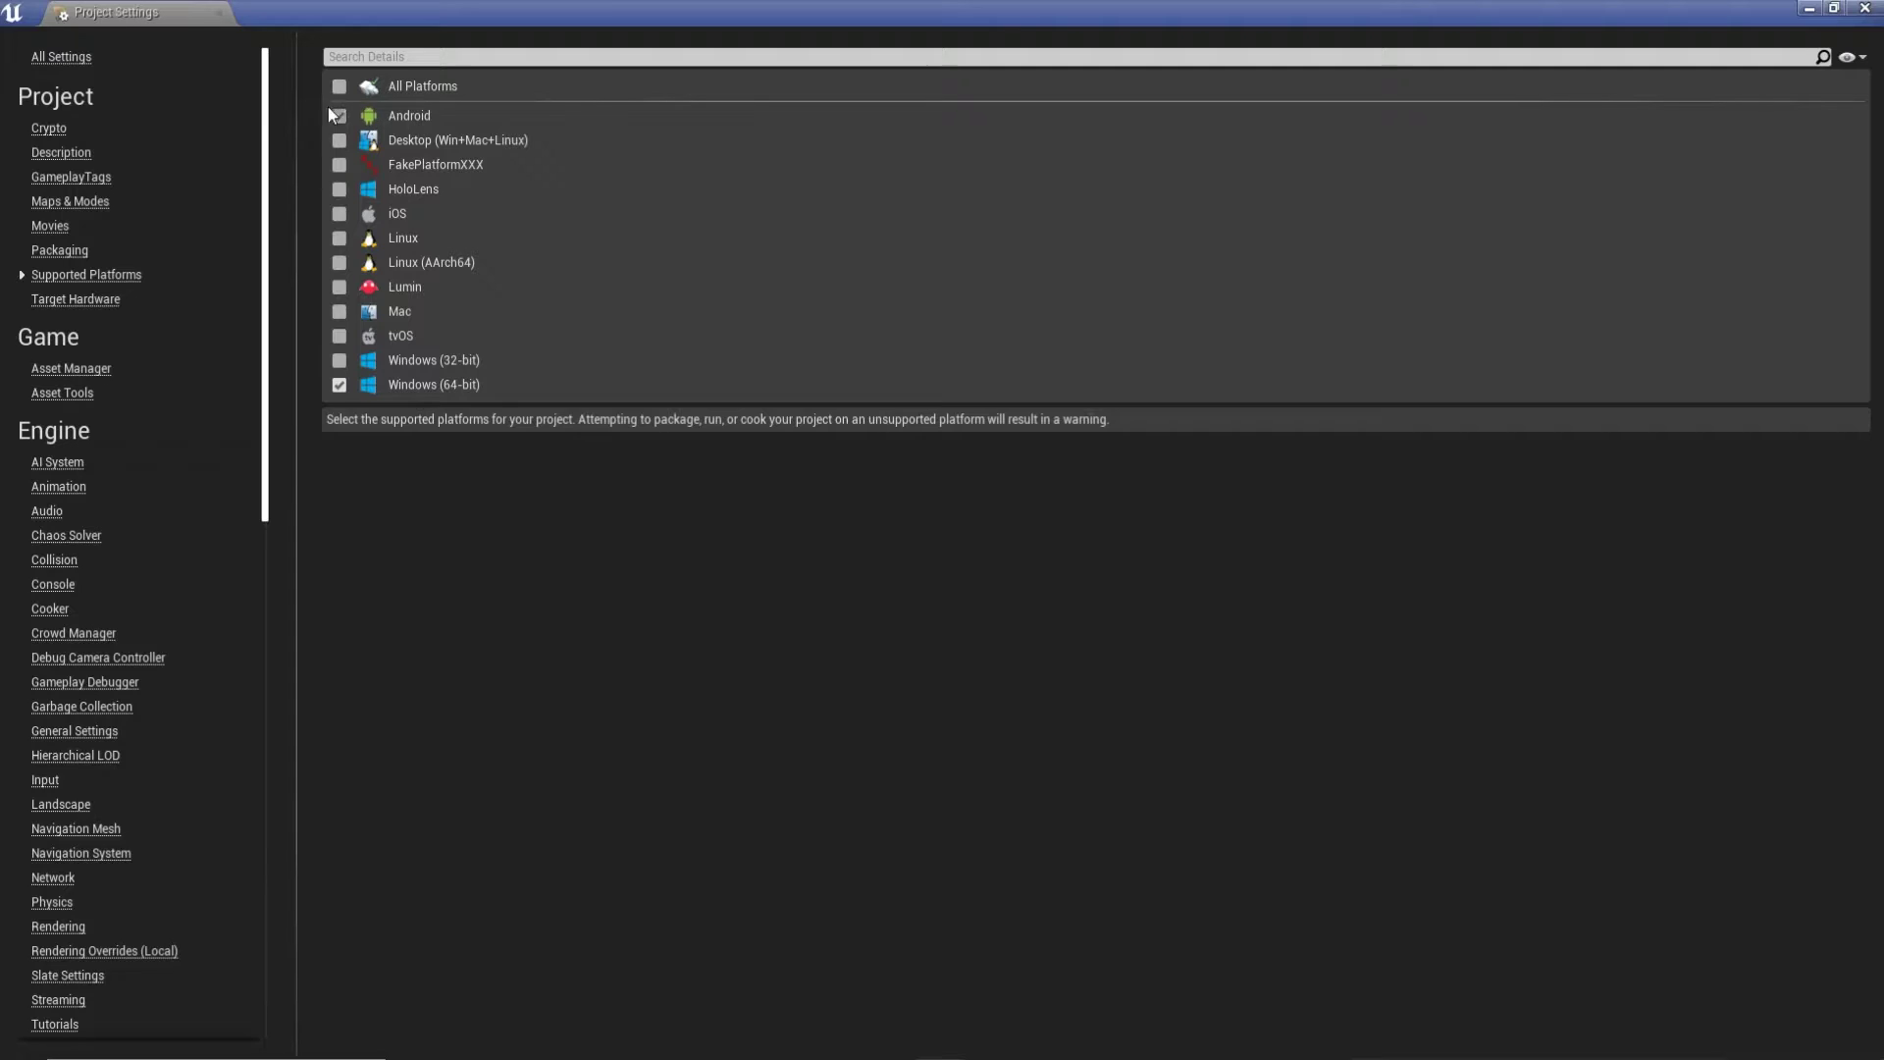
pyautogui.click(74, 299)
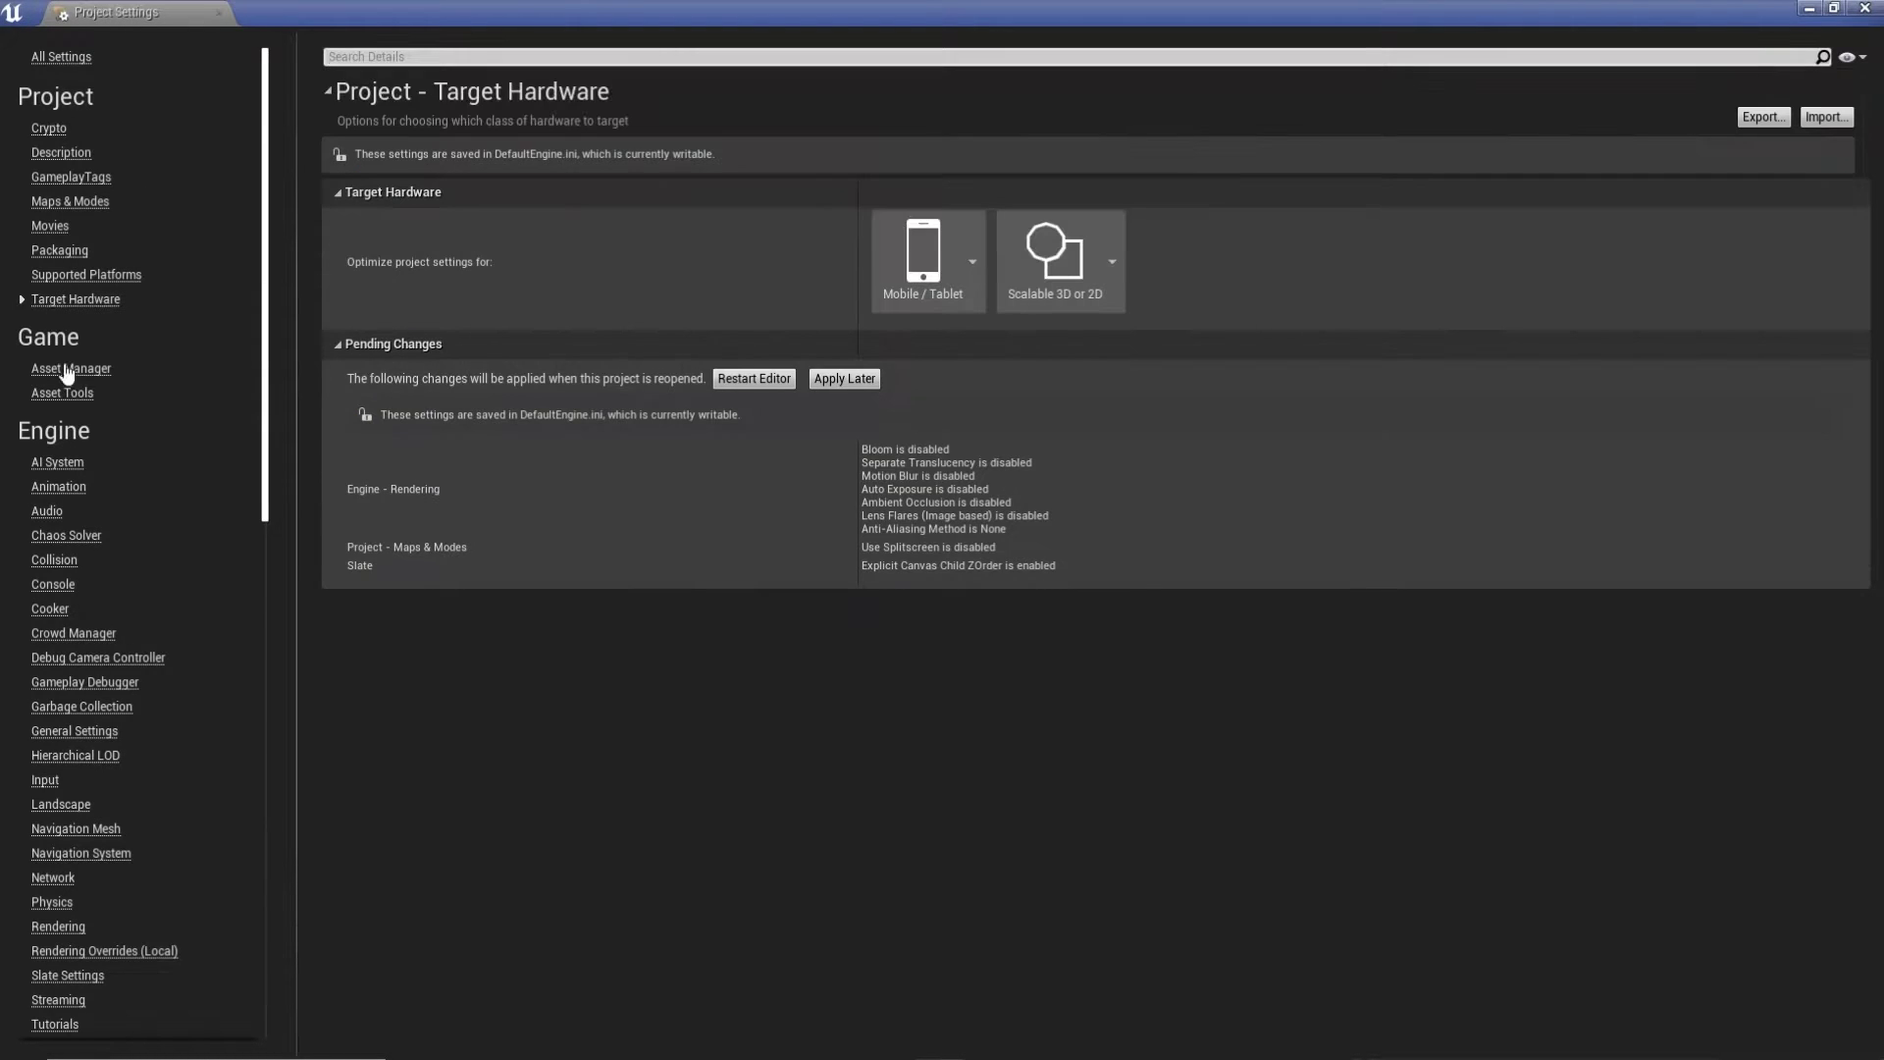
# Set Mobile MSAA to 8x MSAA in the engine's Rendering settings.
pyautogui.scroll(-5, 132, 299)
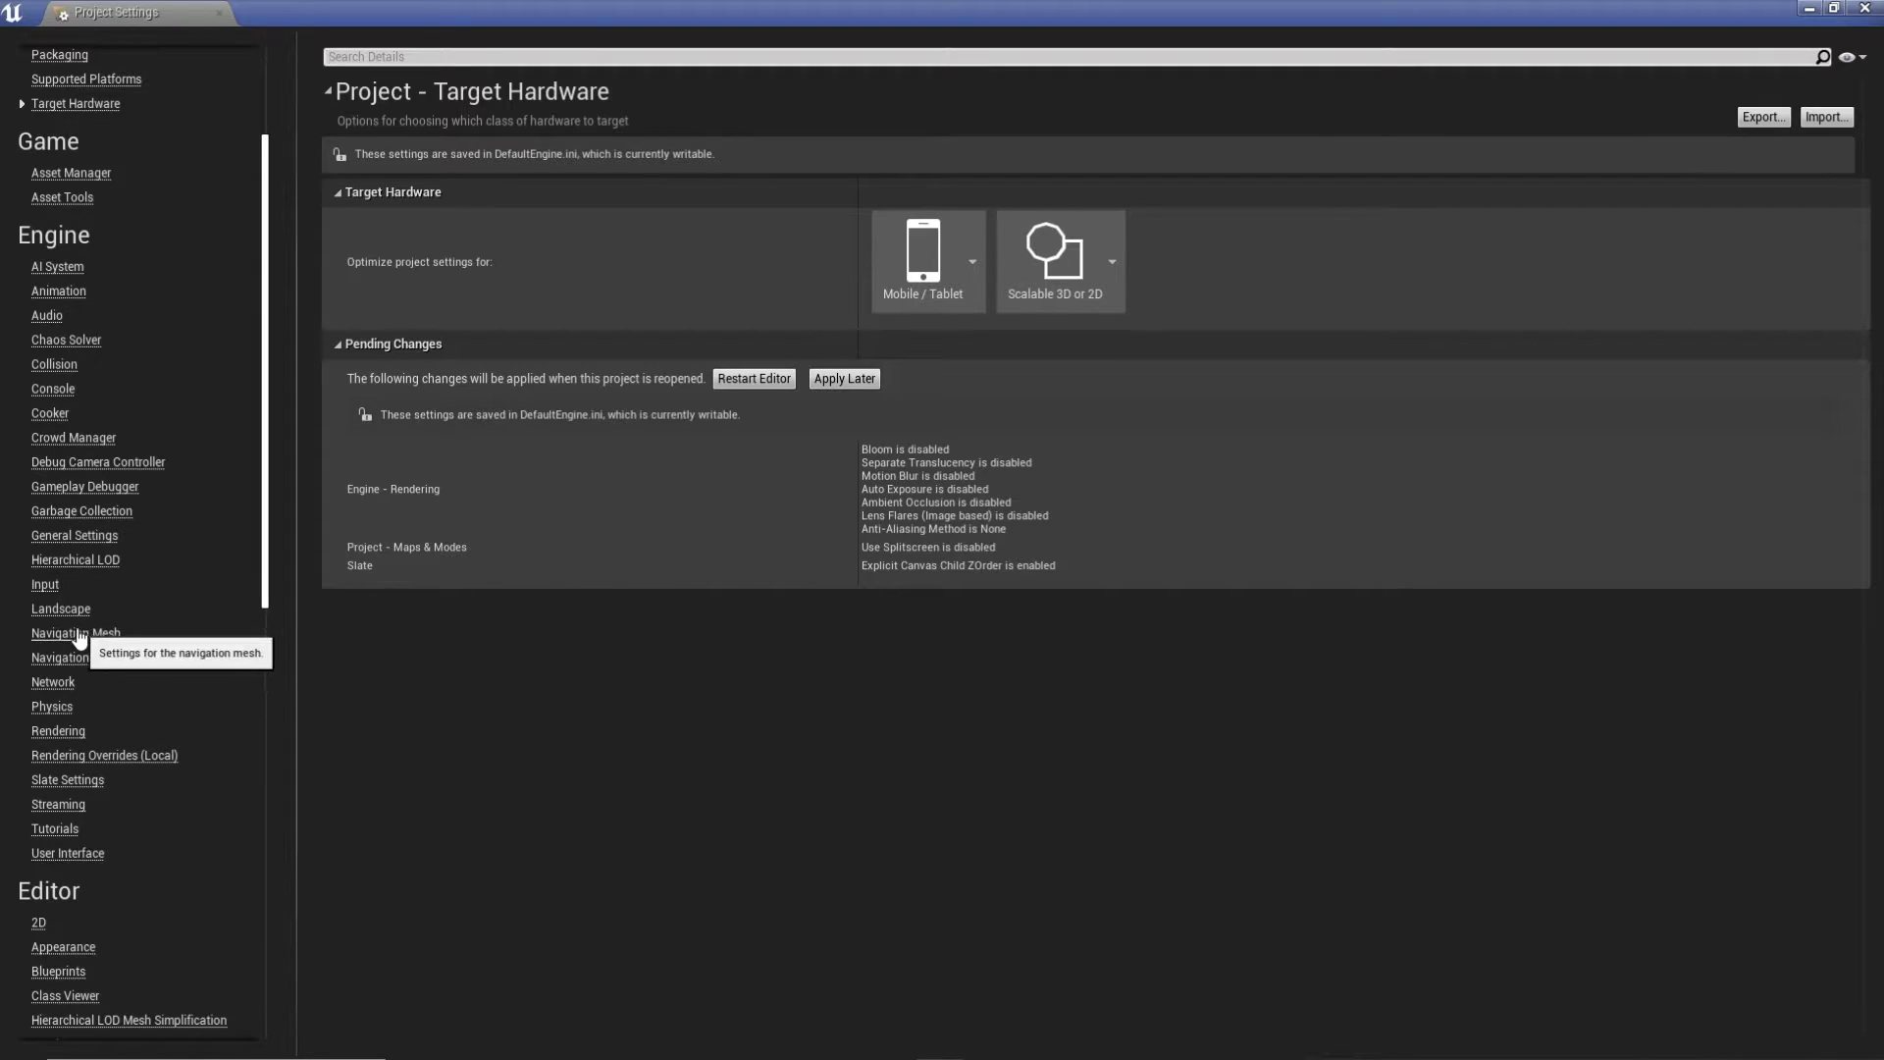
pyautogui.click(55, 734)
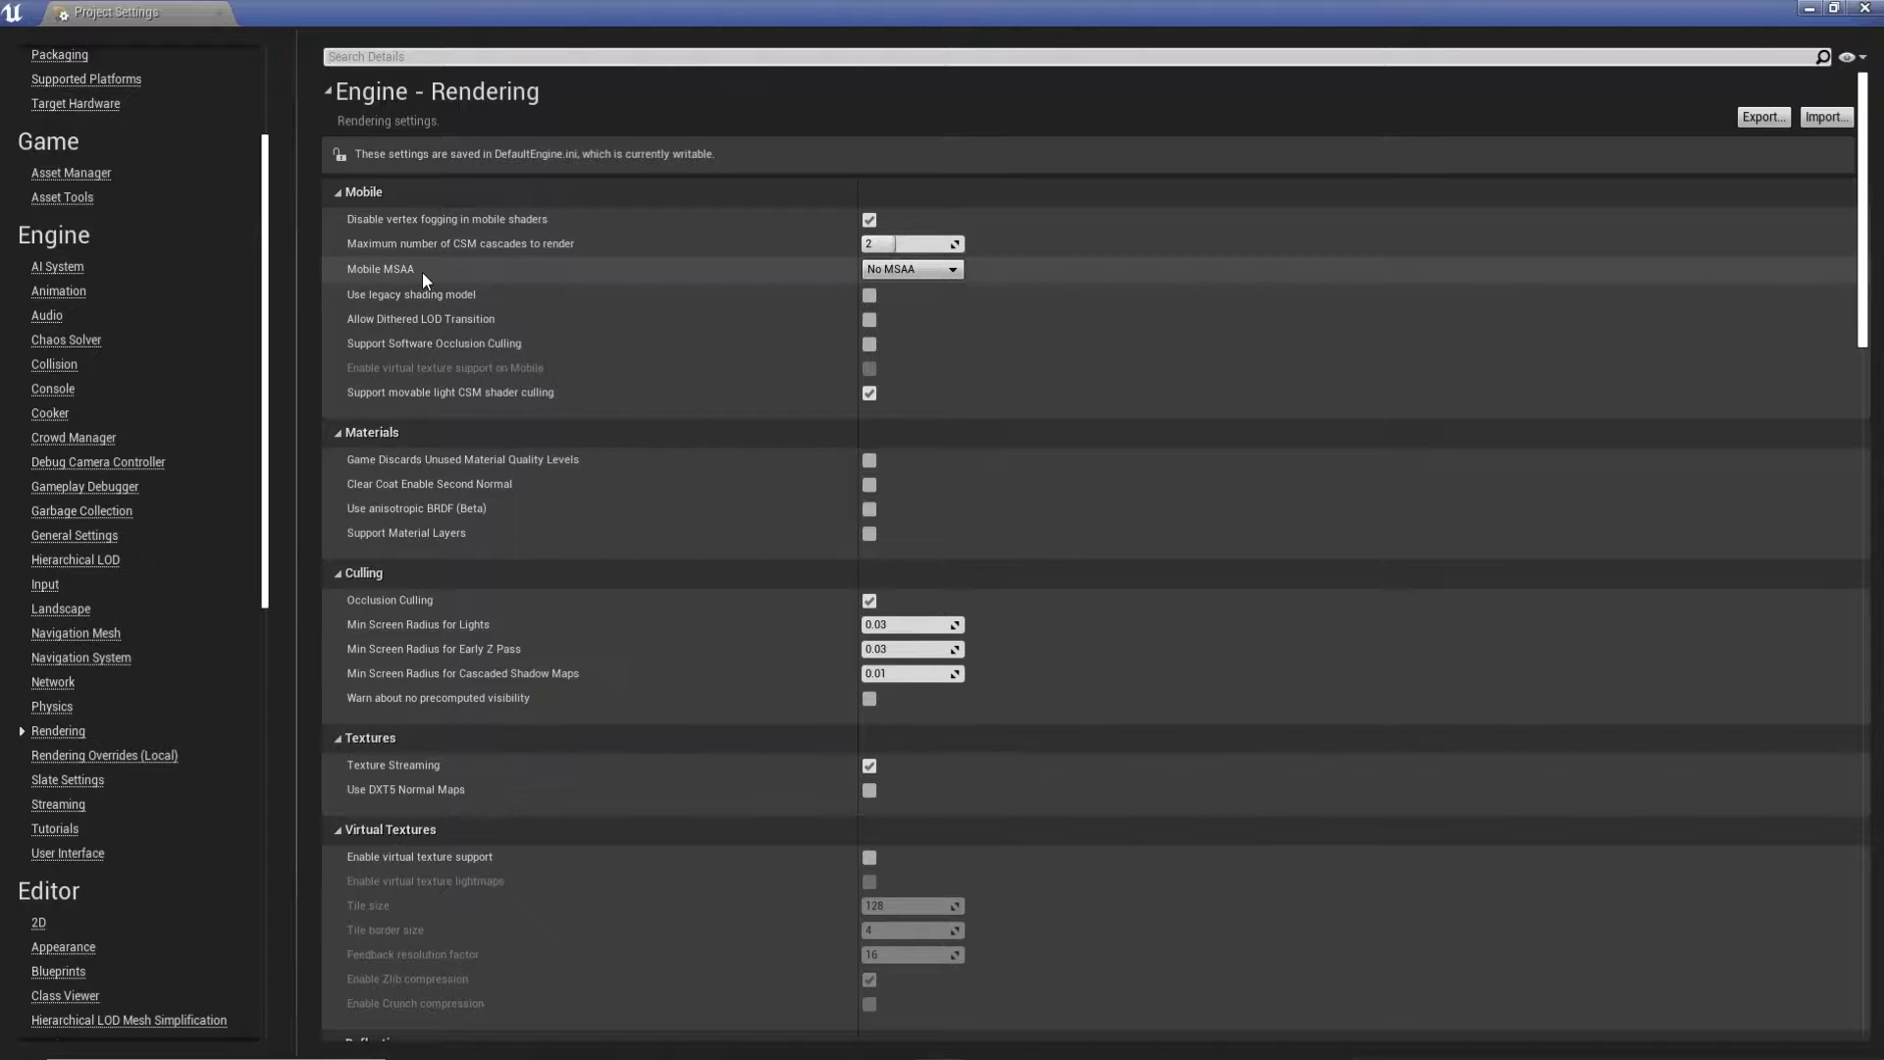
pyautogui.click(913, 269)
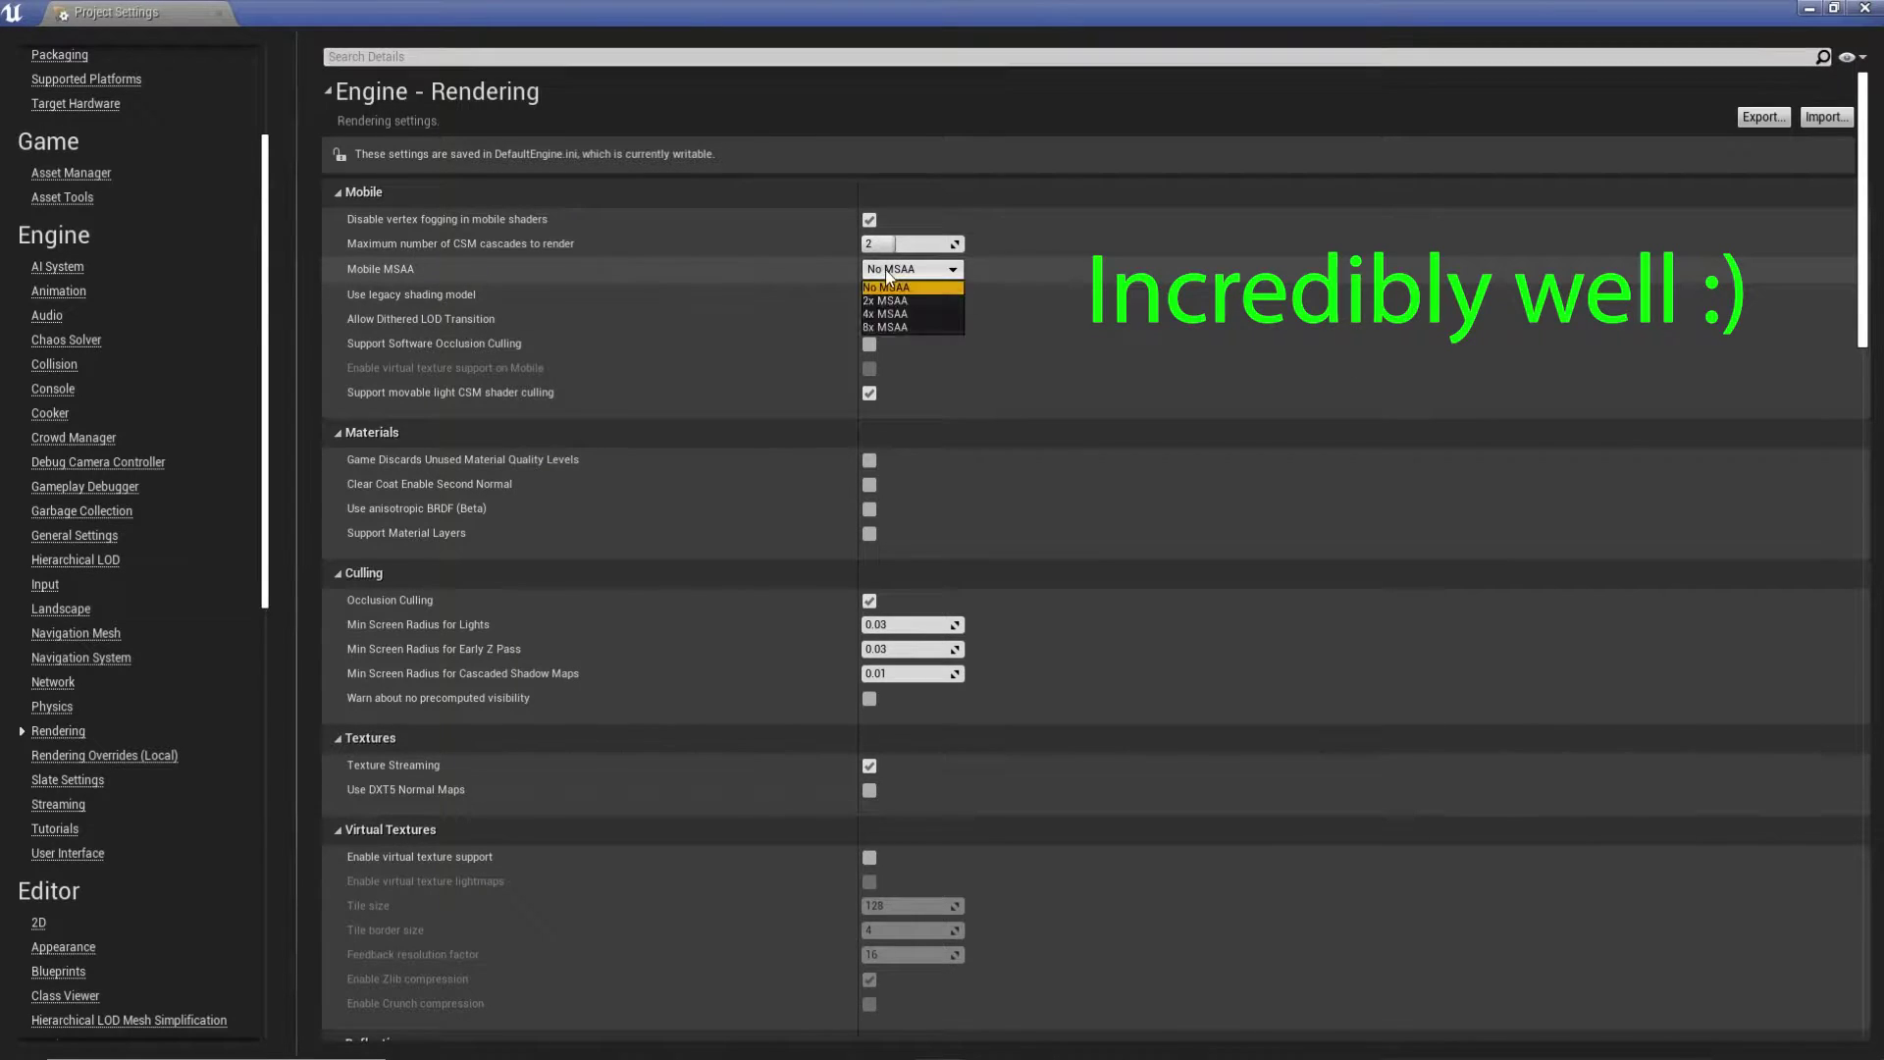
pyautogui.click(879, 328)
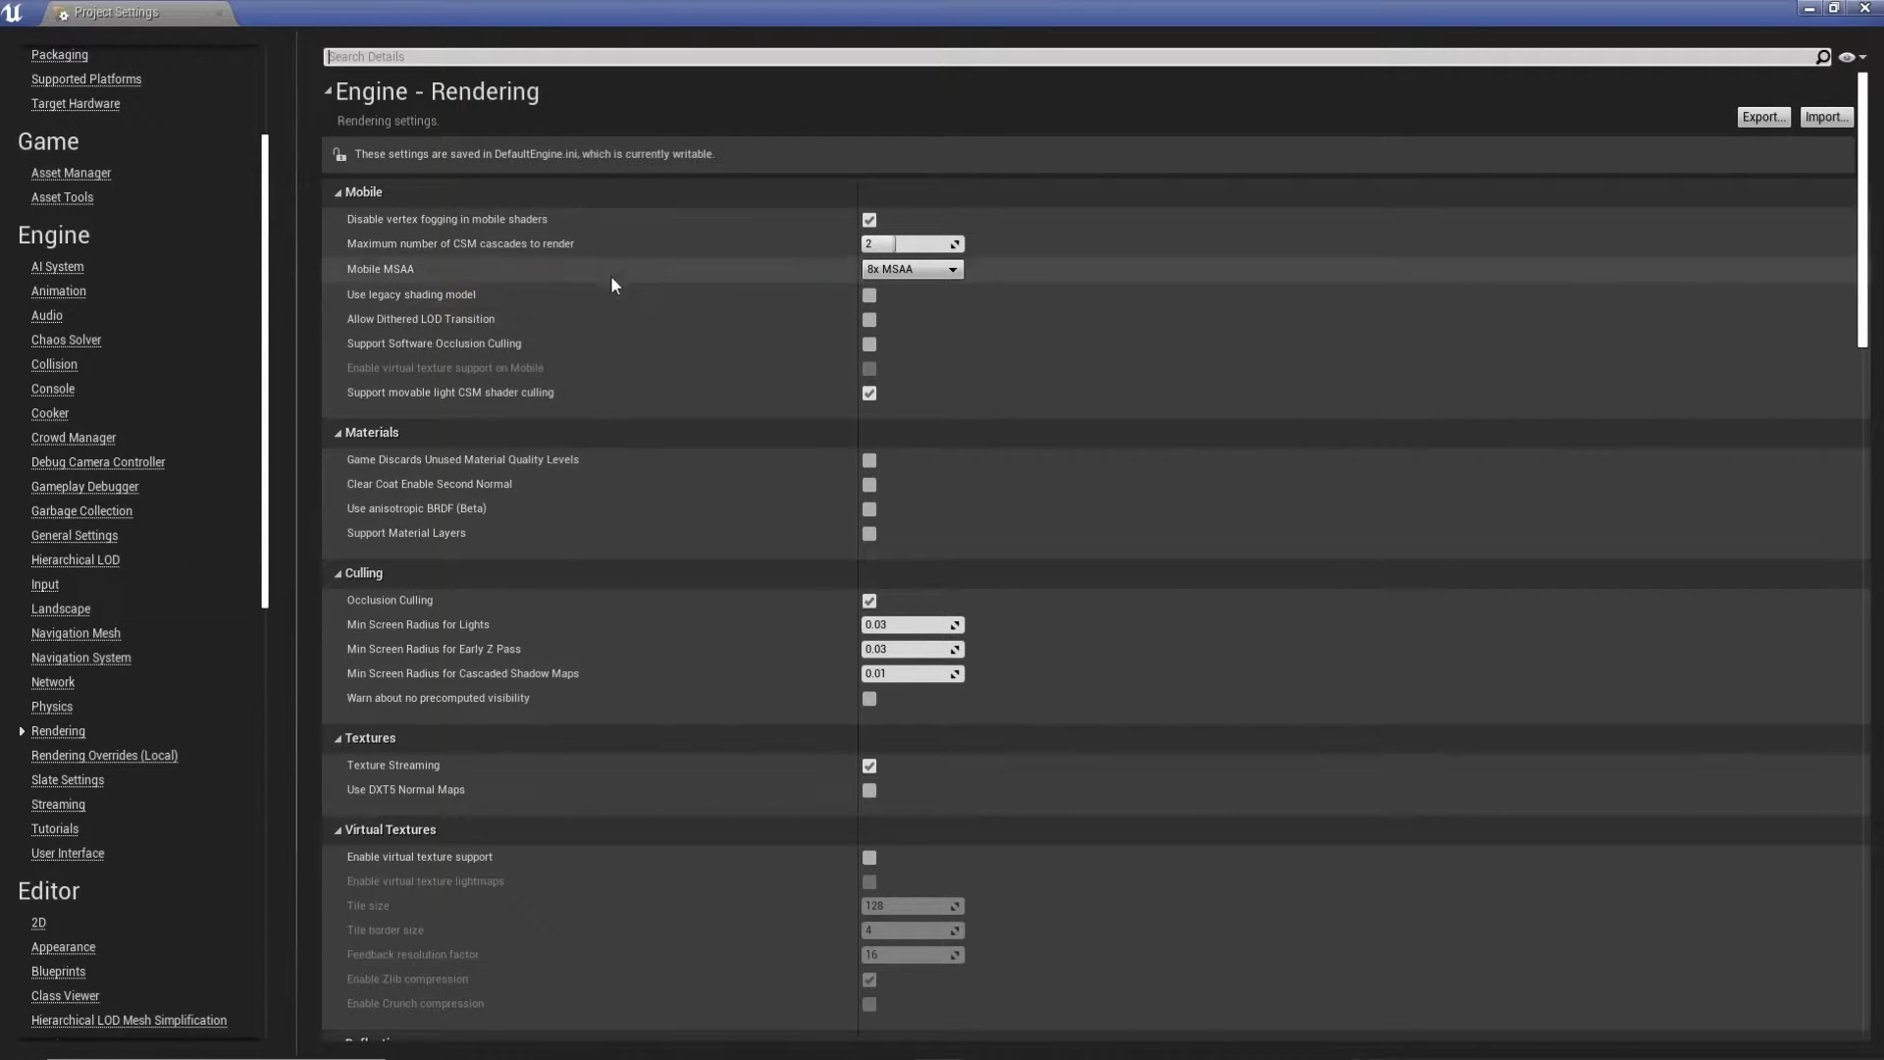
# Enable the legacy shading model and Support Software Occlusion Culling in the Mobile rendering options.
pyautogui.moveTo(378, 301)
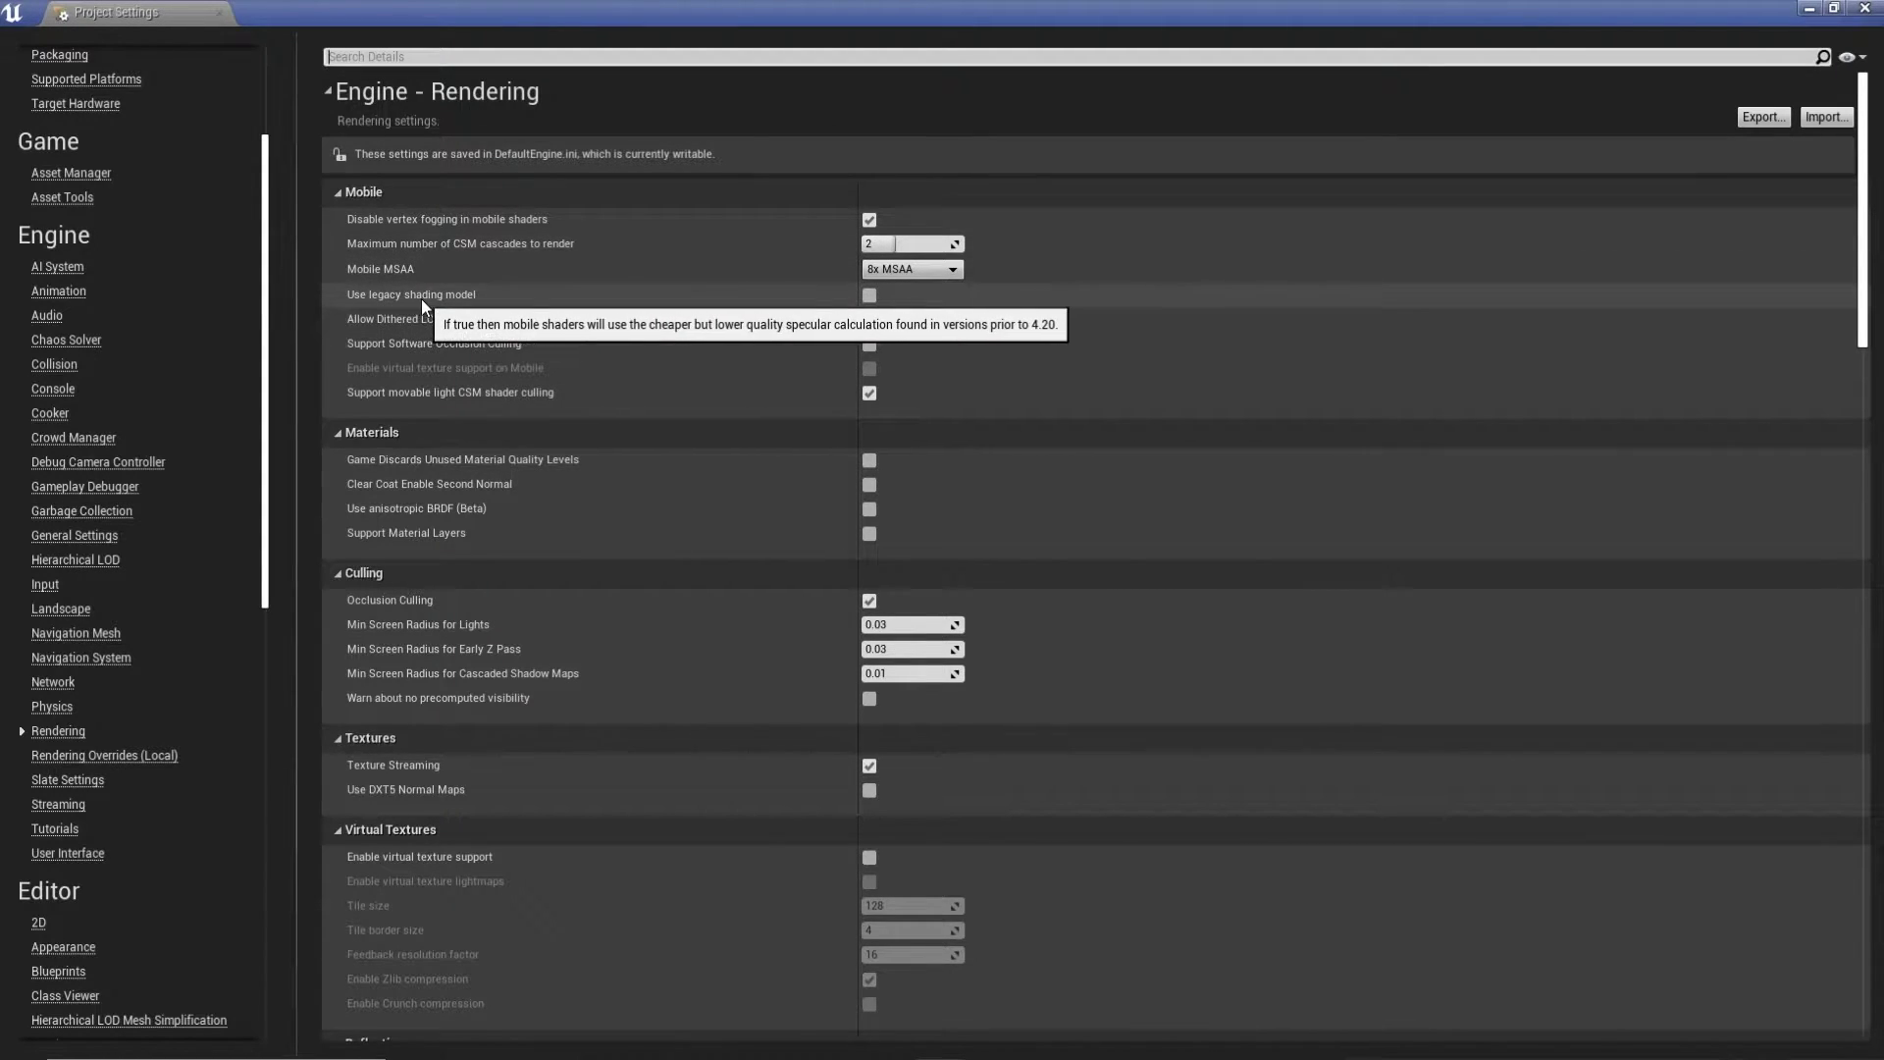
pyautogui.click(870, 295)
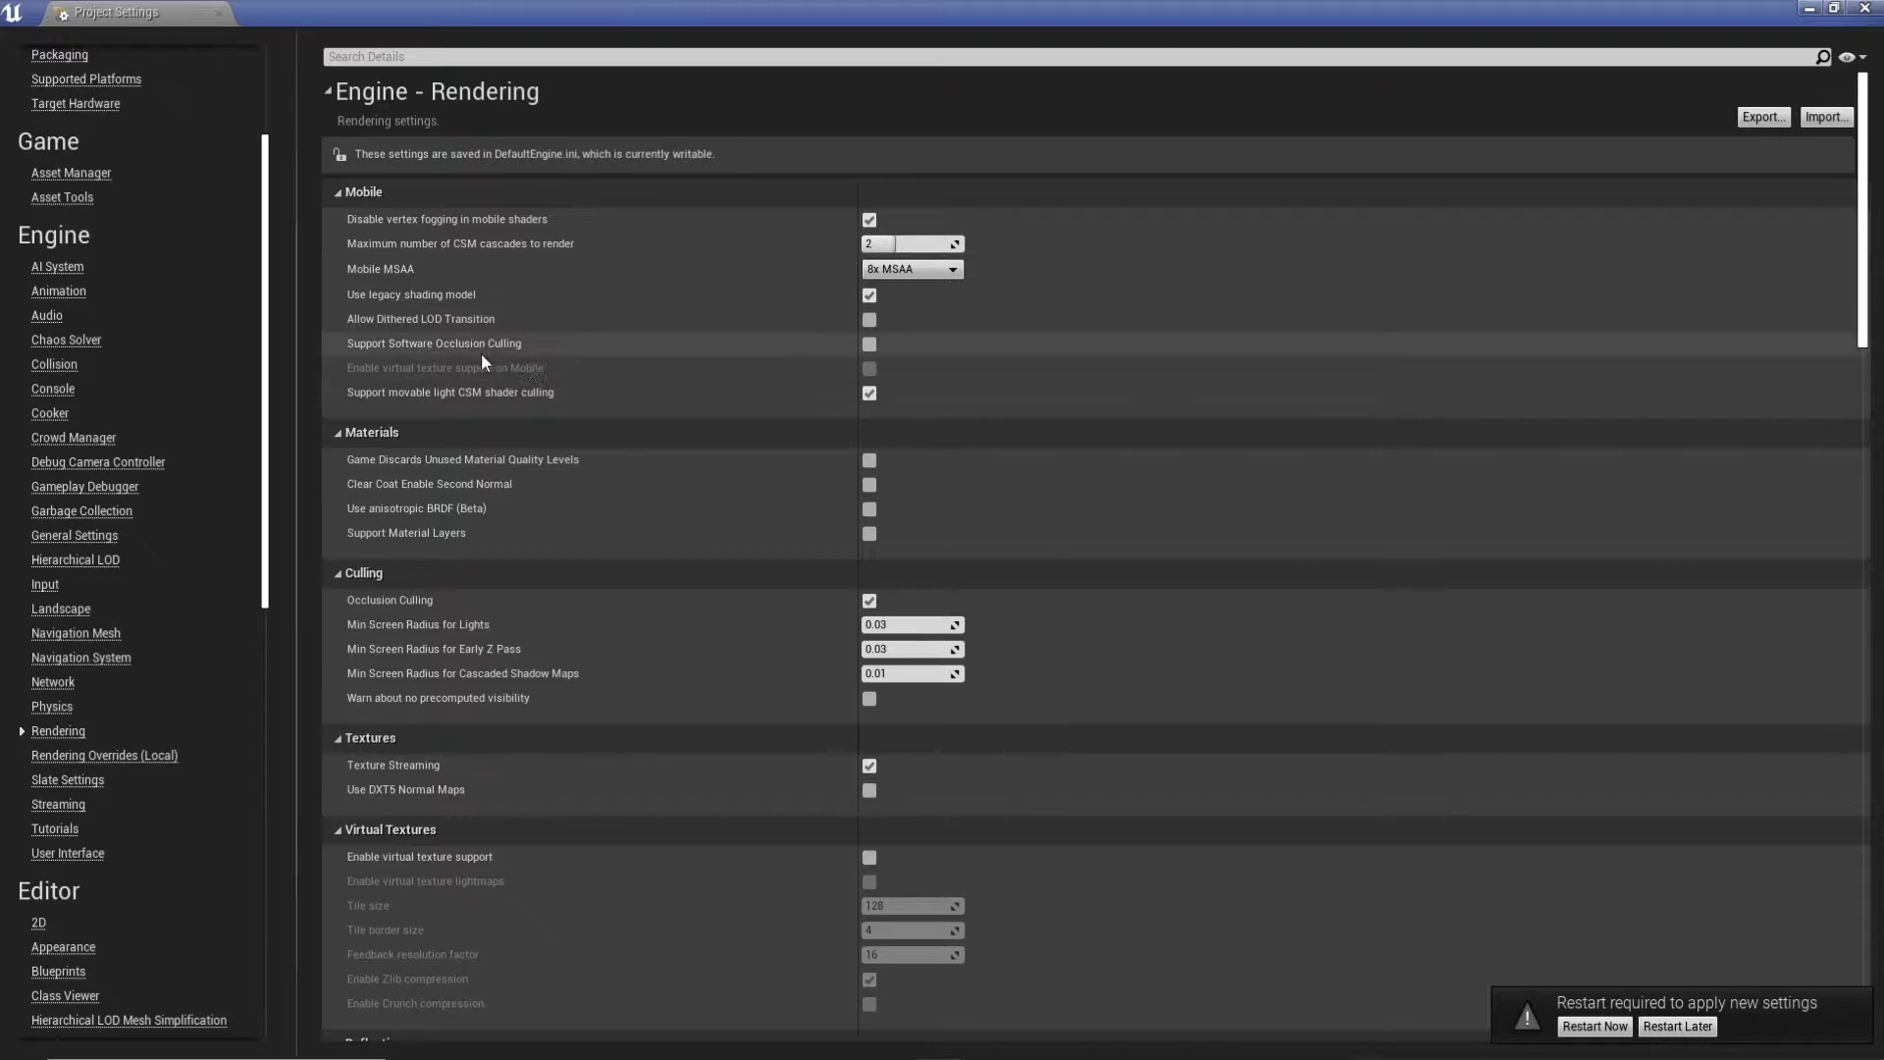
pyautogui.click(870, 345)
# Set the Reflection Capture Resolution to 64 and enable Forward Shading for the renderer.
pyautogui.scroll(-5, 704, 483)
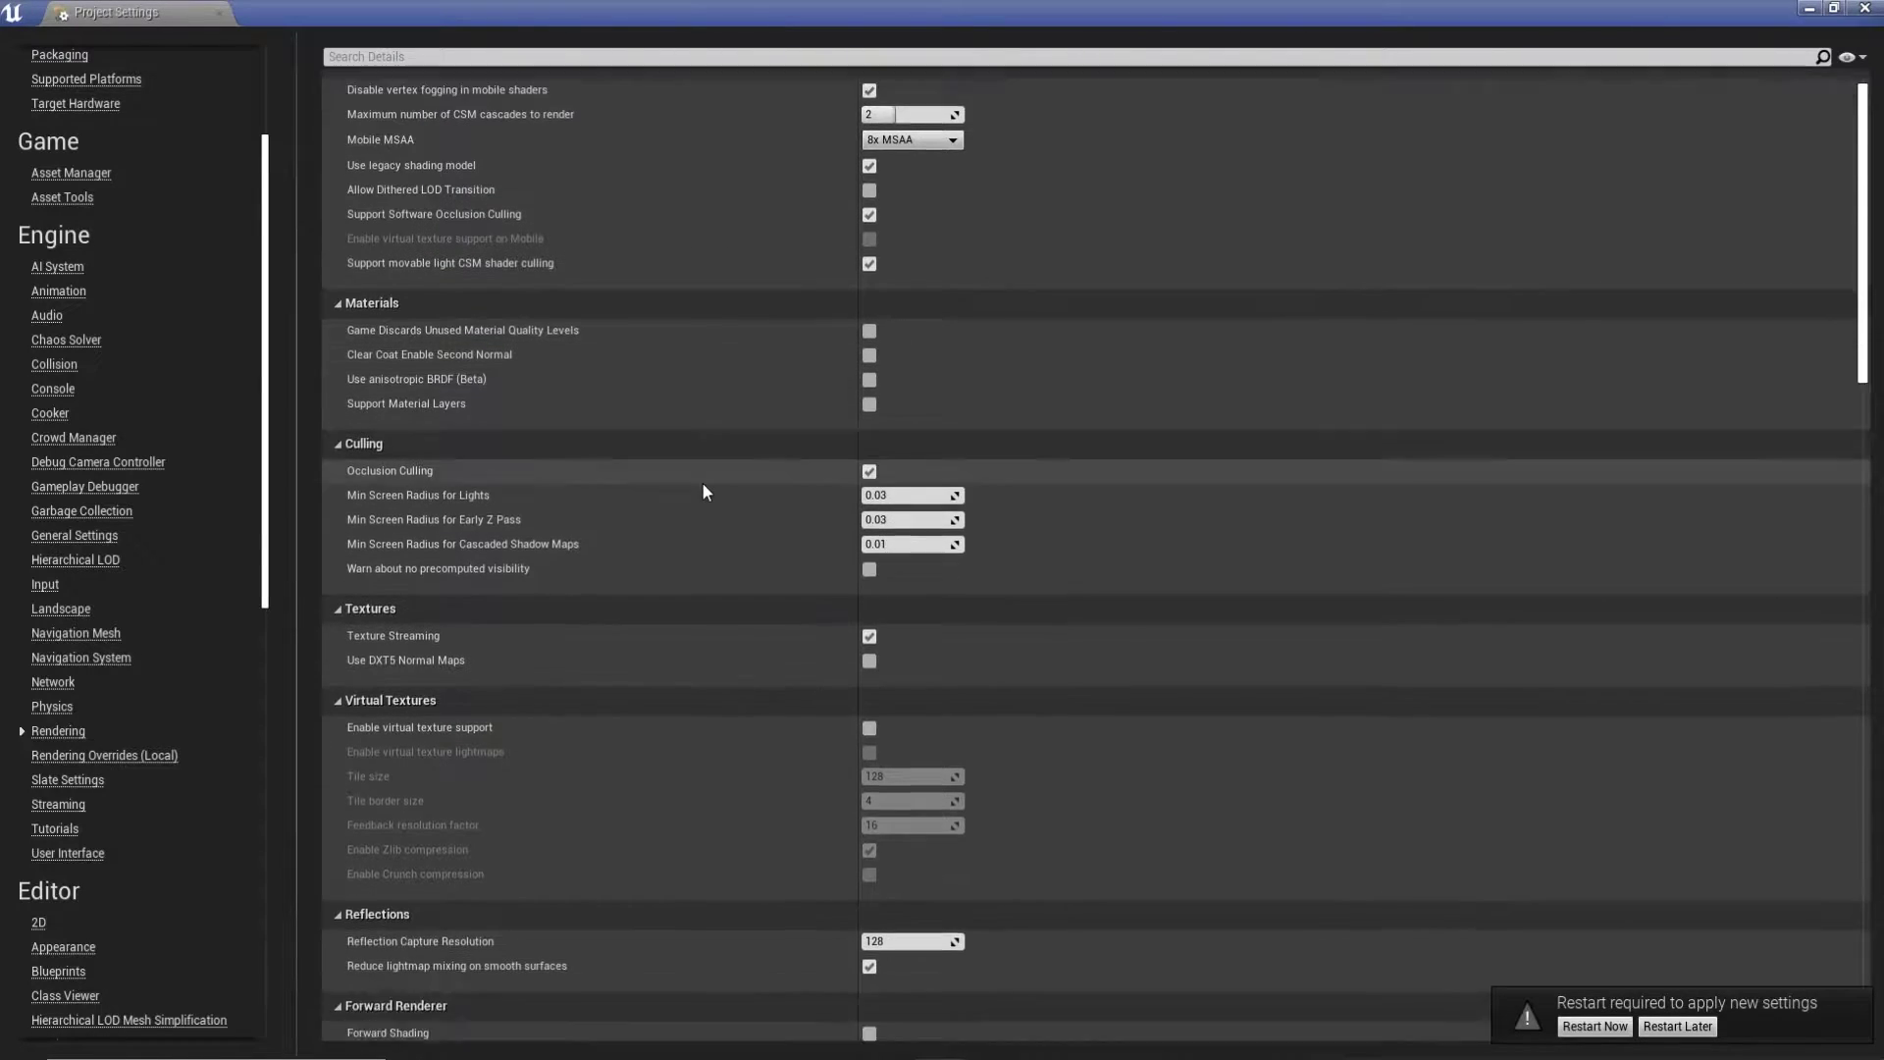
pyautogui.scroll(-9, 510, 344)
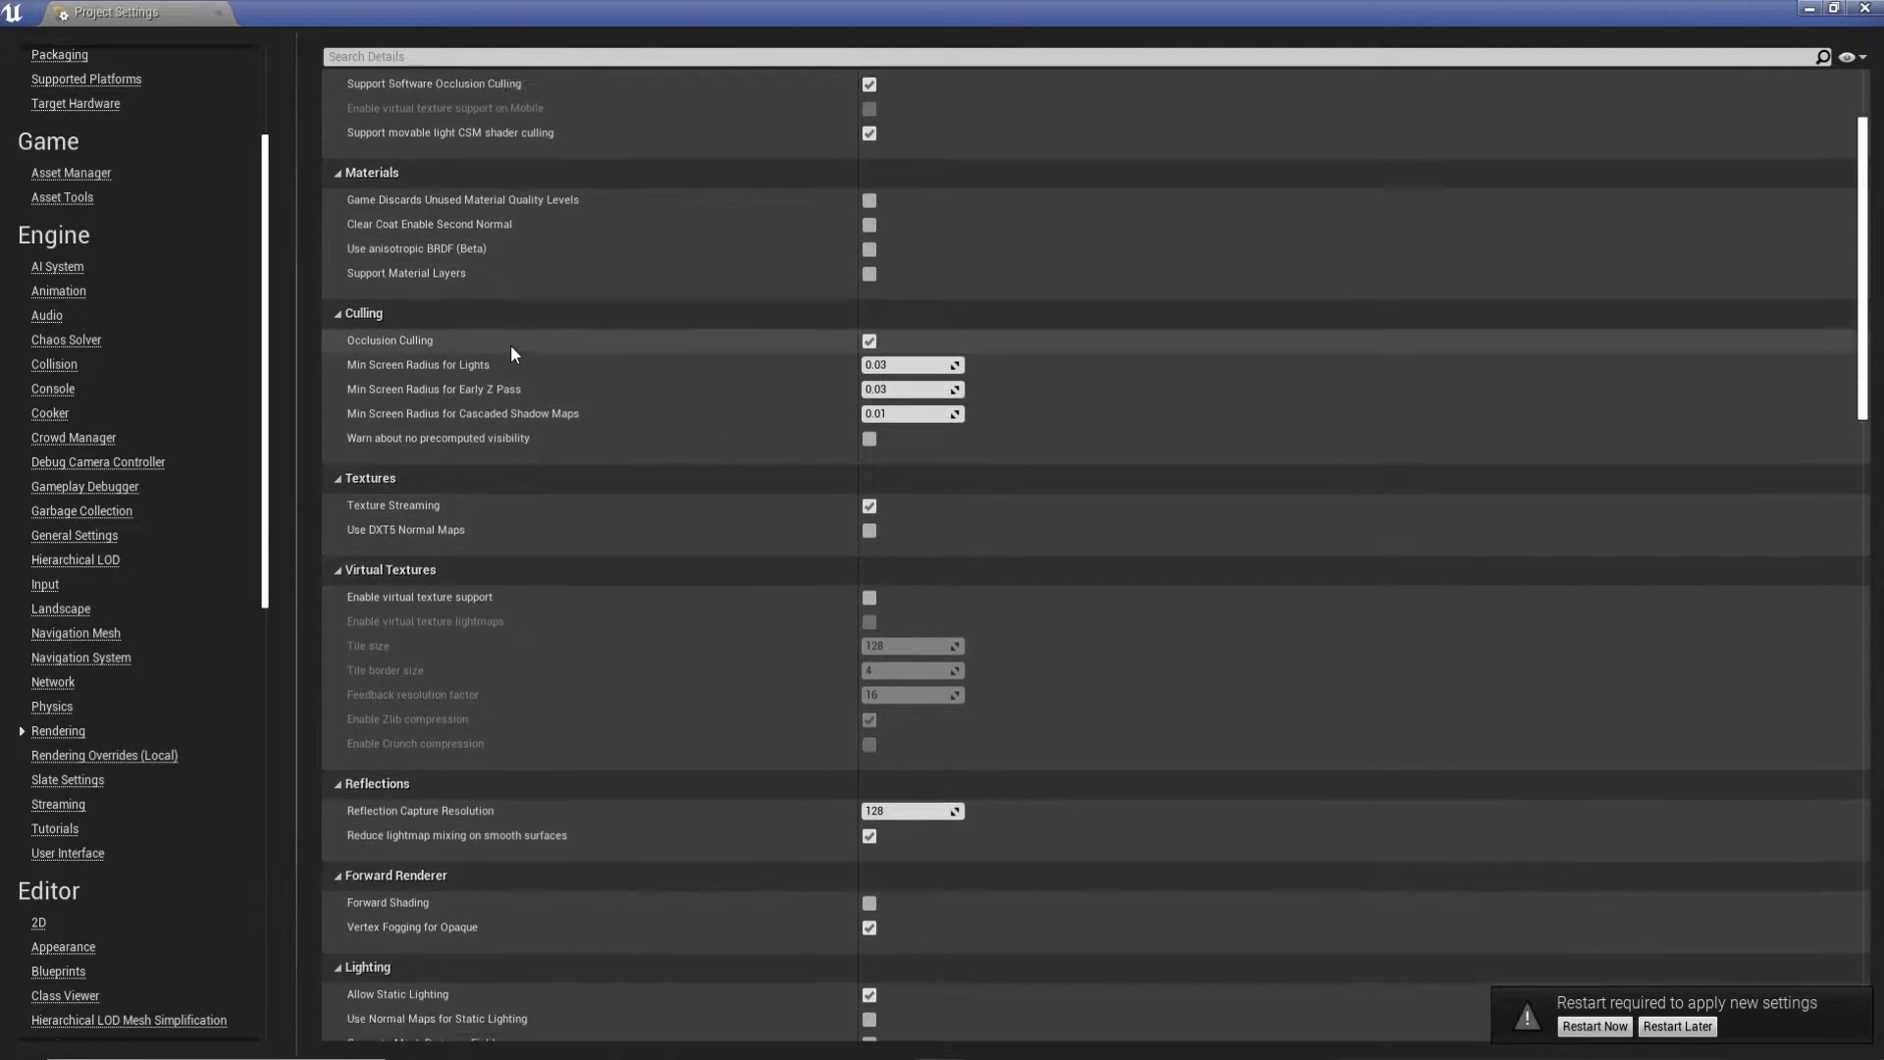
pyautogui.scroll(-9, 651, 350)
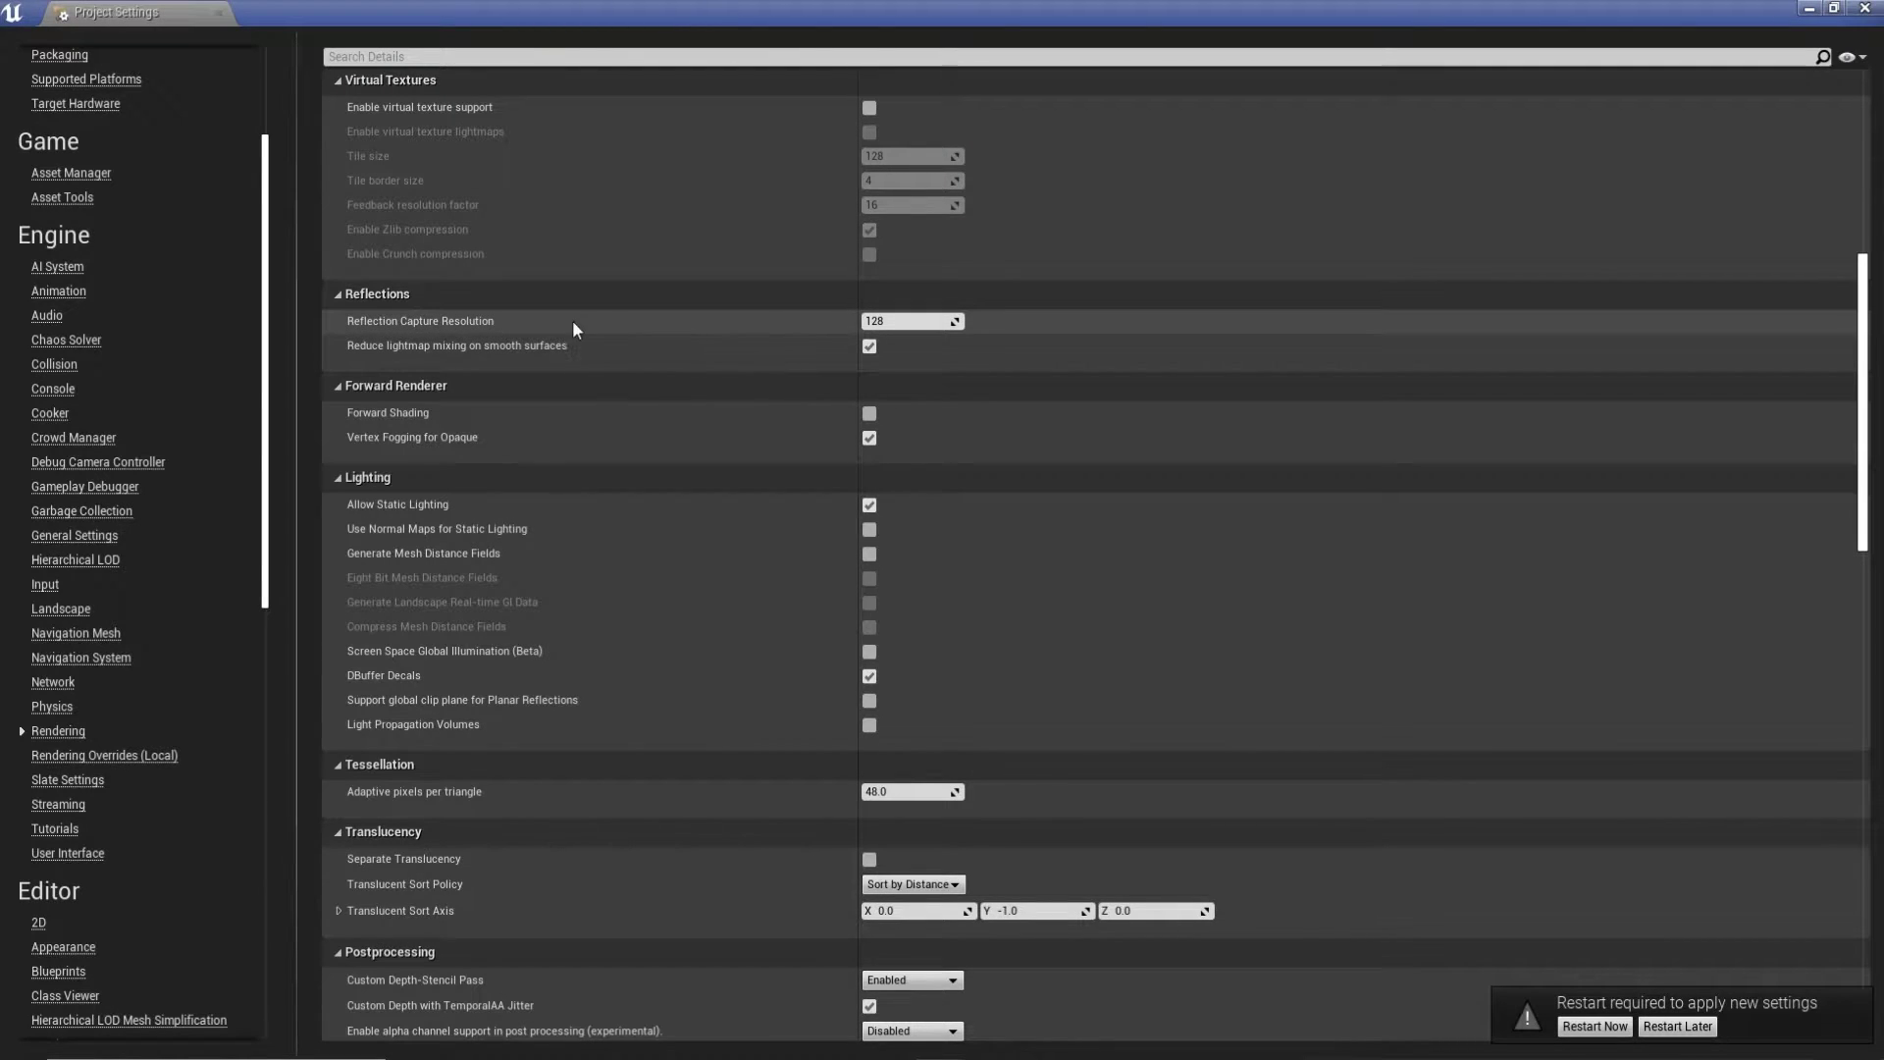
pyautogui.click(905, 316)
pyautogui.write('64')
pyautogui.press('Return')
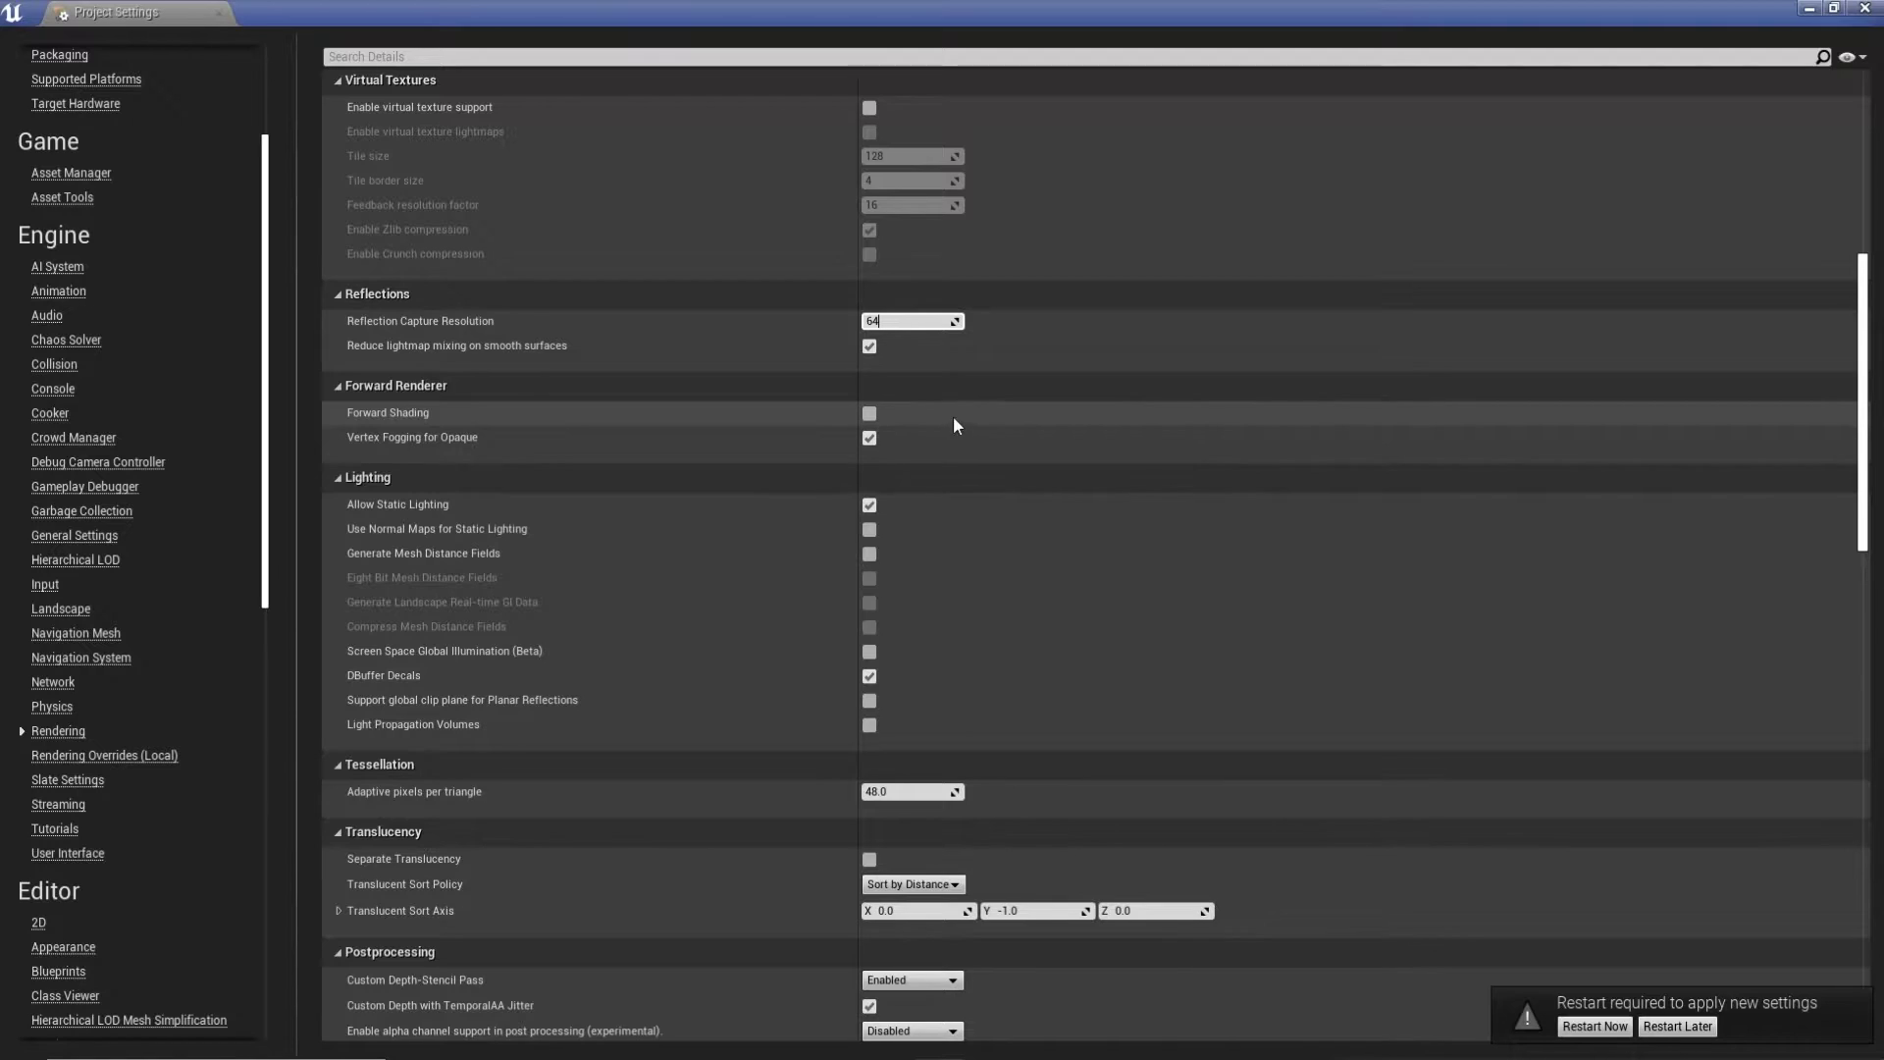
pyautogui.click(870, 414)
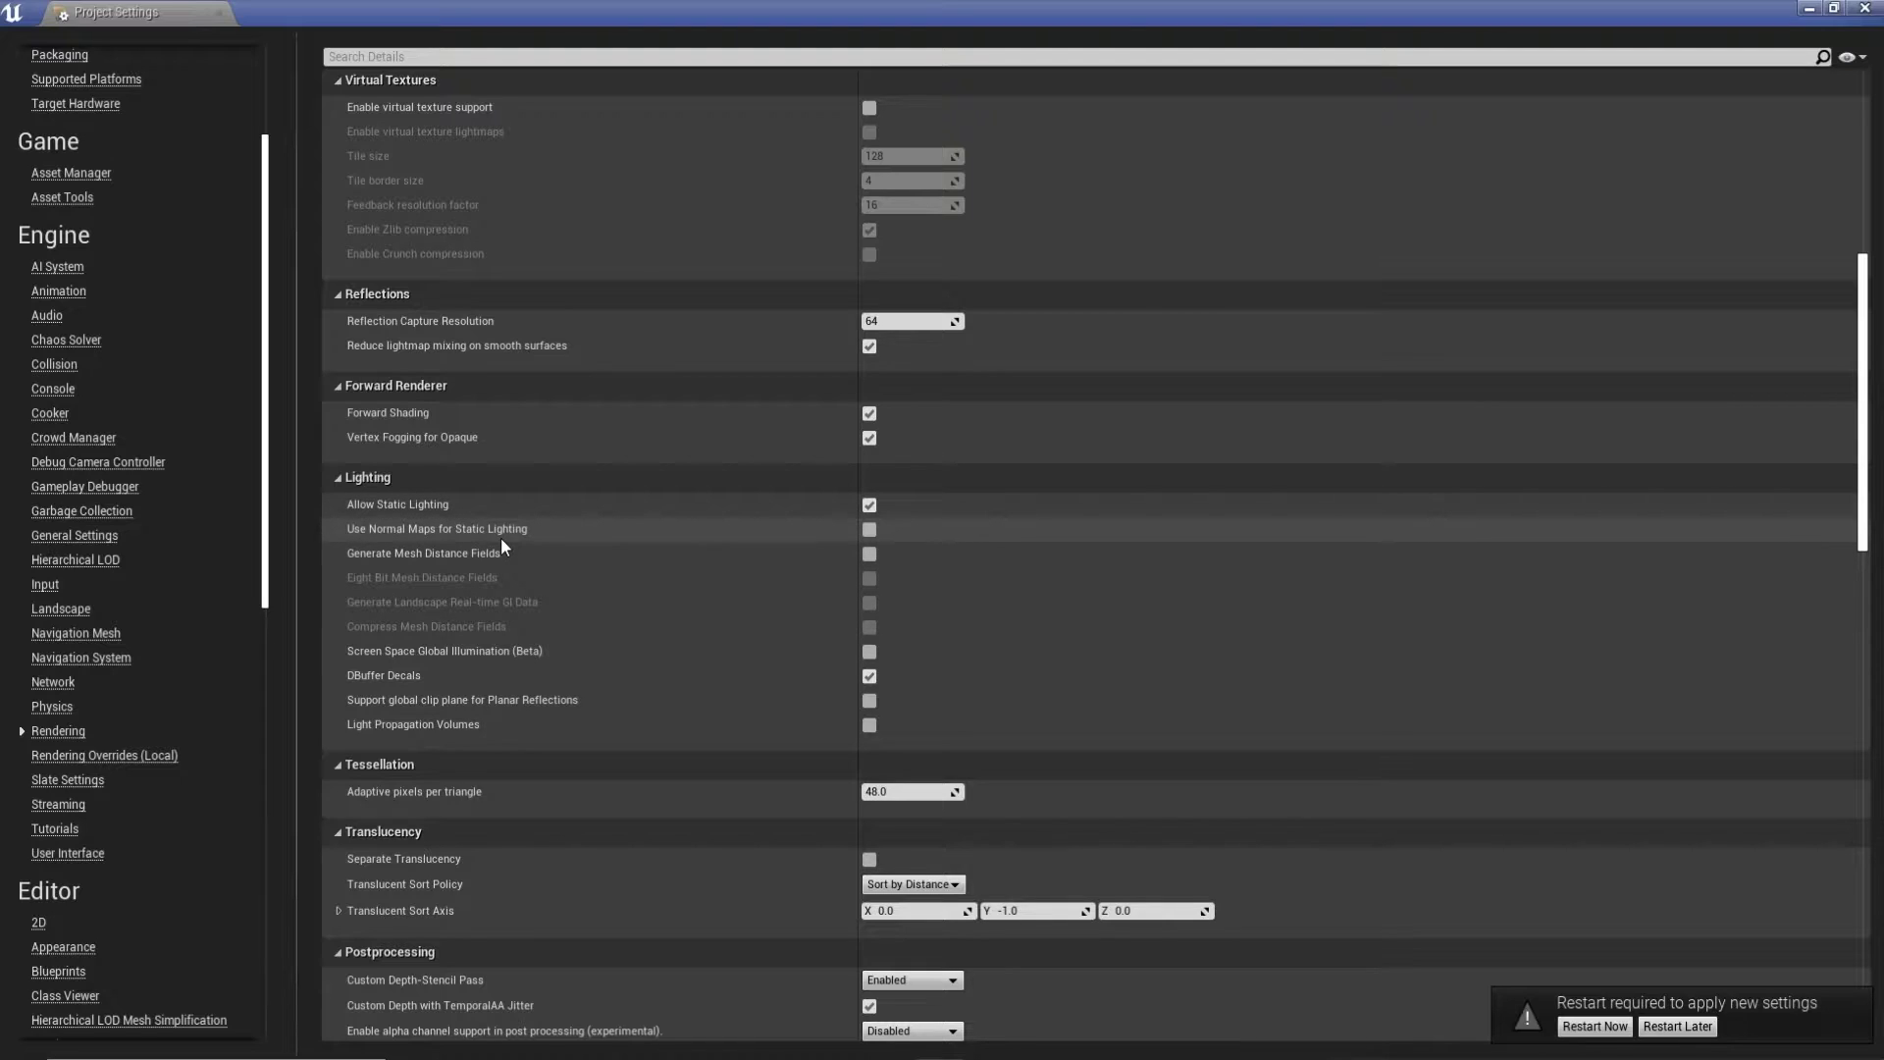
# Set the Anti-Aliasing Method in the rendering Default Settings to MSAA.
pyautogui.moveTo(504, 531)
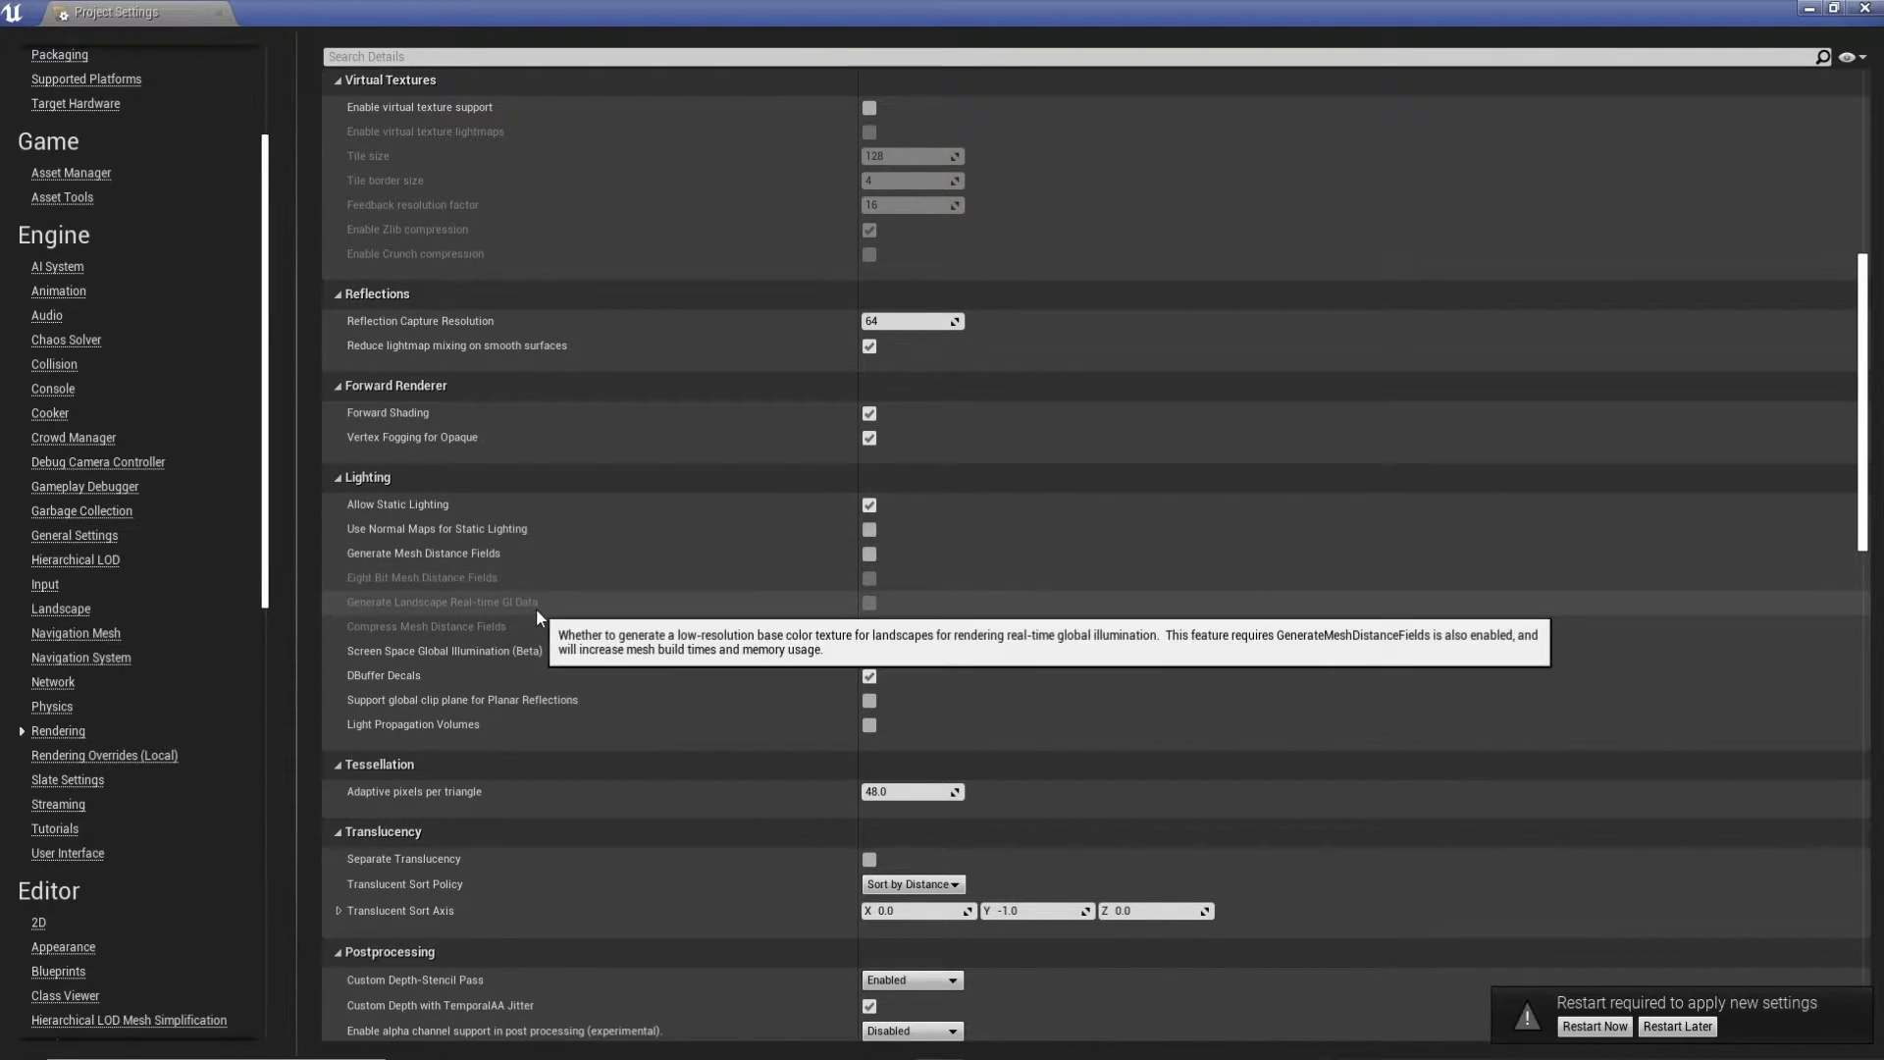
pyautogui.scroll(-5, 565, 678)
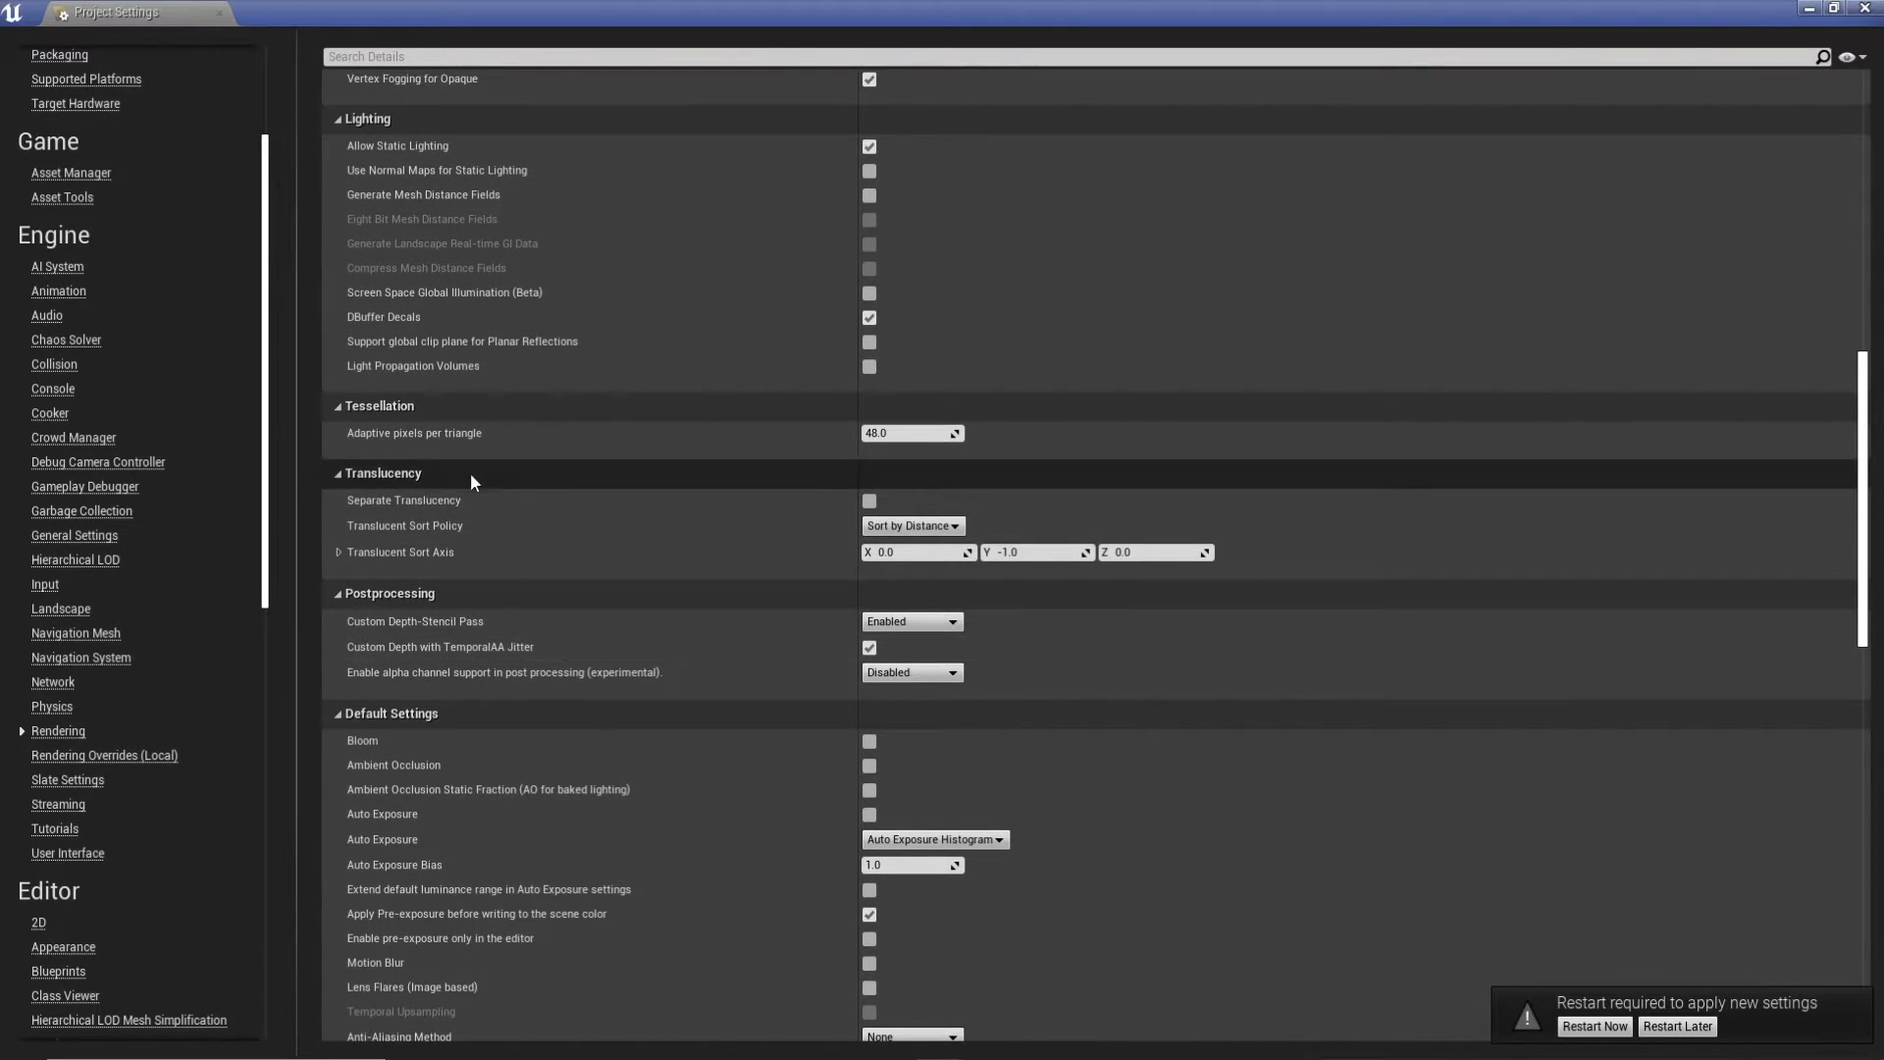
pyautogui.scroll(-3, 457, 545)
pyautogui.scroll(-2, 507, 520)
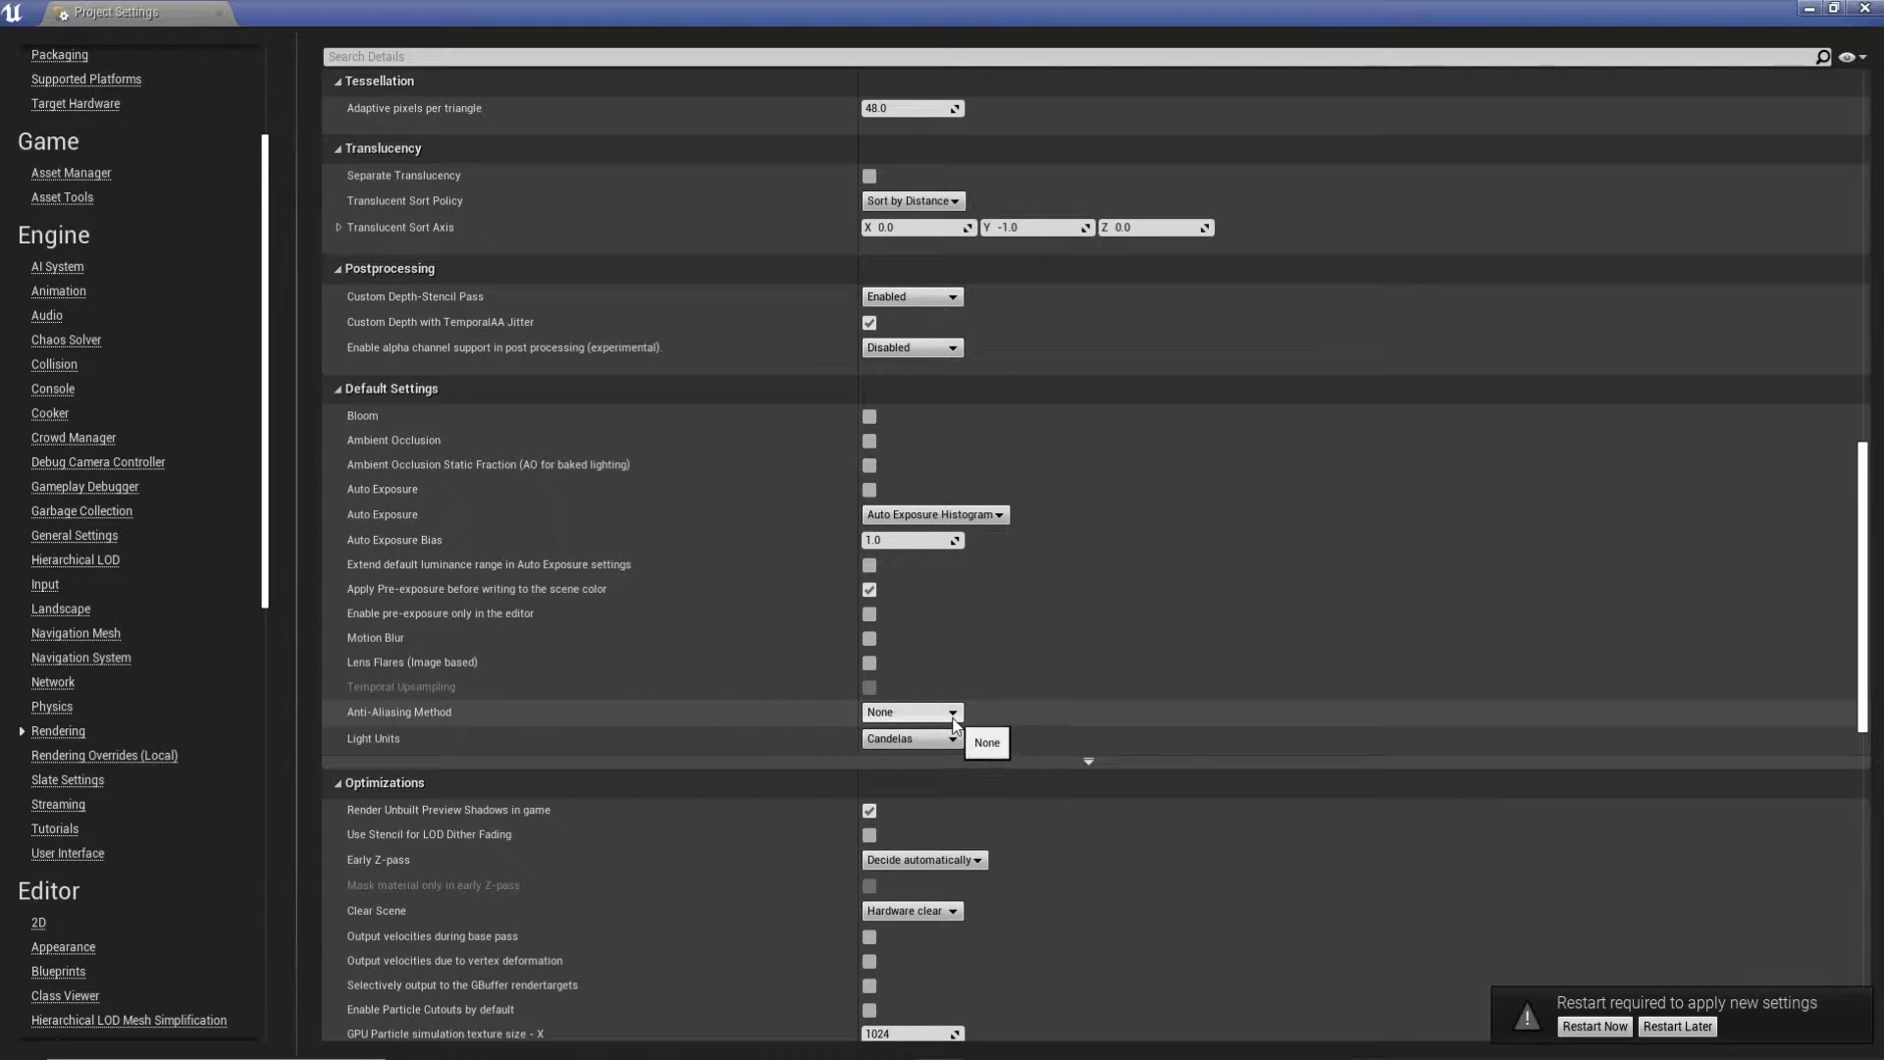
pyautogui.click(912, 712)
pyautogui.click(886, 773)
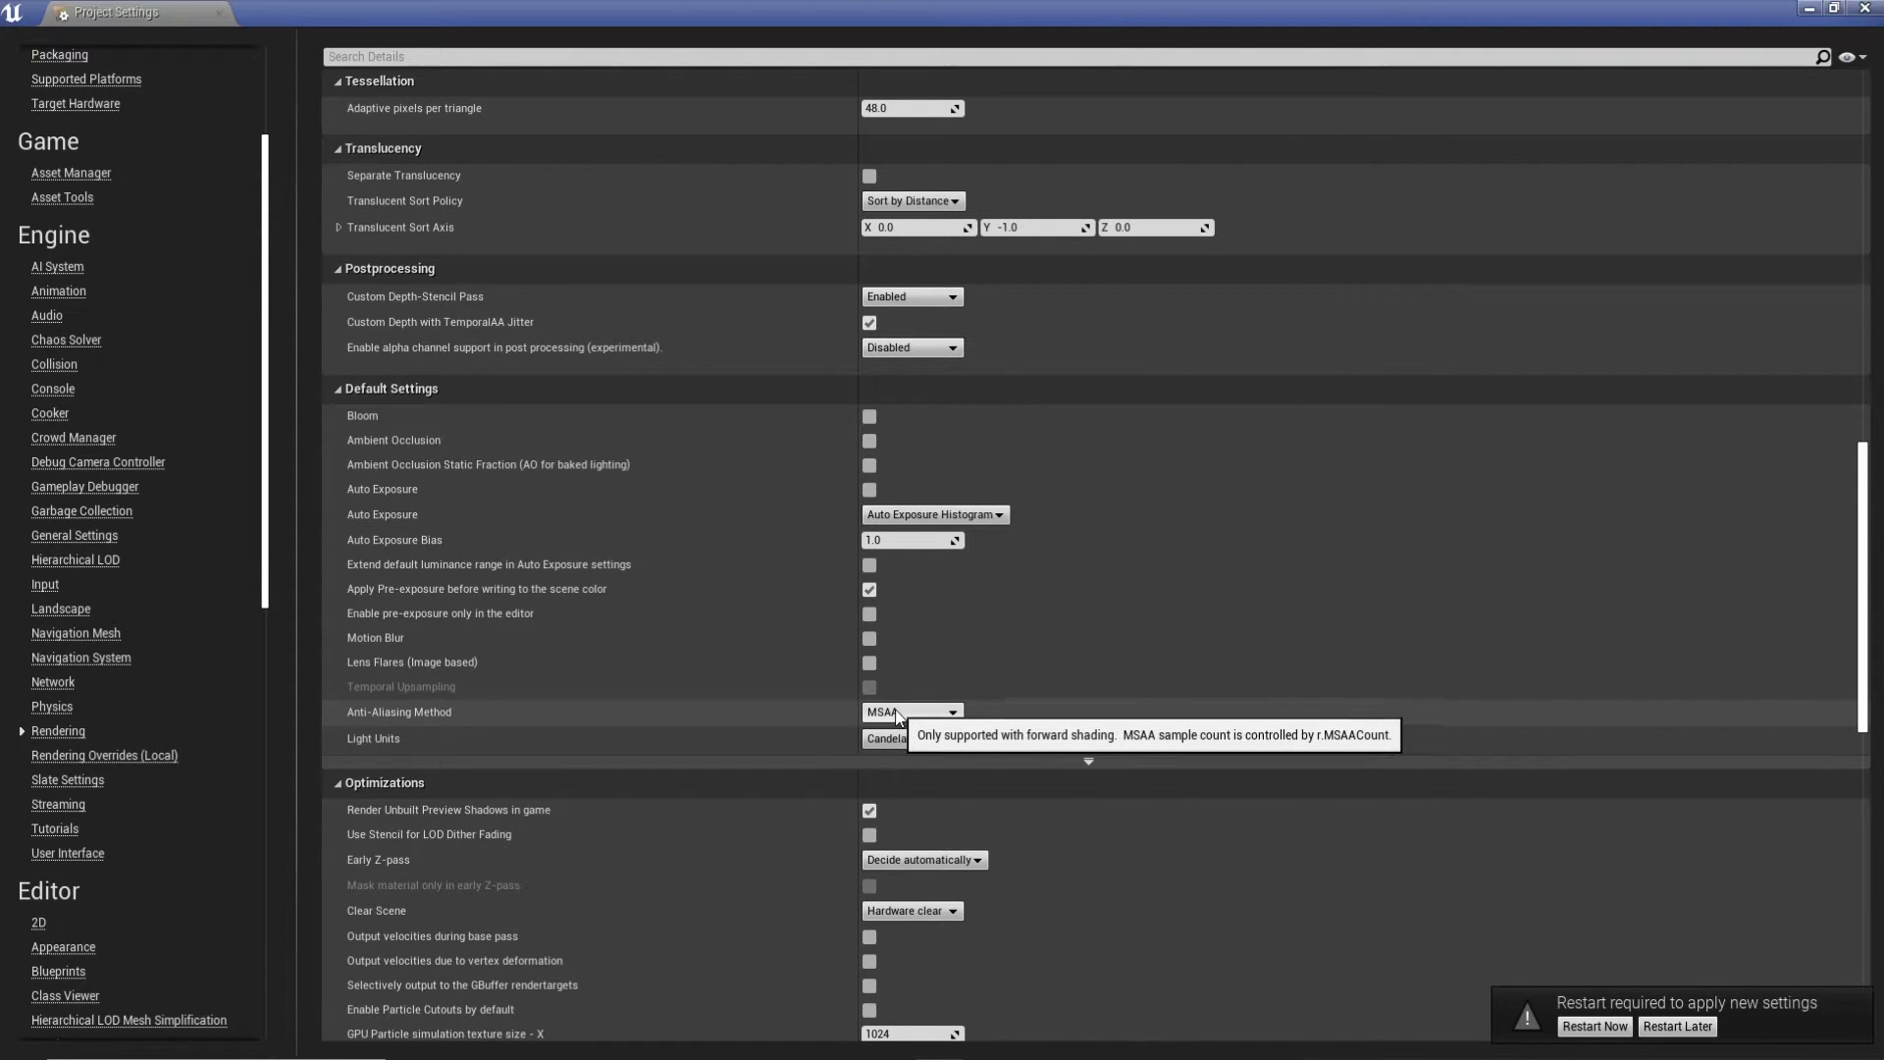
pyautogui.scroll(4, 1040, 717)
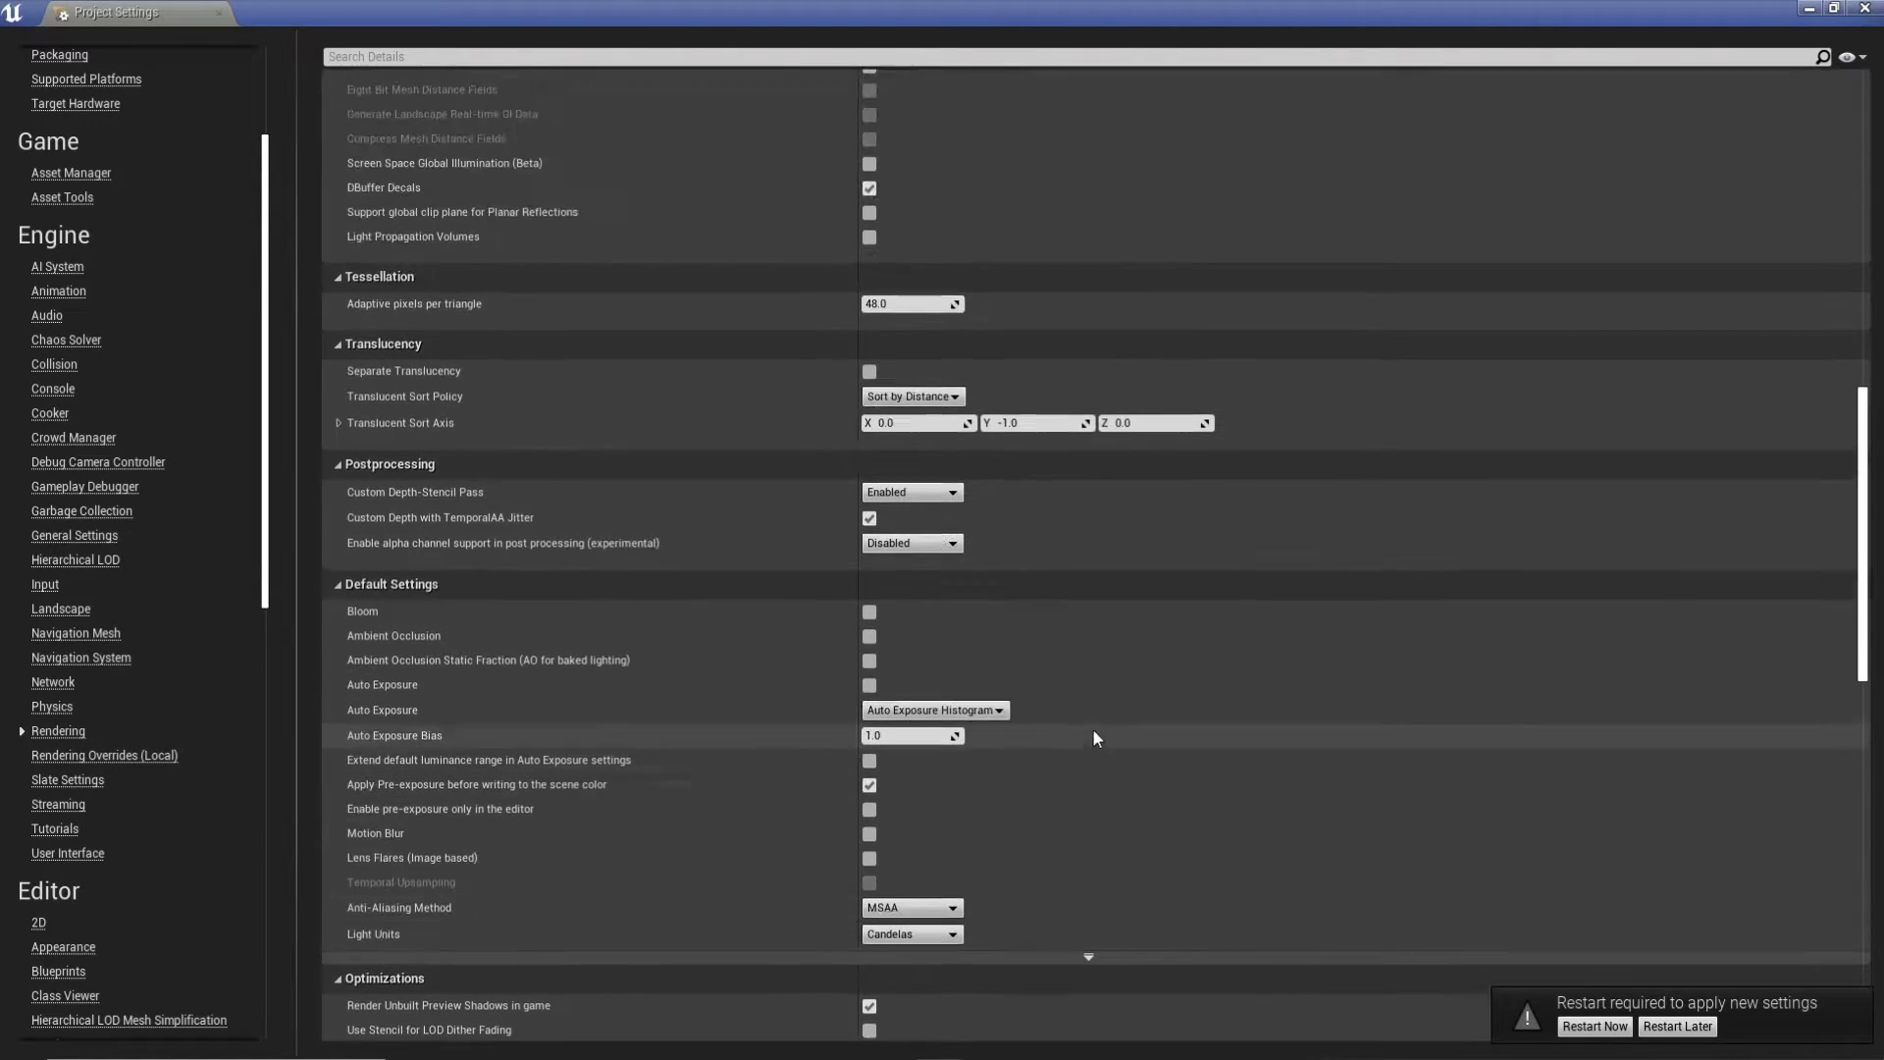
pyautogui.scroll(-4, 1005, 705)
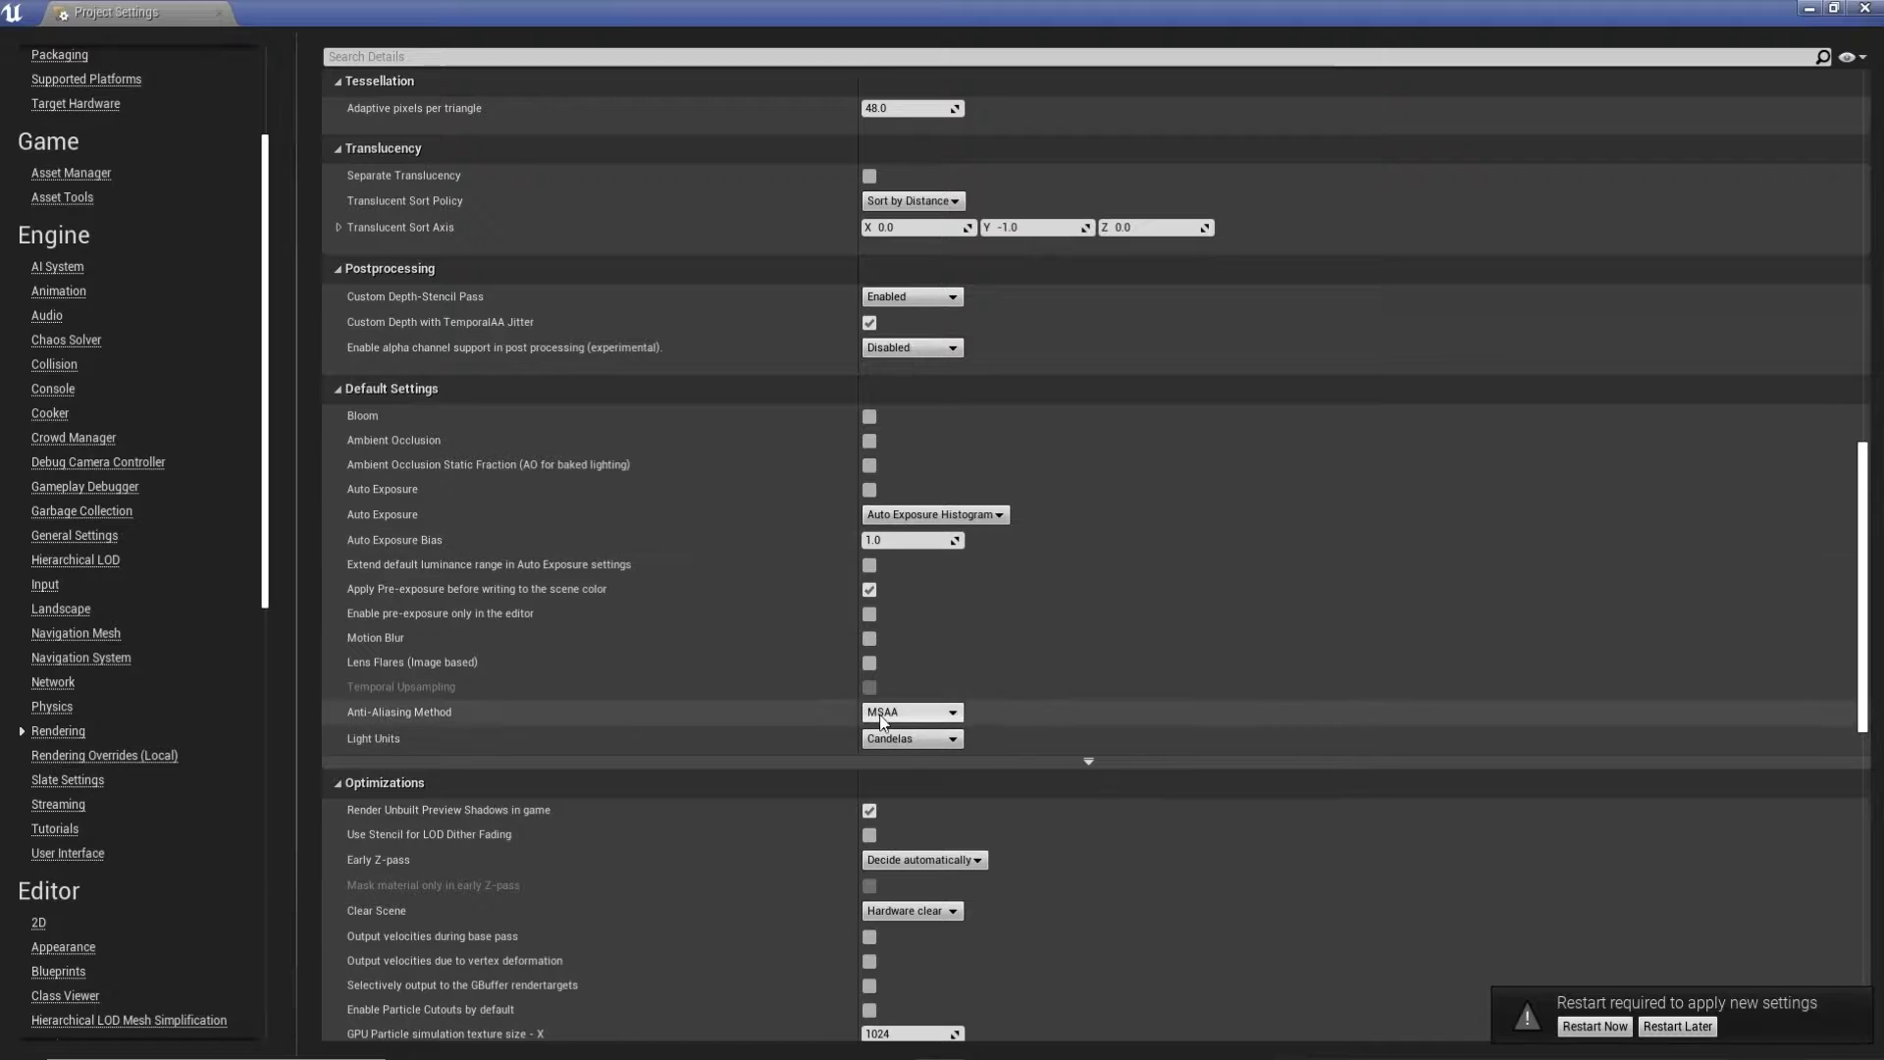
# In the VR rendering options, disable Mobile HDR and enable Mobile Multi-View and Round Robin Occlusion Queries.
pyautogui.scroll(-4, 982, 684)
pyautogui.scroll(-3, 980, 678)
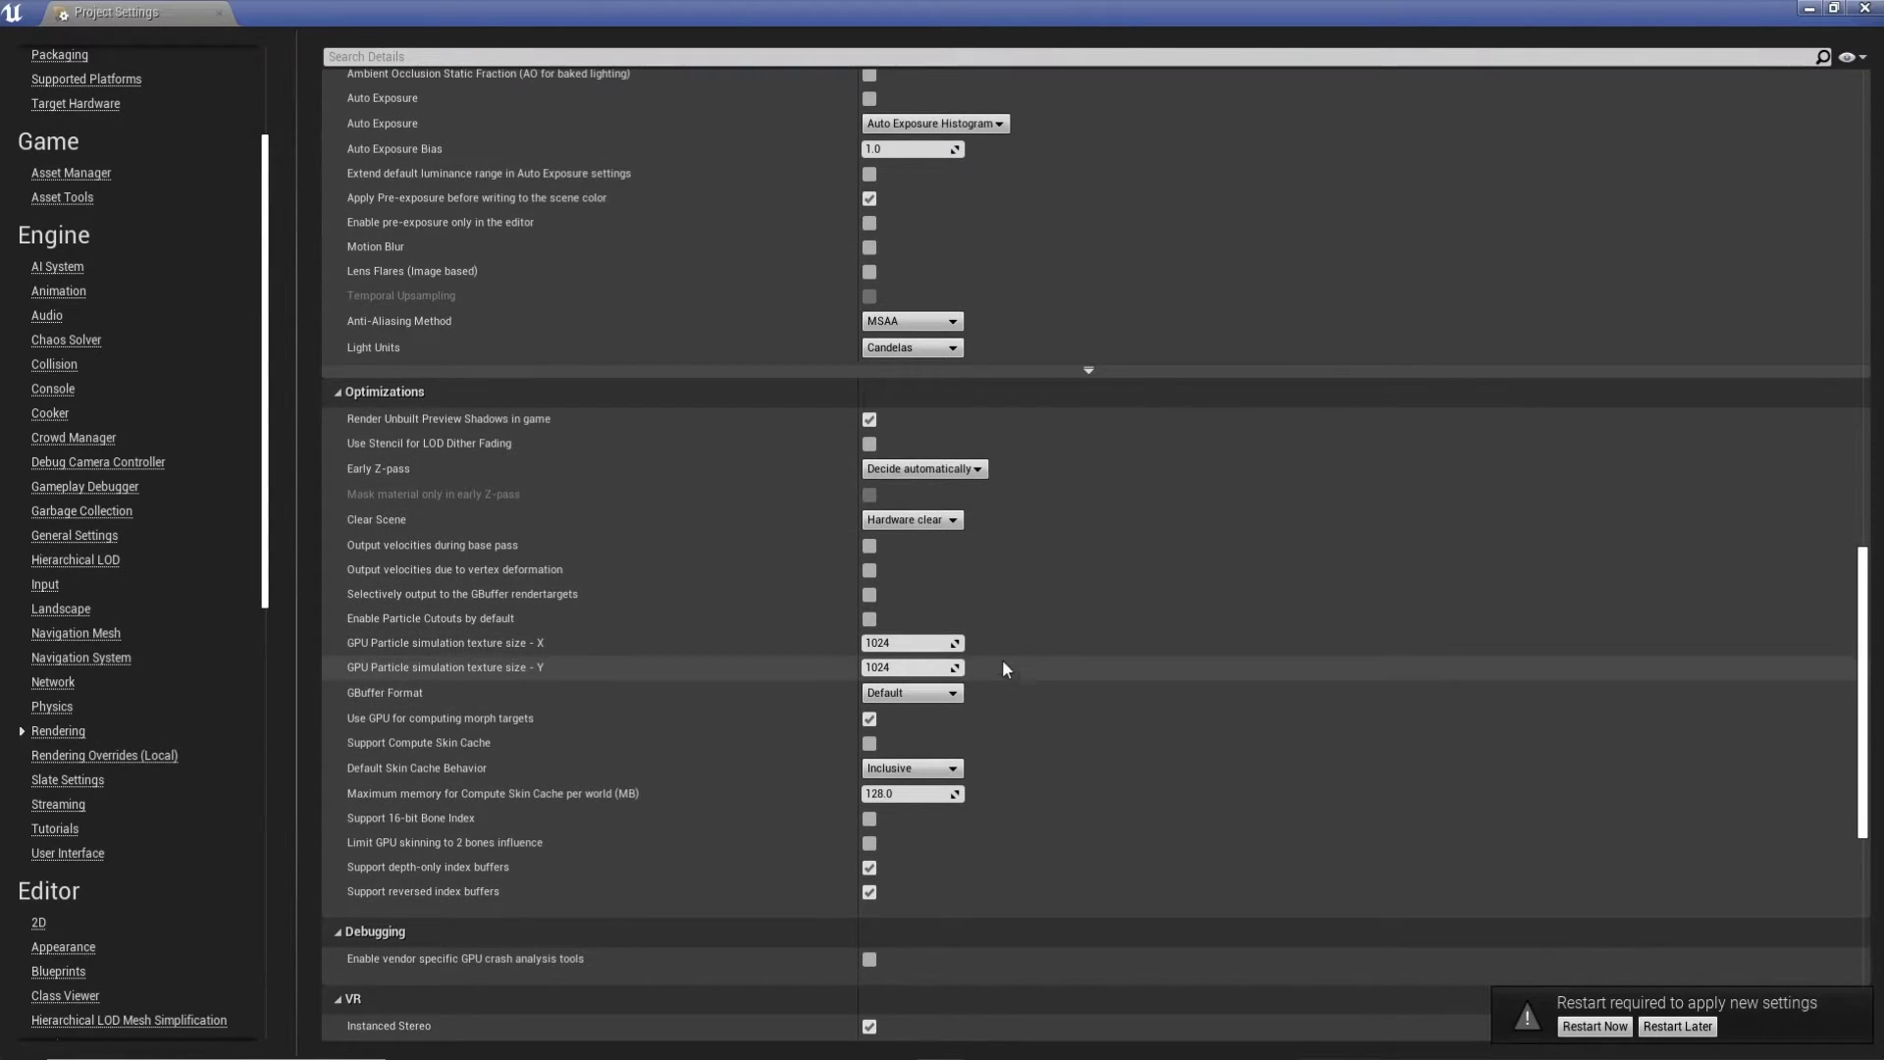
pyautogui.scroll(-2, 991, 647)
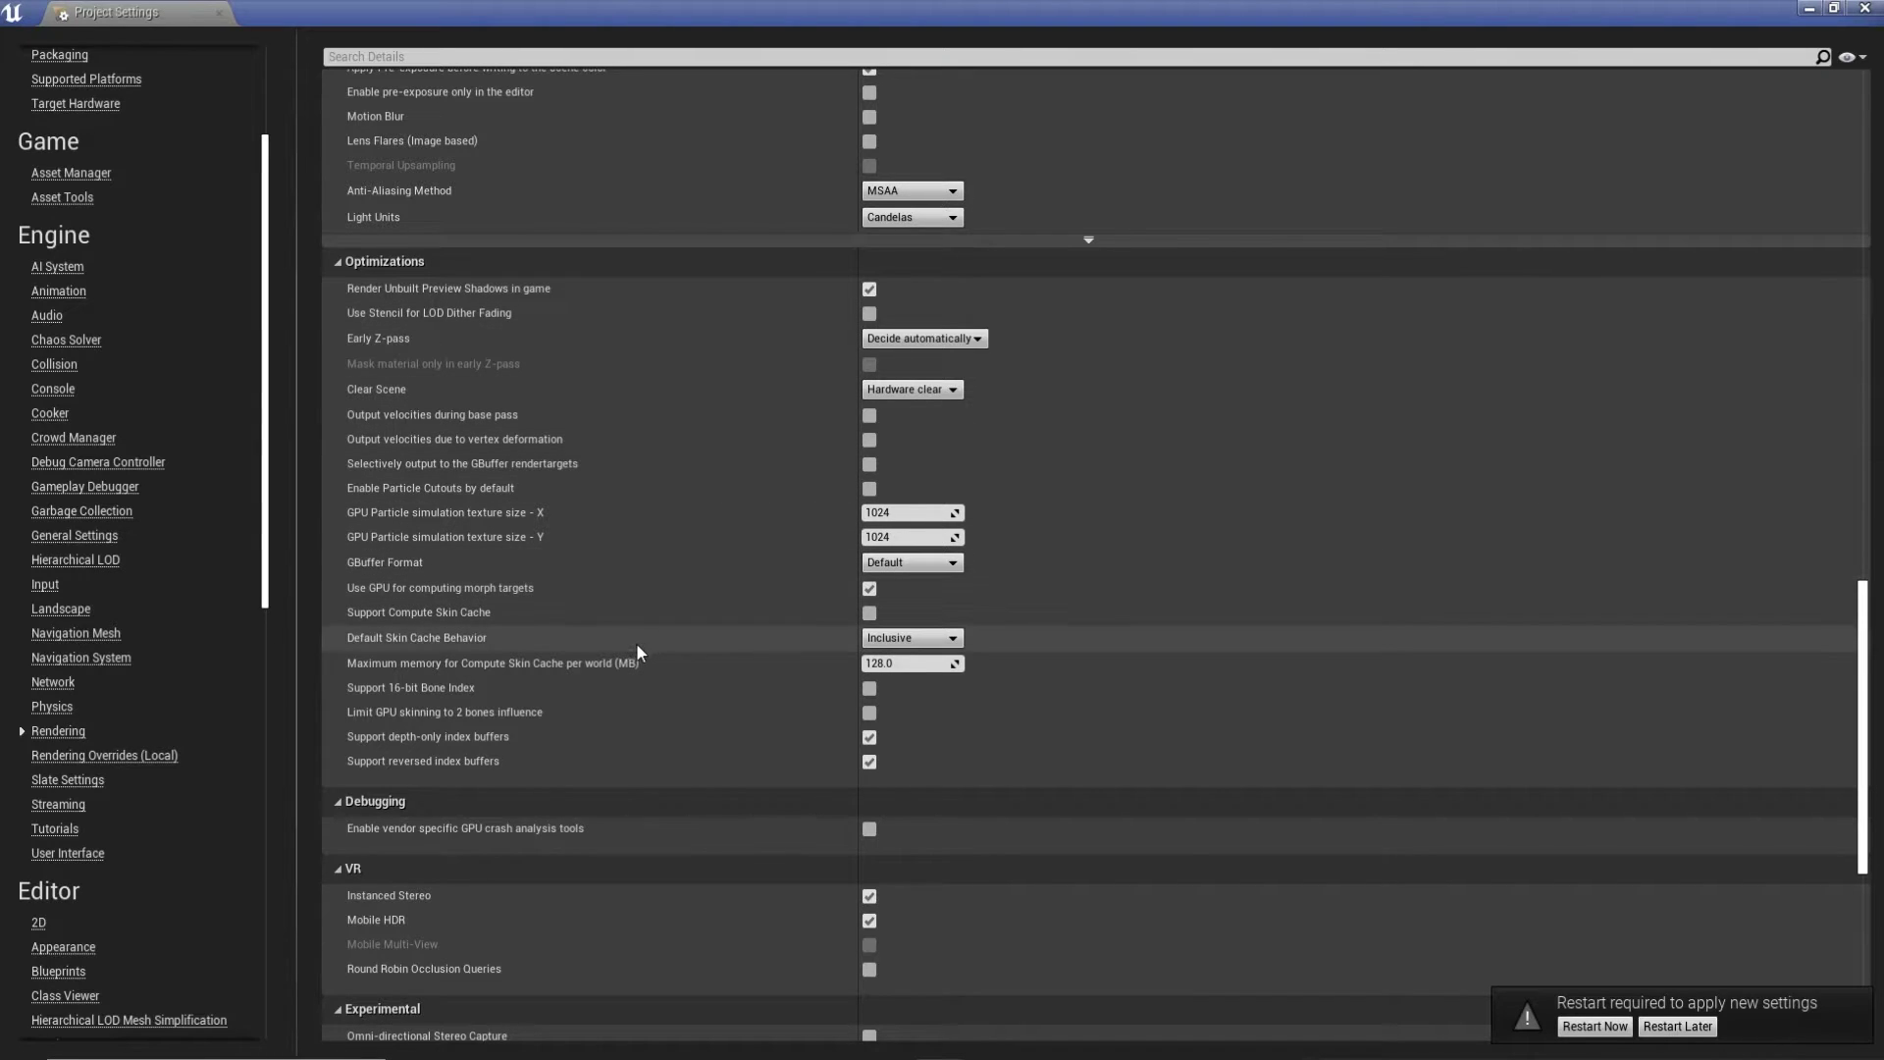
pyautogui.scroll(-5, 589, 652)
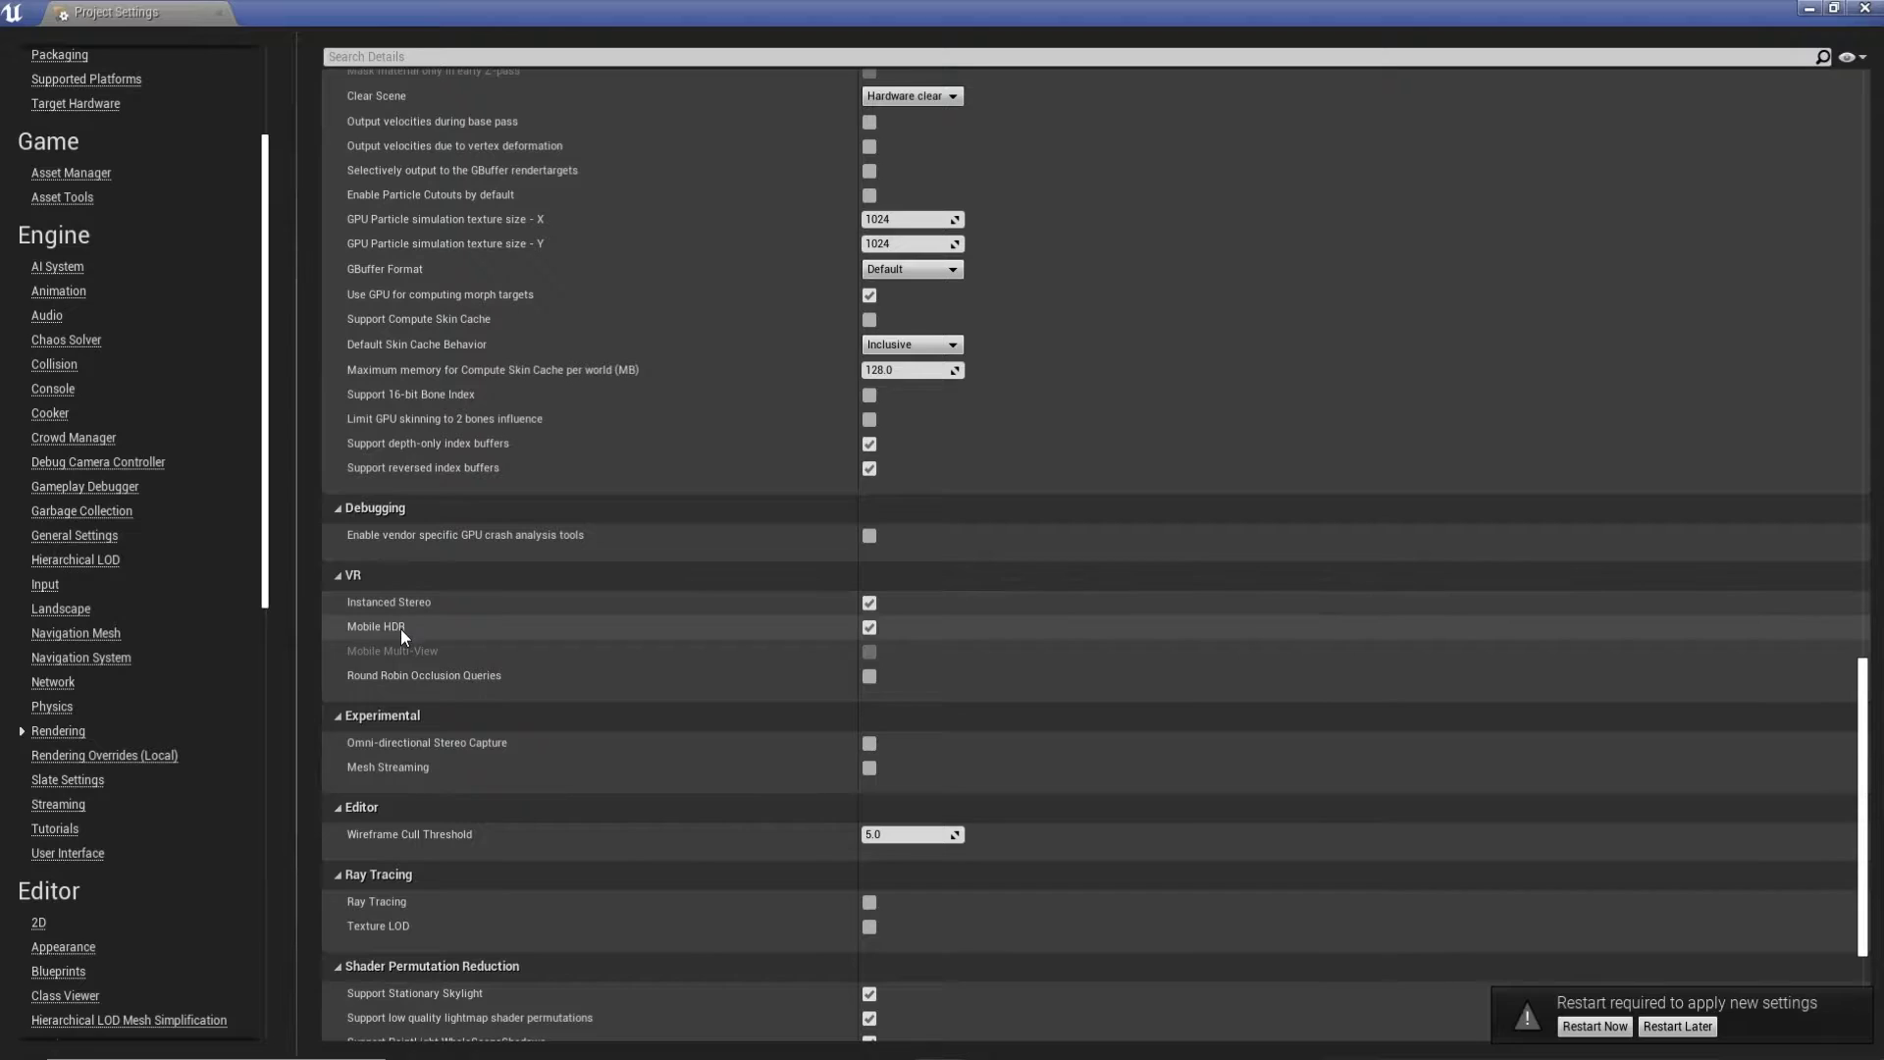
pyautogui.moveTo(404, 633)
pyautogui.scroll(-1, 179, 941)
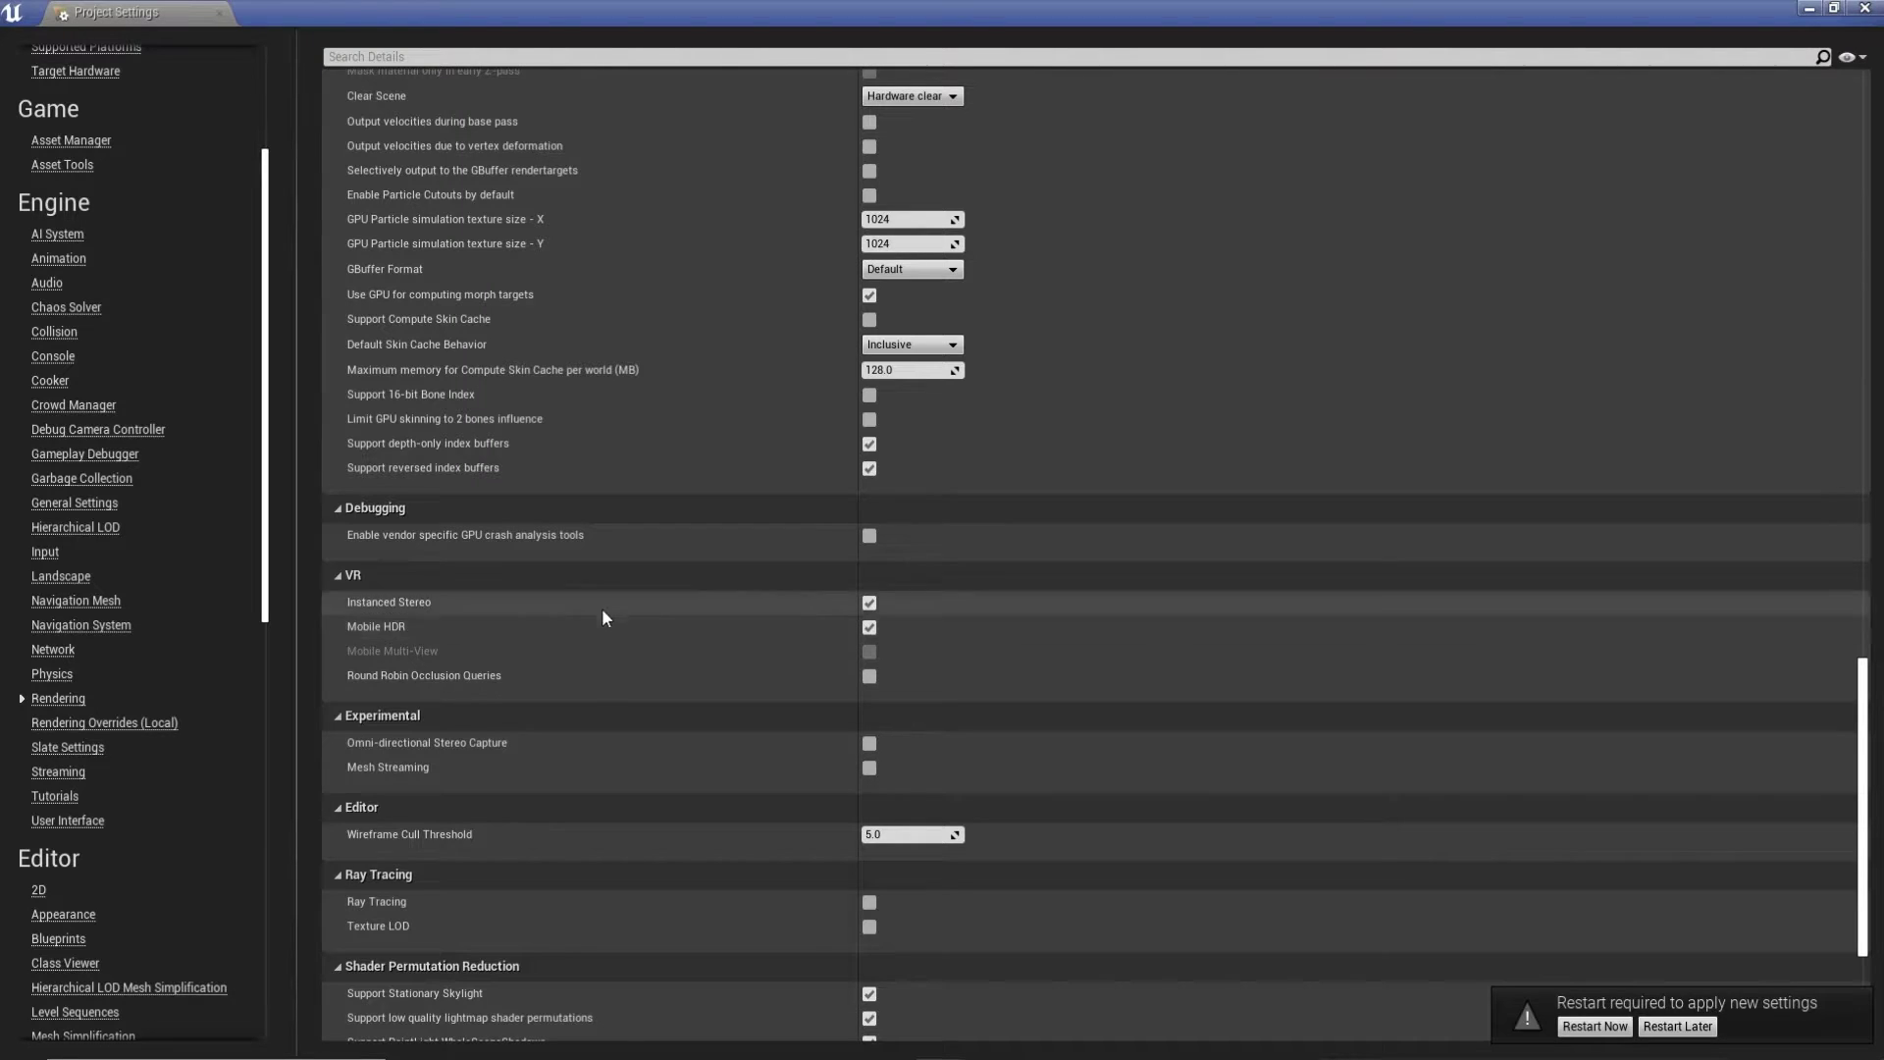
pyautogui.click(868, 627)
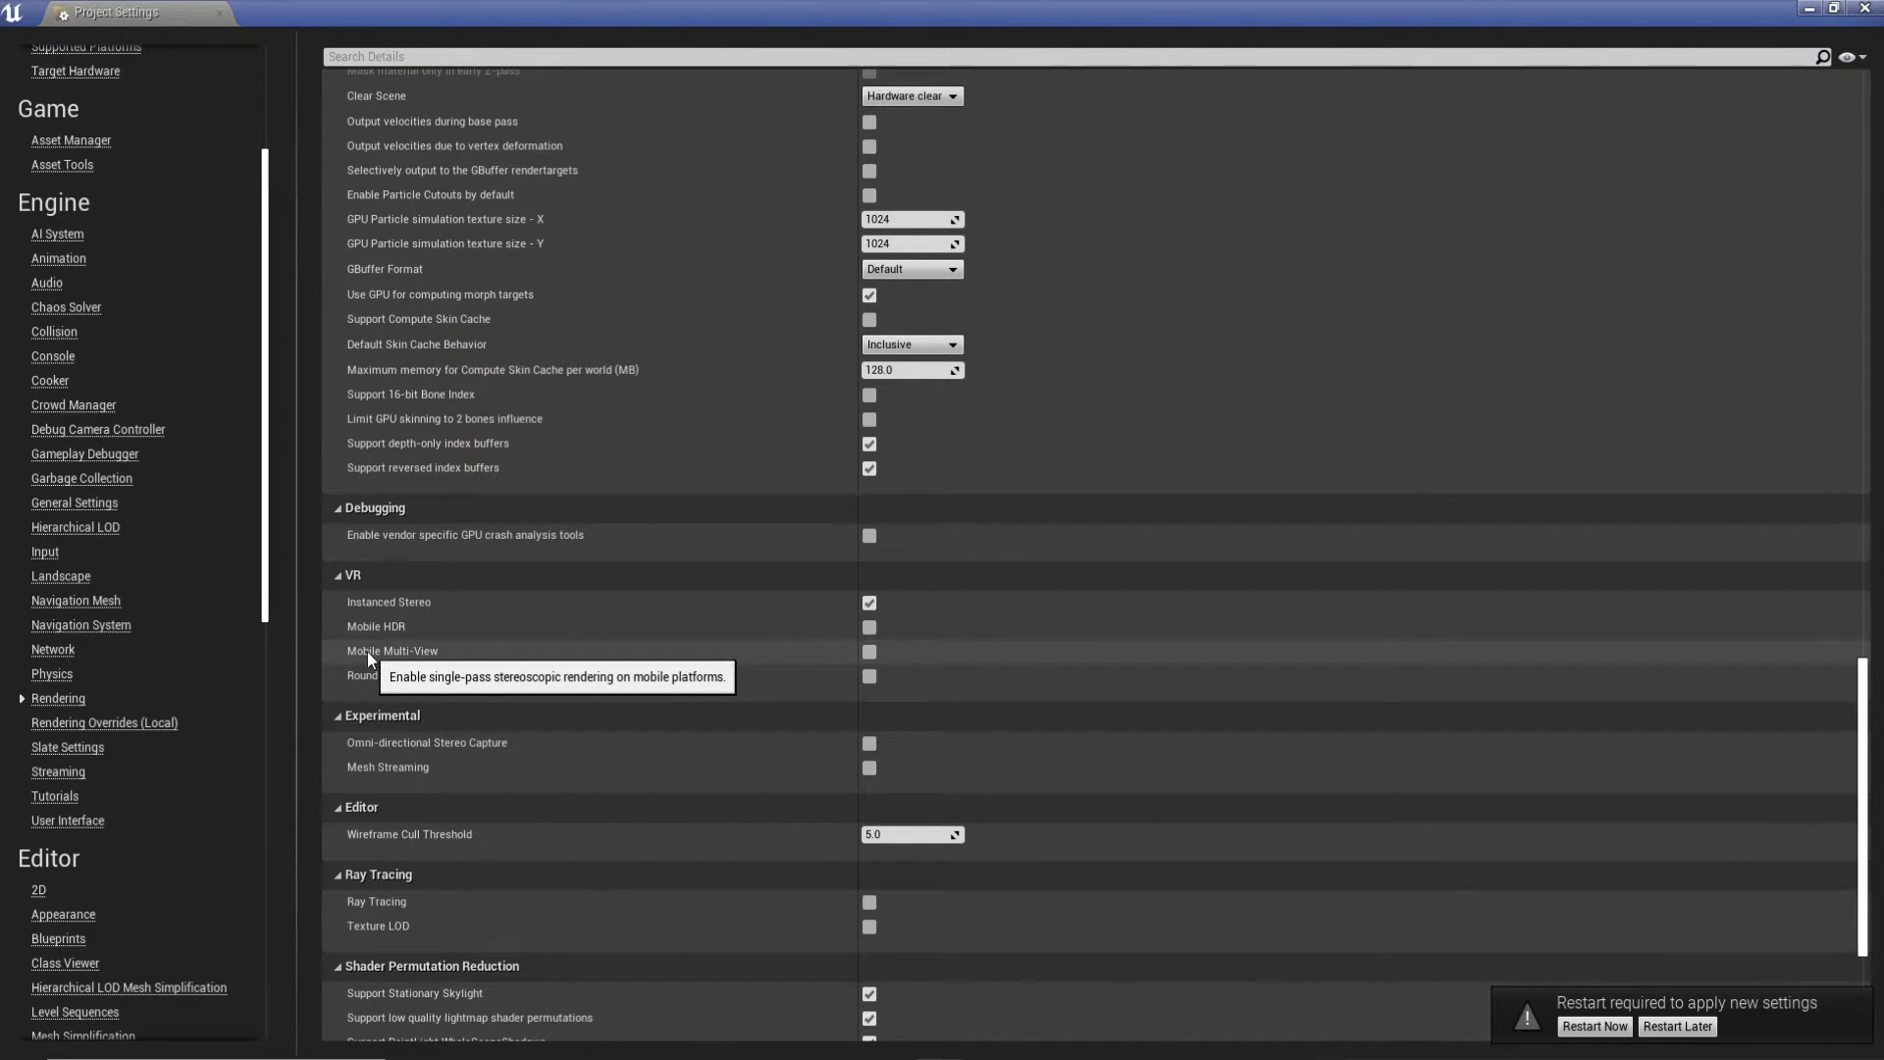
pyautogui.click(868, 652)
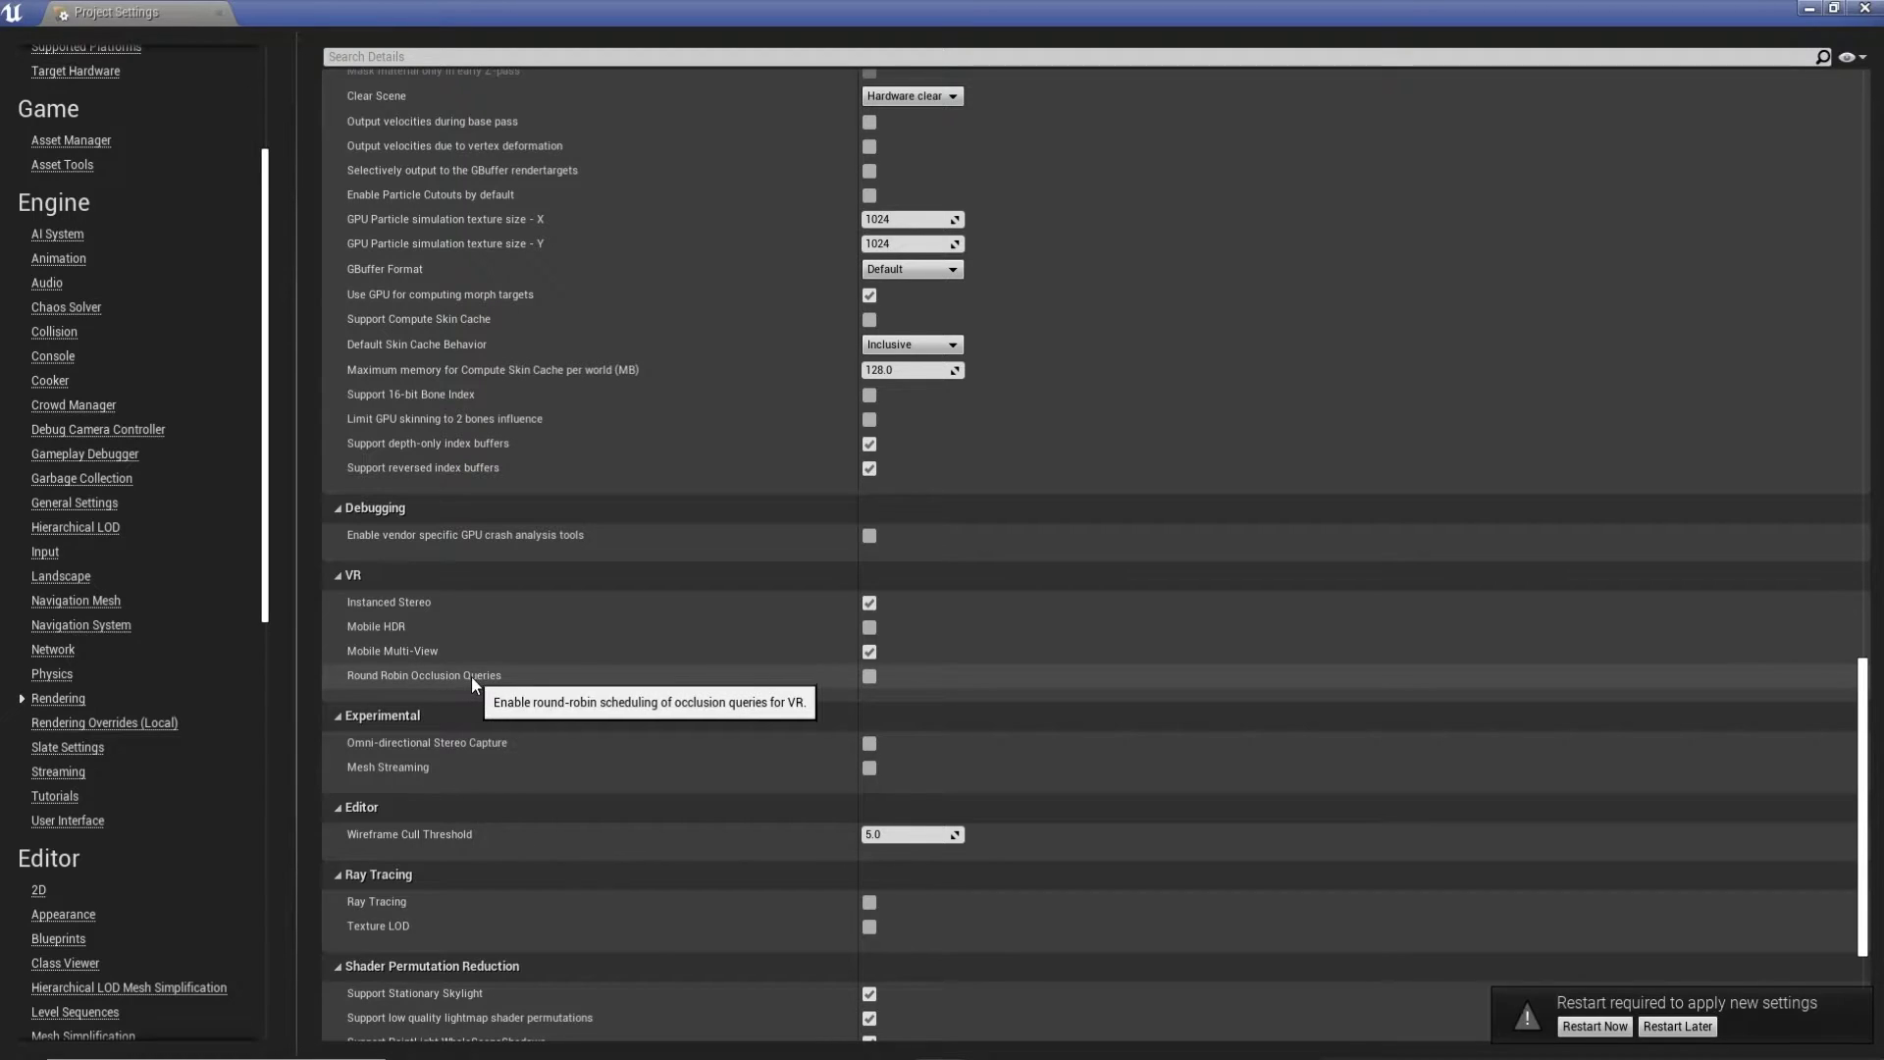
pyautogui.click(868, 675)
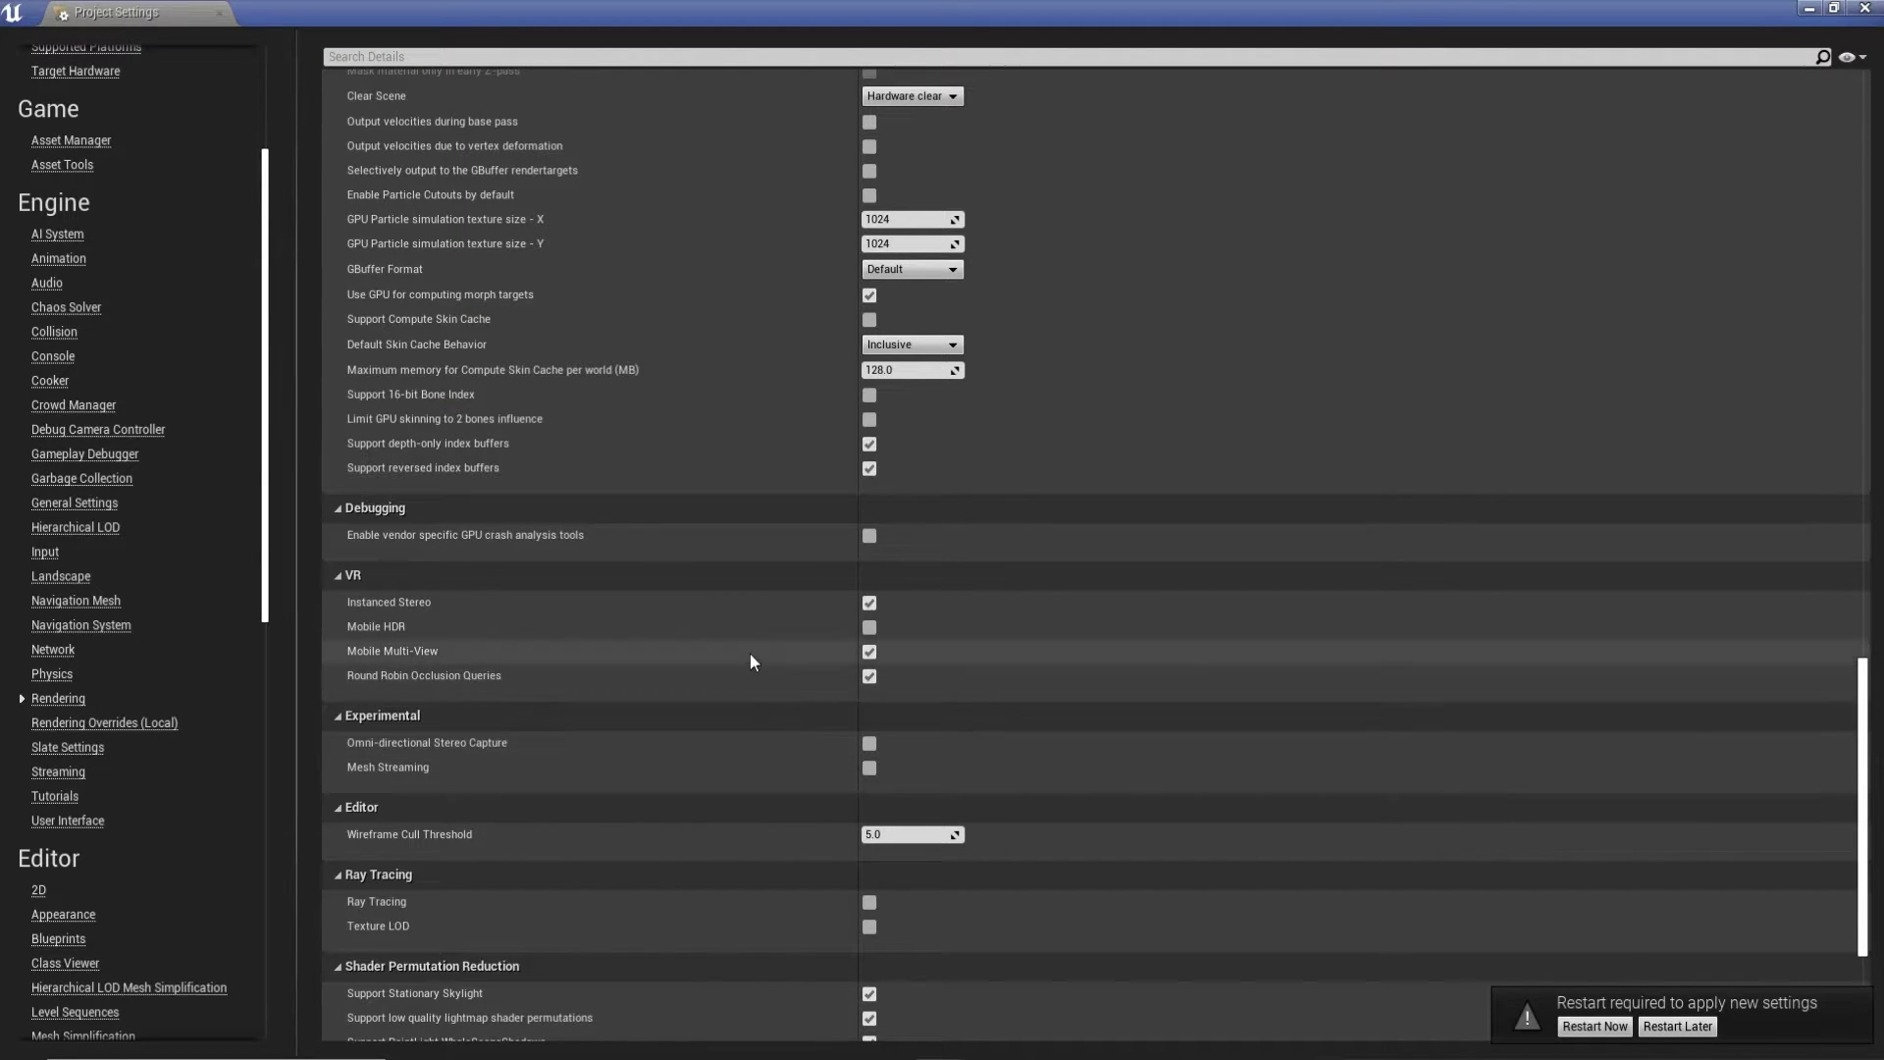
# Look over the remaining rendering options and check the SDK, NDK and Java locations in the Android SDK settings.
pyautogui.scroll(-2, 663, 644)
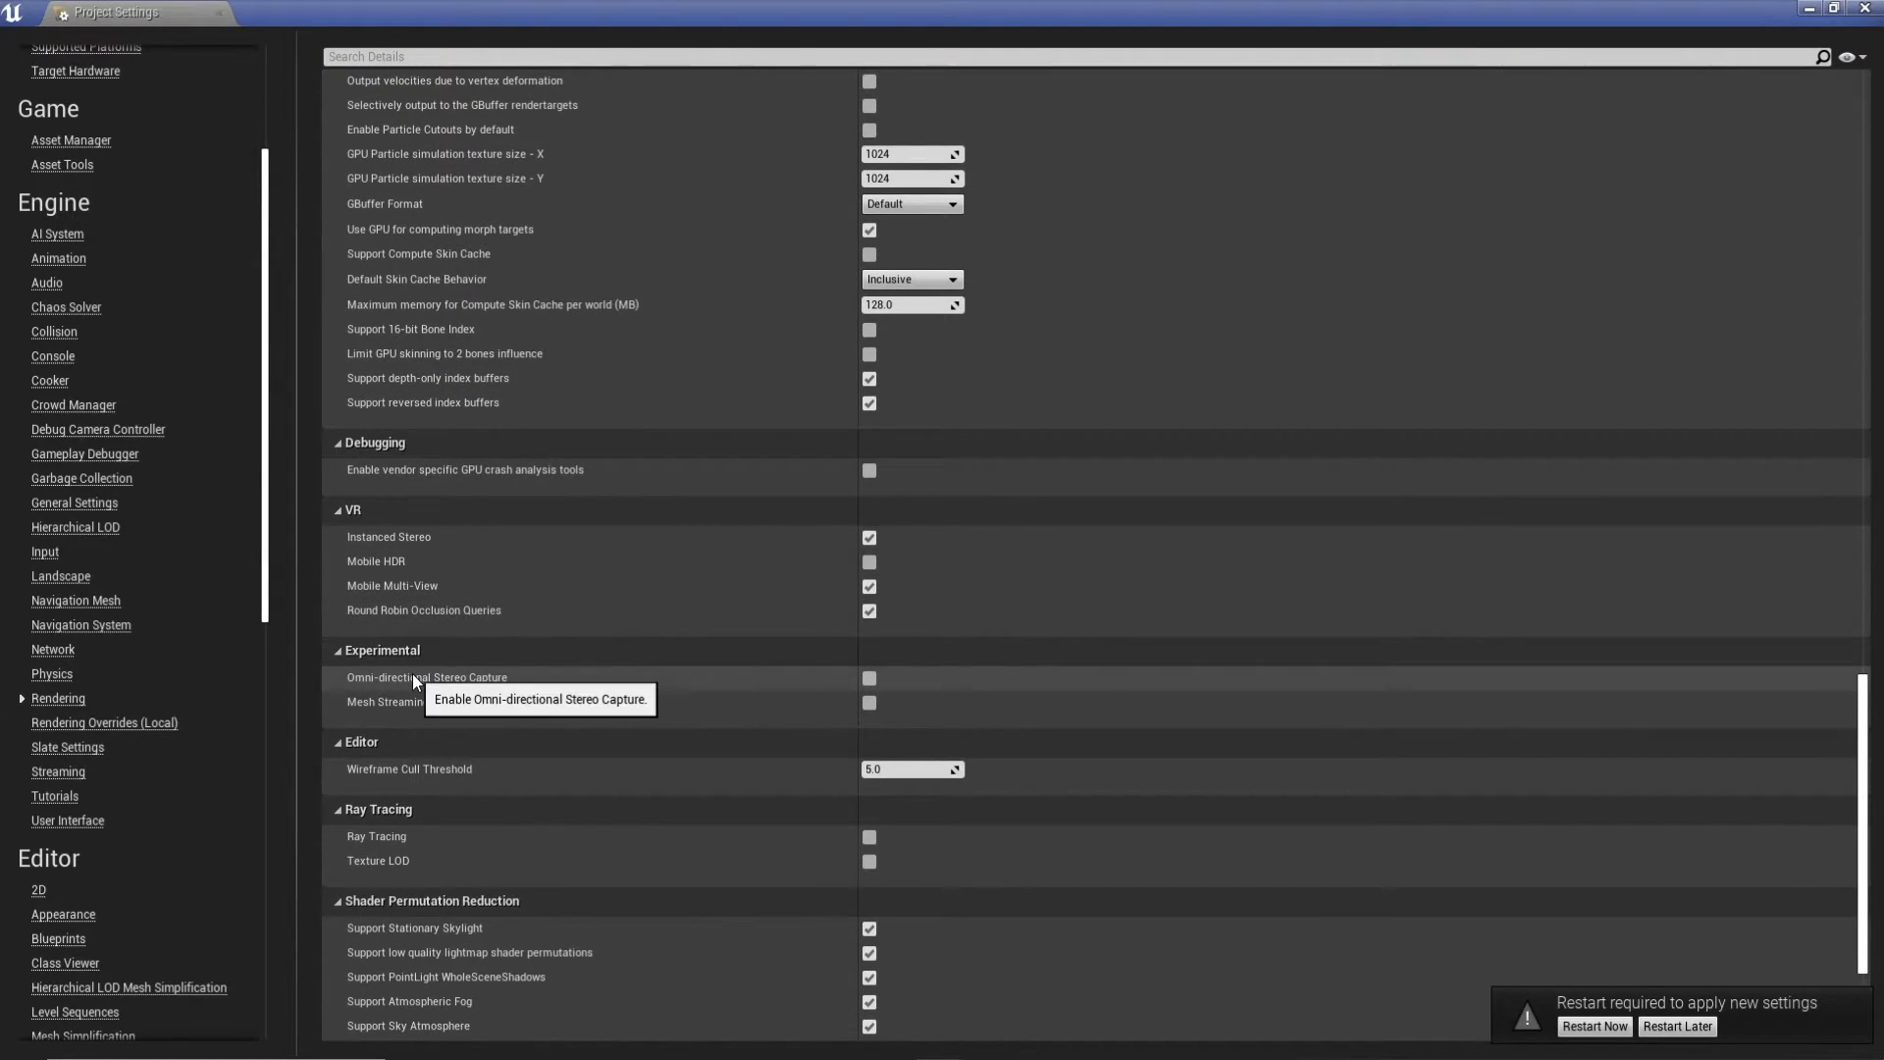
pyautogui.scroll(-5, 548, 657)
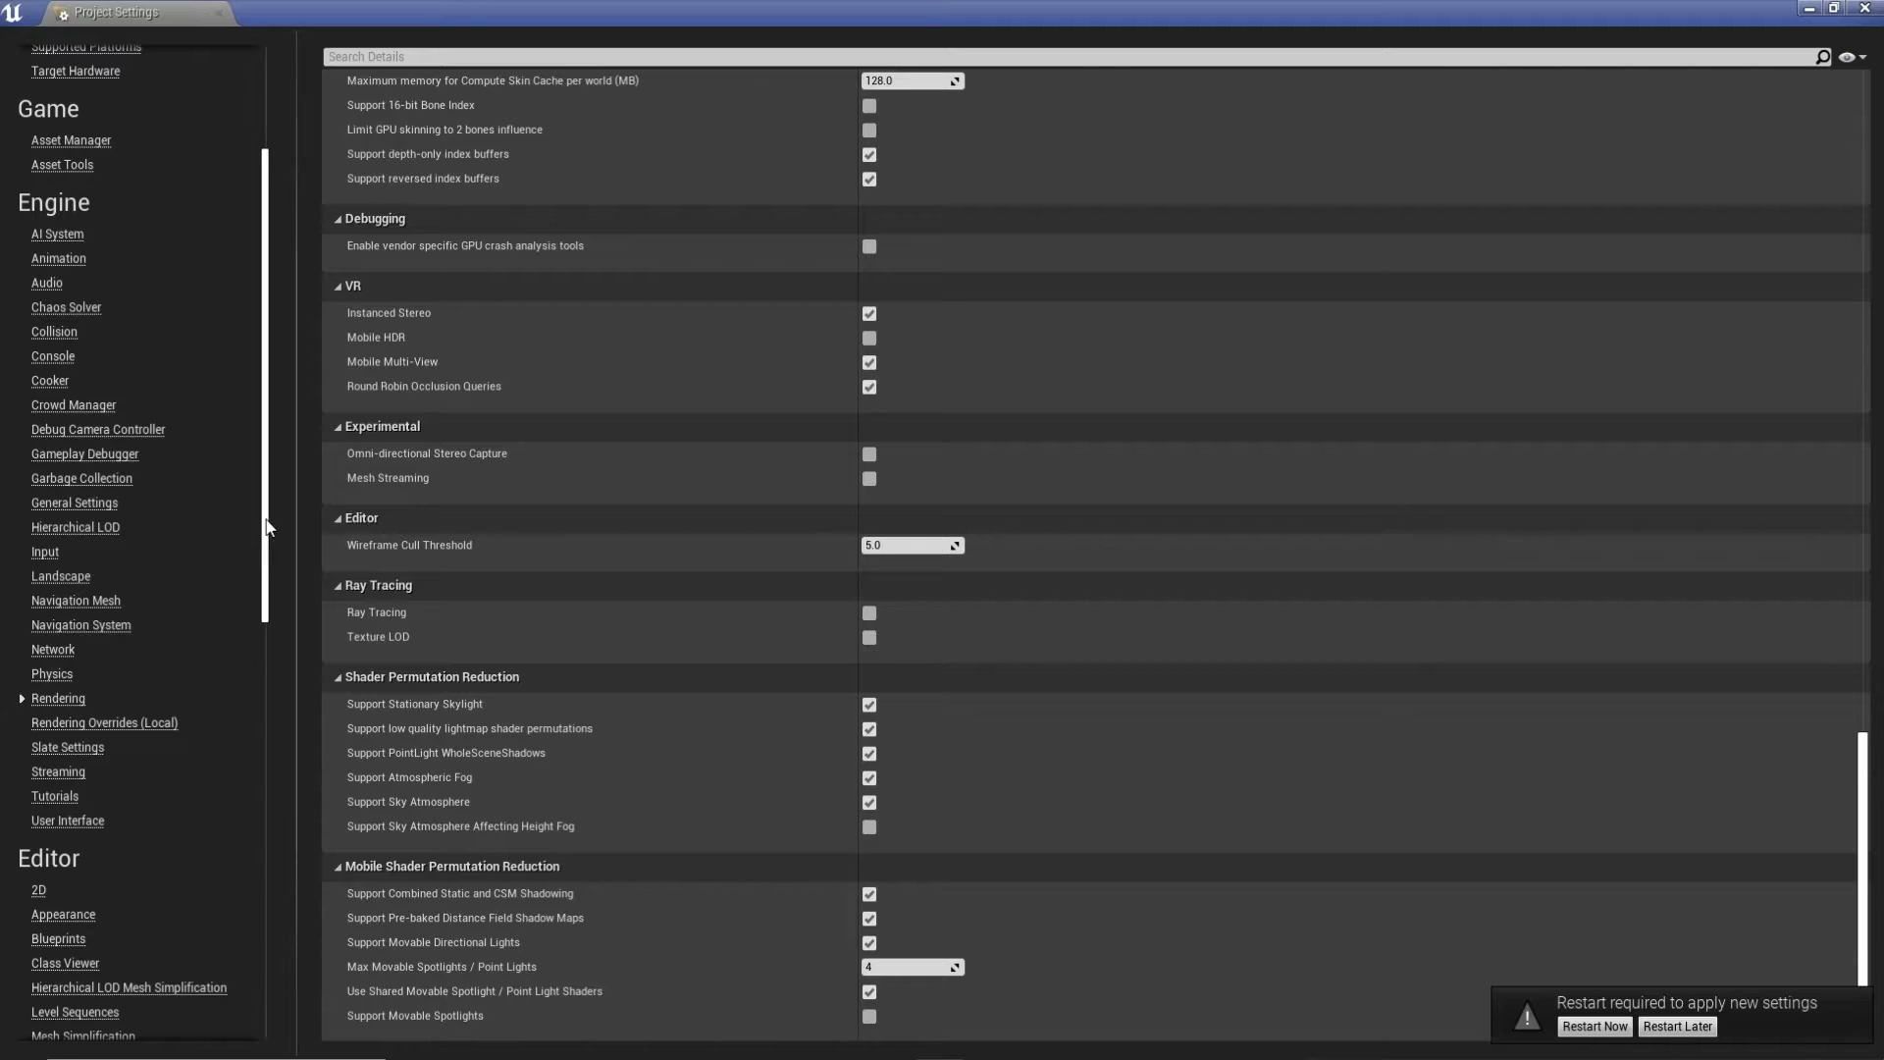
pyautogui.moveTo(265, 530); pyautogui.dragTo(257, 685)
pyautogui.scroll(-2, 235, 618)
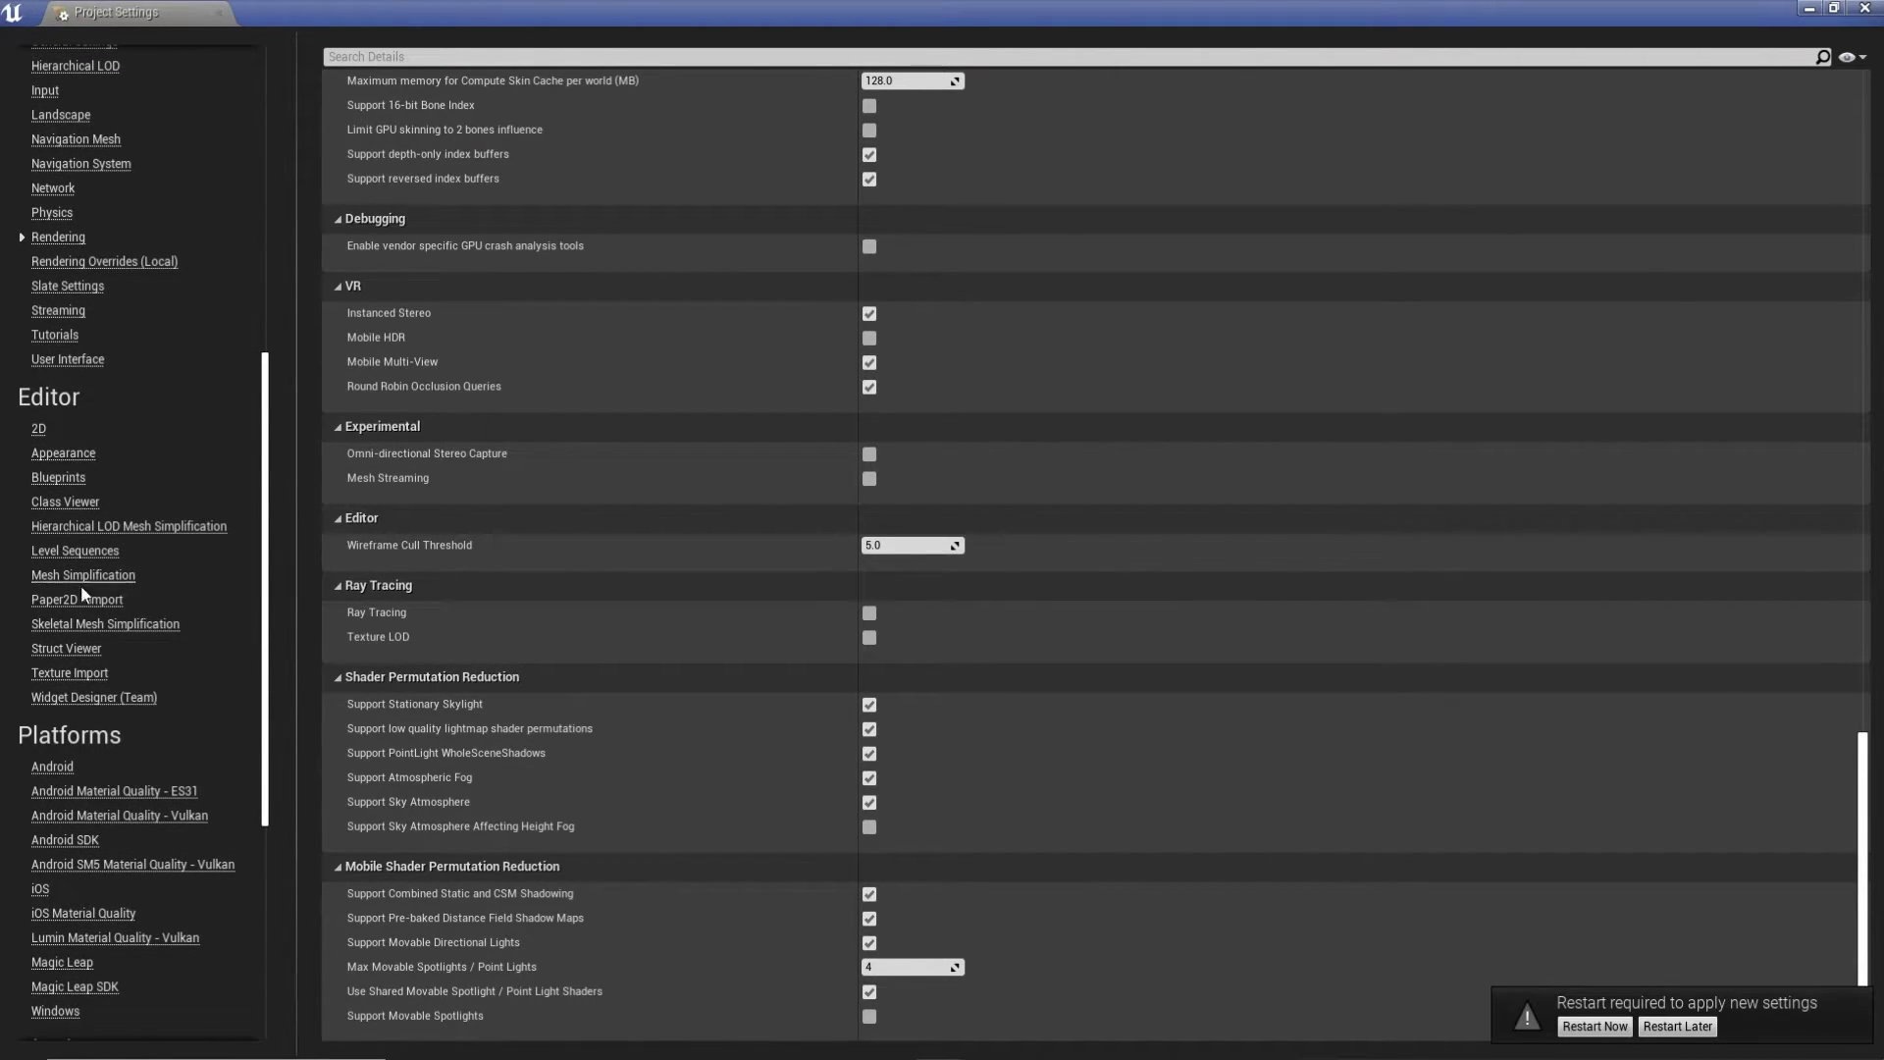
pyautogui.scroll(-4, 98, 628)
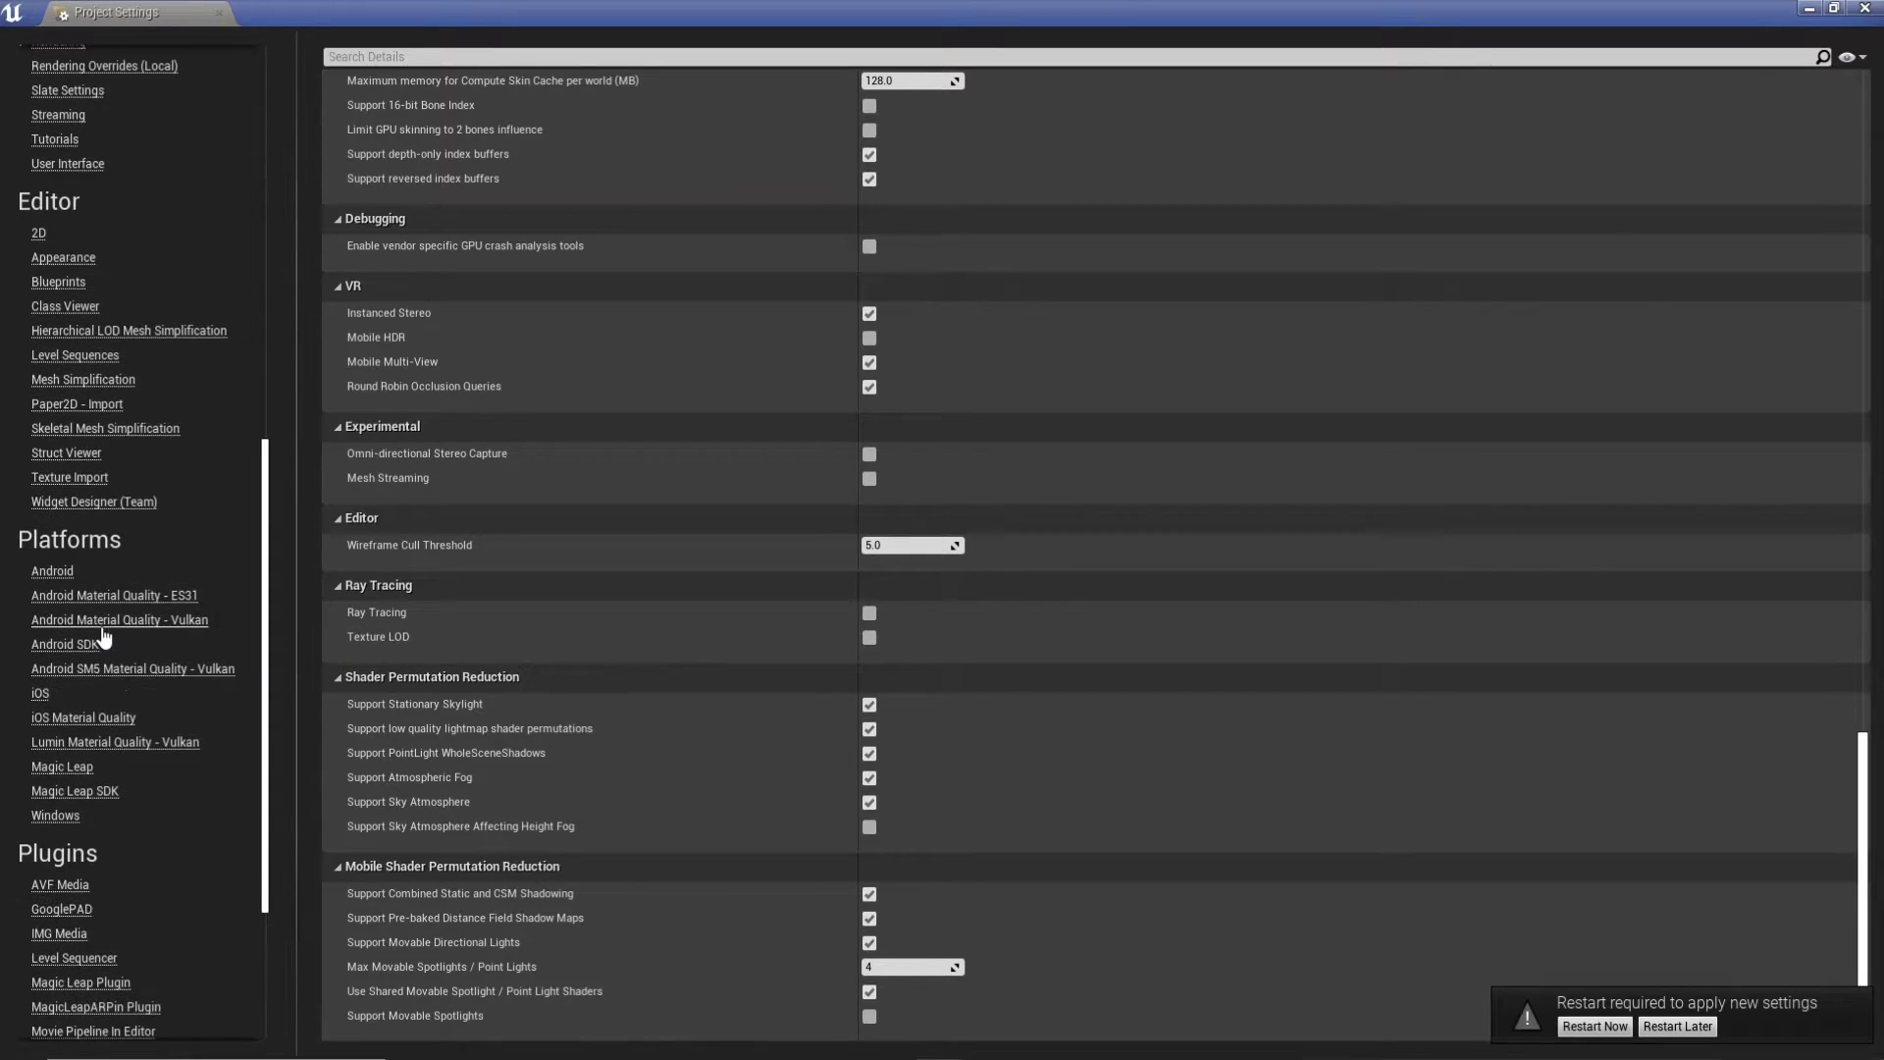
pyautogui.click(52, 573)
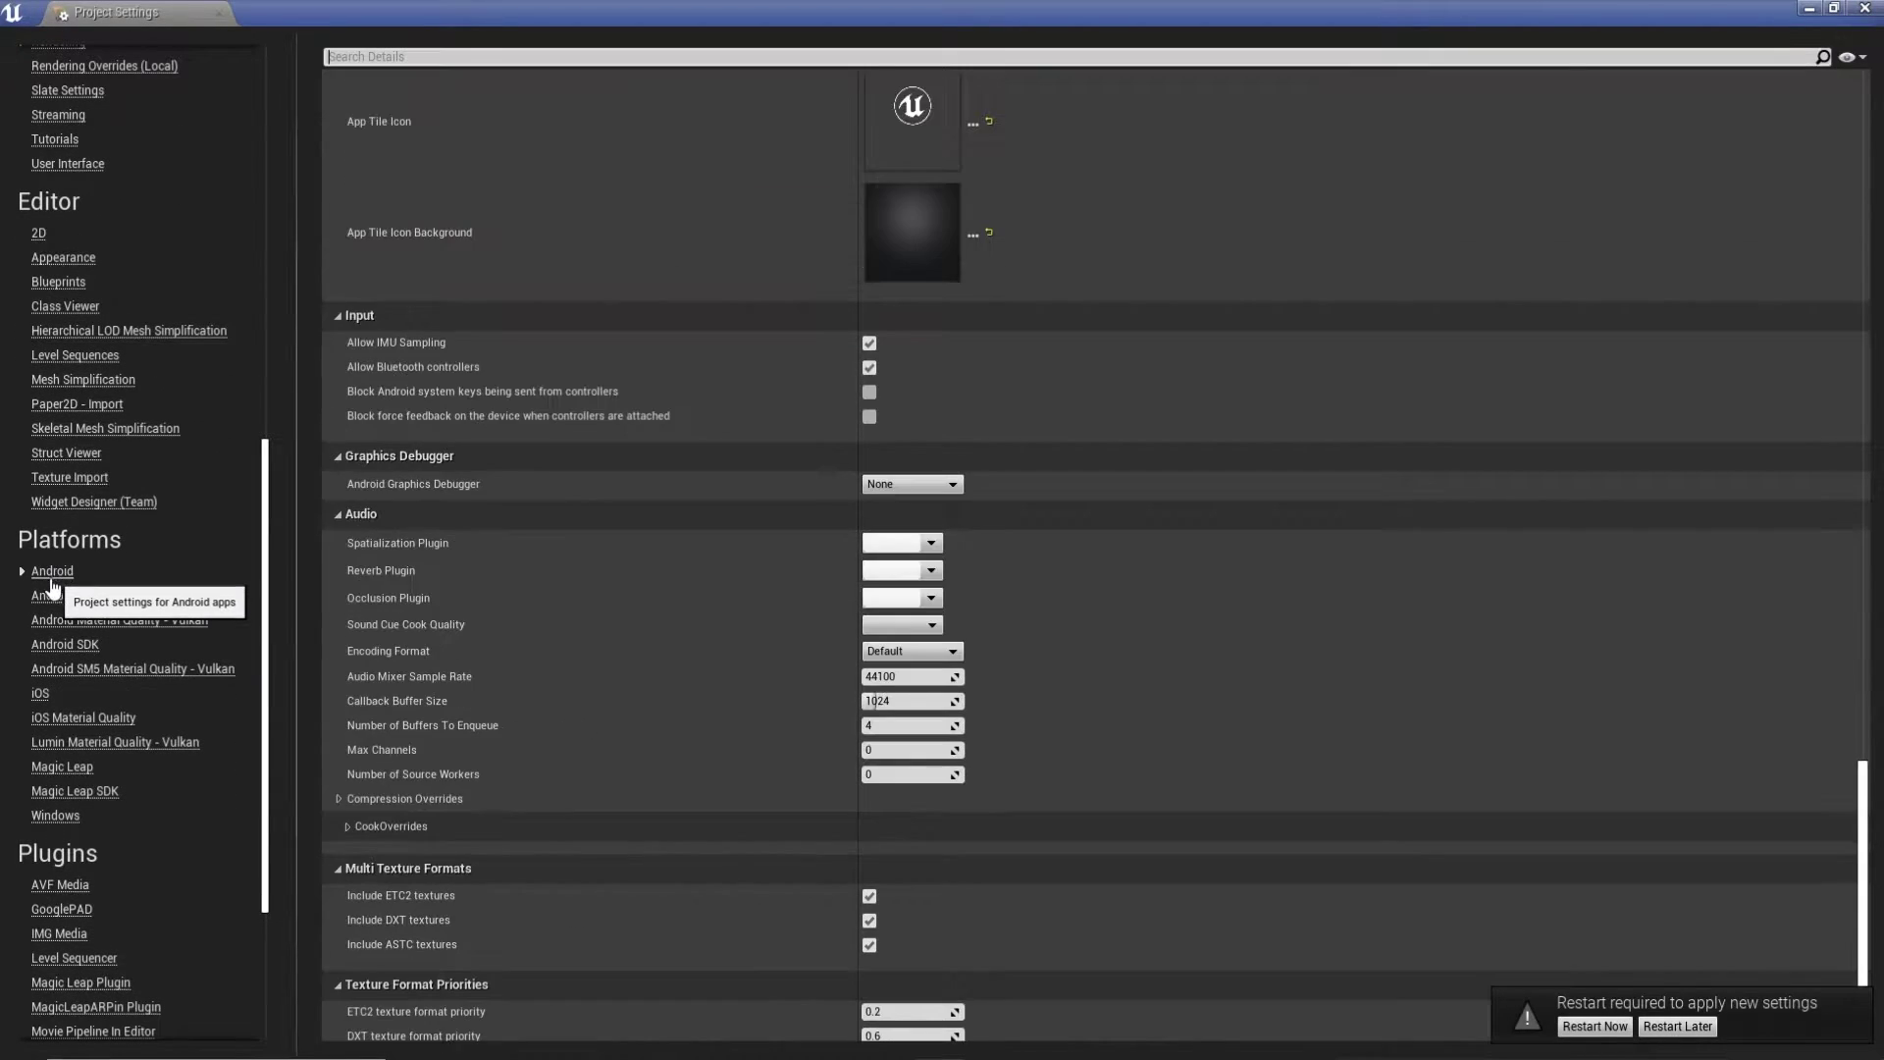
pyautogui.click(54, 645)
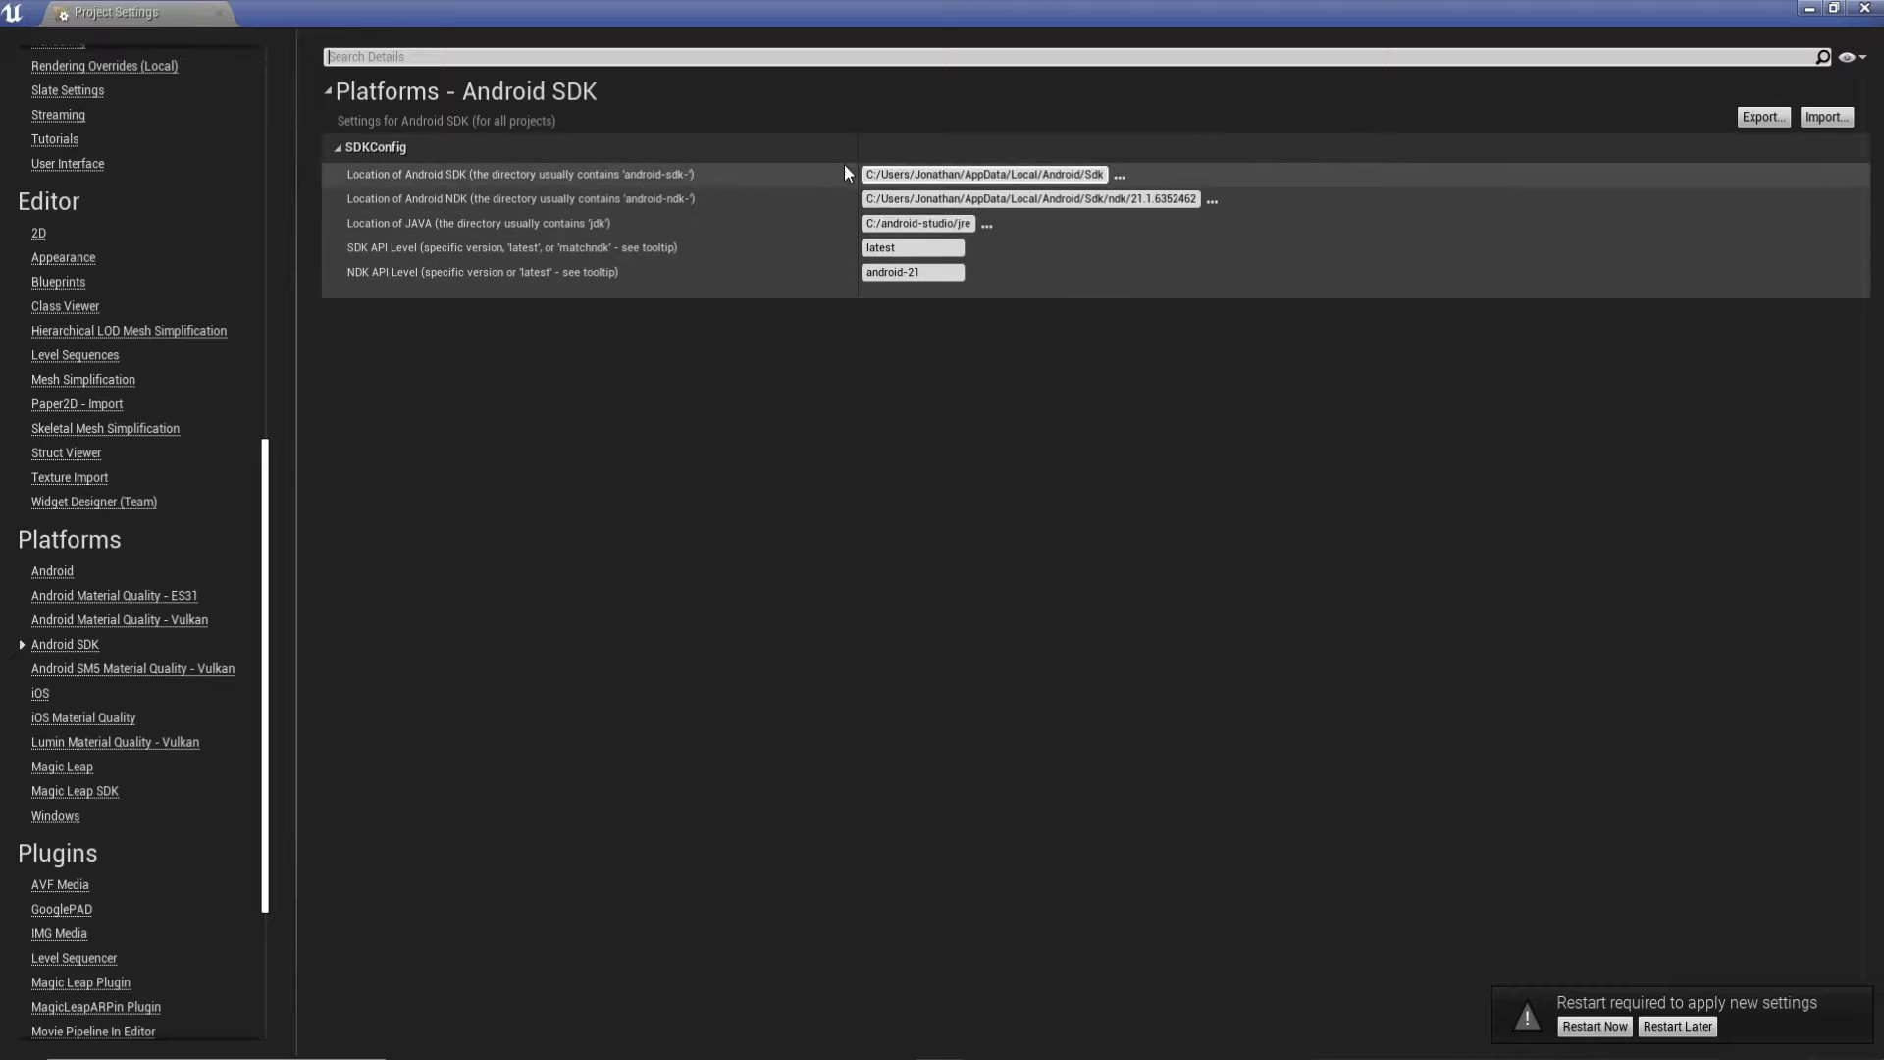
# Configure the project for the Android platform in the Android APK Packaging settings.
pyautogui.click(52, 572)
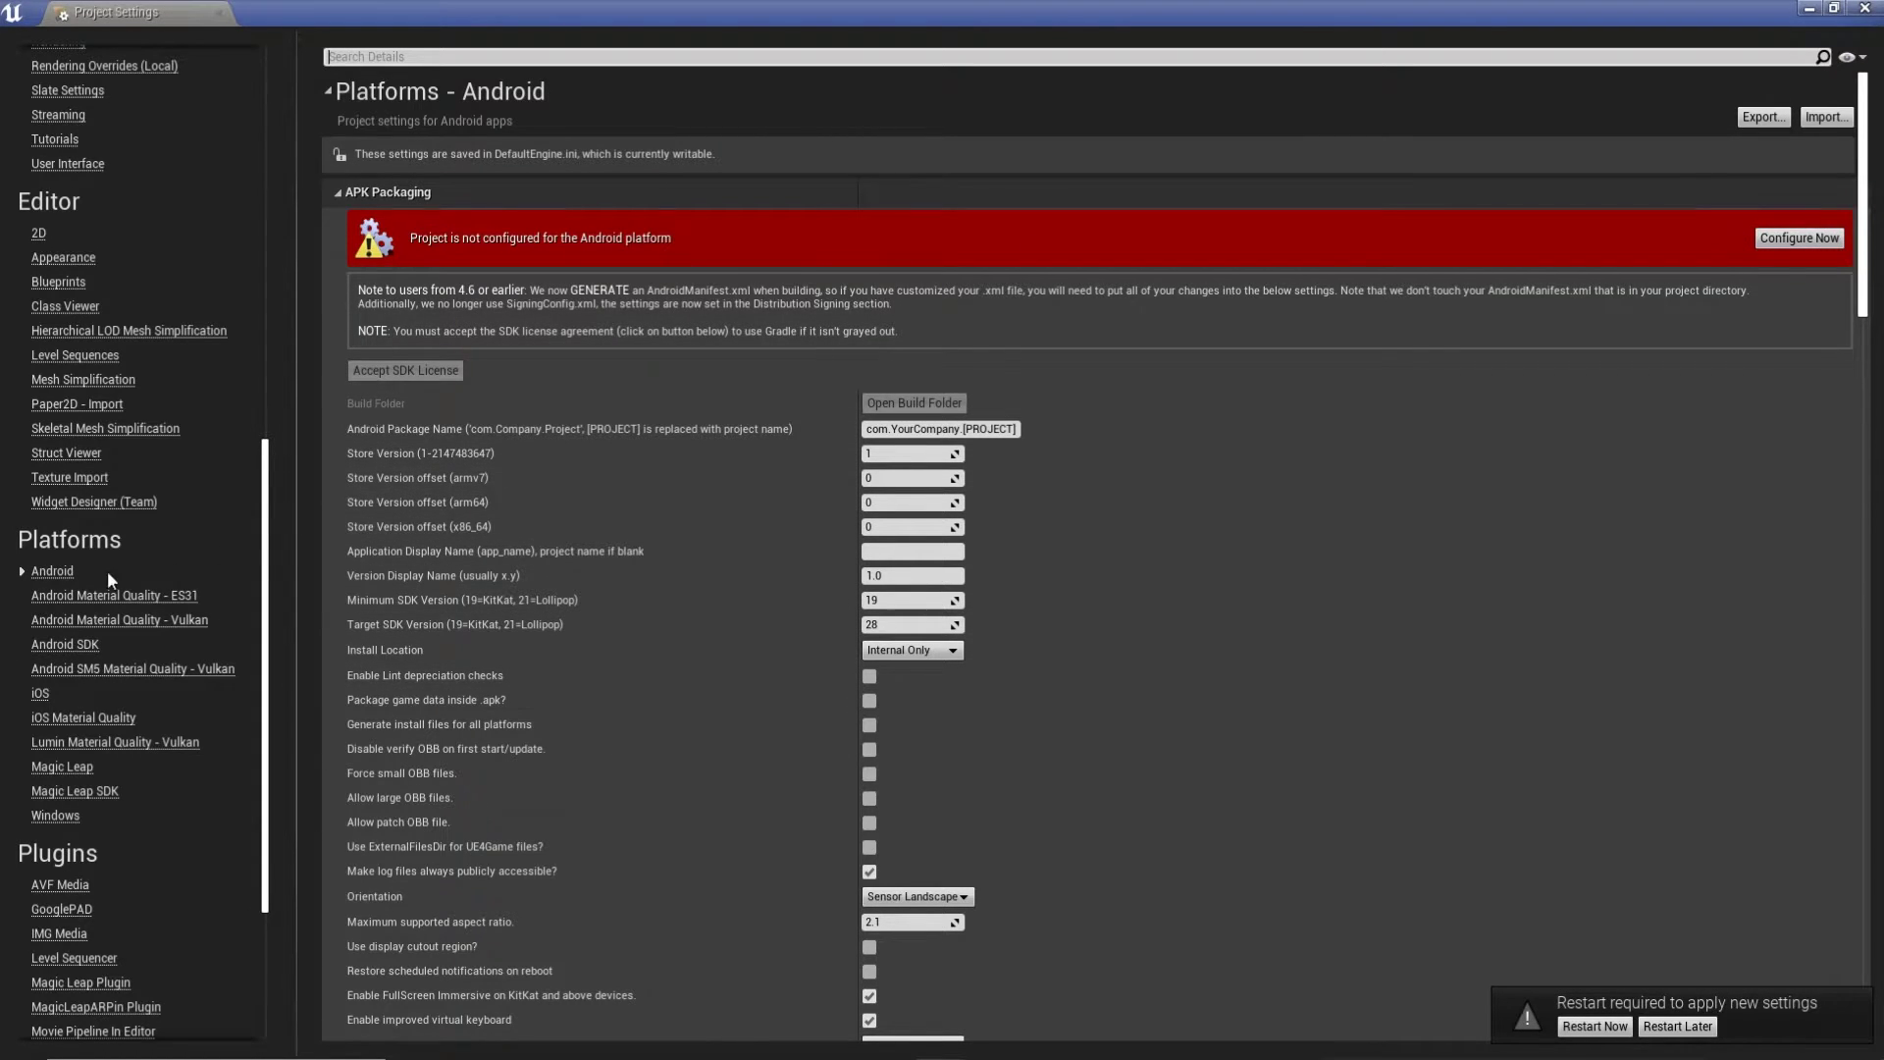
pyautogui.click(1796, 238)
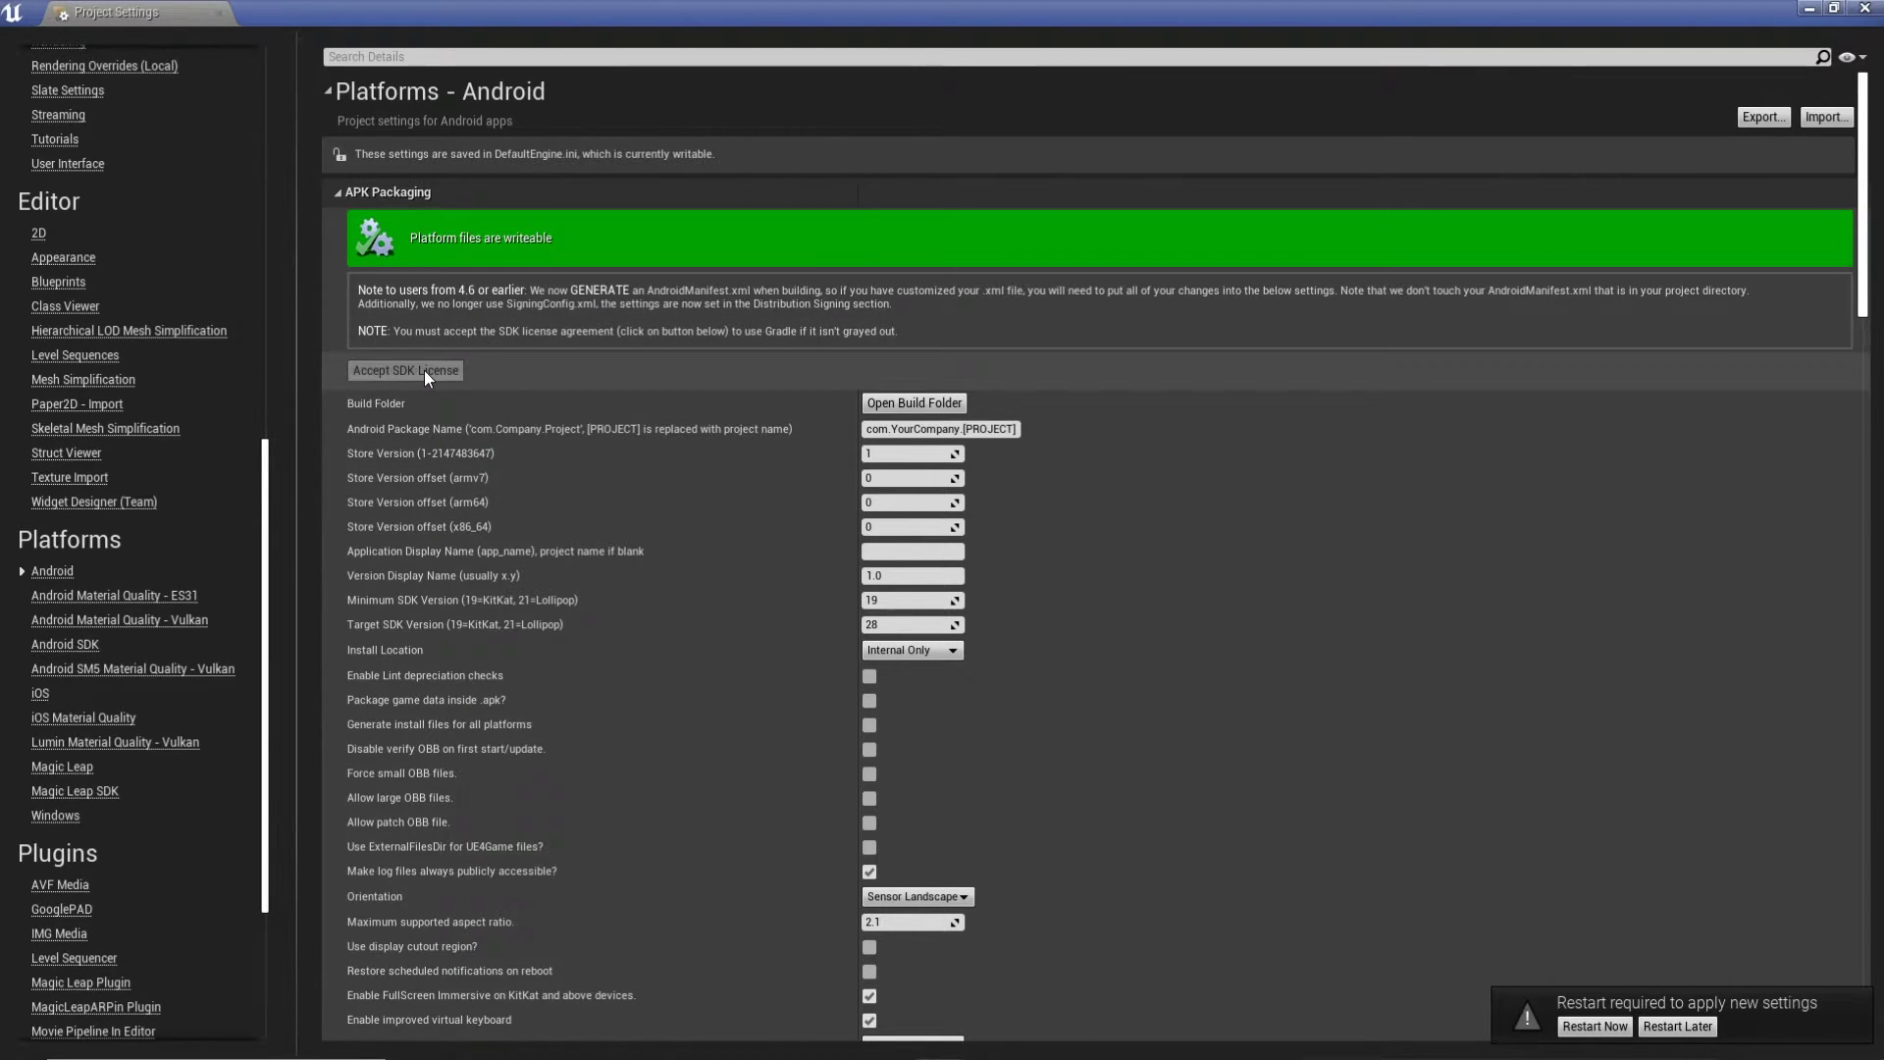
pyautogui.scroll(-1, 640, 398)
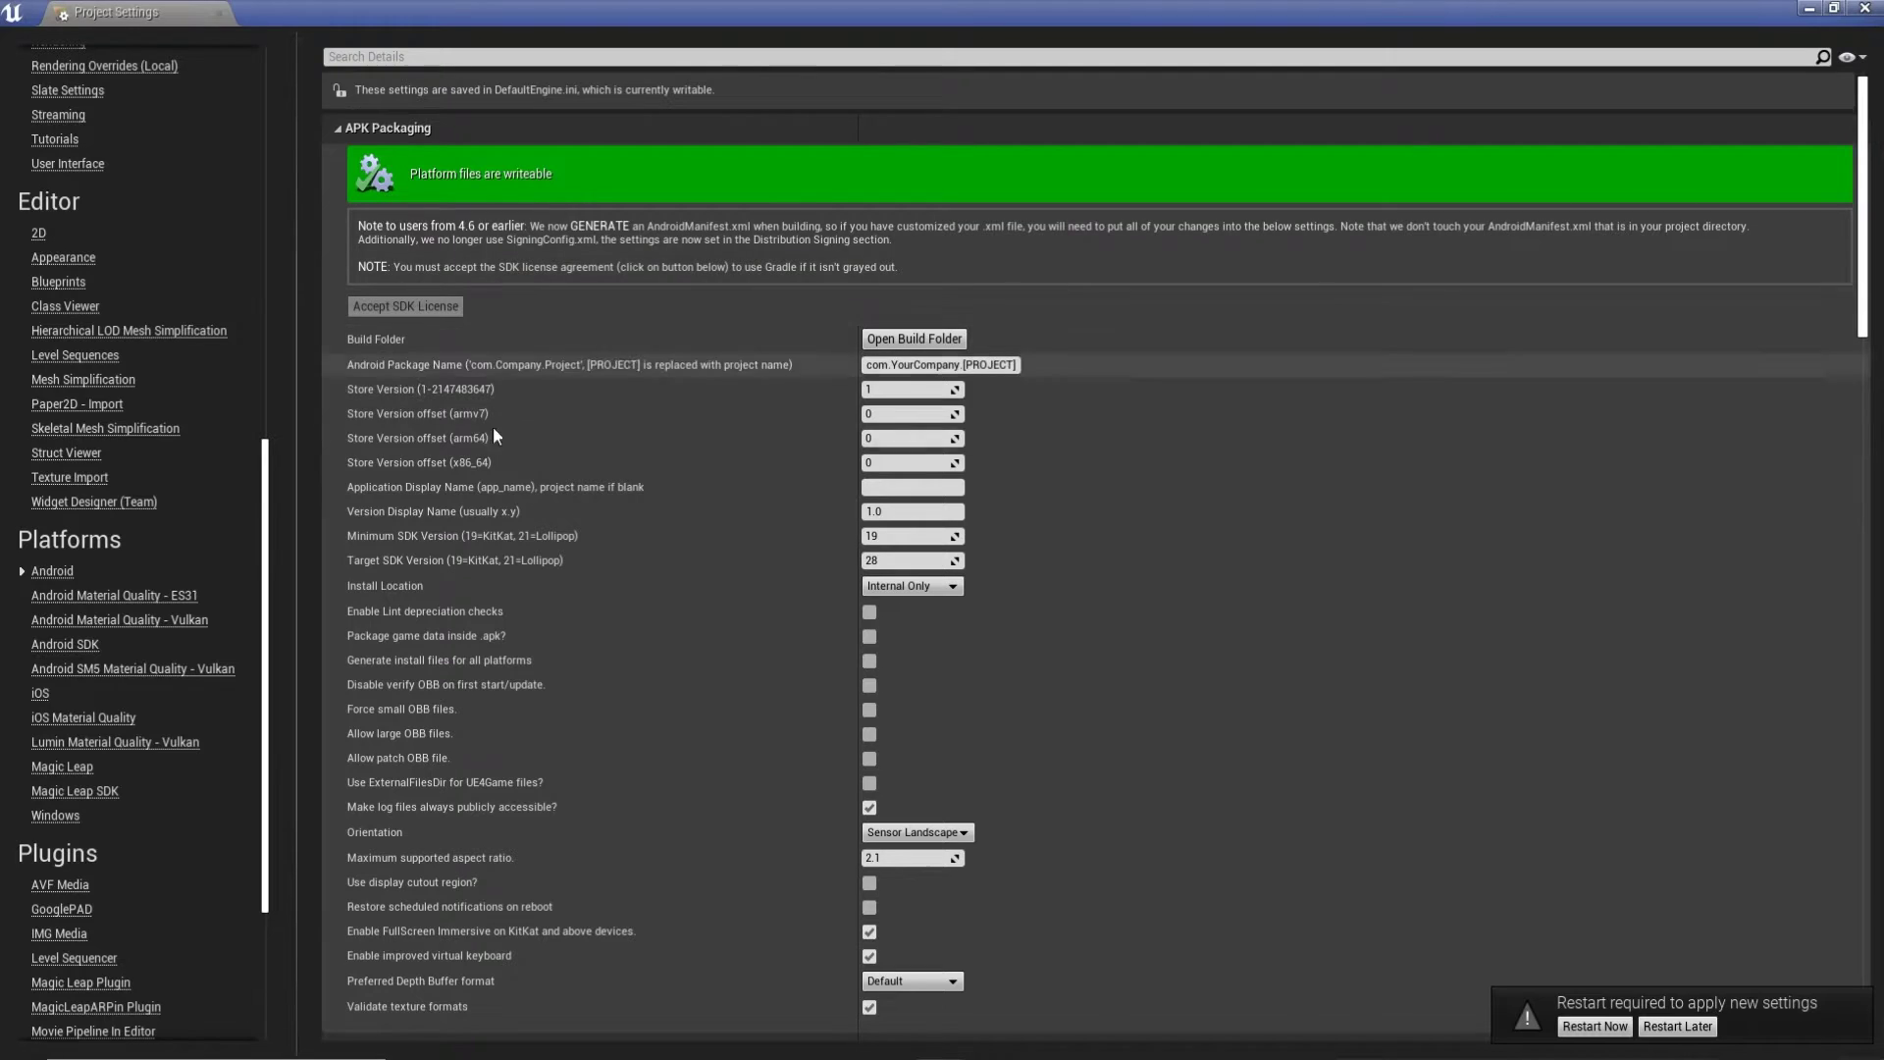
# Set the minimum and target Android SDK versions to 25 and enable packaging game data inside the .apk.
pyautogui.scroll(-2, 1300, 539)
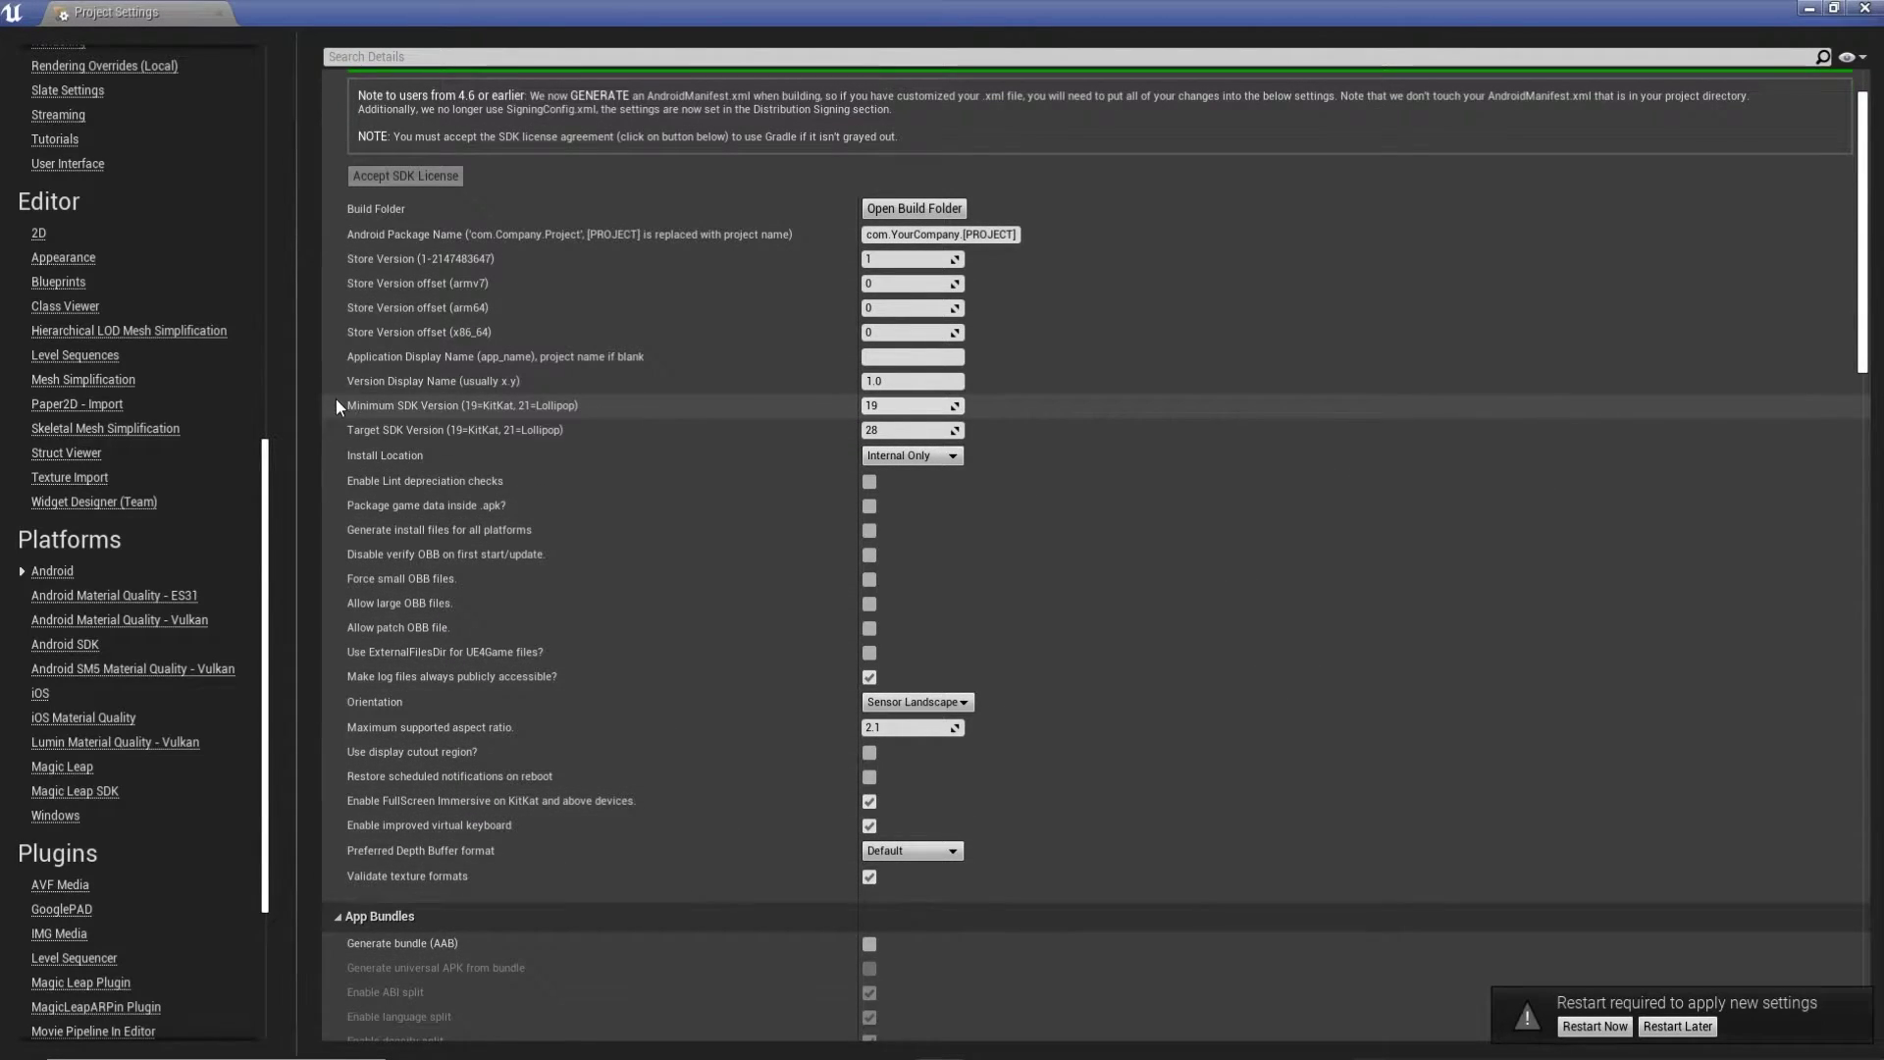
pyautogui.moveTo(377, 411)
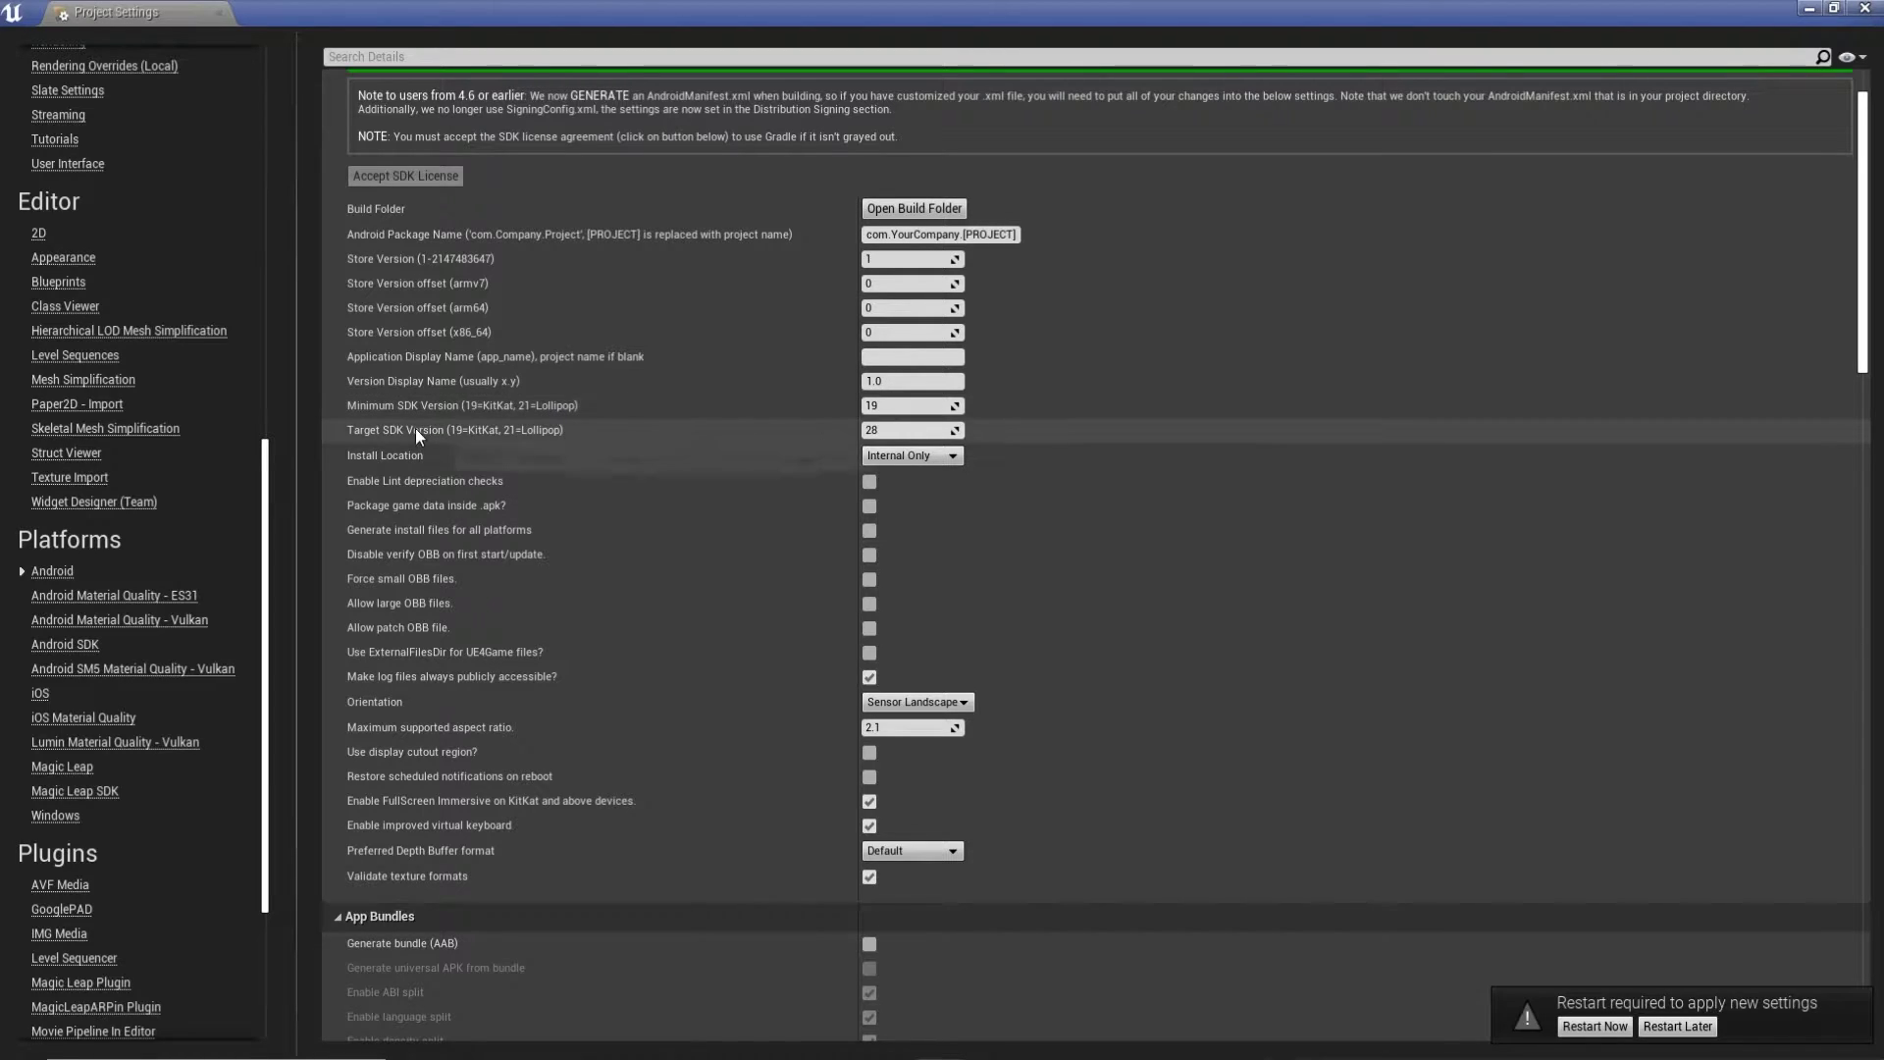
pyautogui.click(896, 406)
pyautogui.write('25')
pyautogui.press('Tab')
pyautogui.write('25')
pyautogui.press('Return')
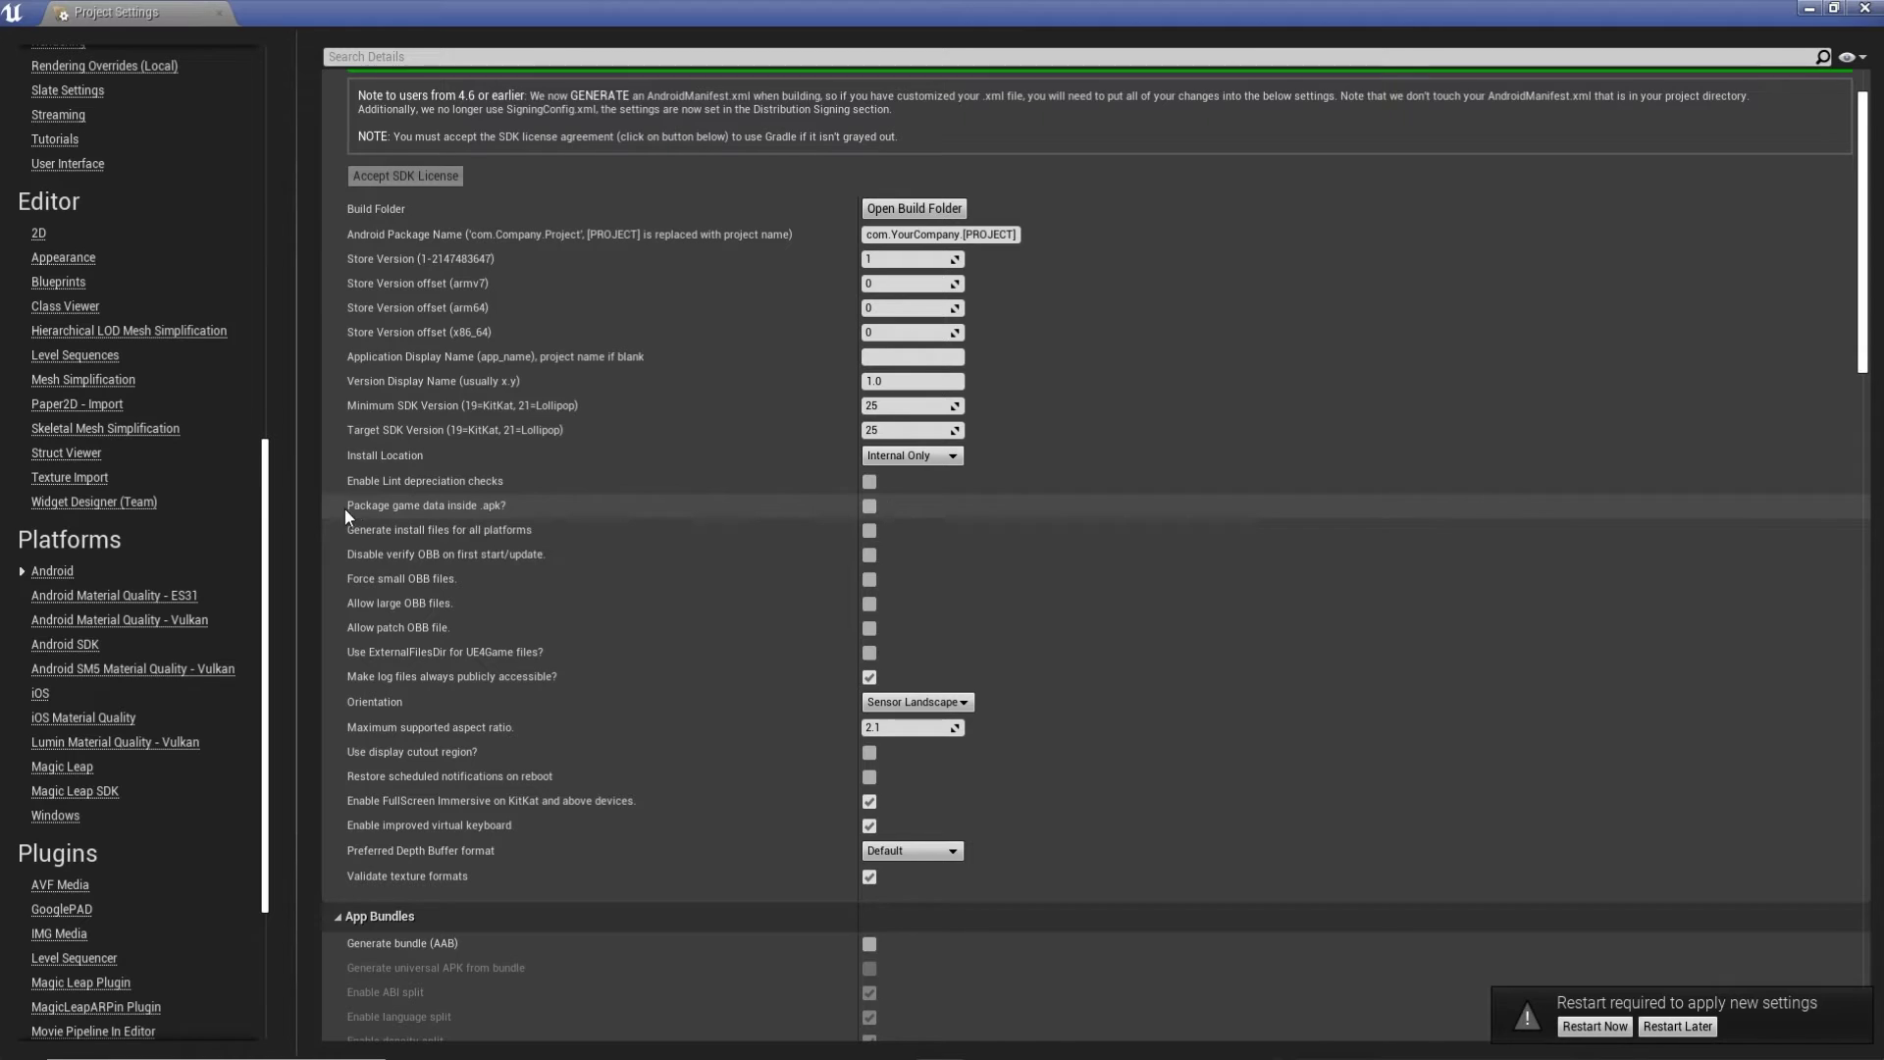
pyautogui.moveTo(367, 512)
pyautogui.click(870, 505)
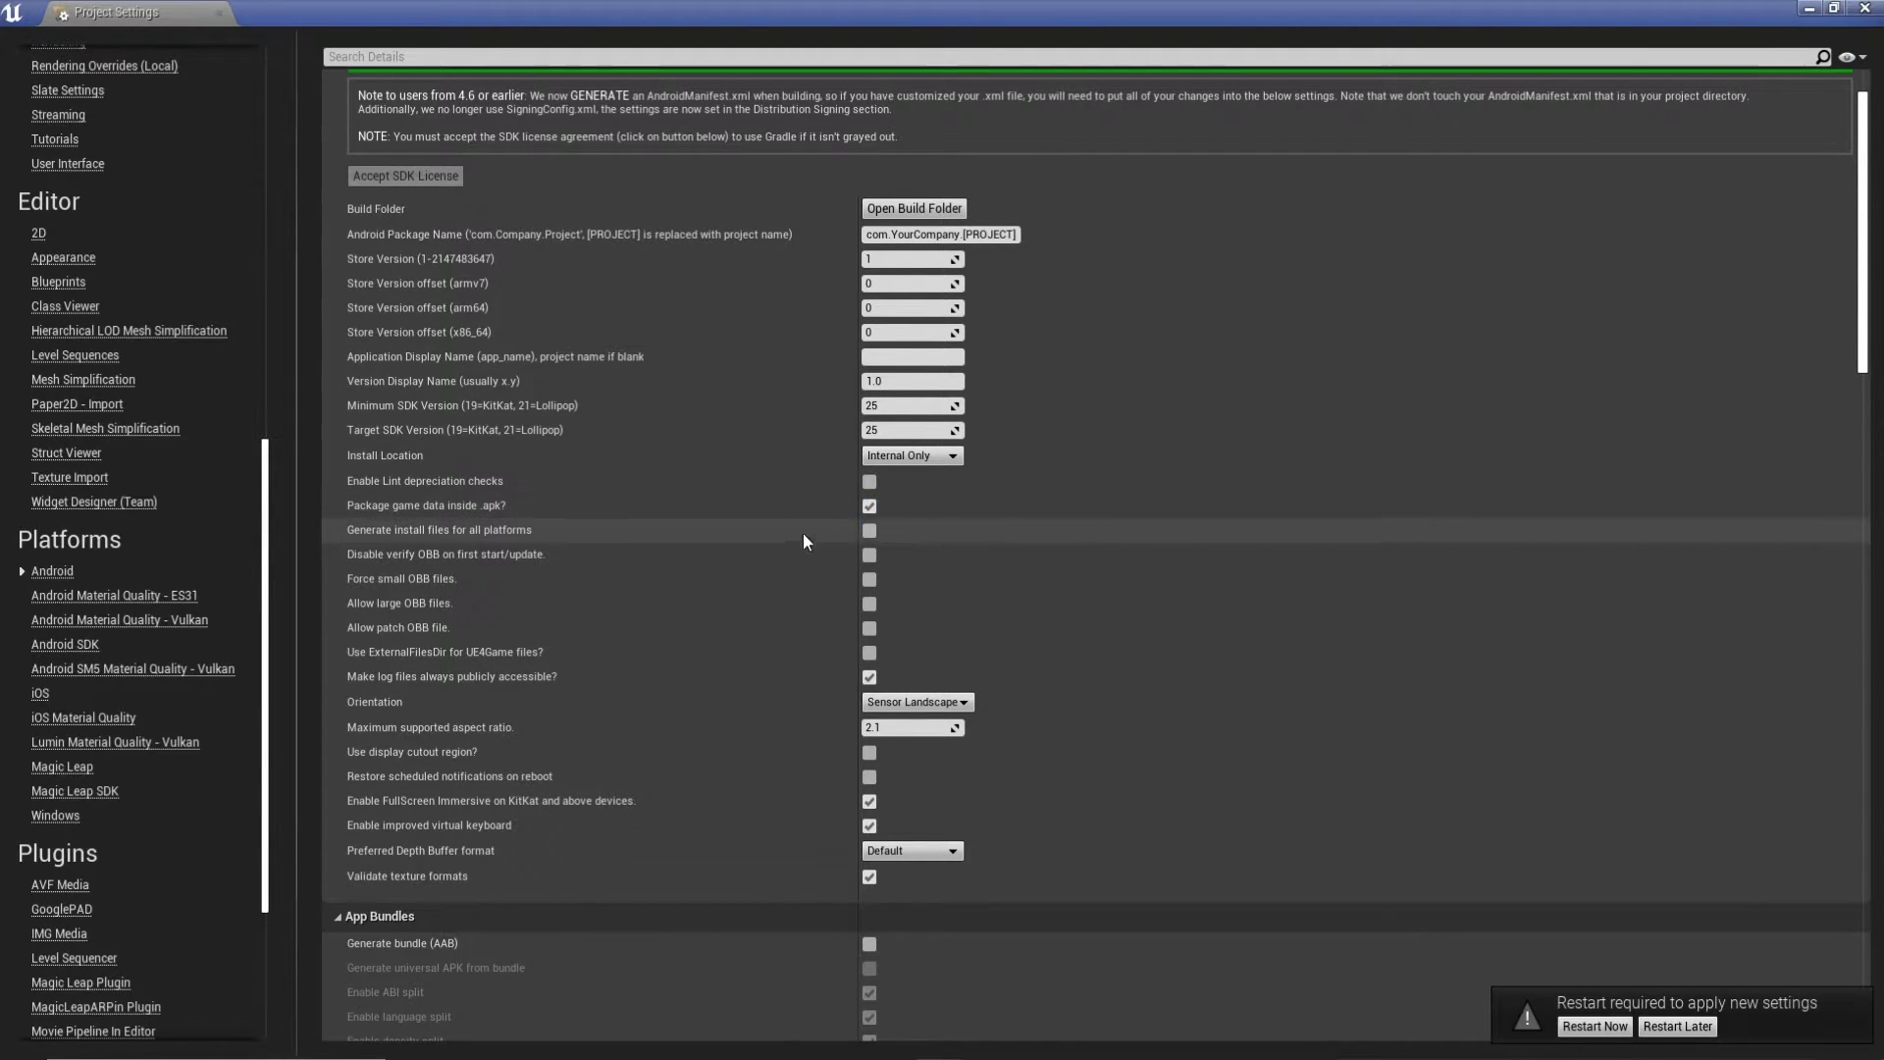
# In the Android Build settings, enable Vulkan and arm64 support, and disable OpenGL ES3.1 and armv7 support.
pyautogui.scroll(-2, 790, 565)
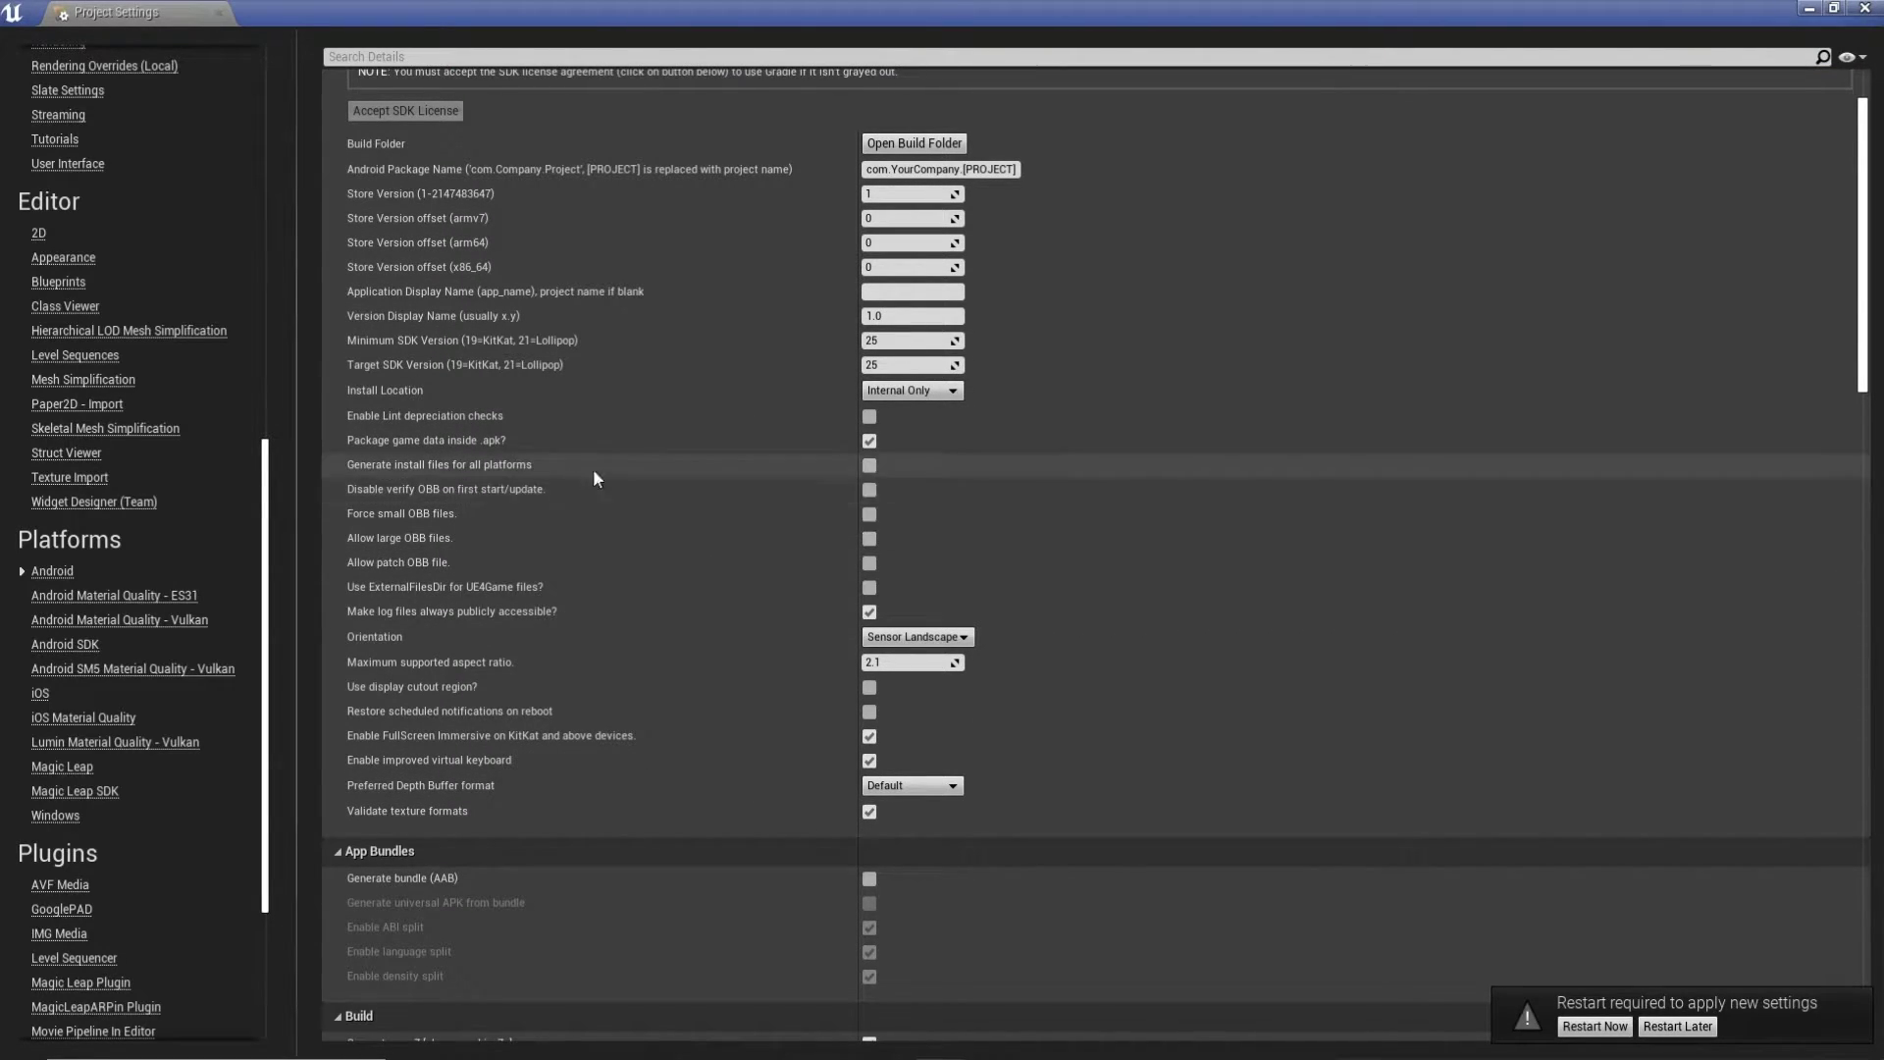
pyautogui.scroll(-1, 588, 522)
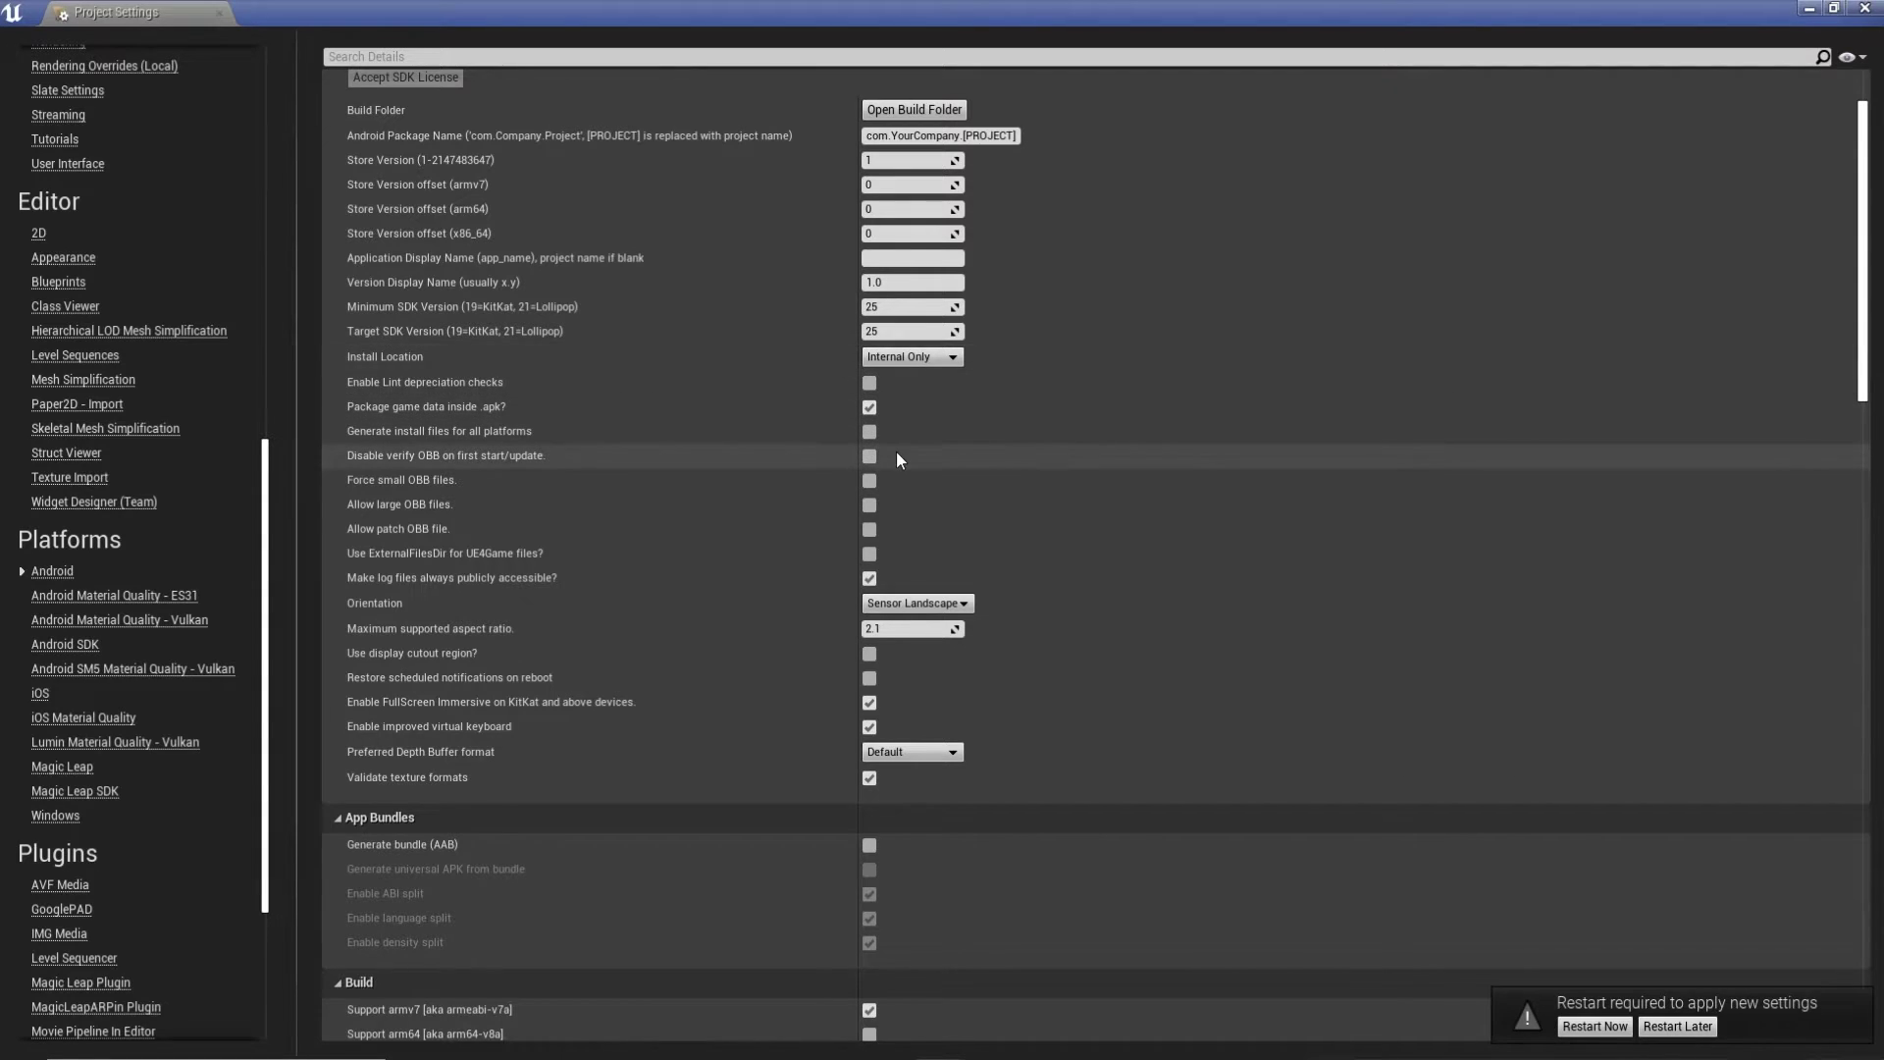
pyautogui.scroll(-11, 897, 451)
pyautogui.scroll(-4, 936, 535)
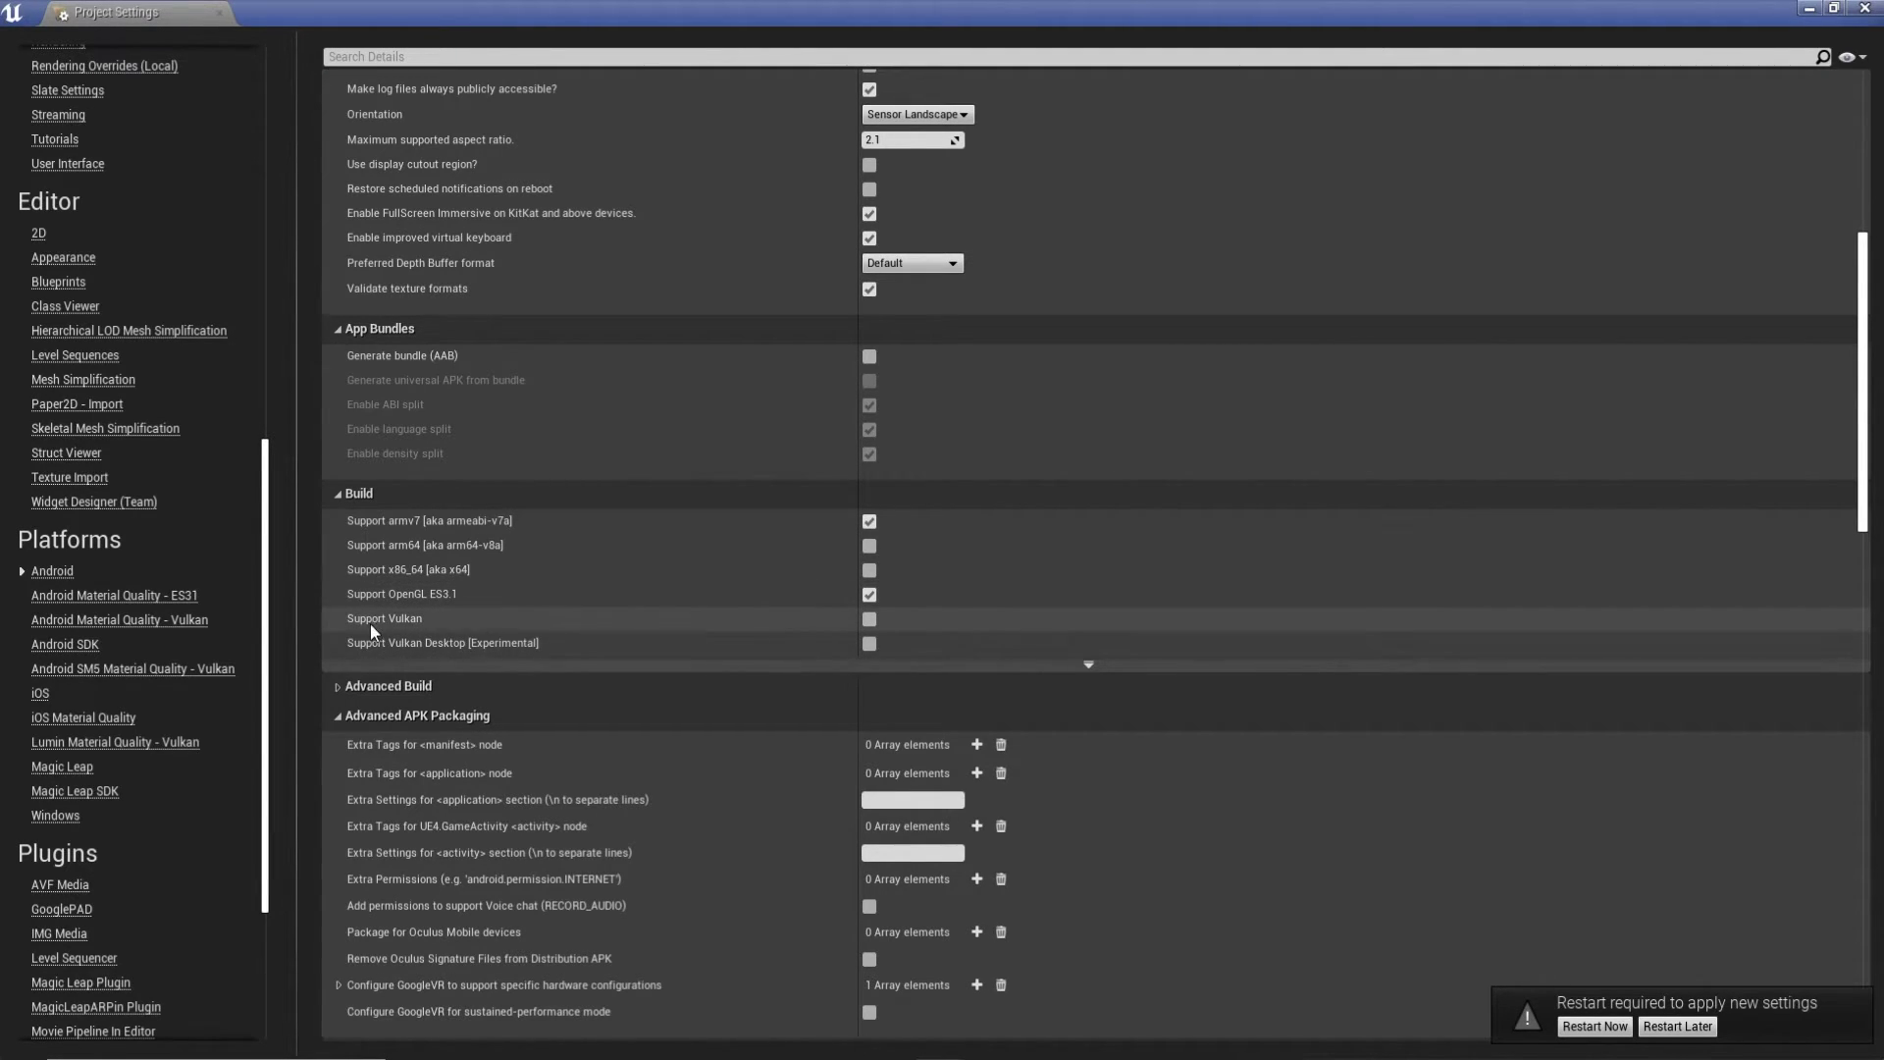
pyautogui.click(869, 617)
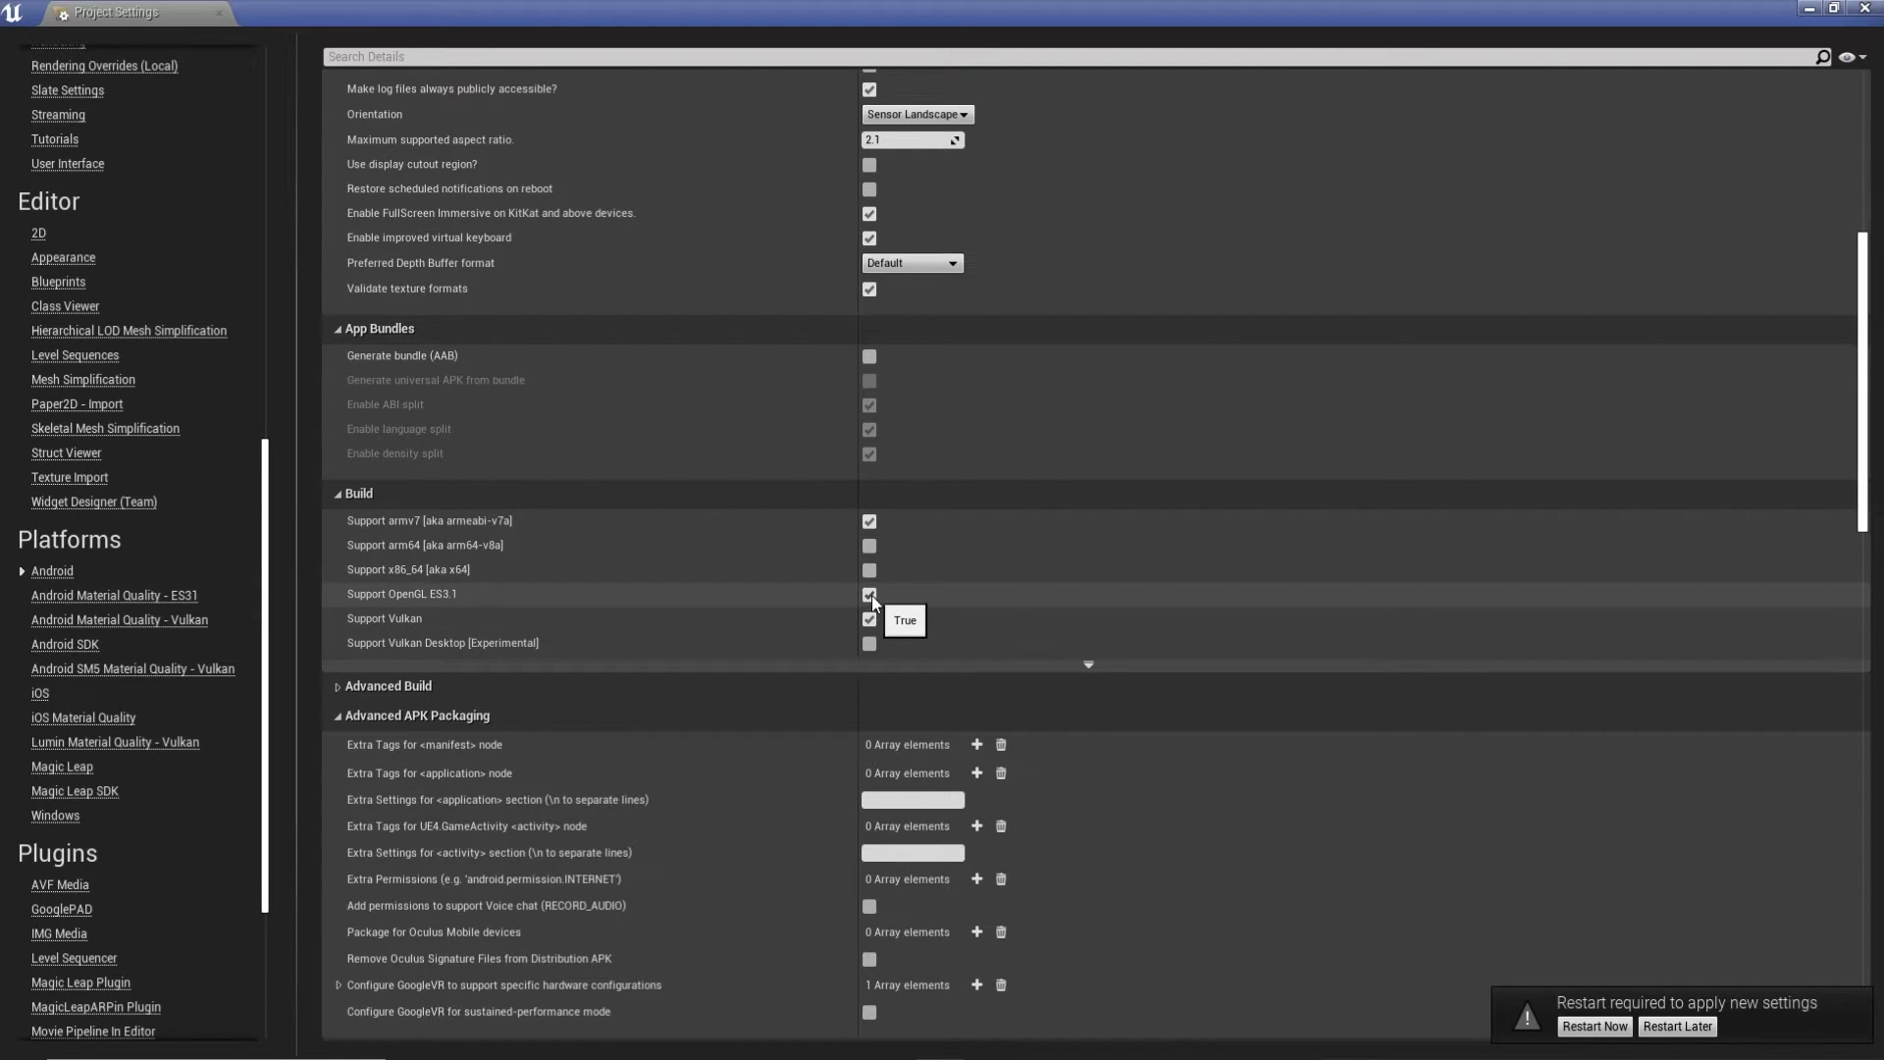
pyautogui.click(870, 595)
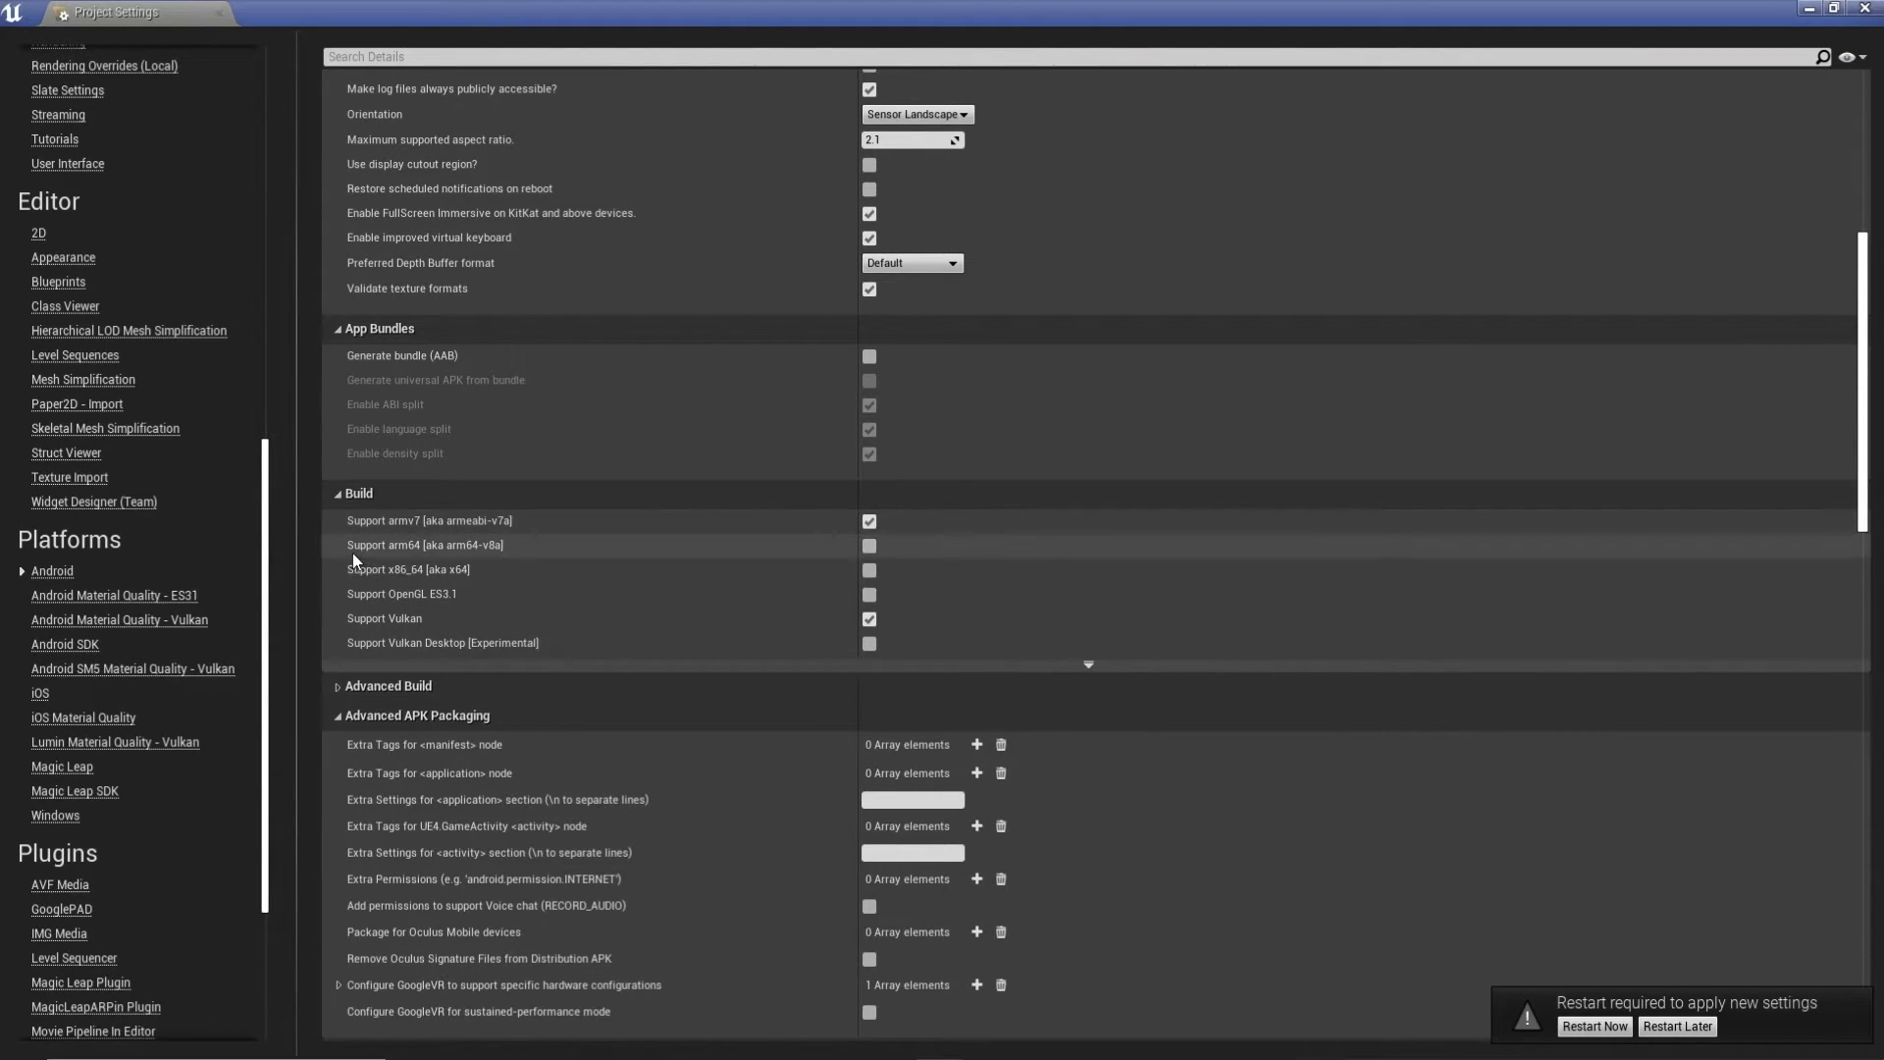
pyautogui.click(869, 521)
pyautogui.click(869, 545)
# In the Advanced APK Packaging settings, enable removal of Oculus signature files and add Oculus Quest as a packaged Oculus mobile device.
pyautogui.scroll(-5, 1228, 660)
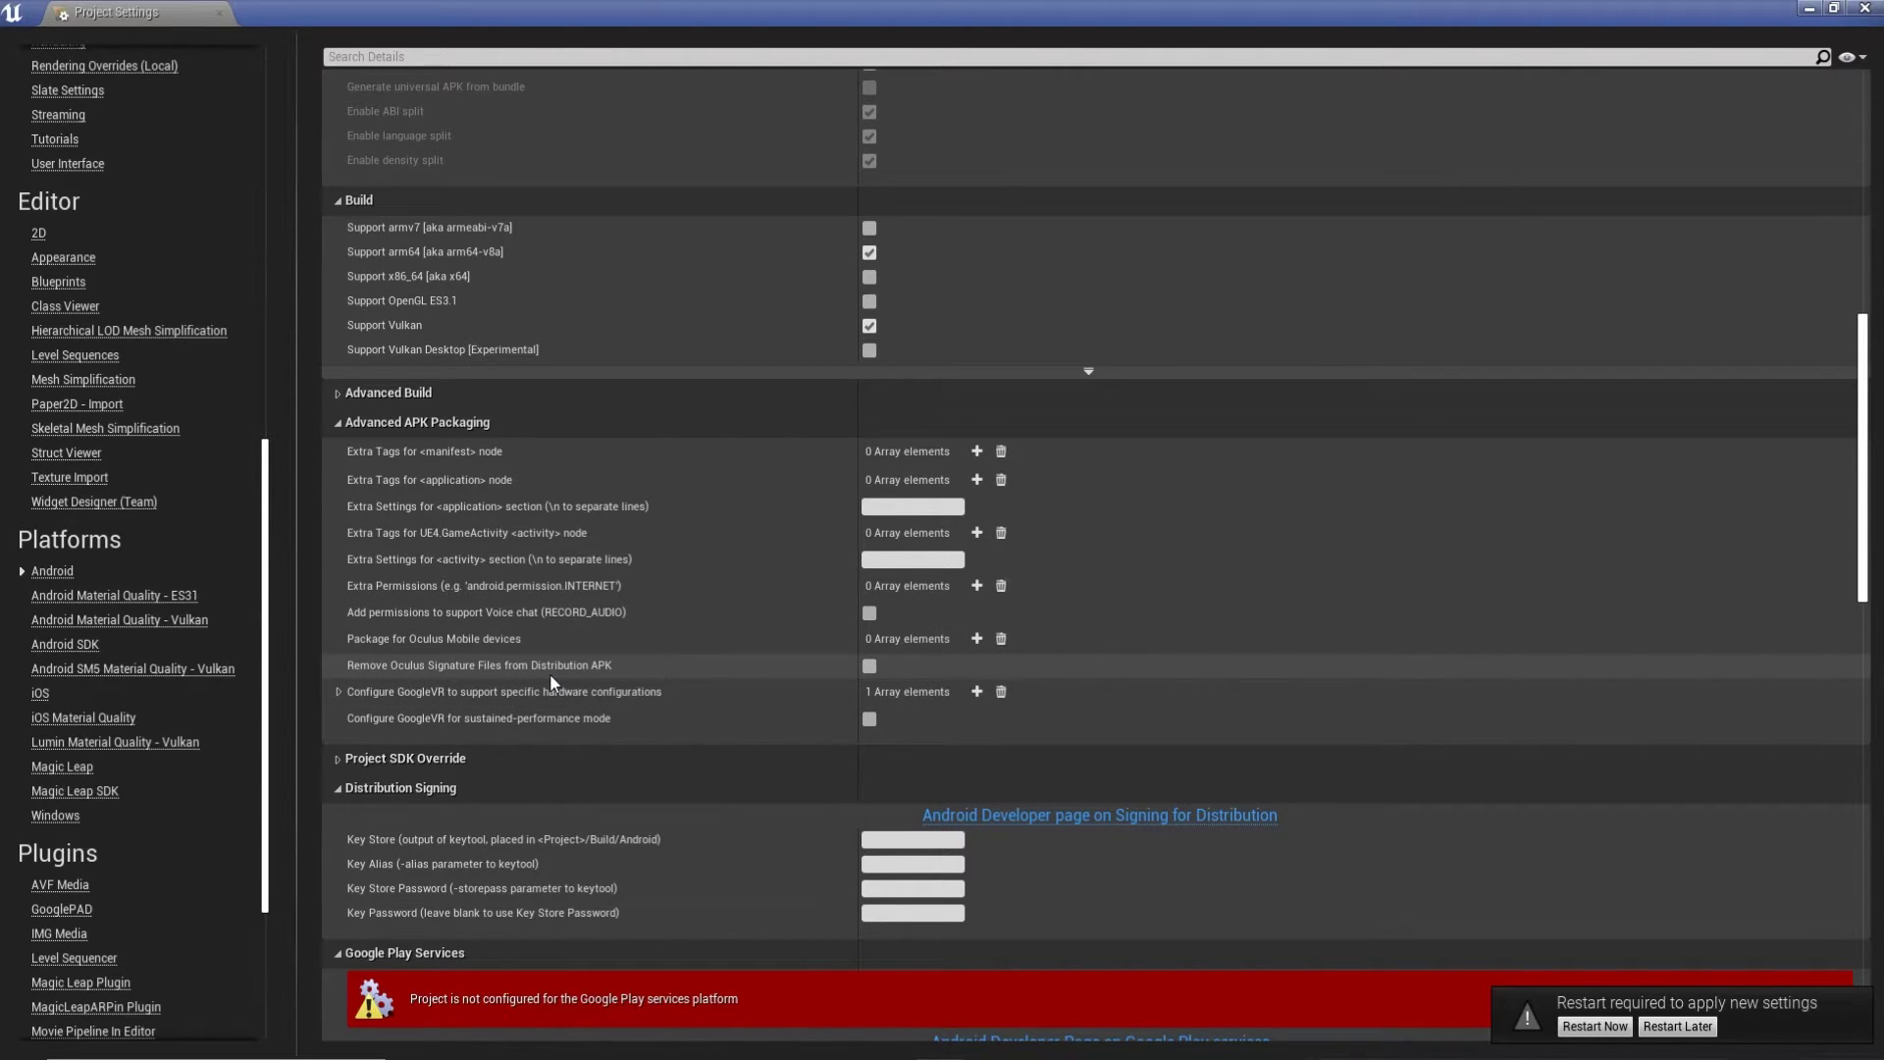
pyautogui.click(870, 668)
pyautogui.click(977, 639)
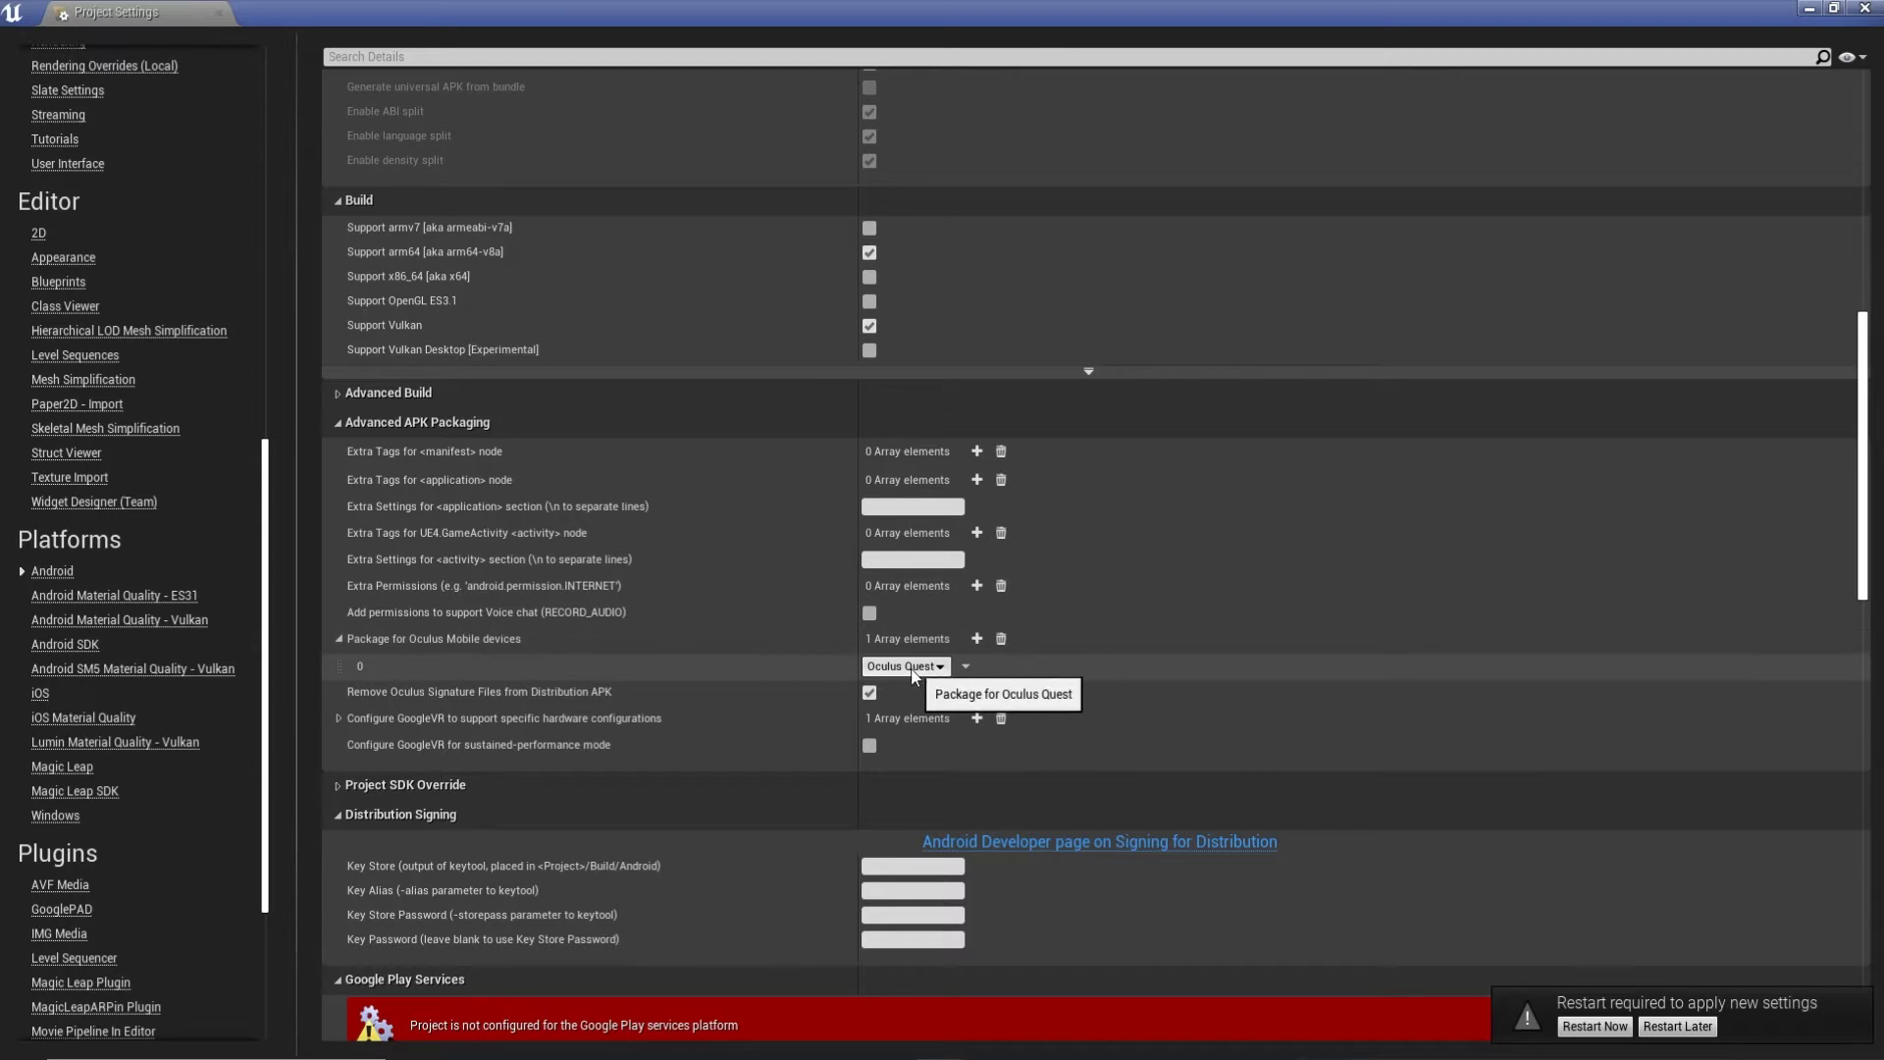
pyautogui.click(940, 668)
pyautogui.click(918, 699)
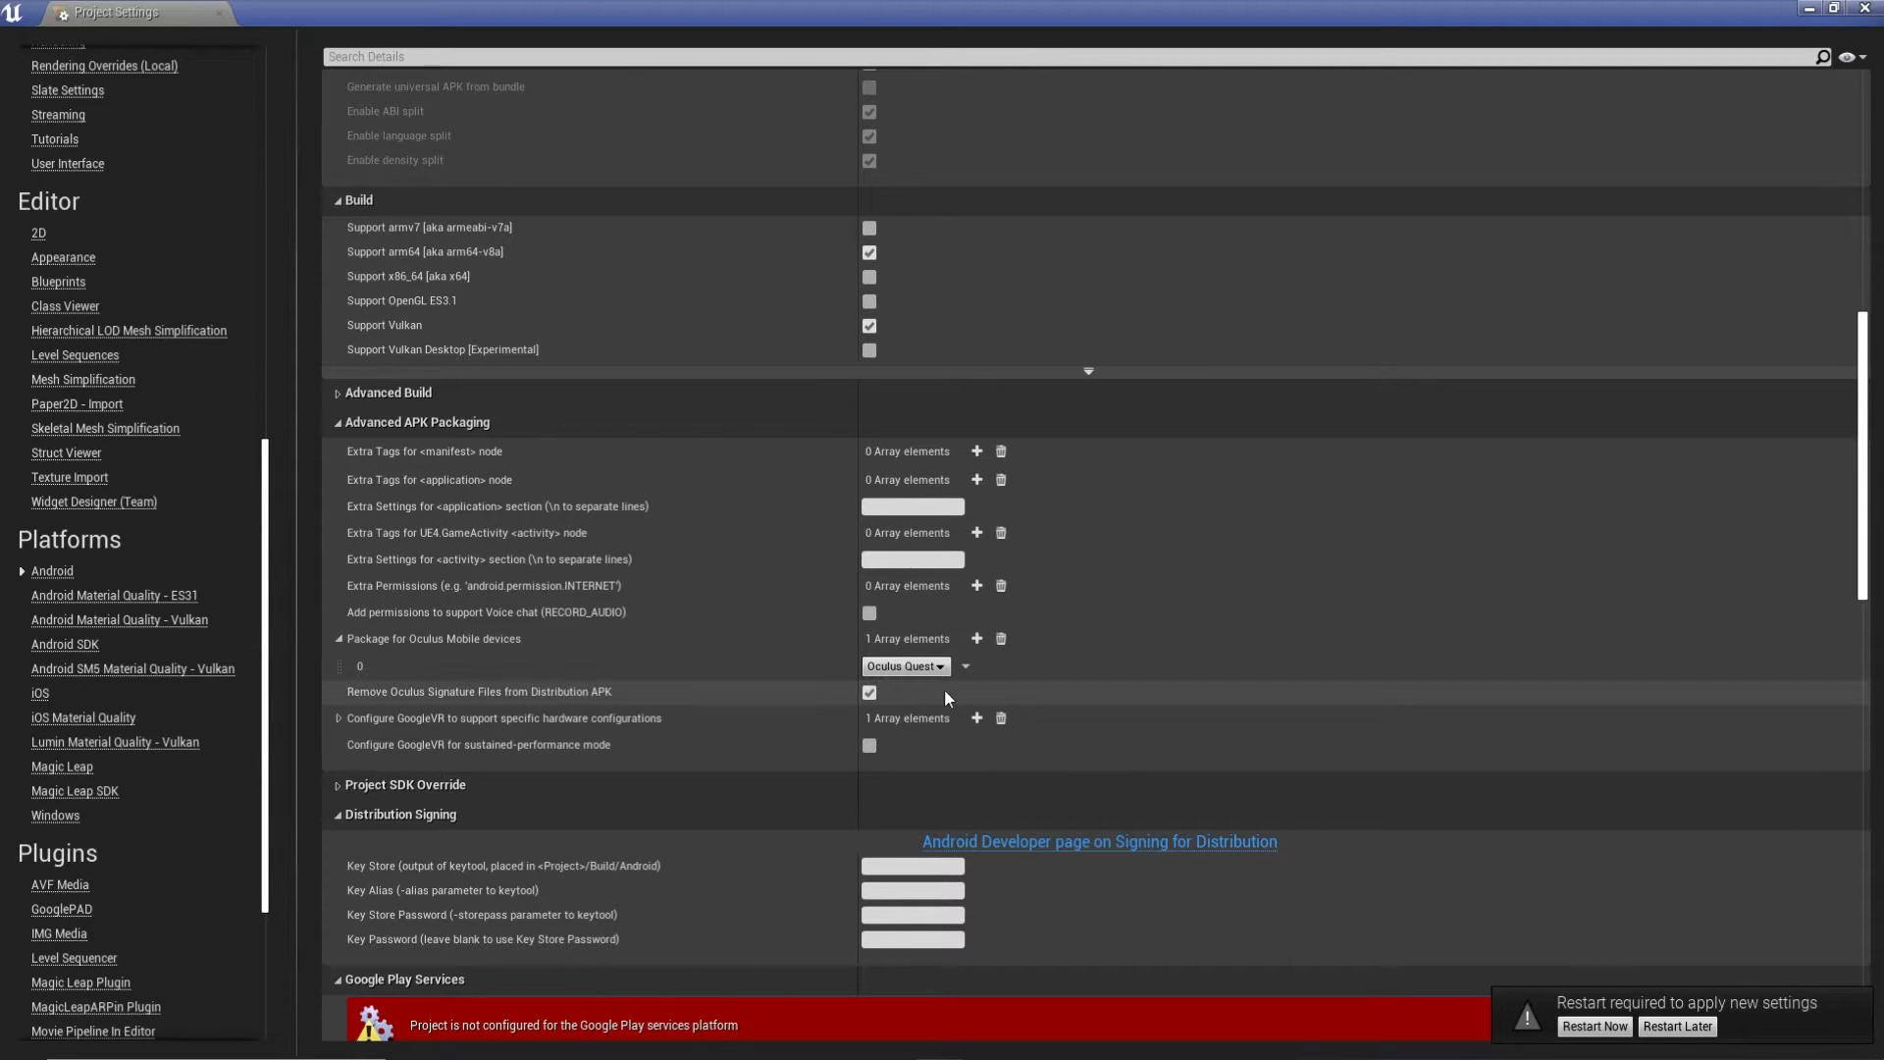
# Check the Android SDK configuration and open the OculusVR plugin settings.
pyautogui.scroll(-7, 703, 738)
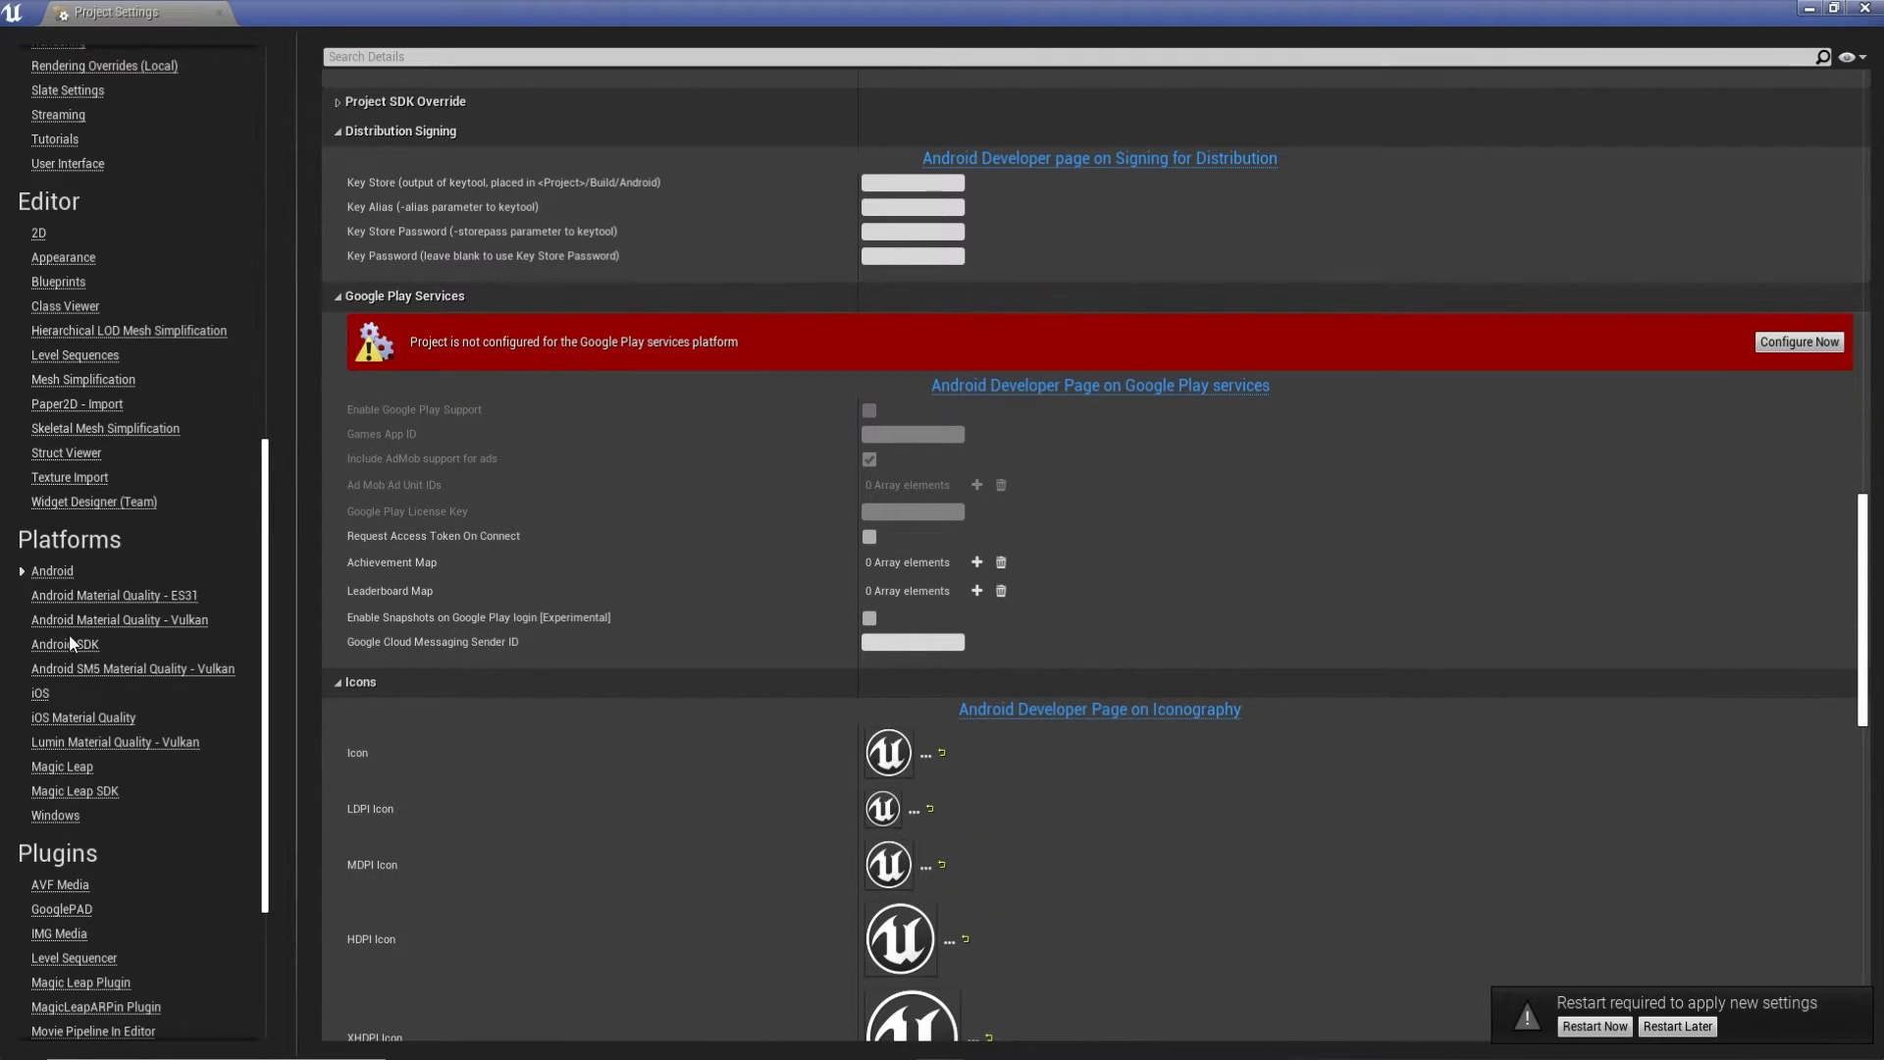
pyautogui.click(71, 646)
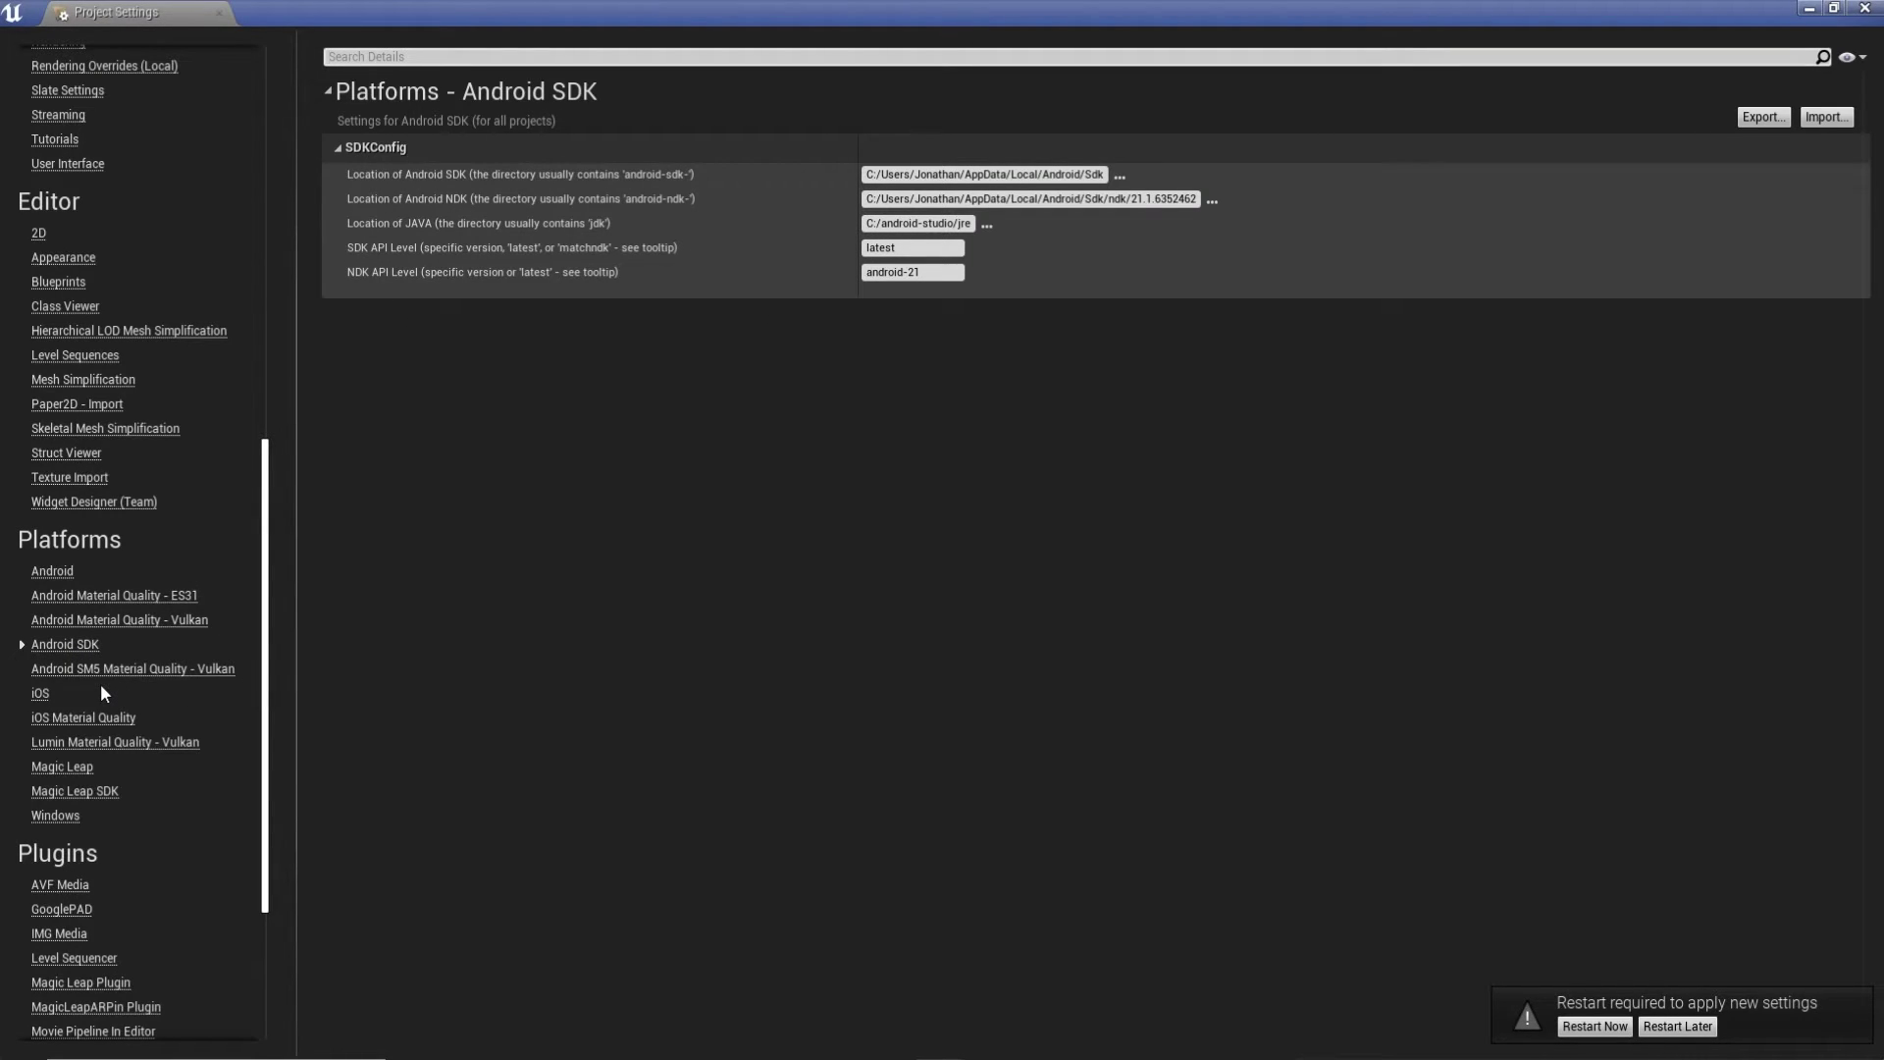
pyautogui.scroll(-3, 101, 684)
pyautogui.scroll(-2, 132, 675)
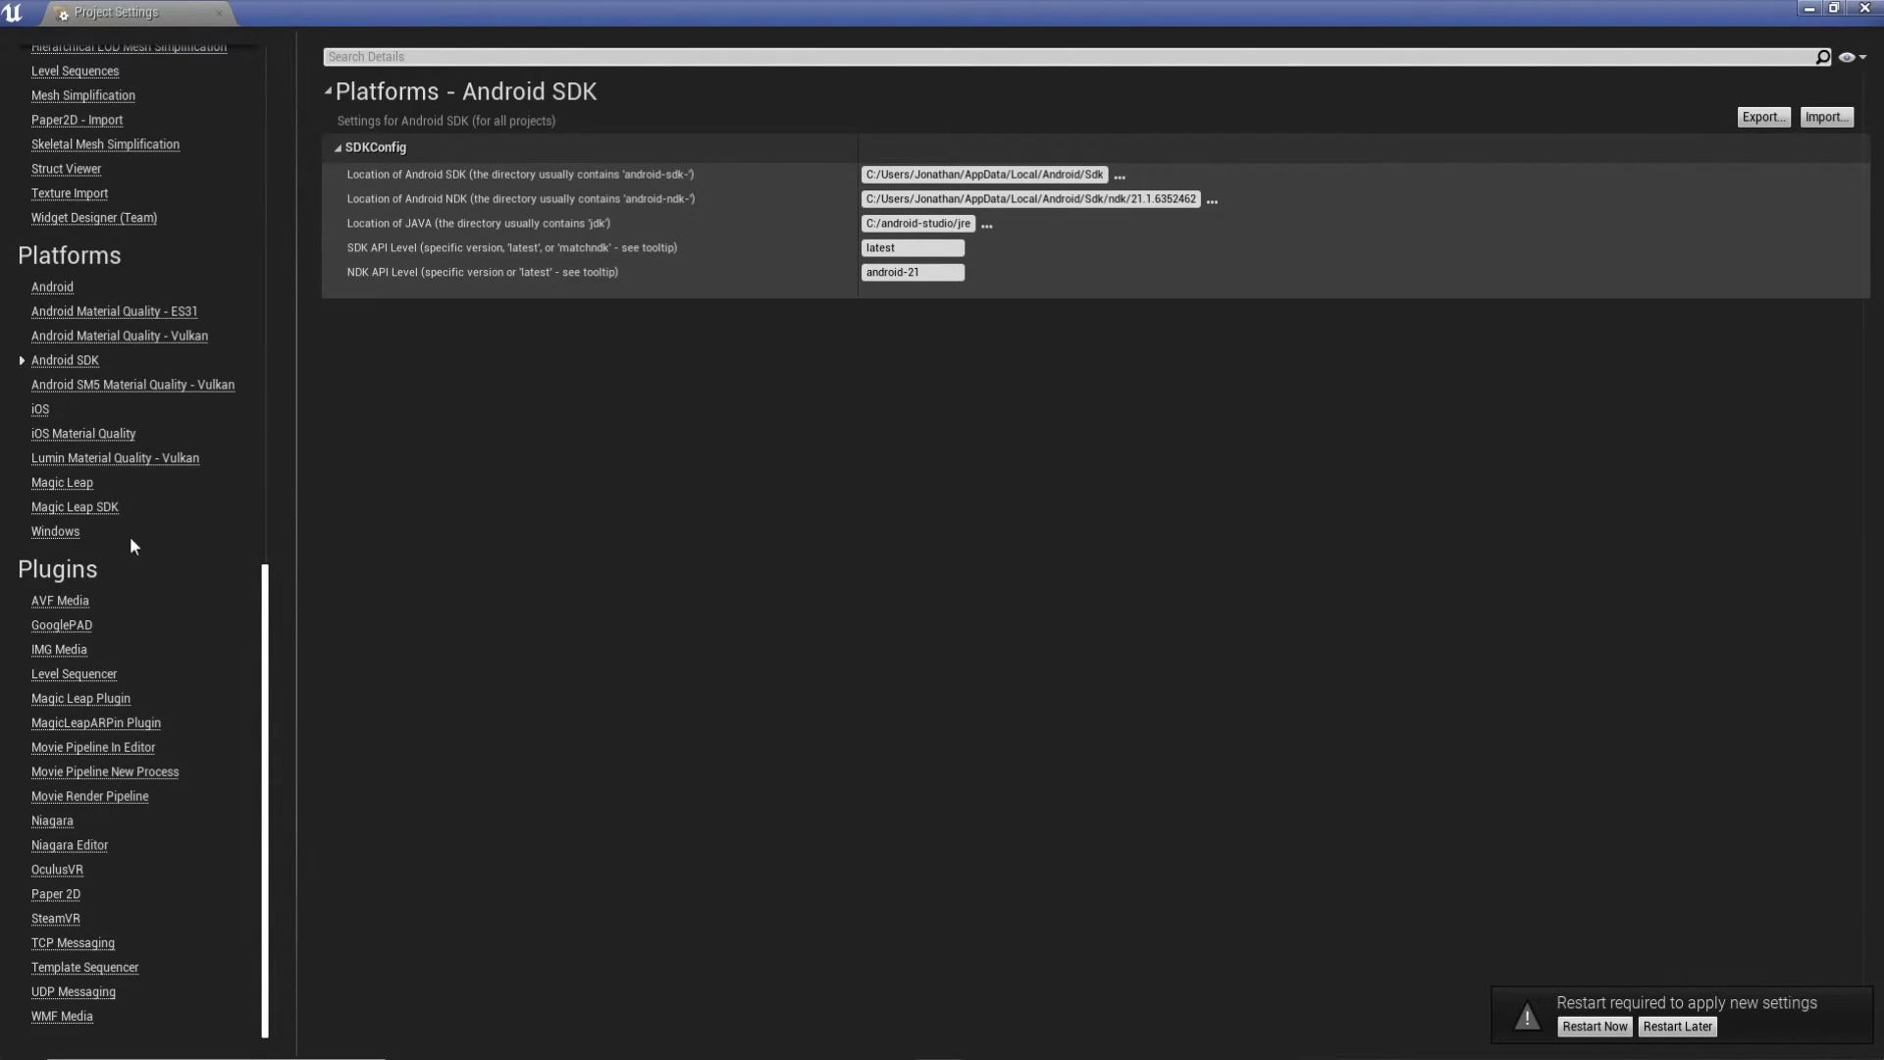
pyautogui.click(54, 870)
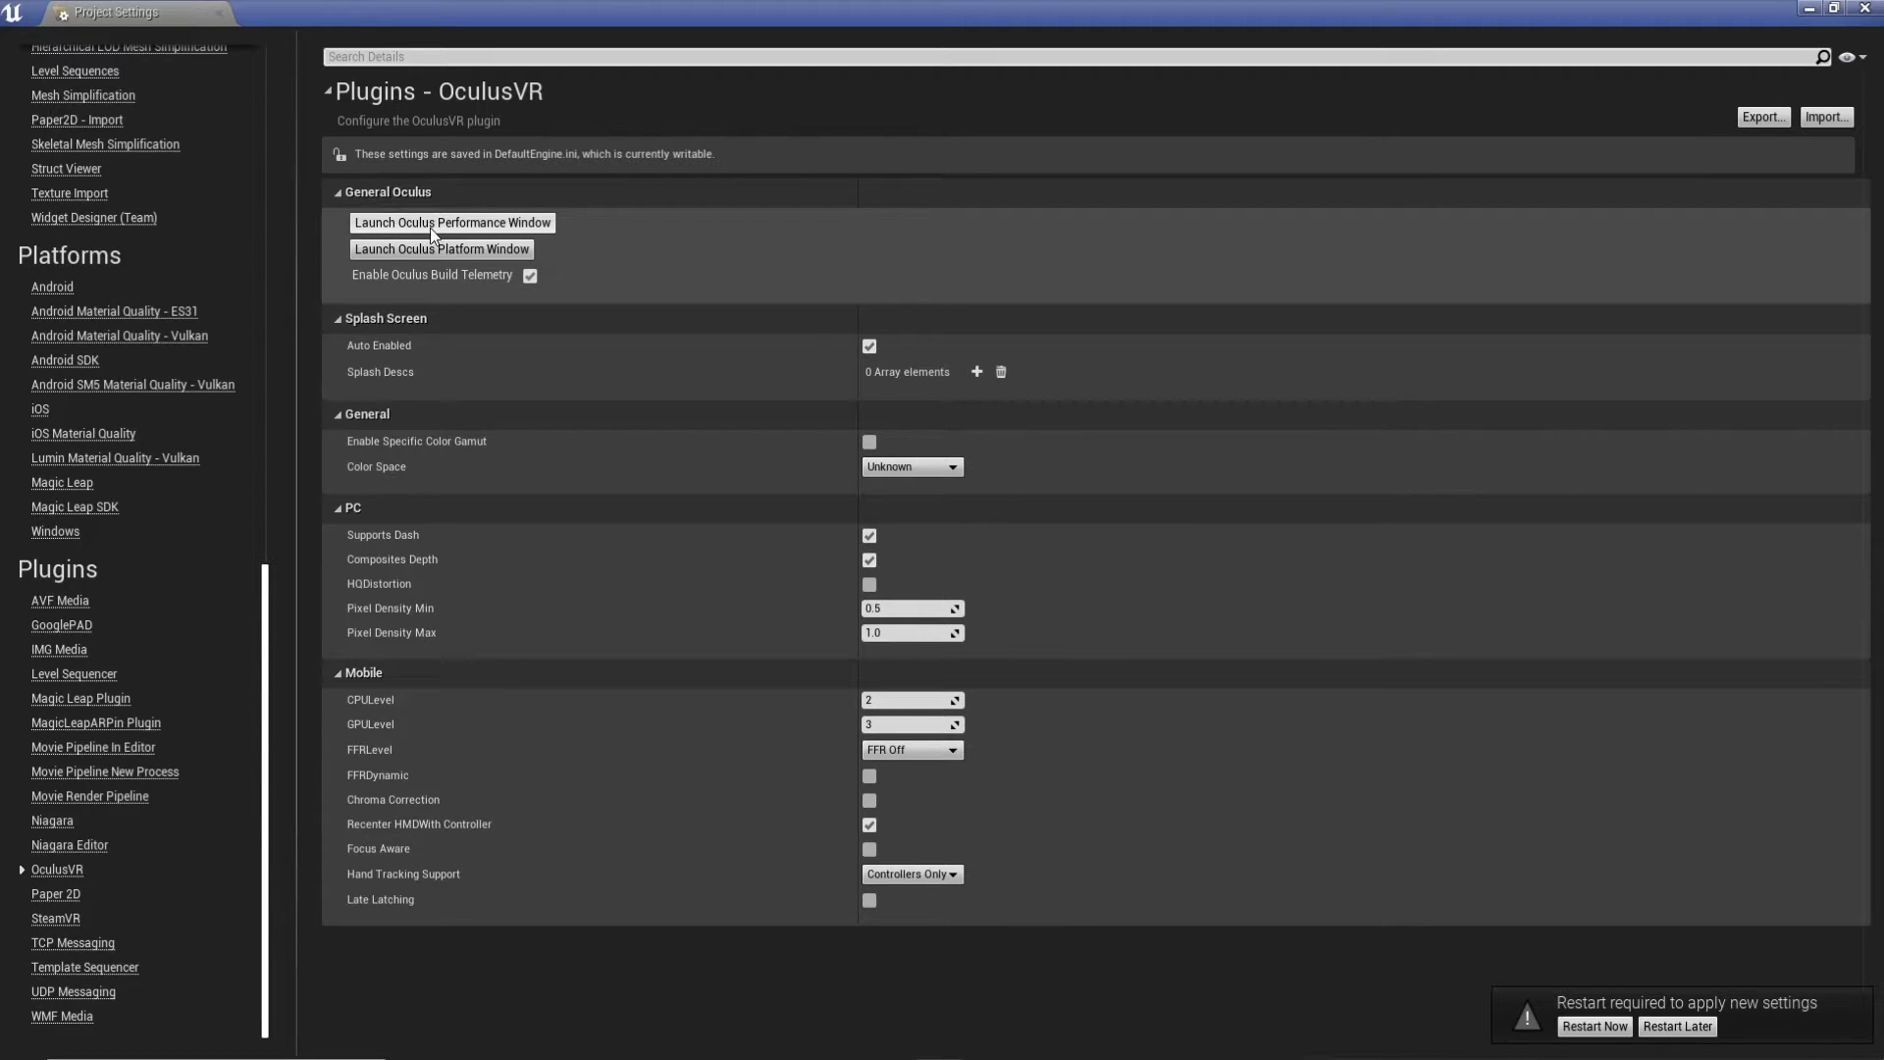
# Review the Oculus Performance Check recommendations for the Mobile target platform, and close the check.
pyautogui.click(476, 227)
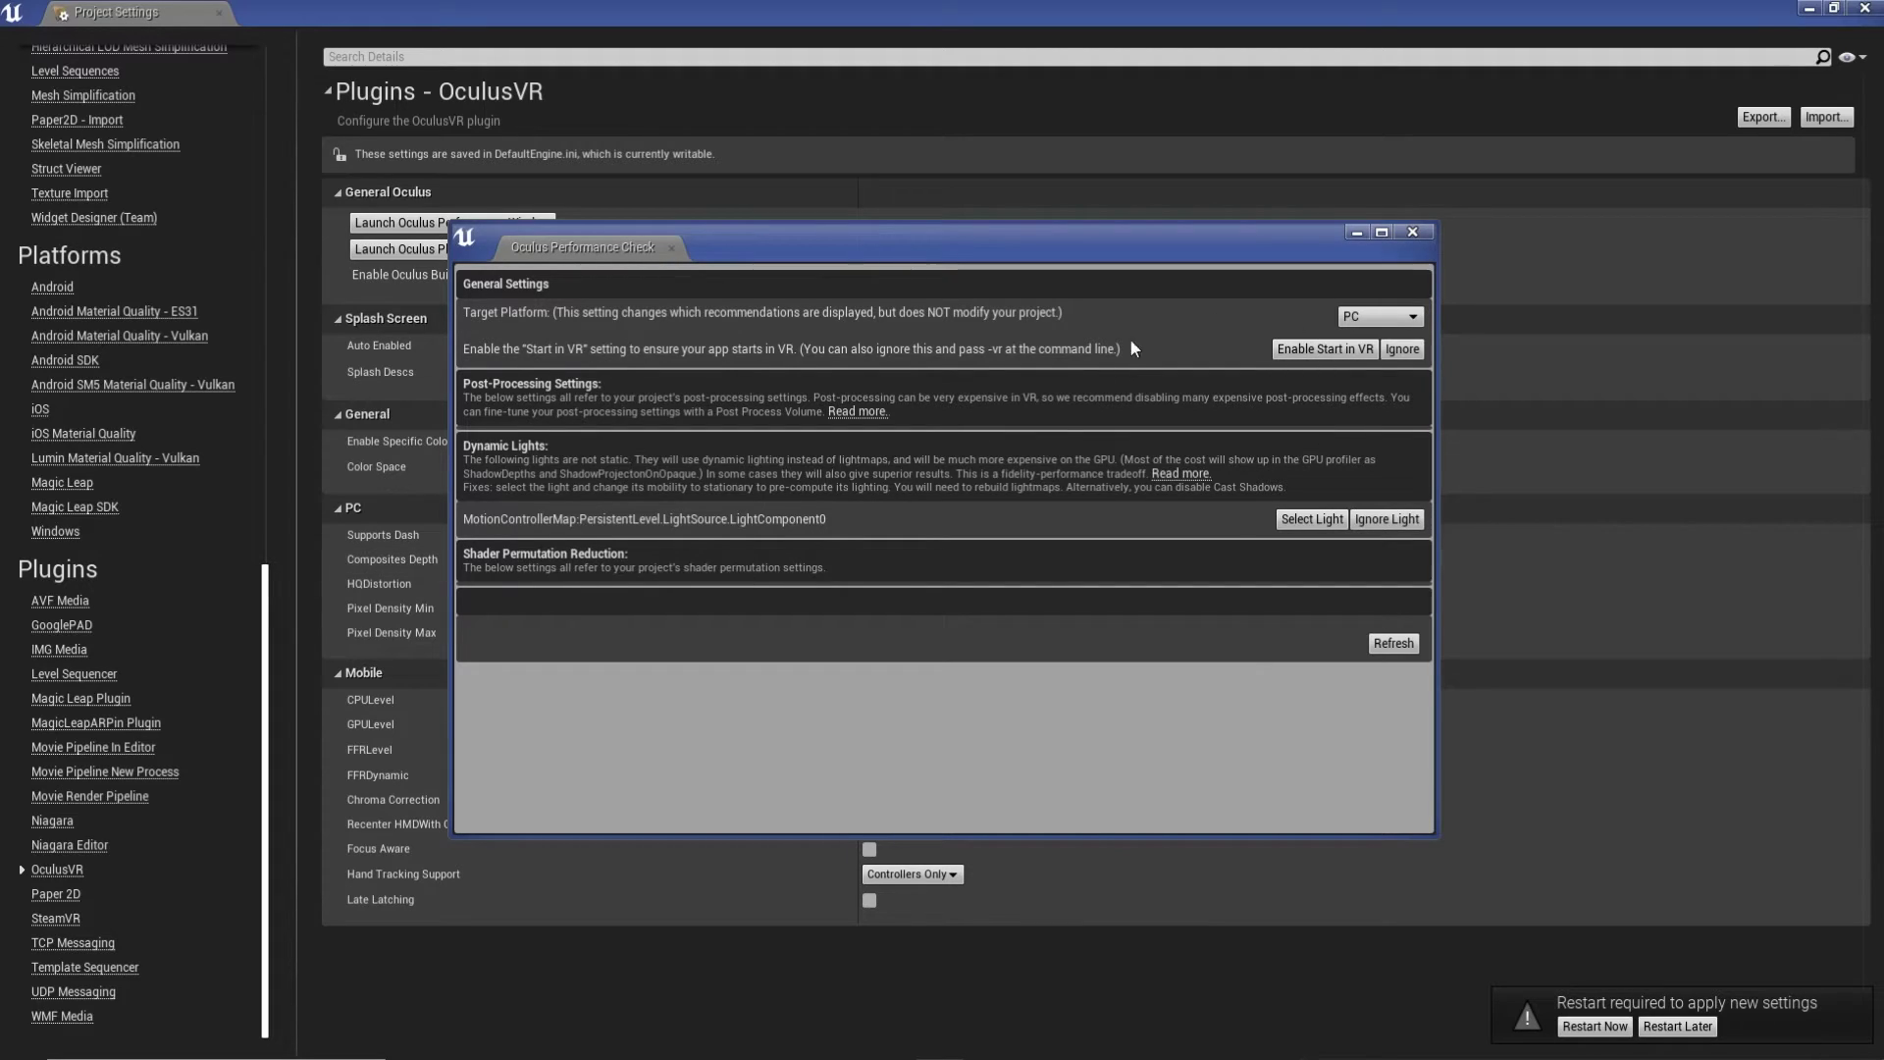
pyautogui.click(1379, 316)
pyautogui.click(1370, 350)
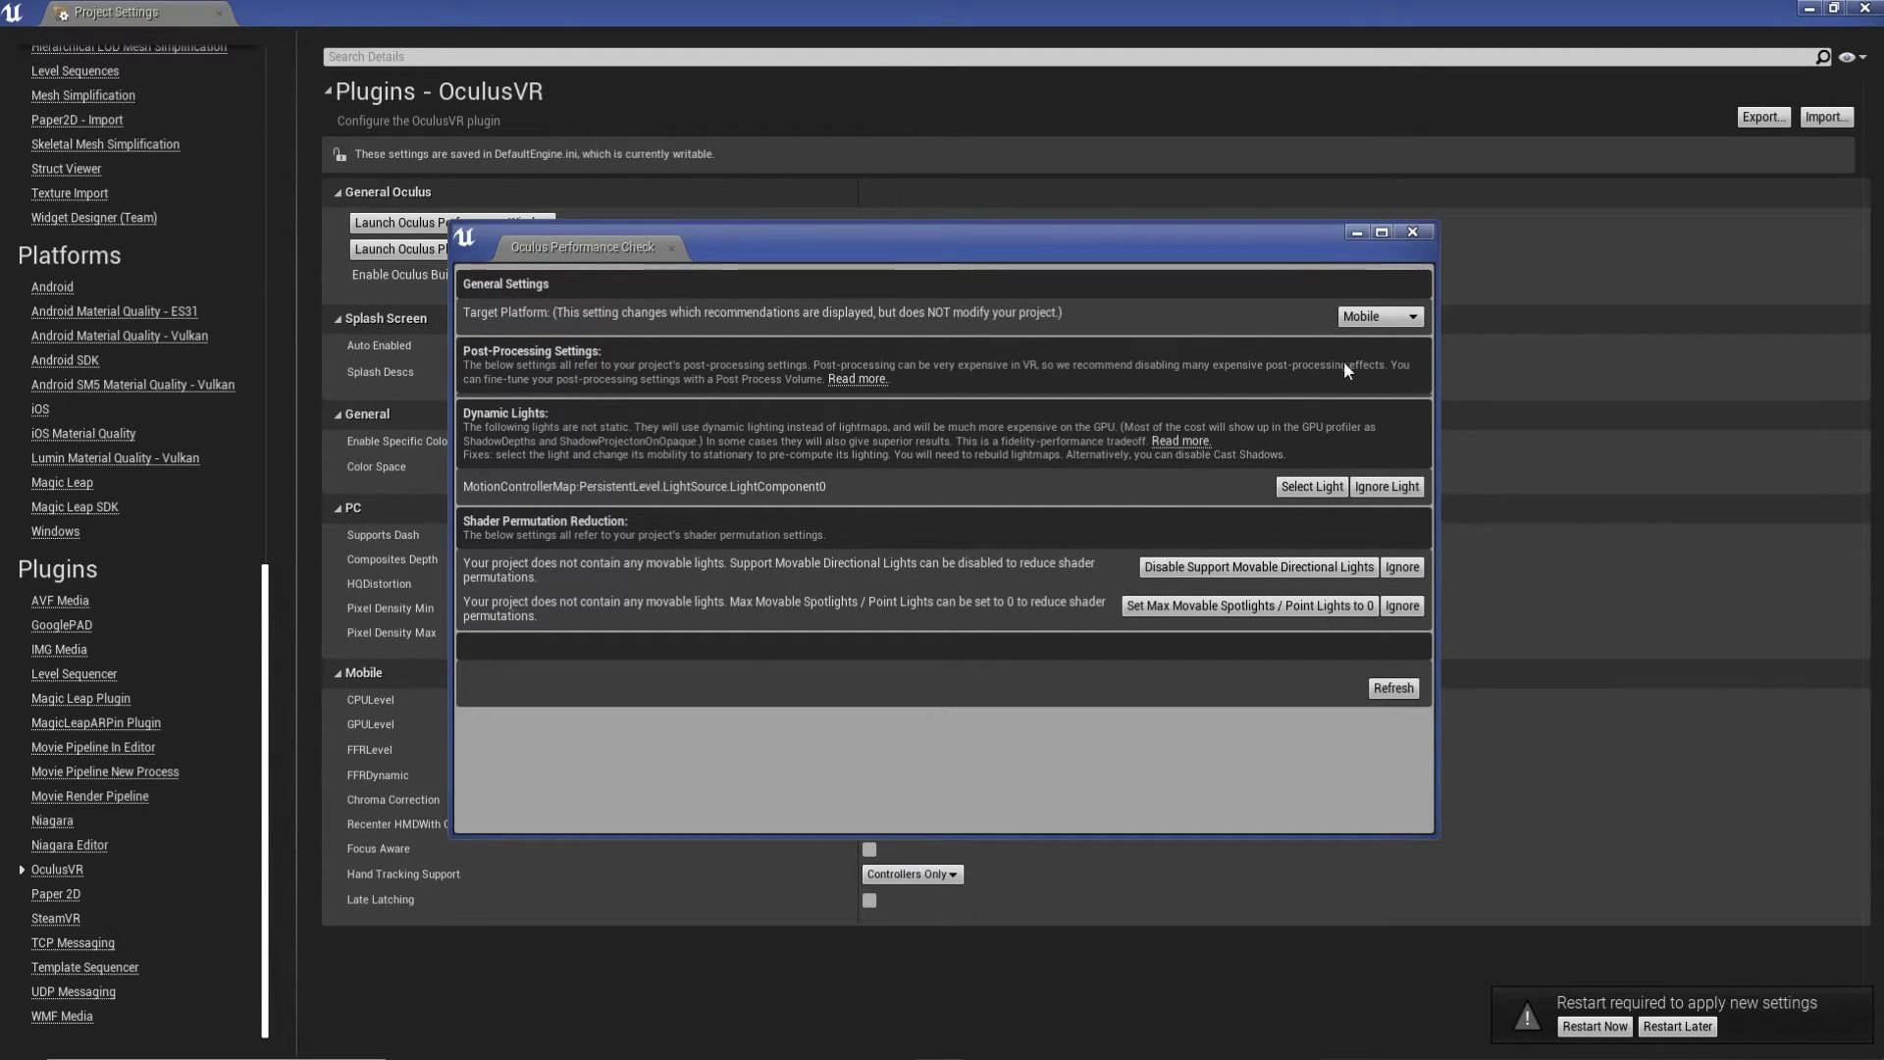
pyautogui.click(1412, 233)
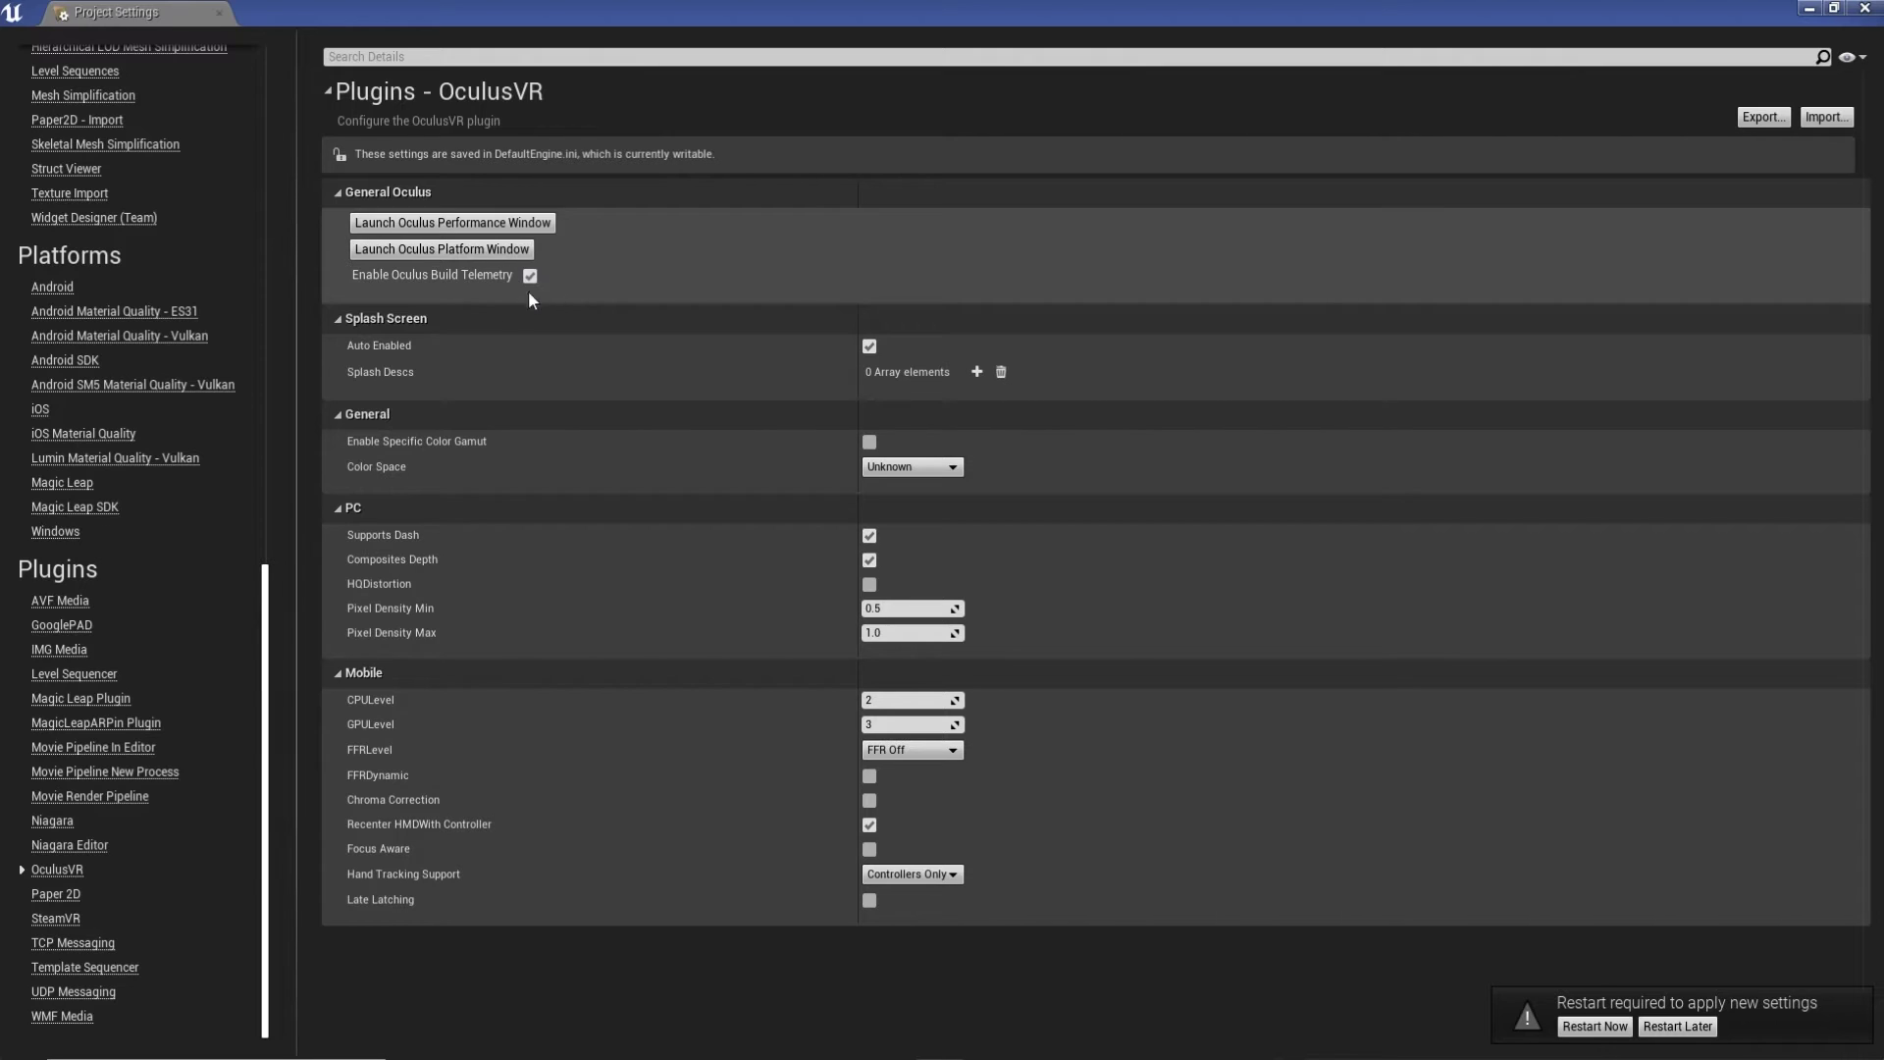
# In the OculusVR settings, set the Color Space to Quest and enable the specific color gamut and HQDistortion.
pyautogui.click(917, 470)
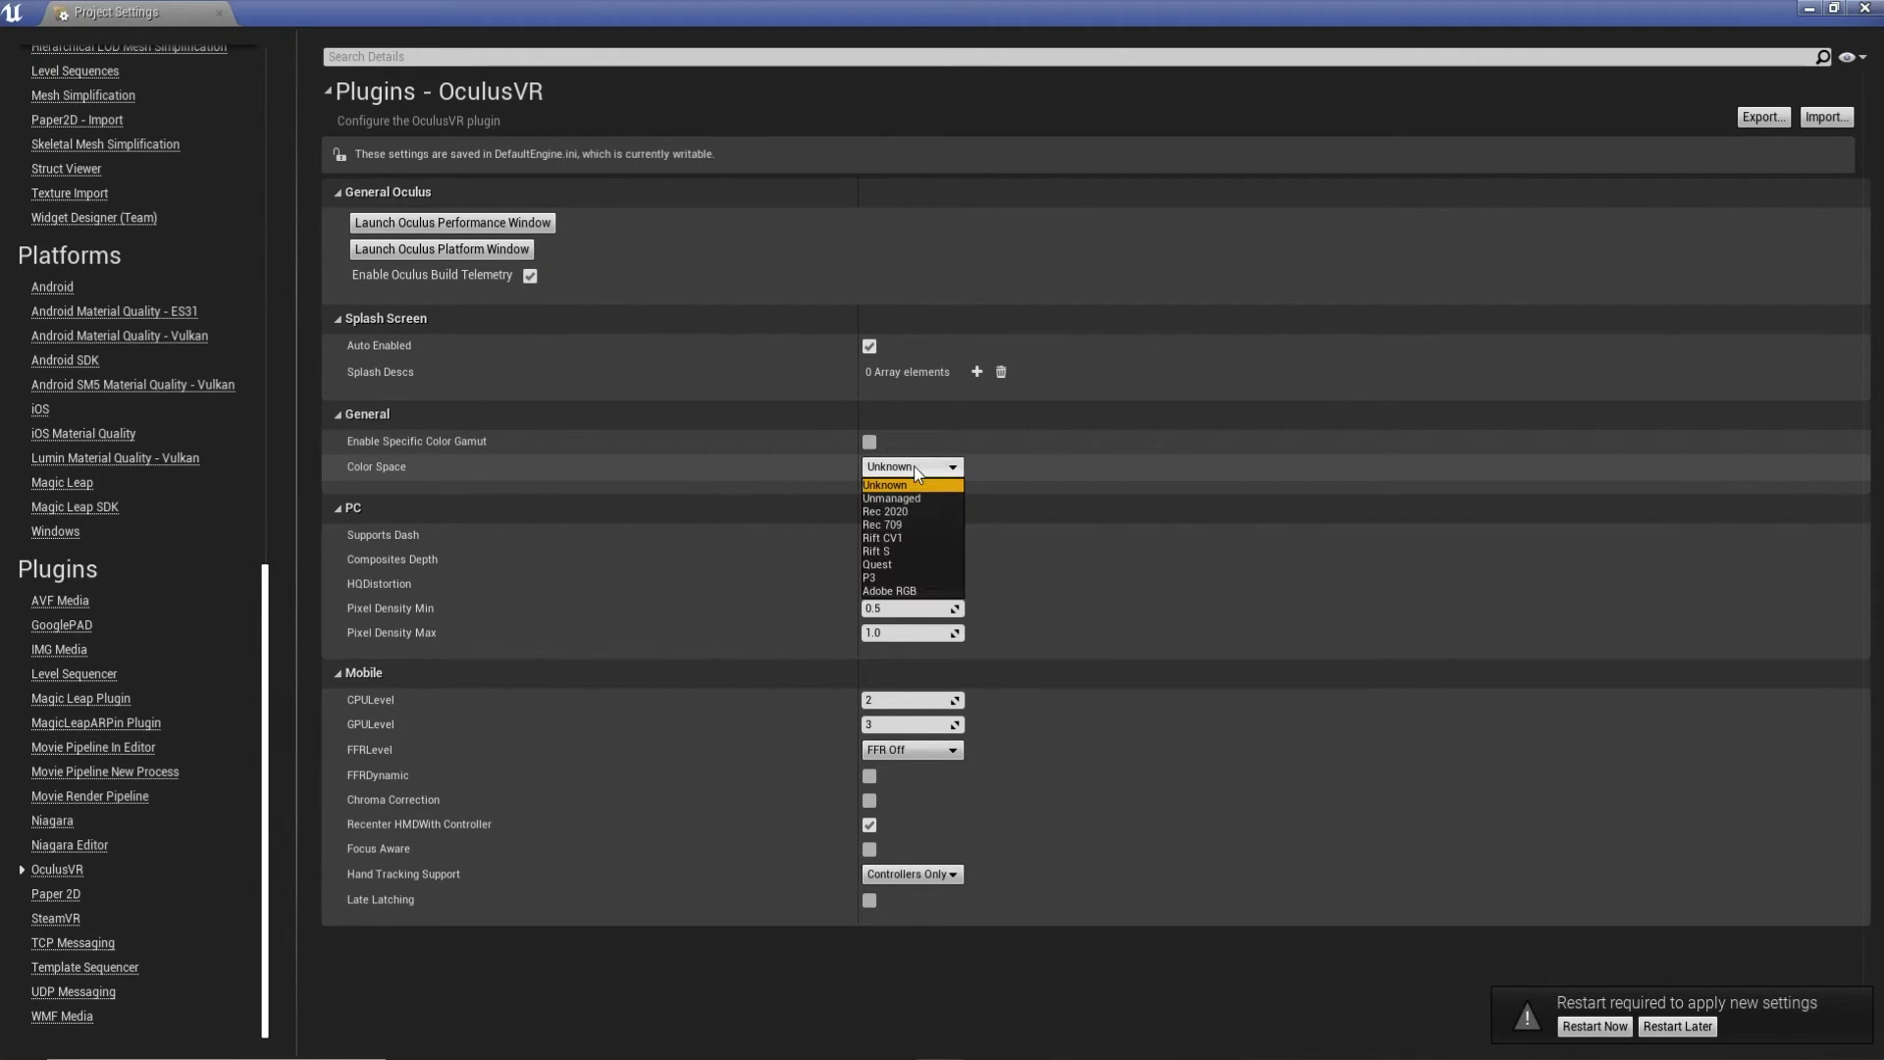
pyautogui.click(887, 565)
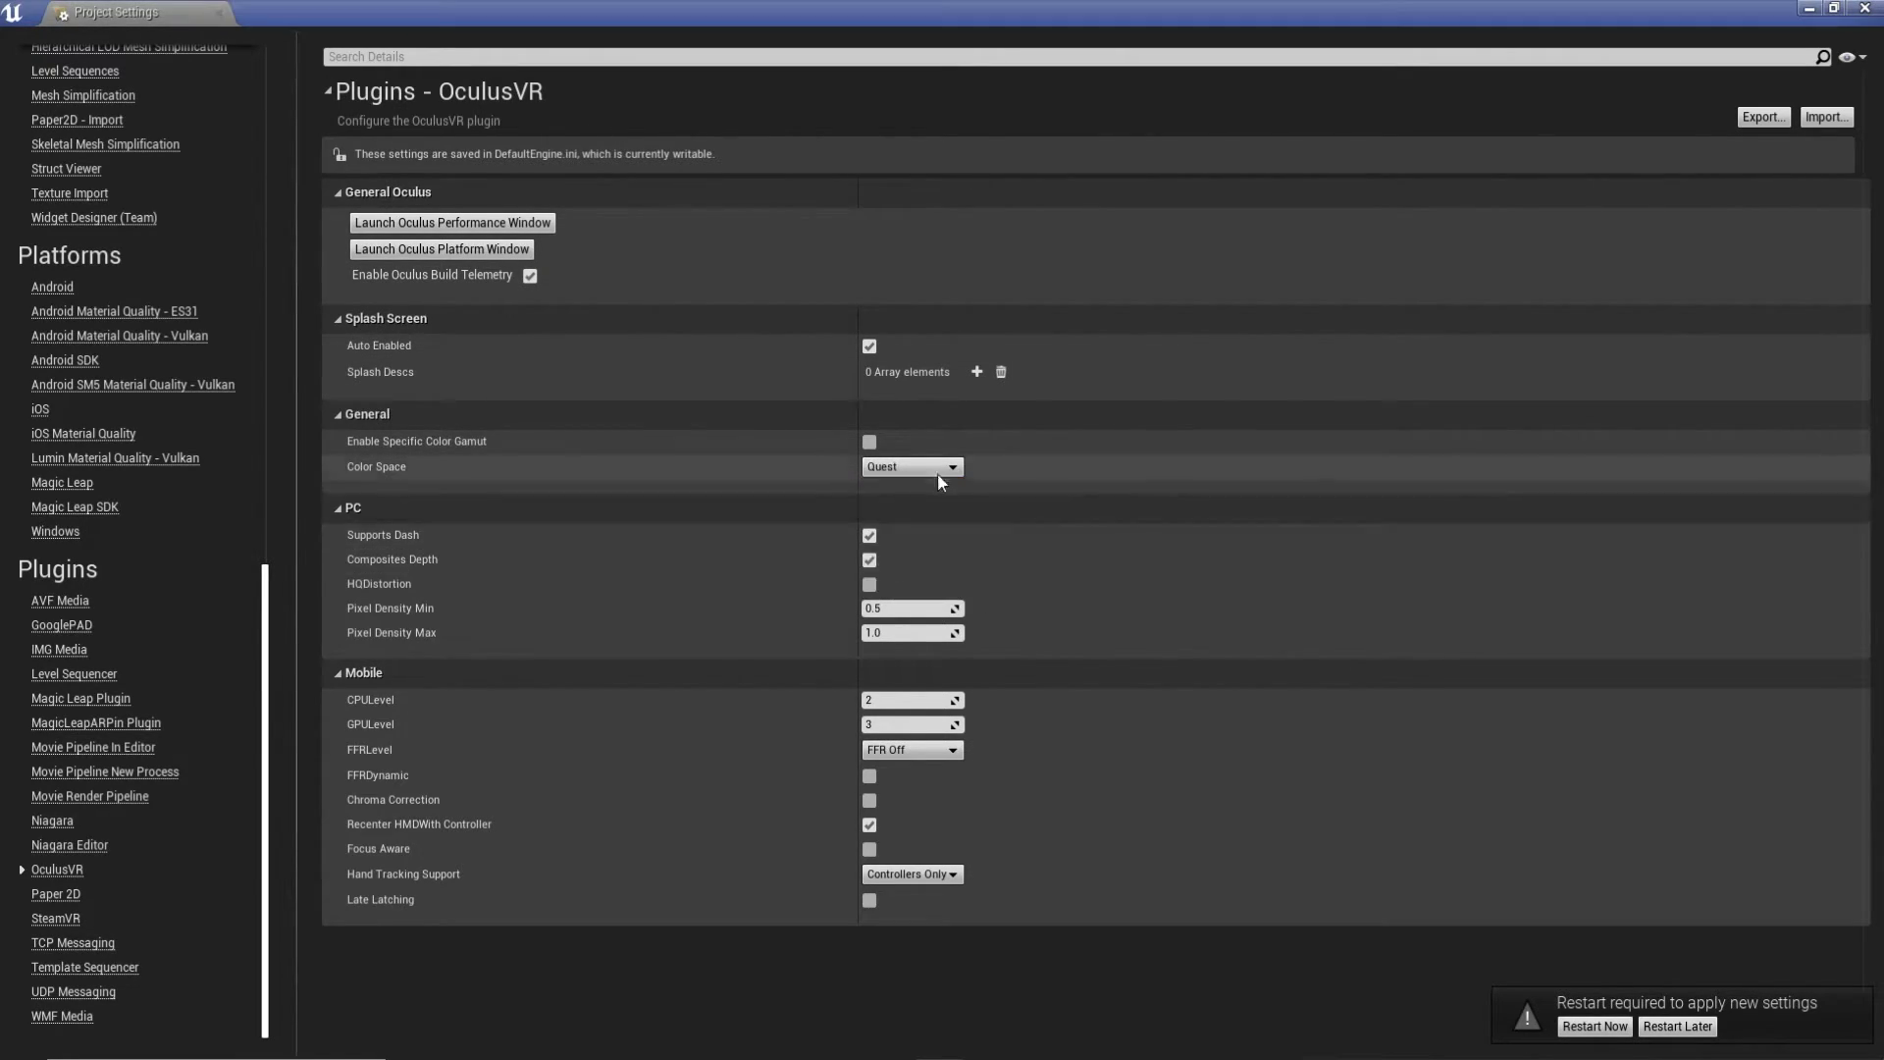
pyautogui.click(870, 442)
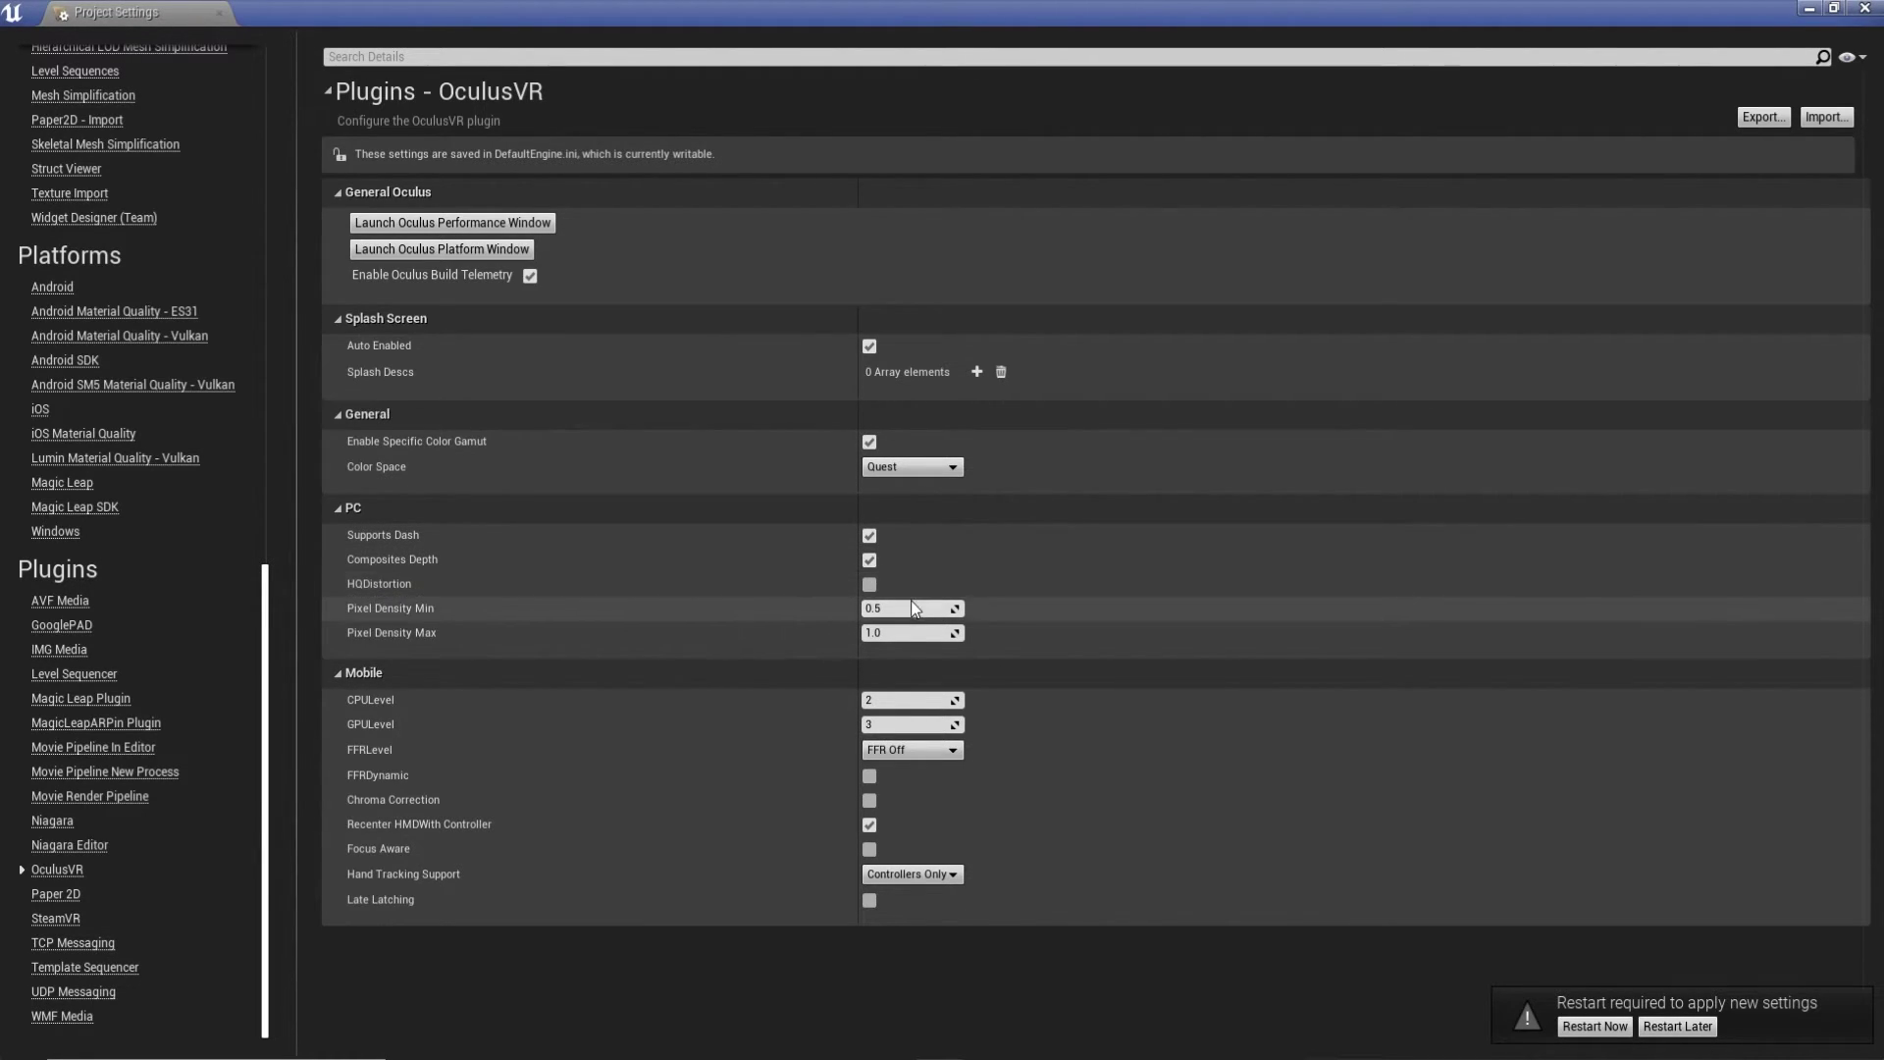
pyautogui.click(875, 589)
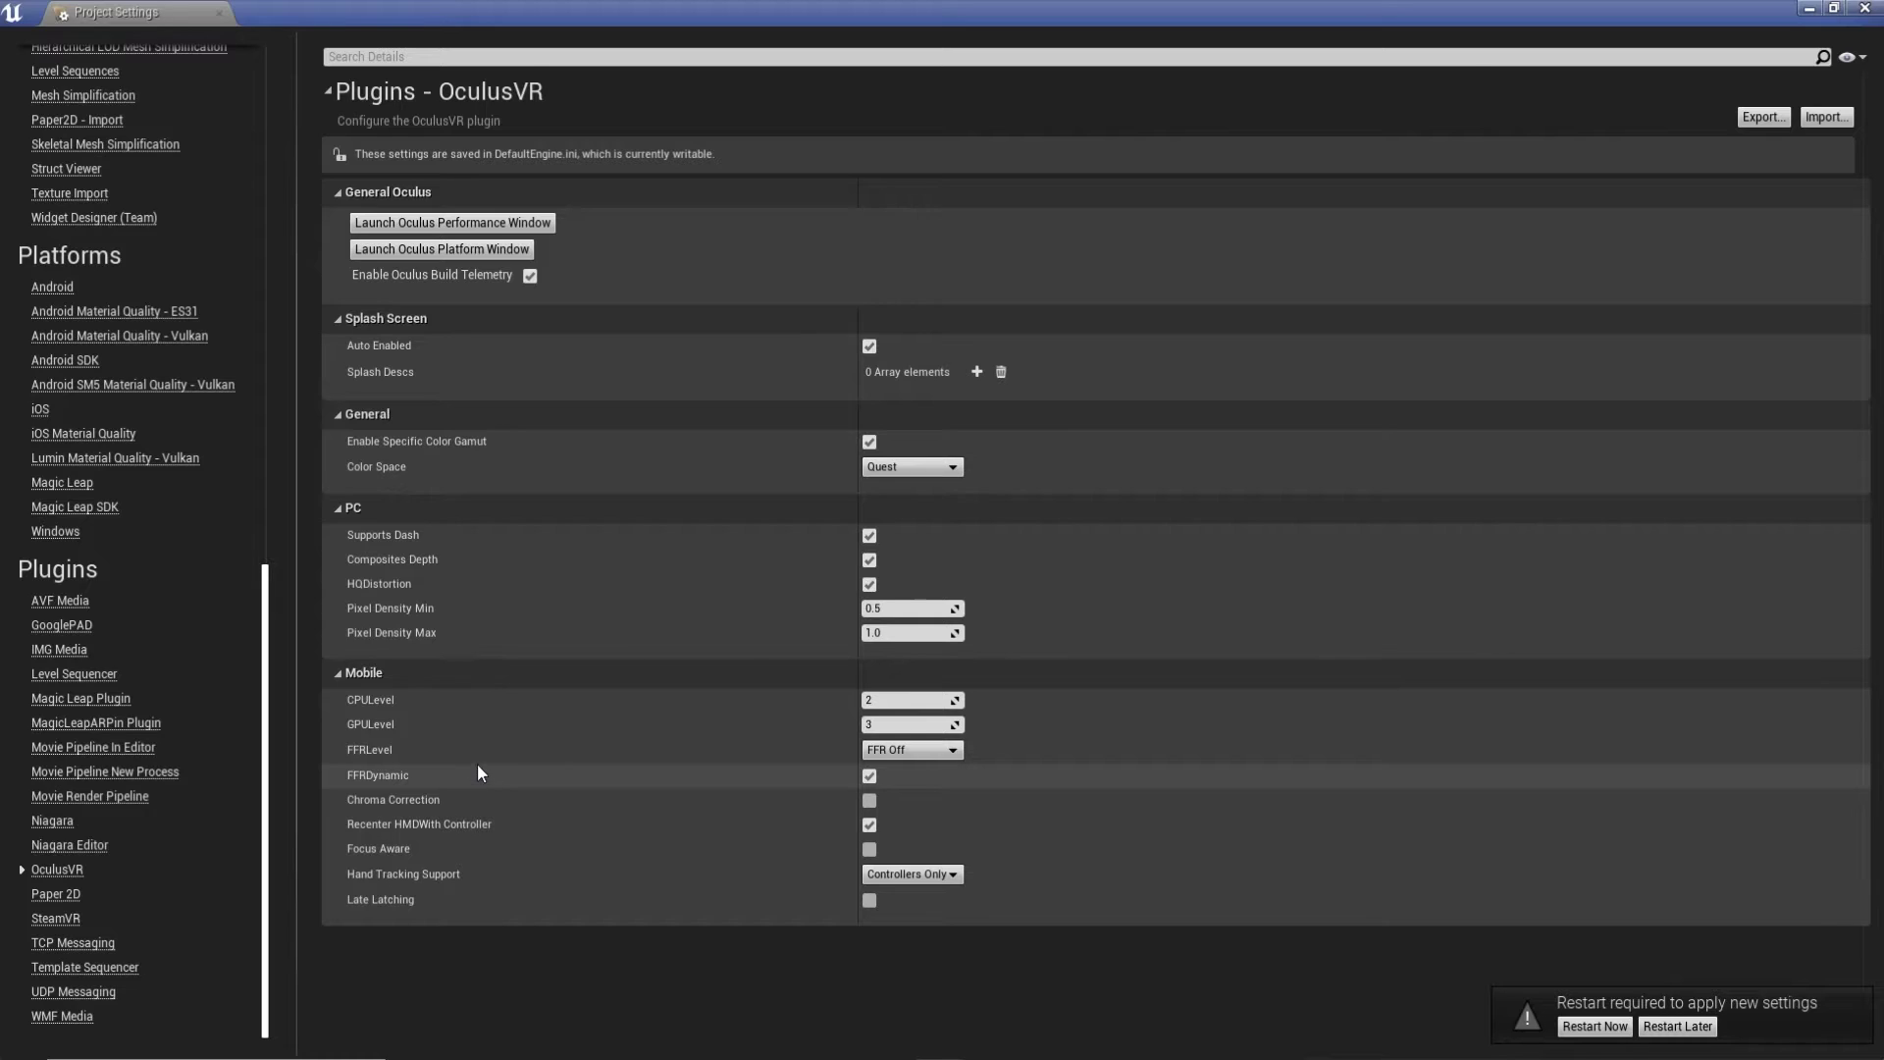
# In the OculusVR mobile settings, set FFRLevel to FFR Low and enable FFRDynamic, Chroma Correction, Focus Aware and Late Latching.
pyautogui.click(897, 754)
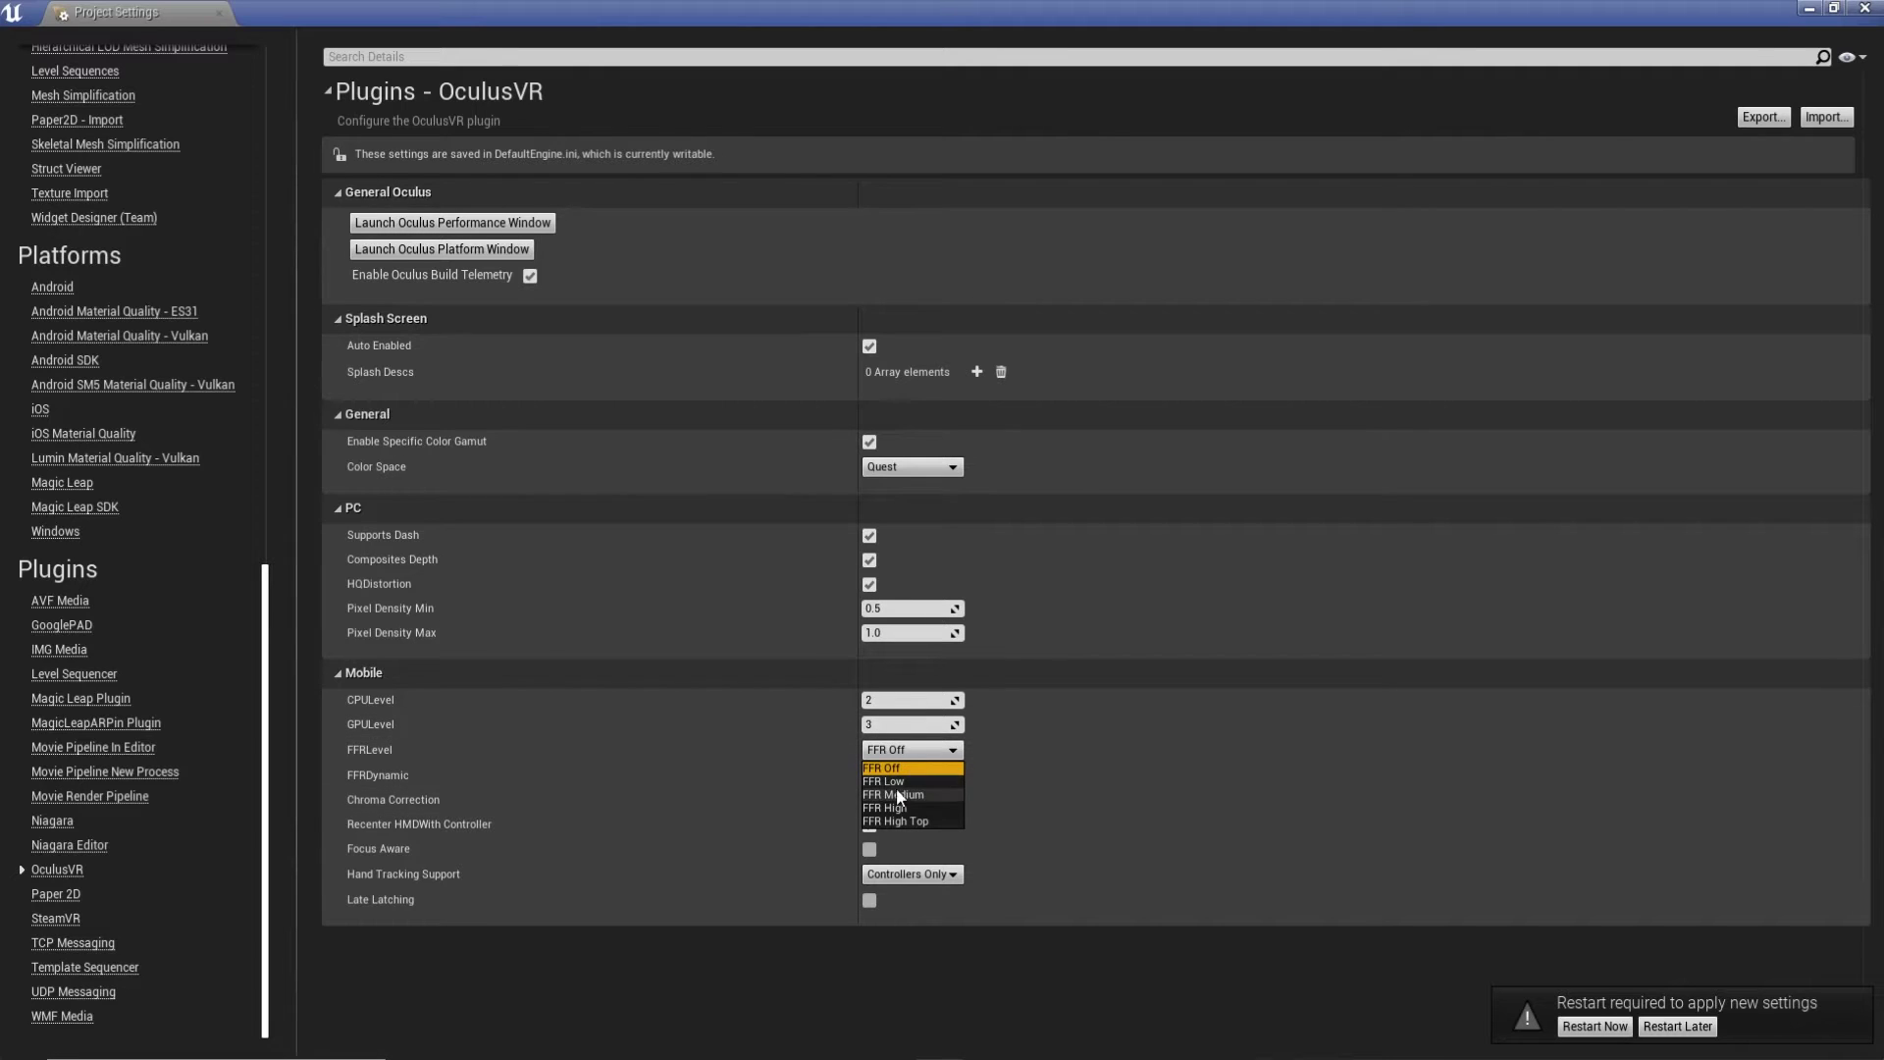
pyautogui.click(897, 782)
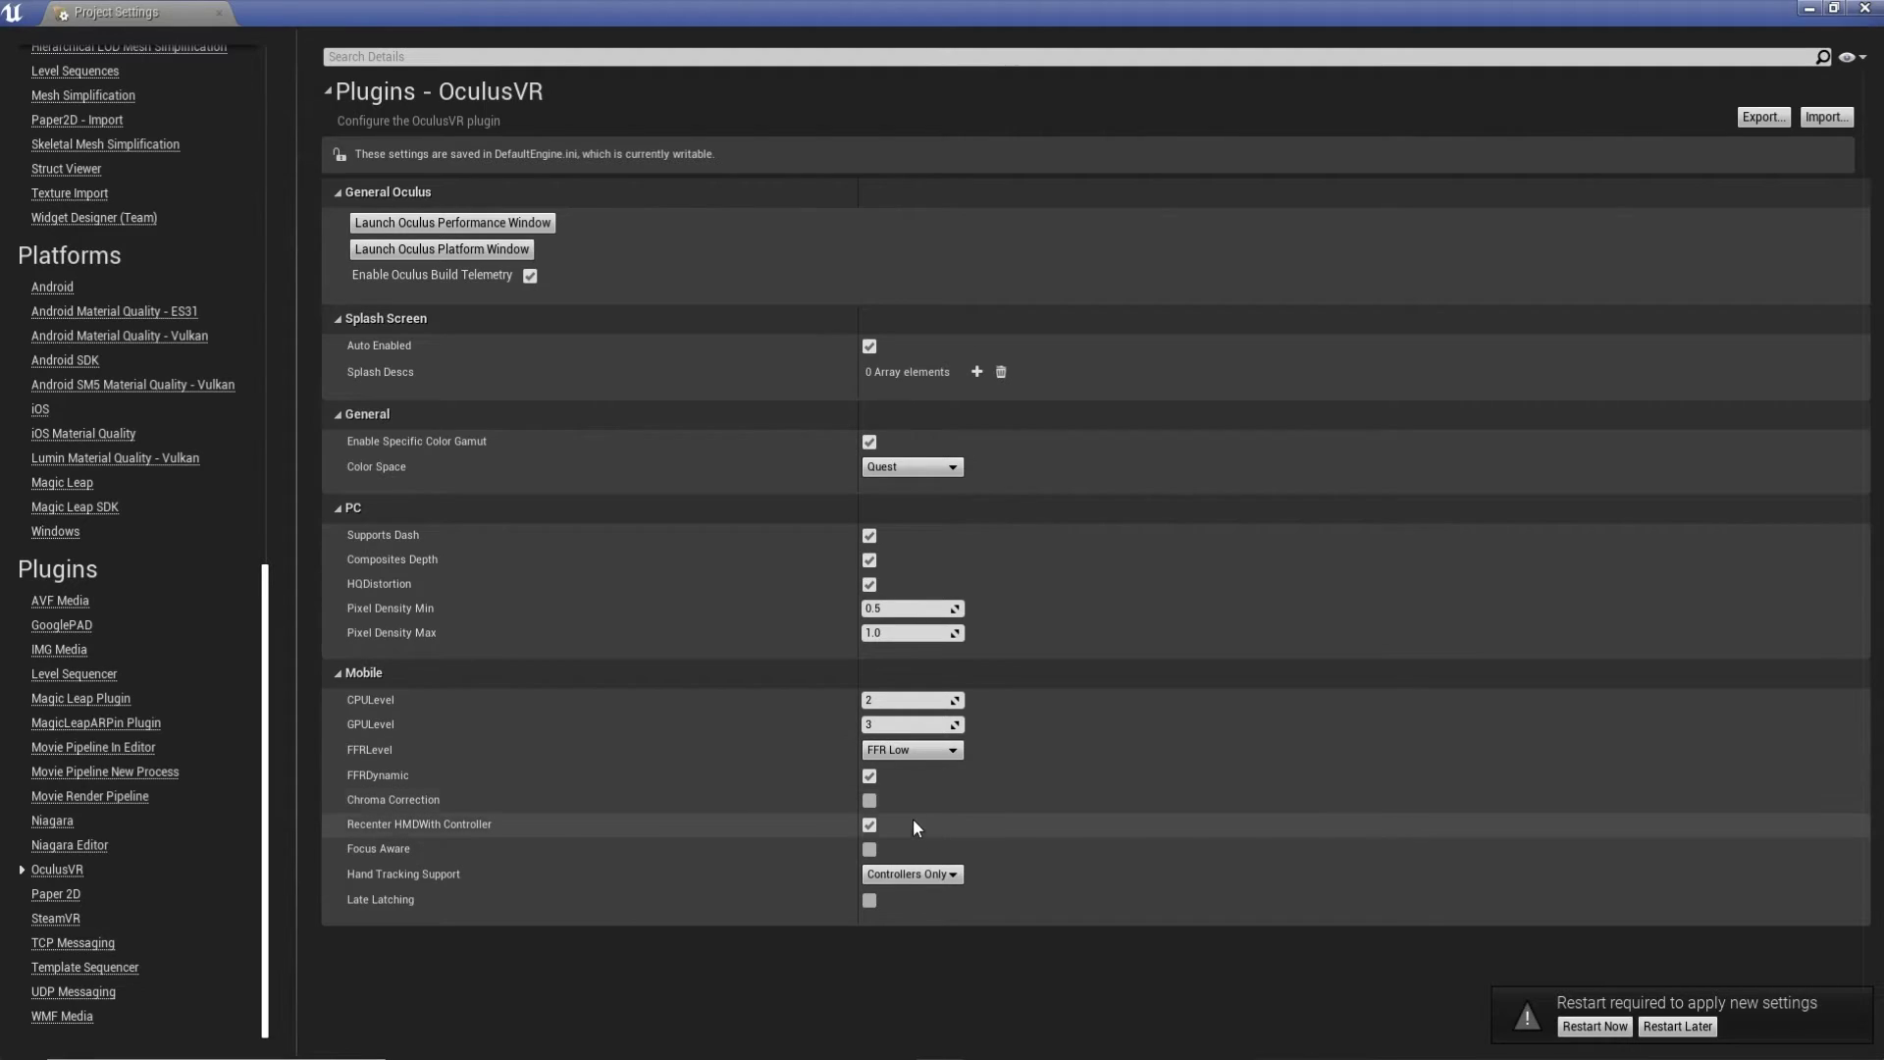
pyautogui.click(870, 801)
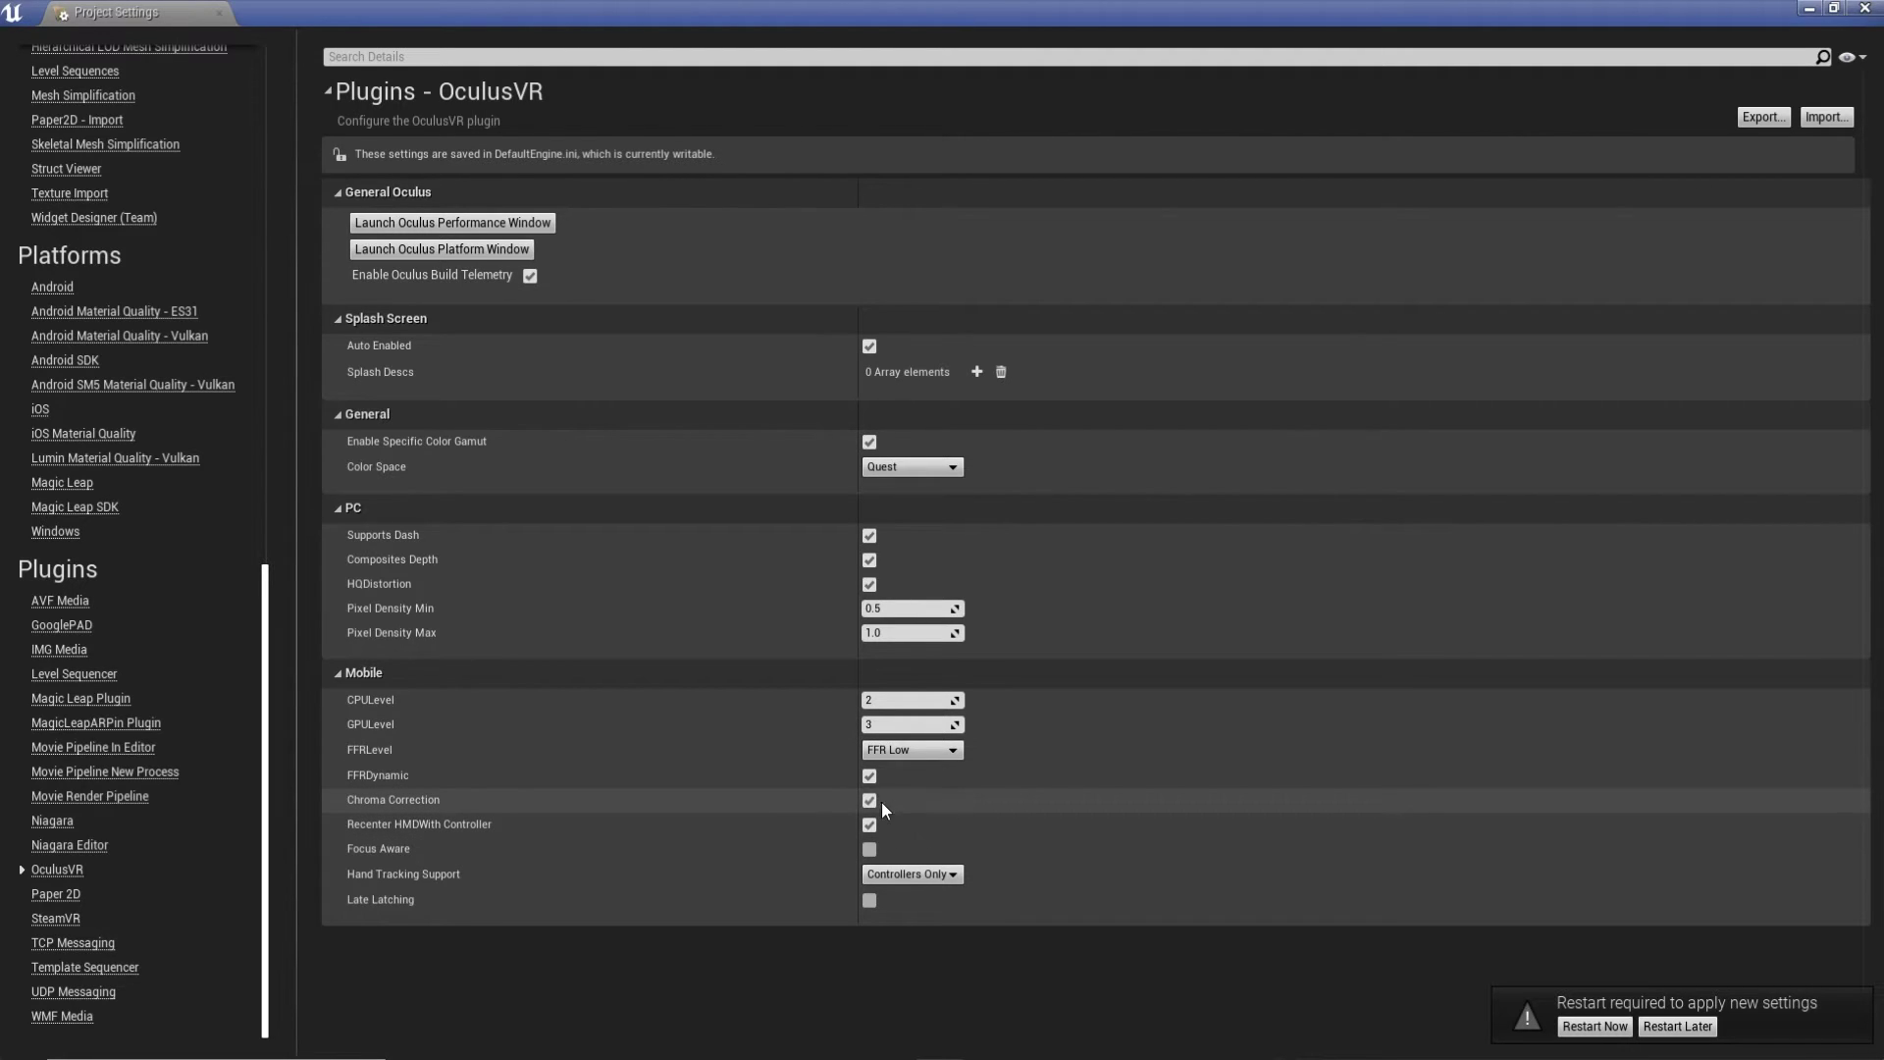
pyautogui.click(869, 850)
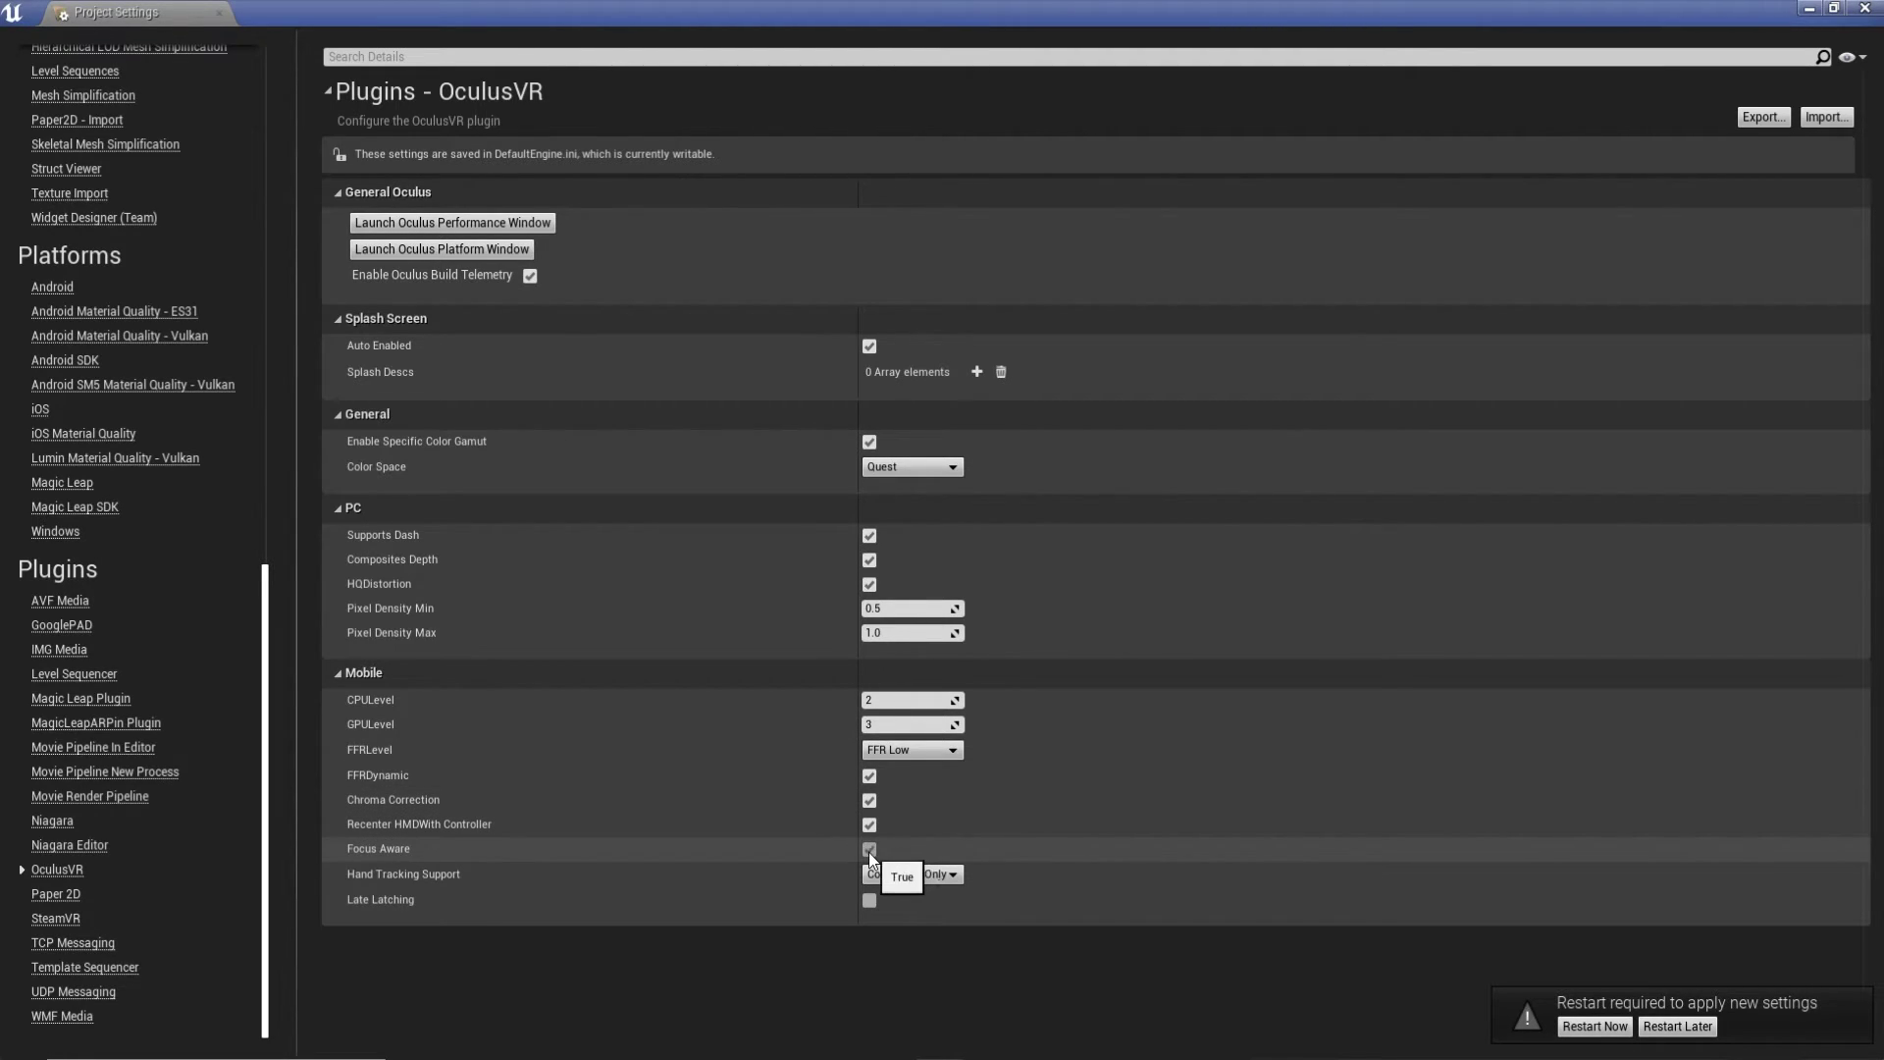
pyautogui.moveTo(408, 852)
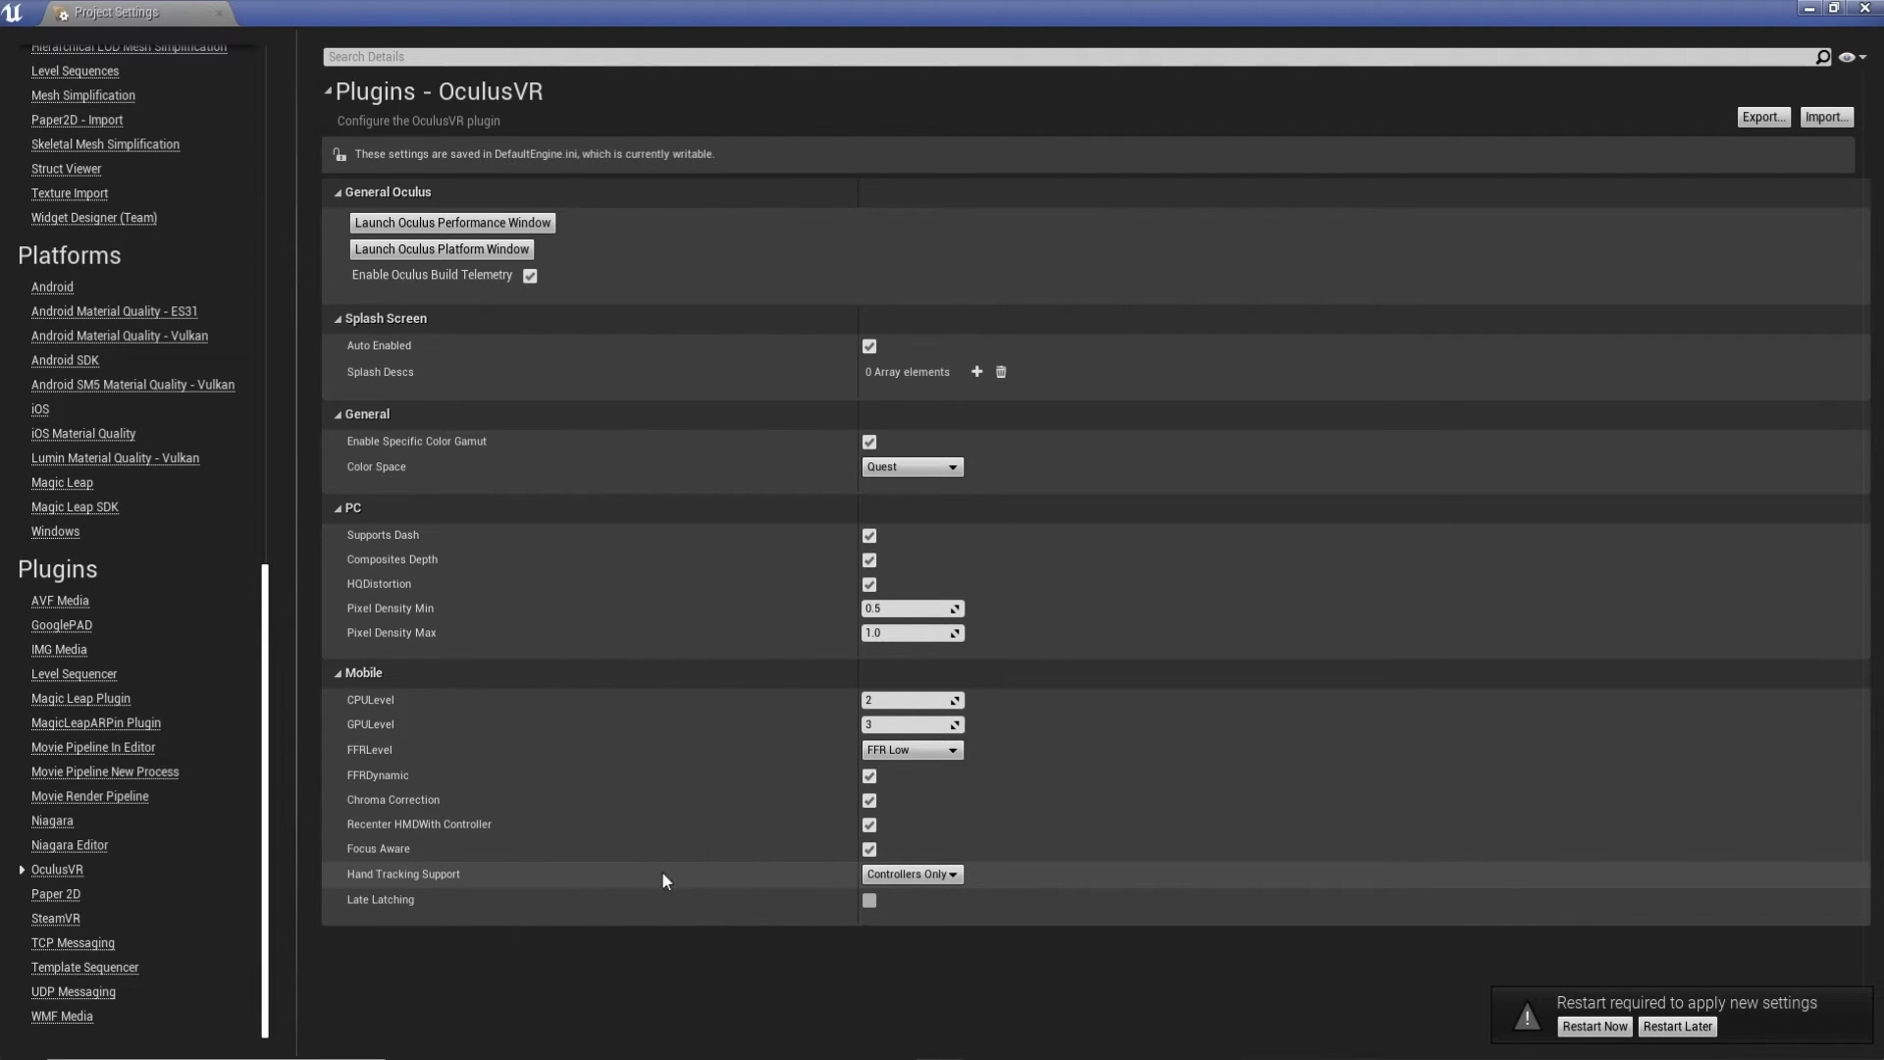
pyautogui.click(909, 874)
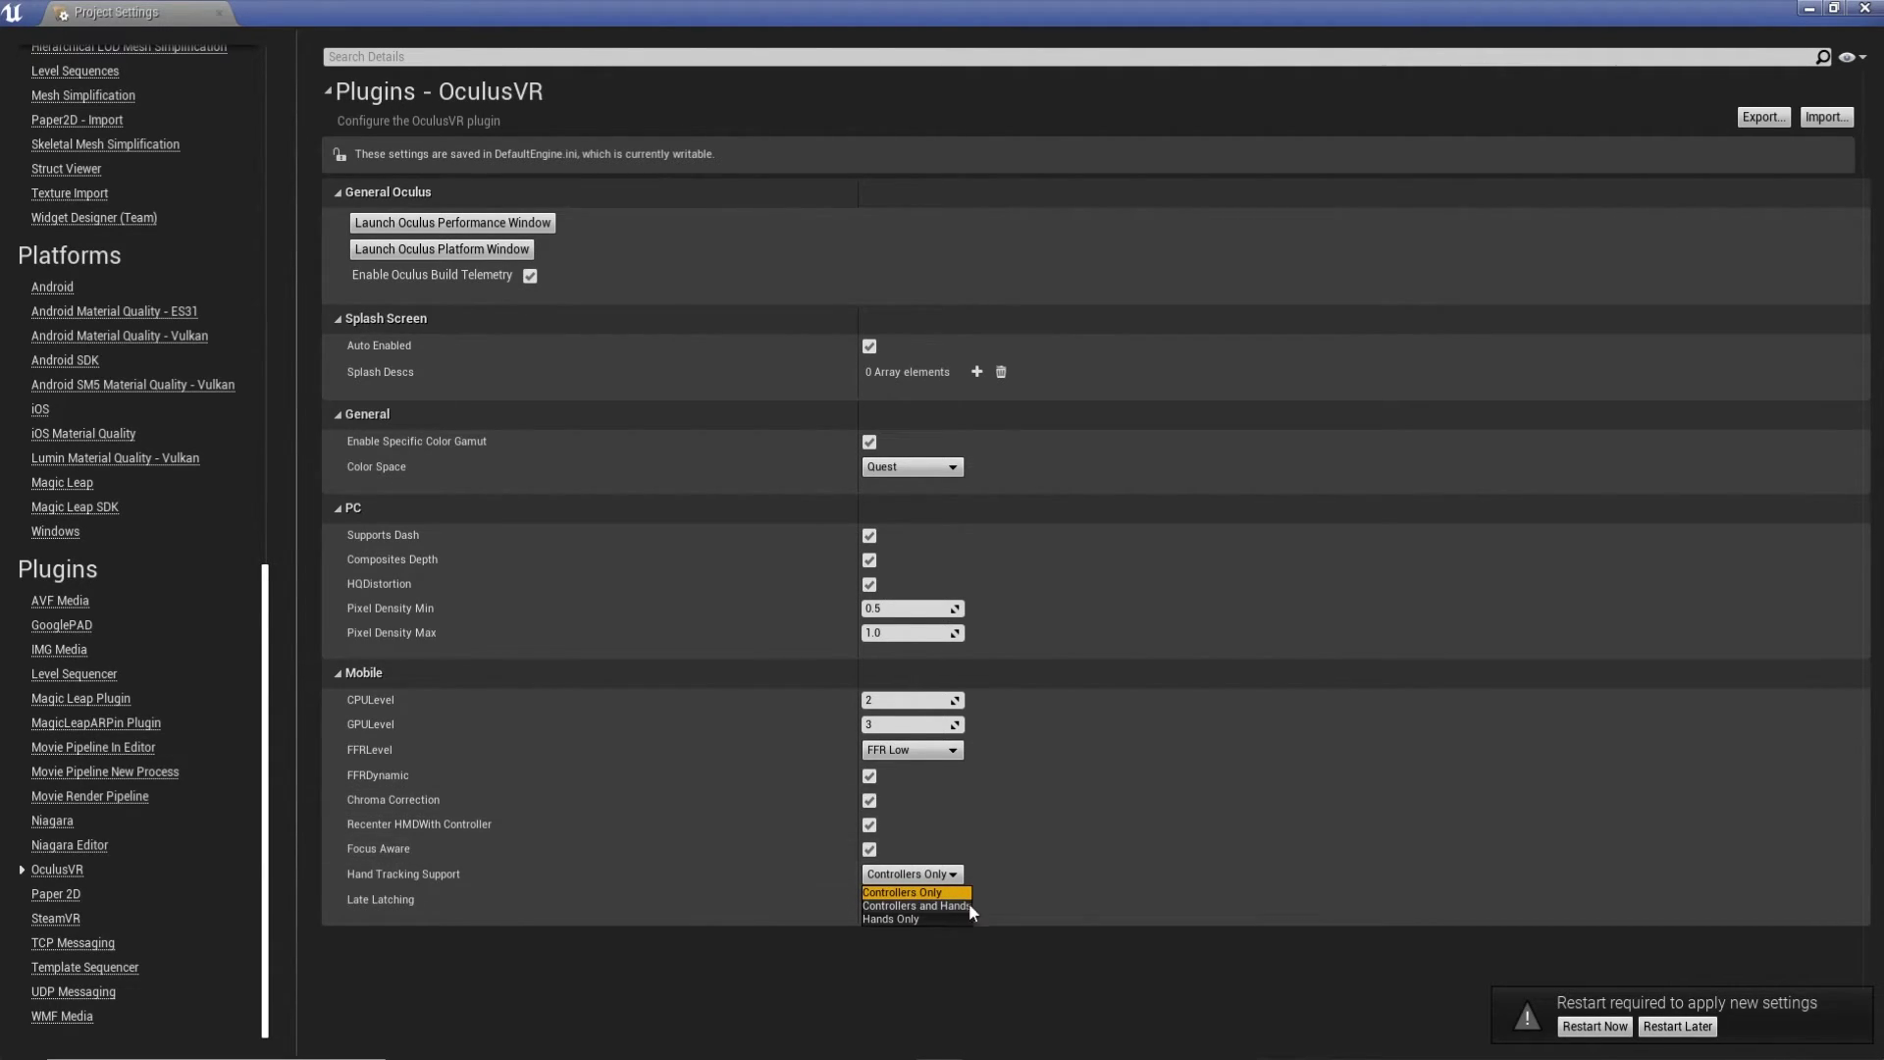
pyautogui.click(1070, 880)
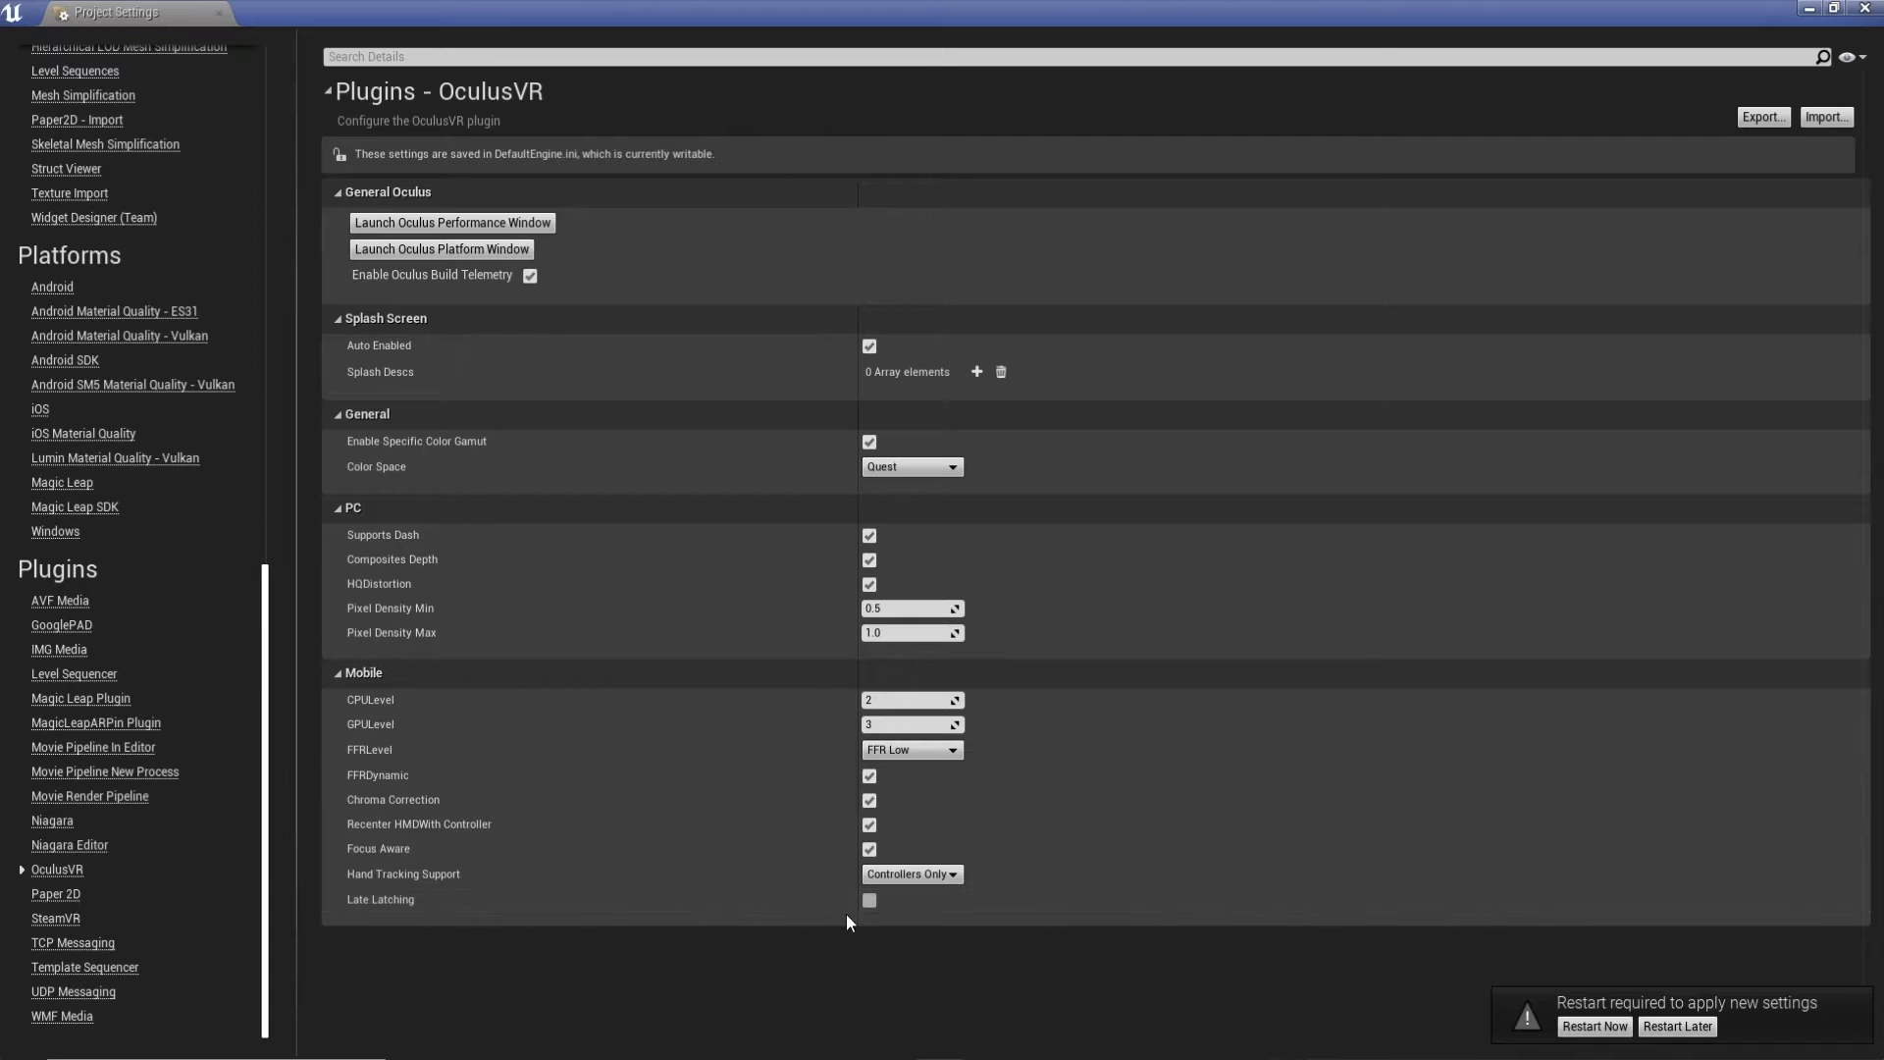
pyautogui.click(869, 901)
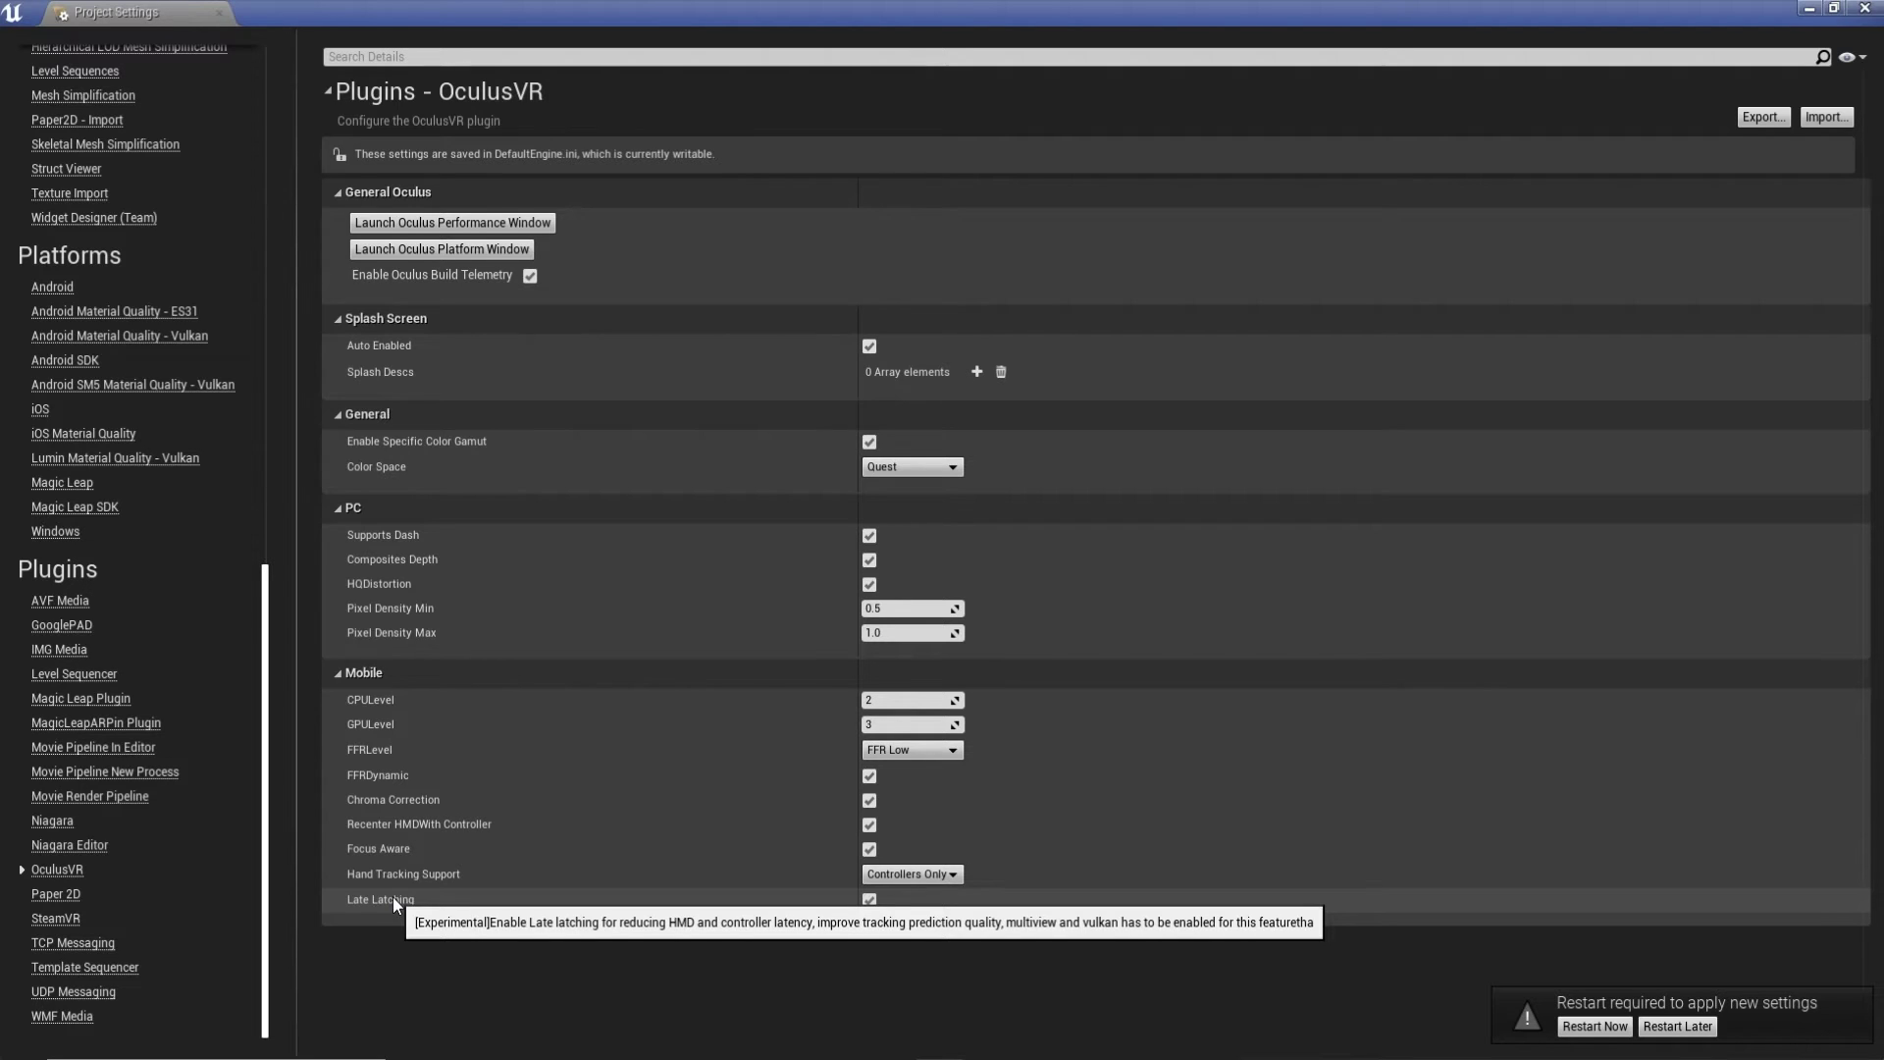
# Restart the editor to apply the new settings and open the MotionControllerMap level.
pyautogui.click(1595, 1025)
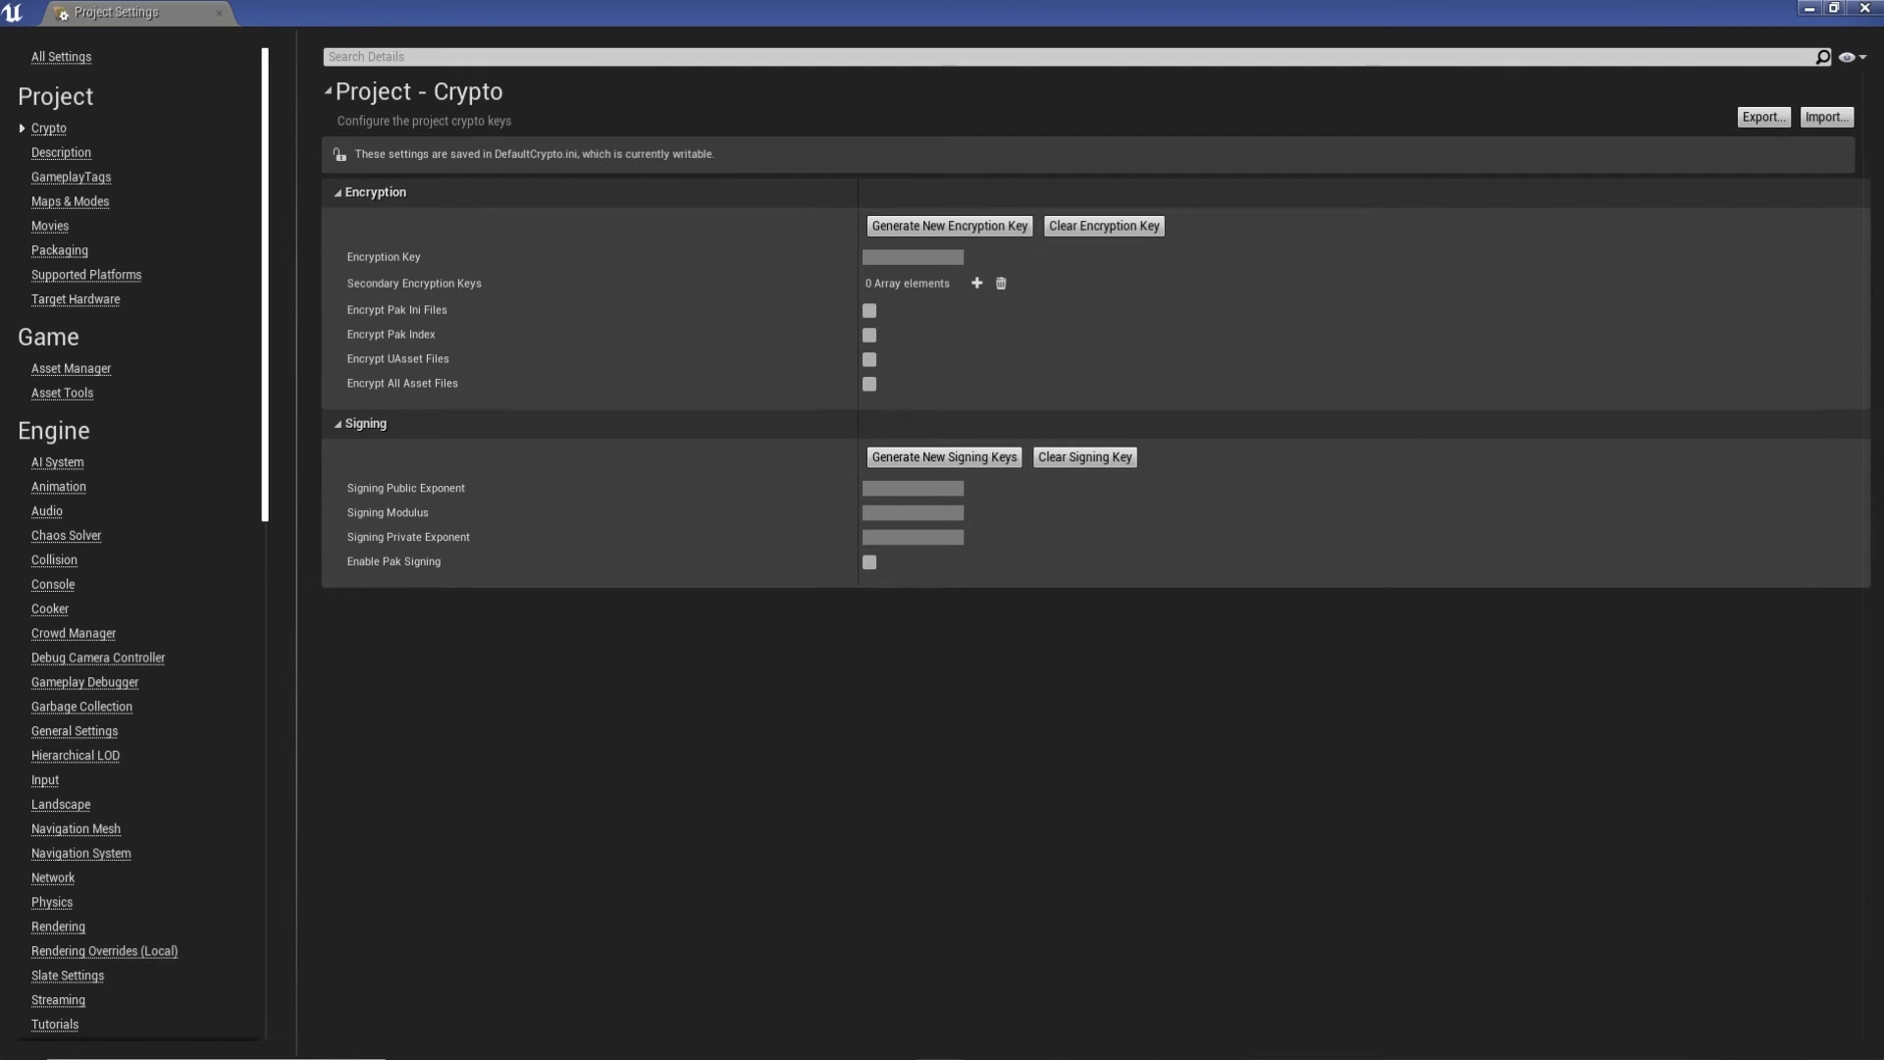
pyautogui.click(1863, 9)
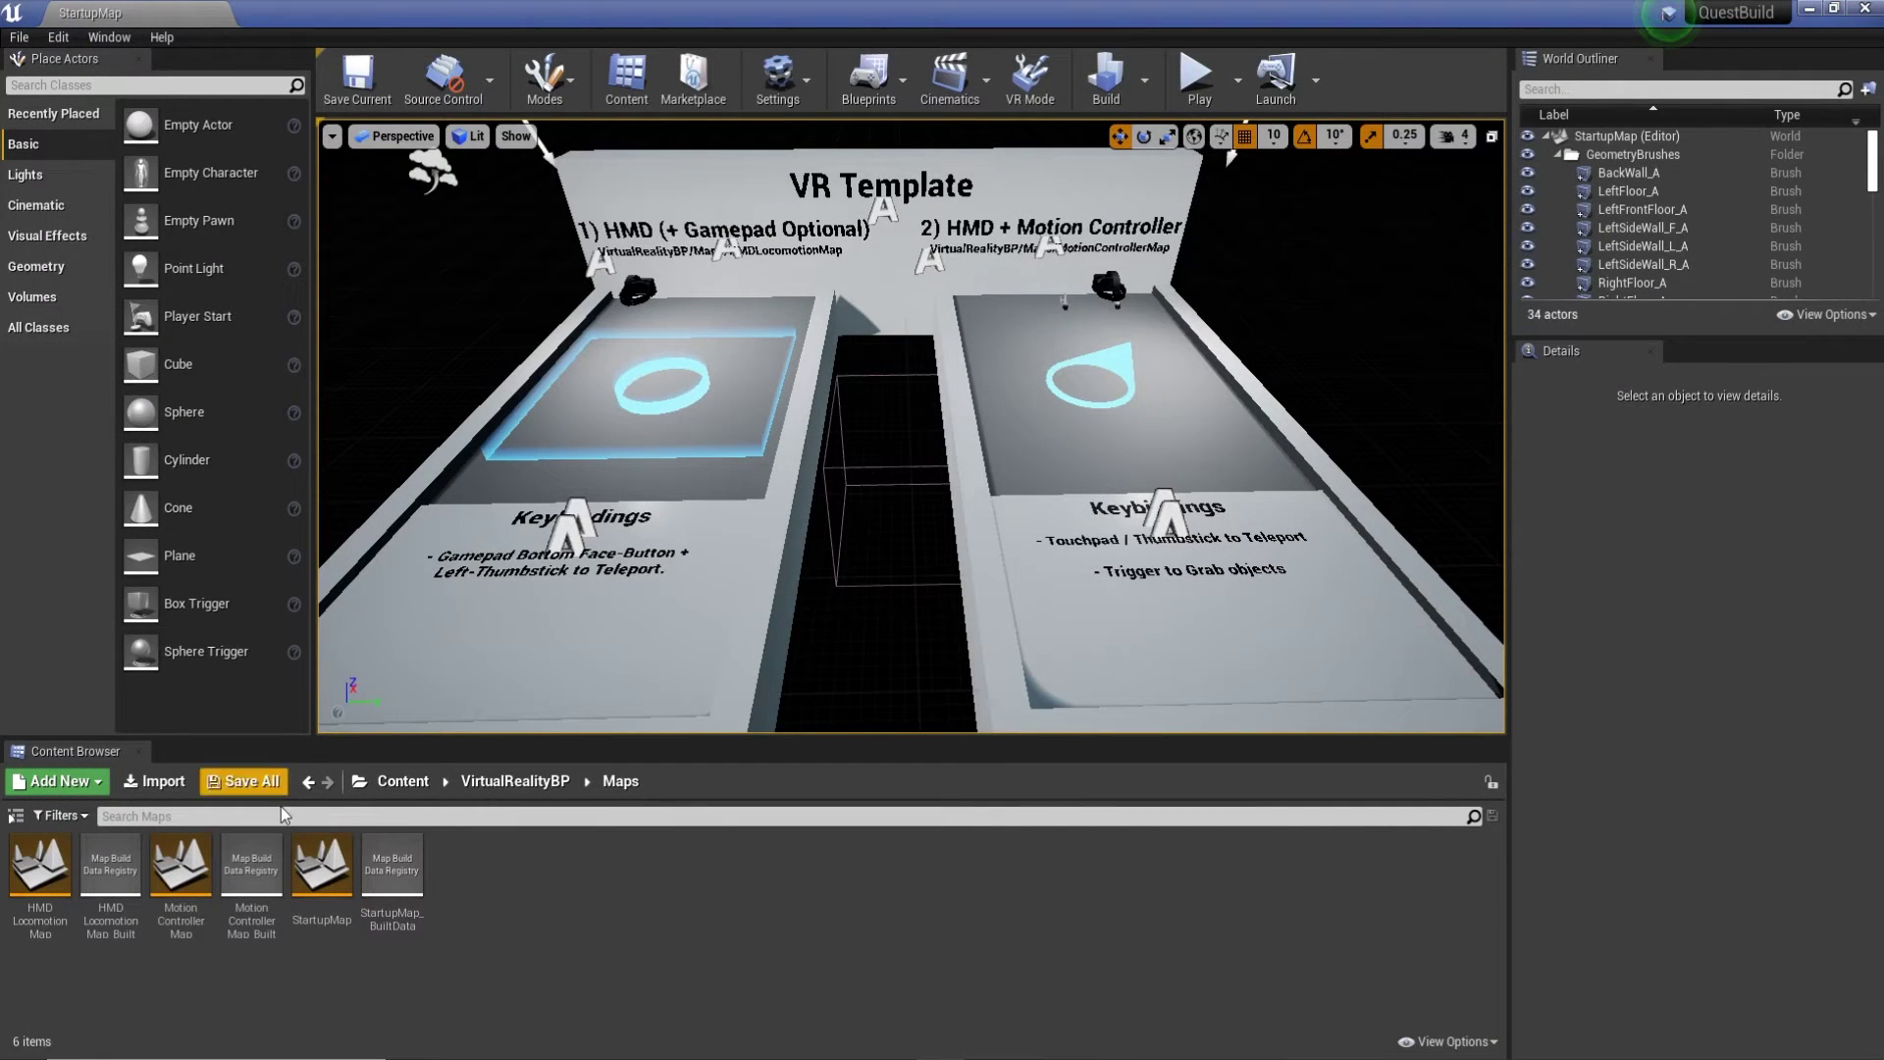
pyautogui.doubleClick(181, 879)
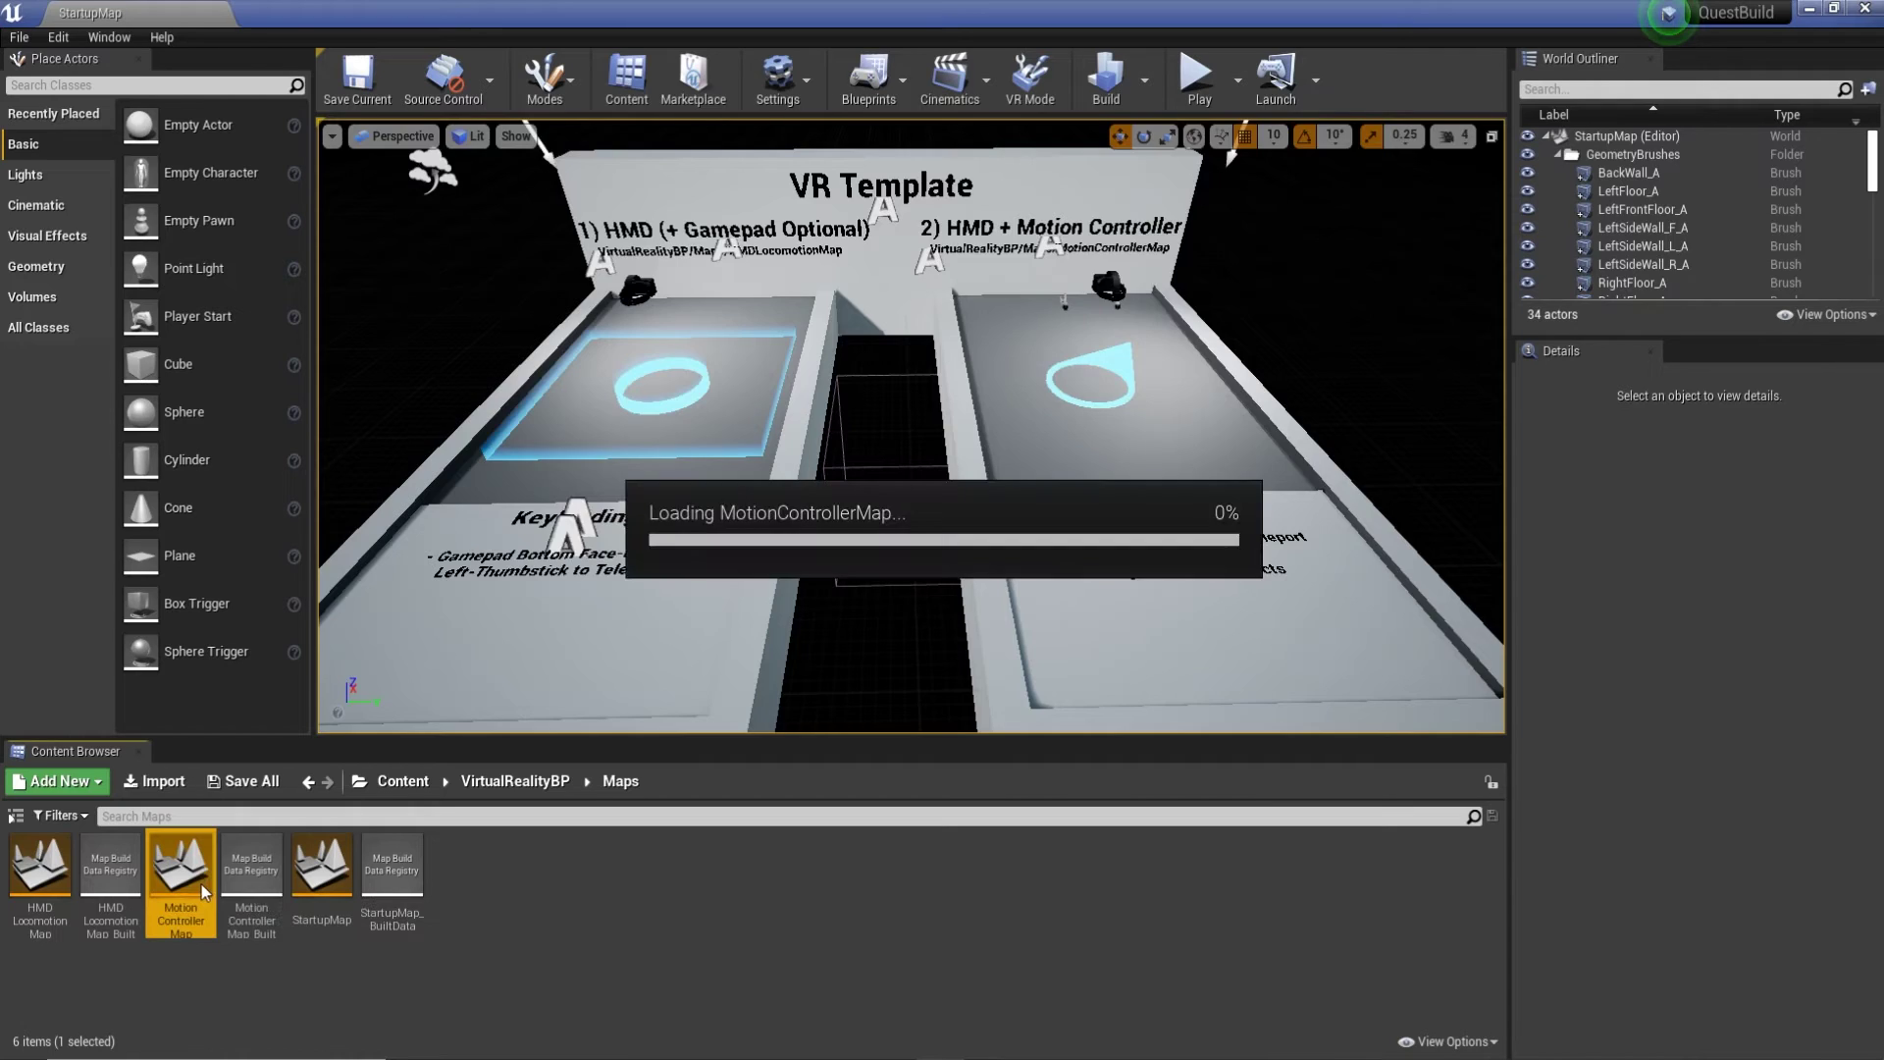
# In the project's Maps & Modes settings, set the Editor Startup Map to MotionControllerMap, check the Game Default Map choice, and close the settings.
pyautogui.click(58, 37)
pyautogui.click(119, 327)
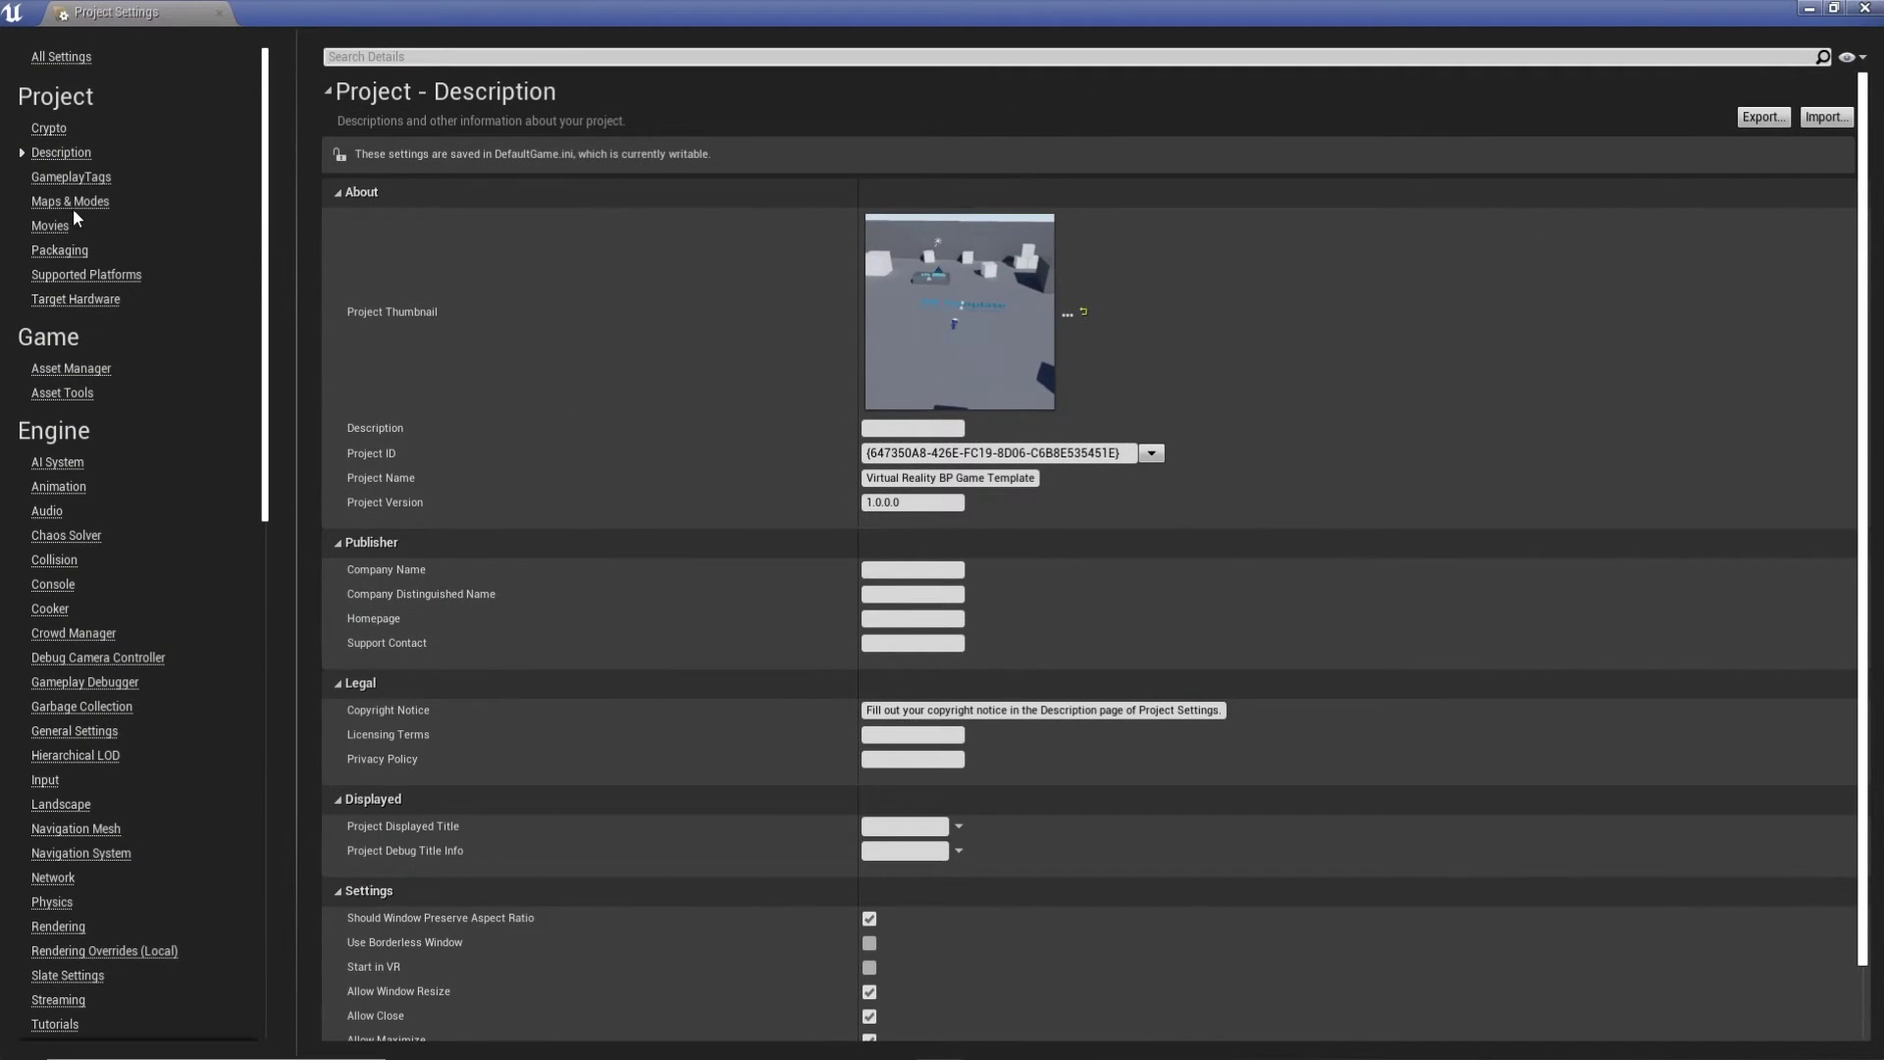
pyautogui.click(74, 204)
pyautogui.click(981, 331)
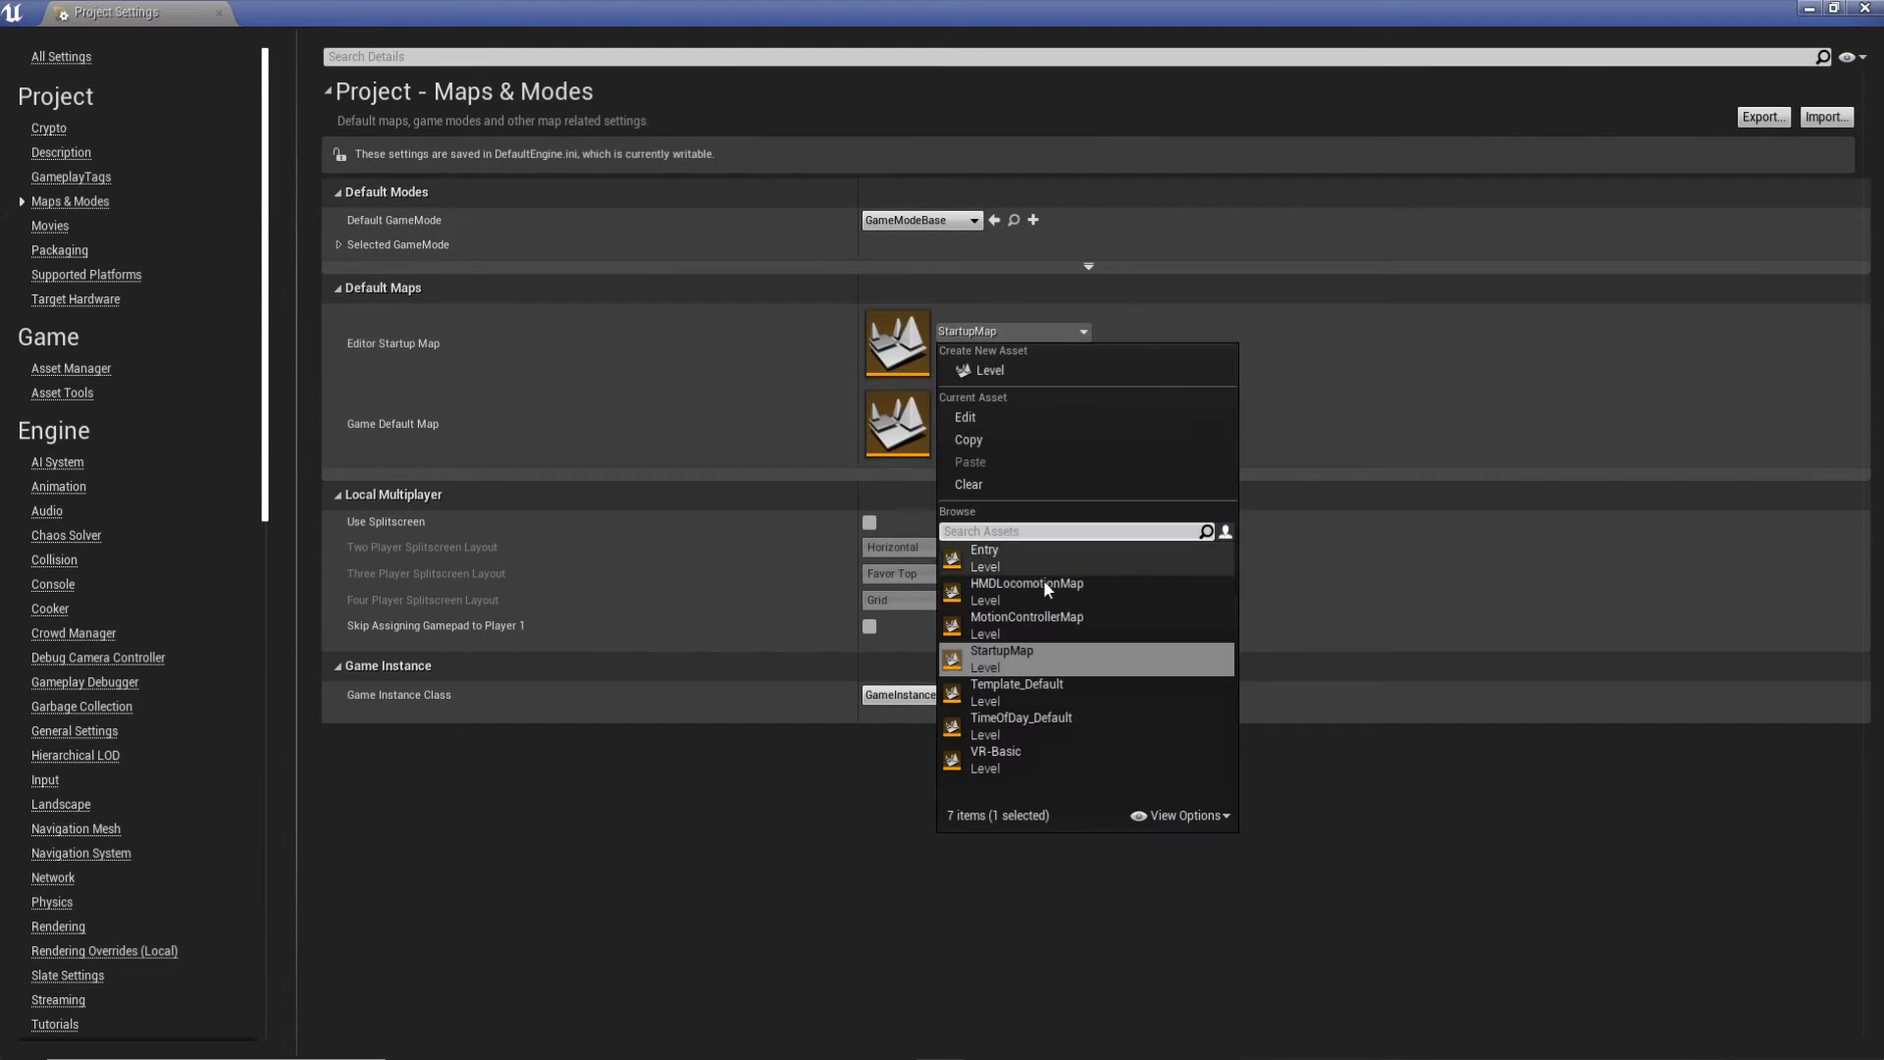
pyautogui.click(1052, 626)
pyautogui.click(1048, 412)
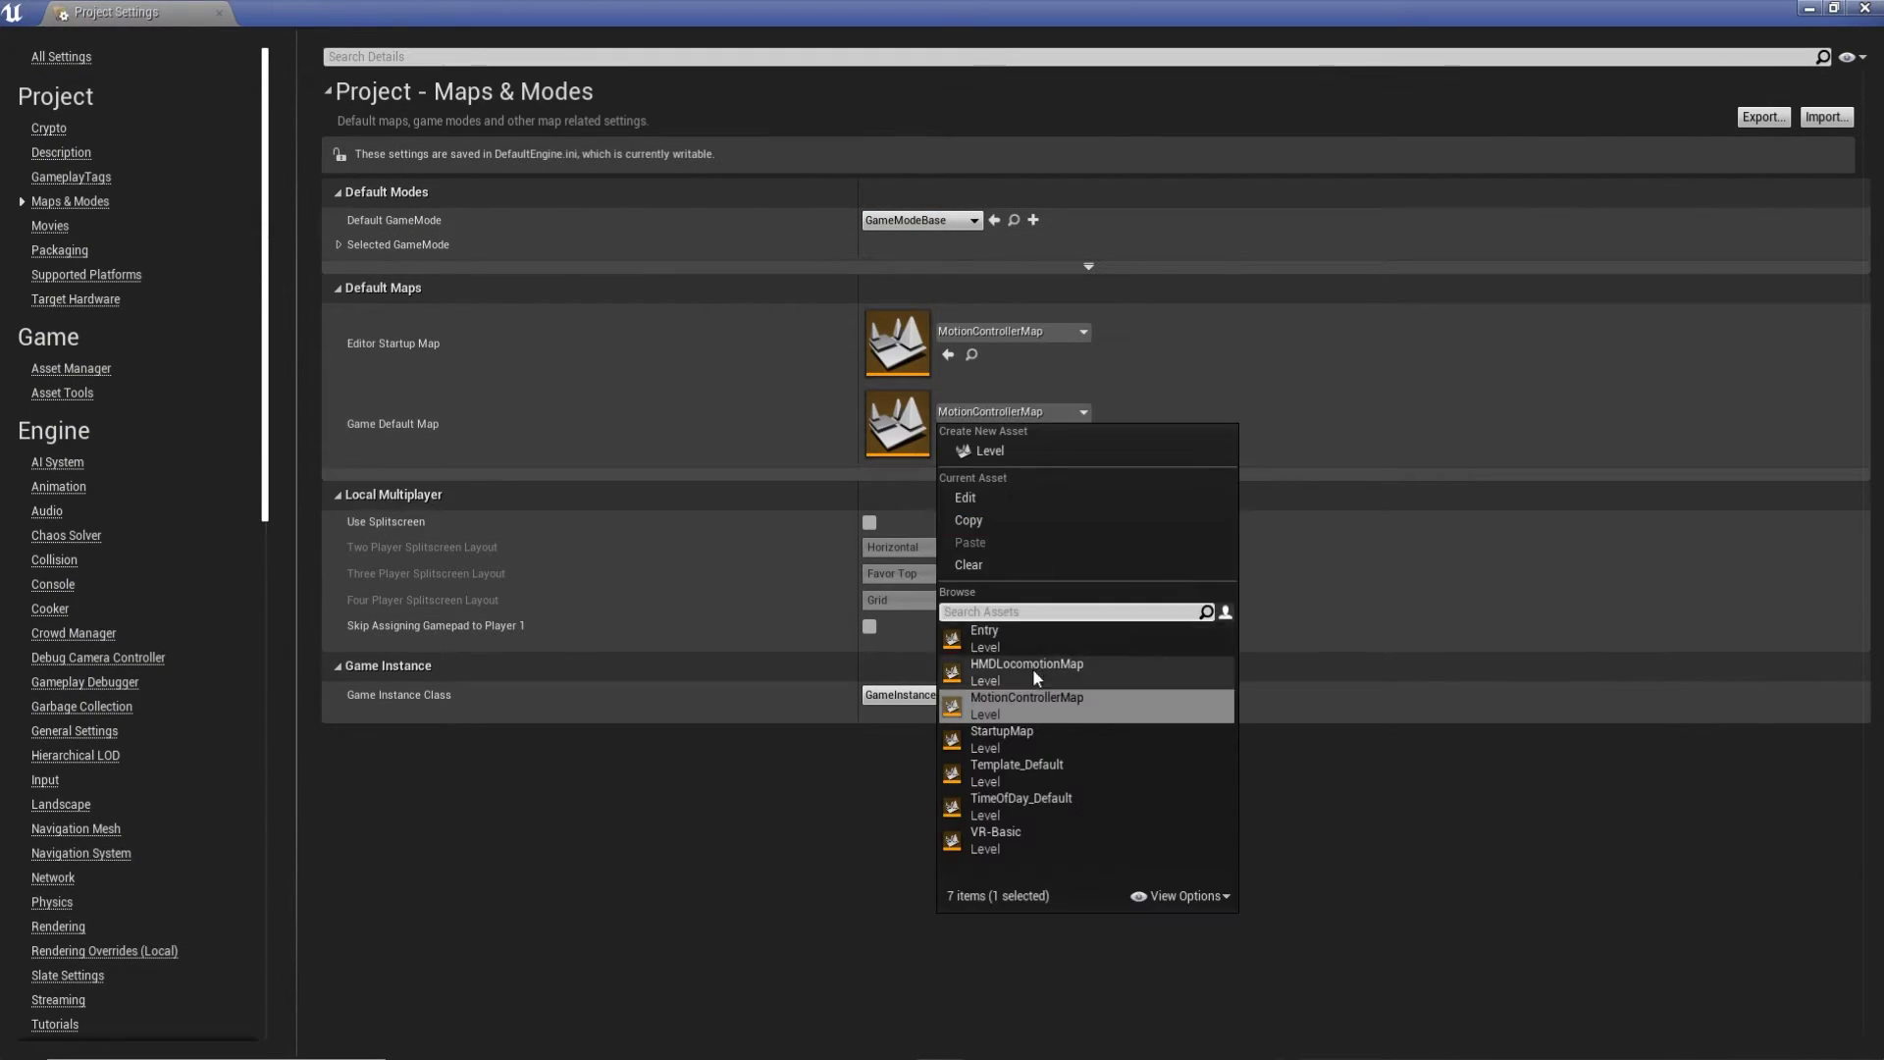
pyautogui.click(1296, 609)
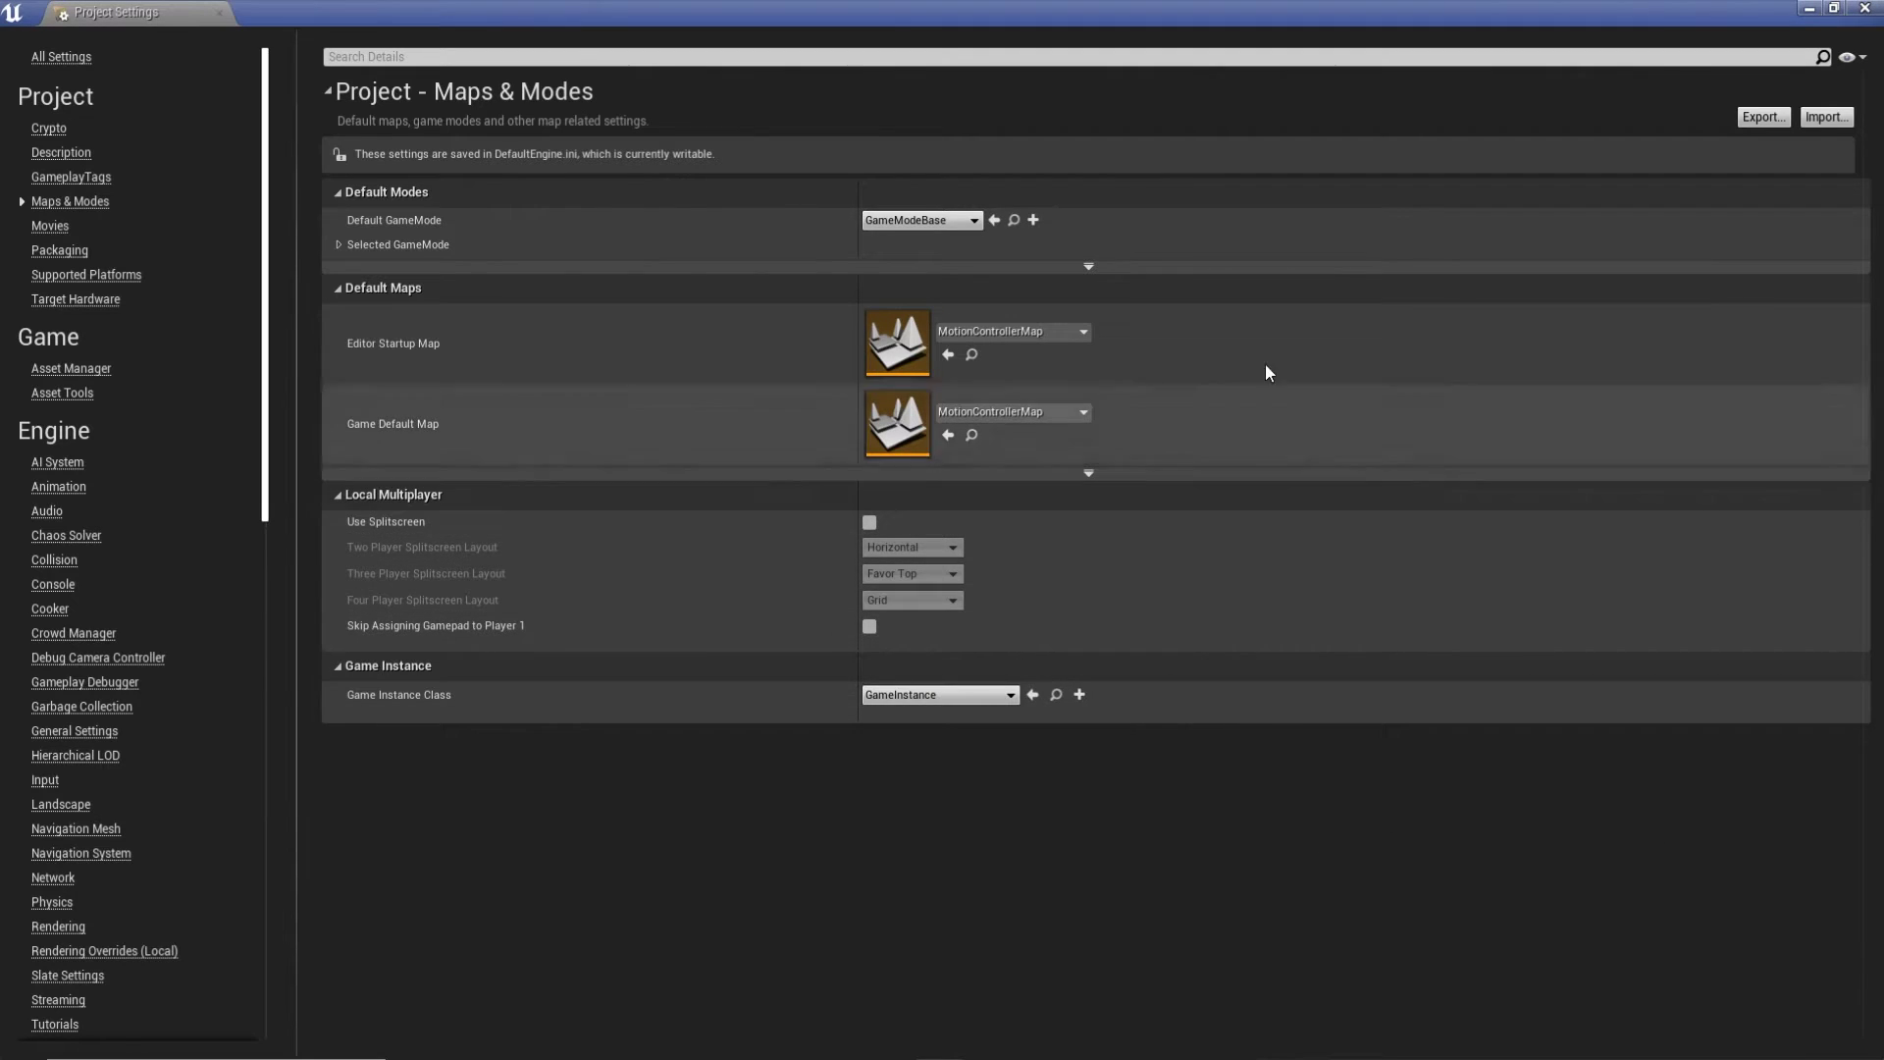
pyautogui.click(1865, 9)
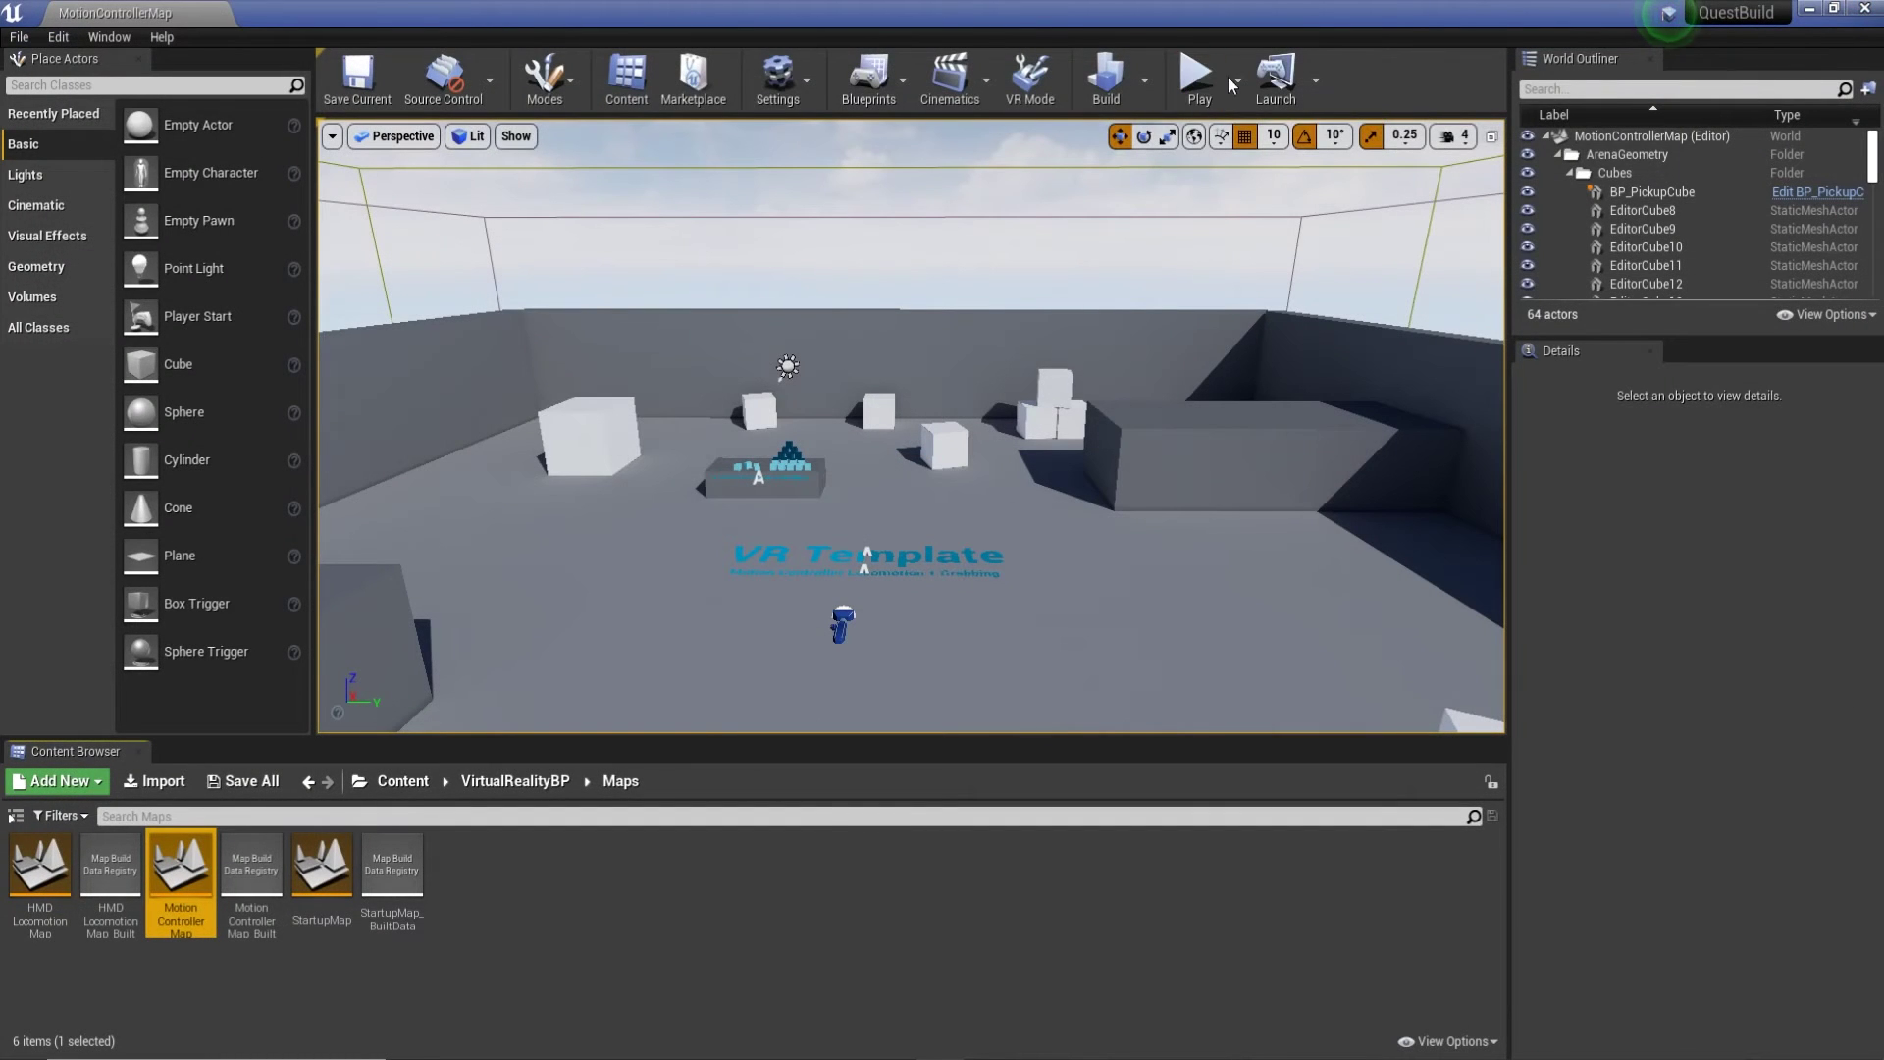
# In the Project Launcher's advanced options, set the Quest device's Data Build to By the book, and minimize the launcher.
pyautogui.click(1317, 81)
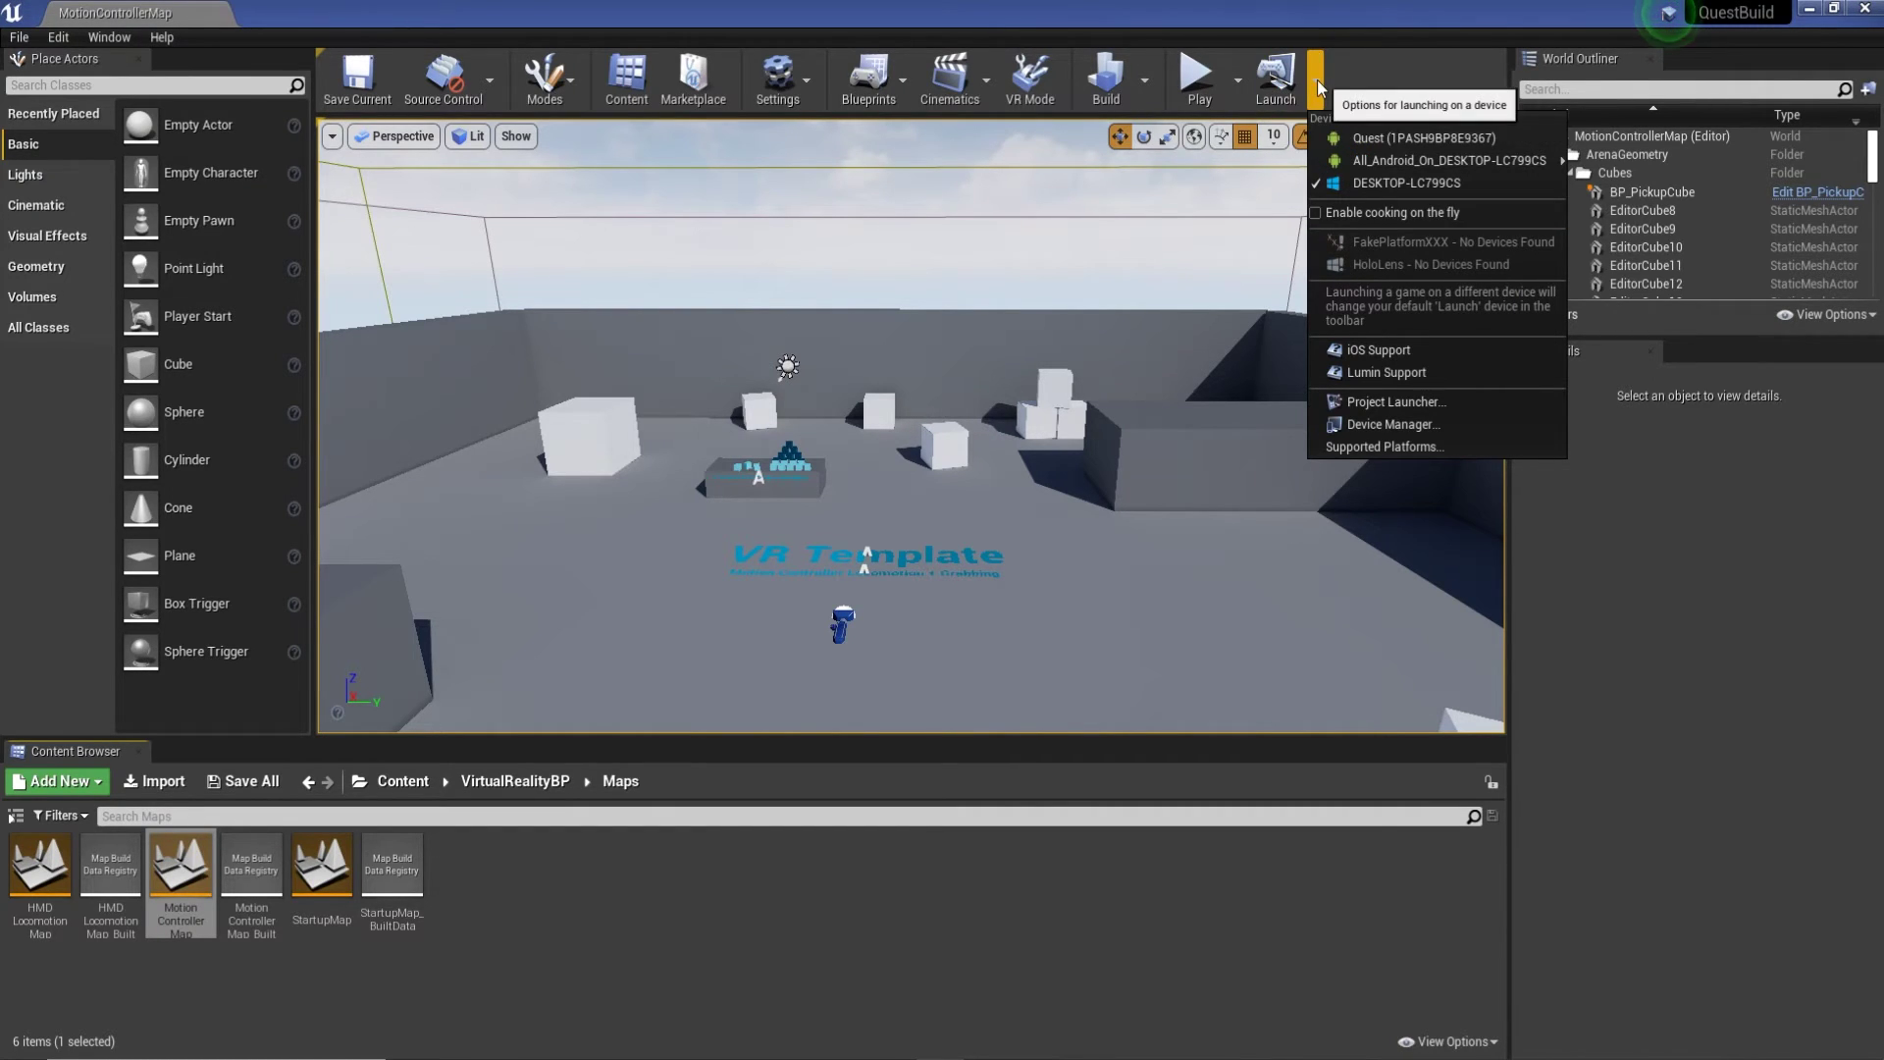
pyautogui.click(1411, 402)
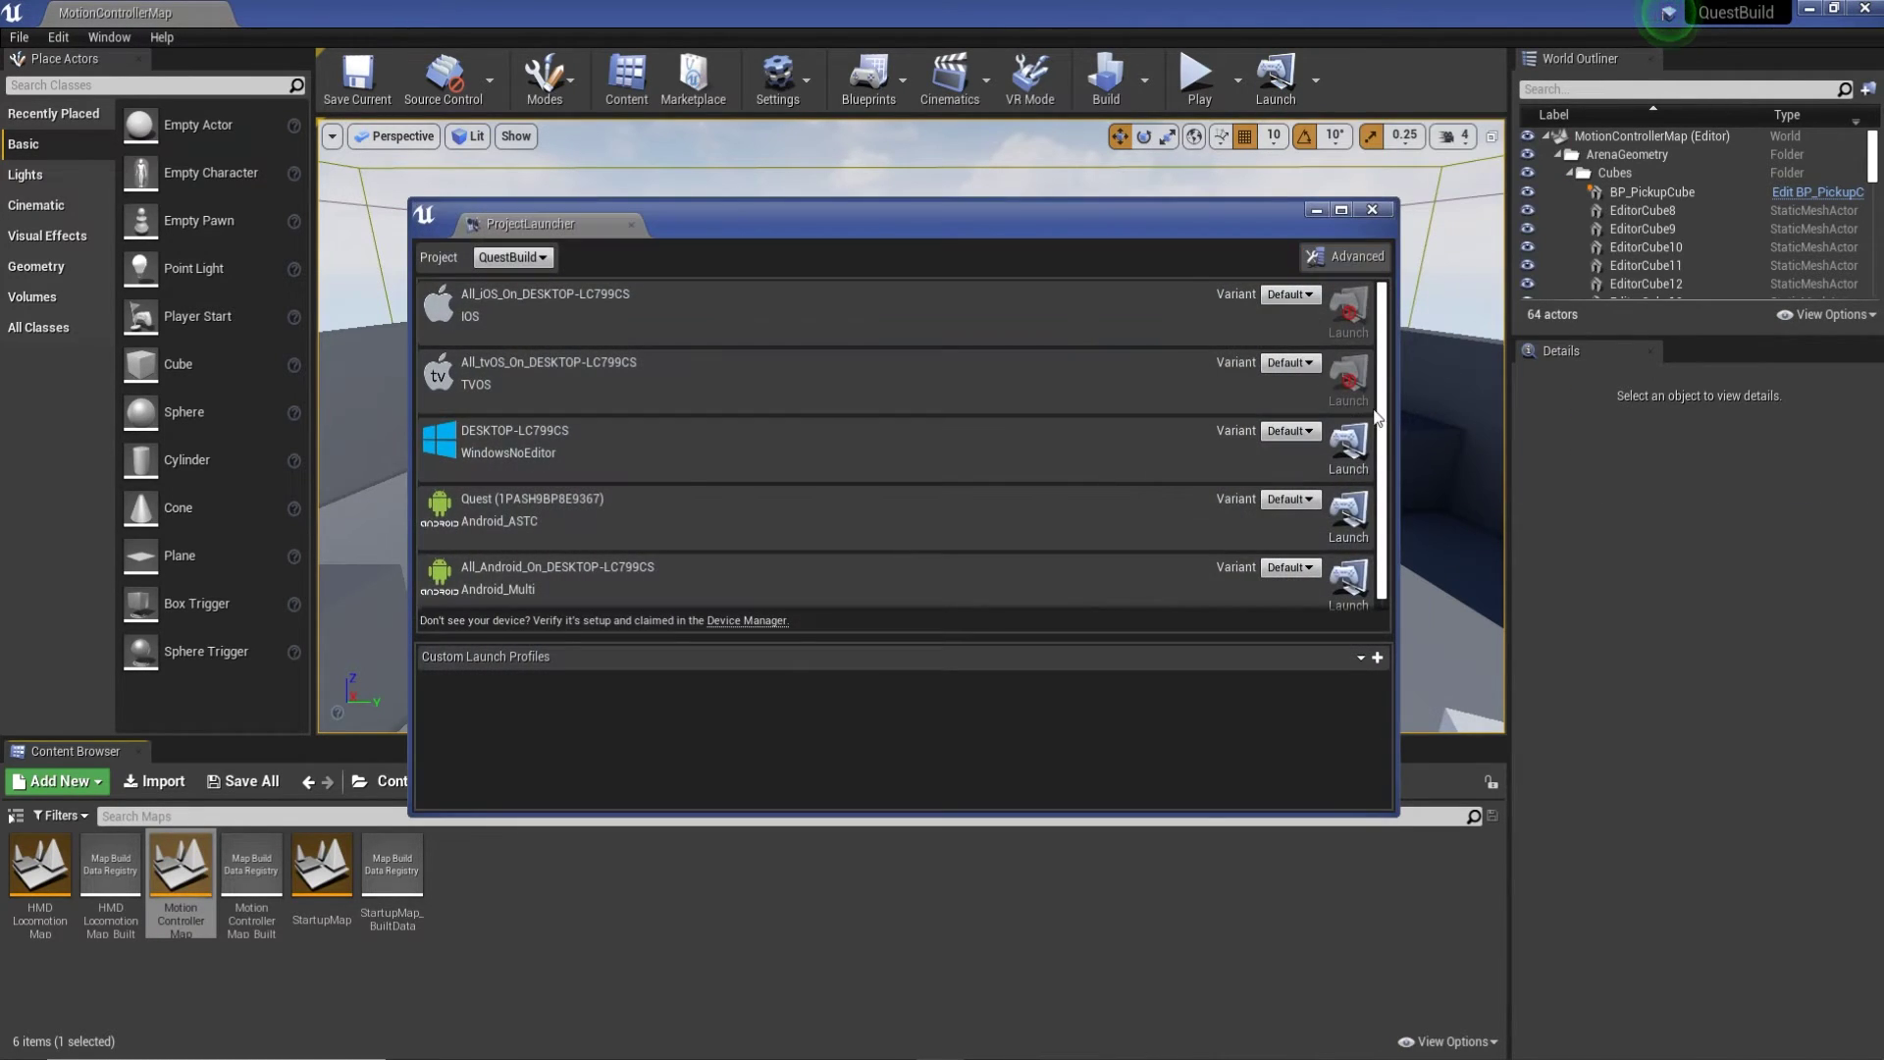
pyautogui.click(1291, 499)
pyautogui.click(1345, 256)
pyautogui.scroll(-1, 1310, 562)
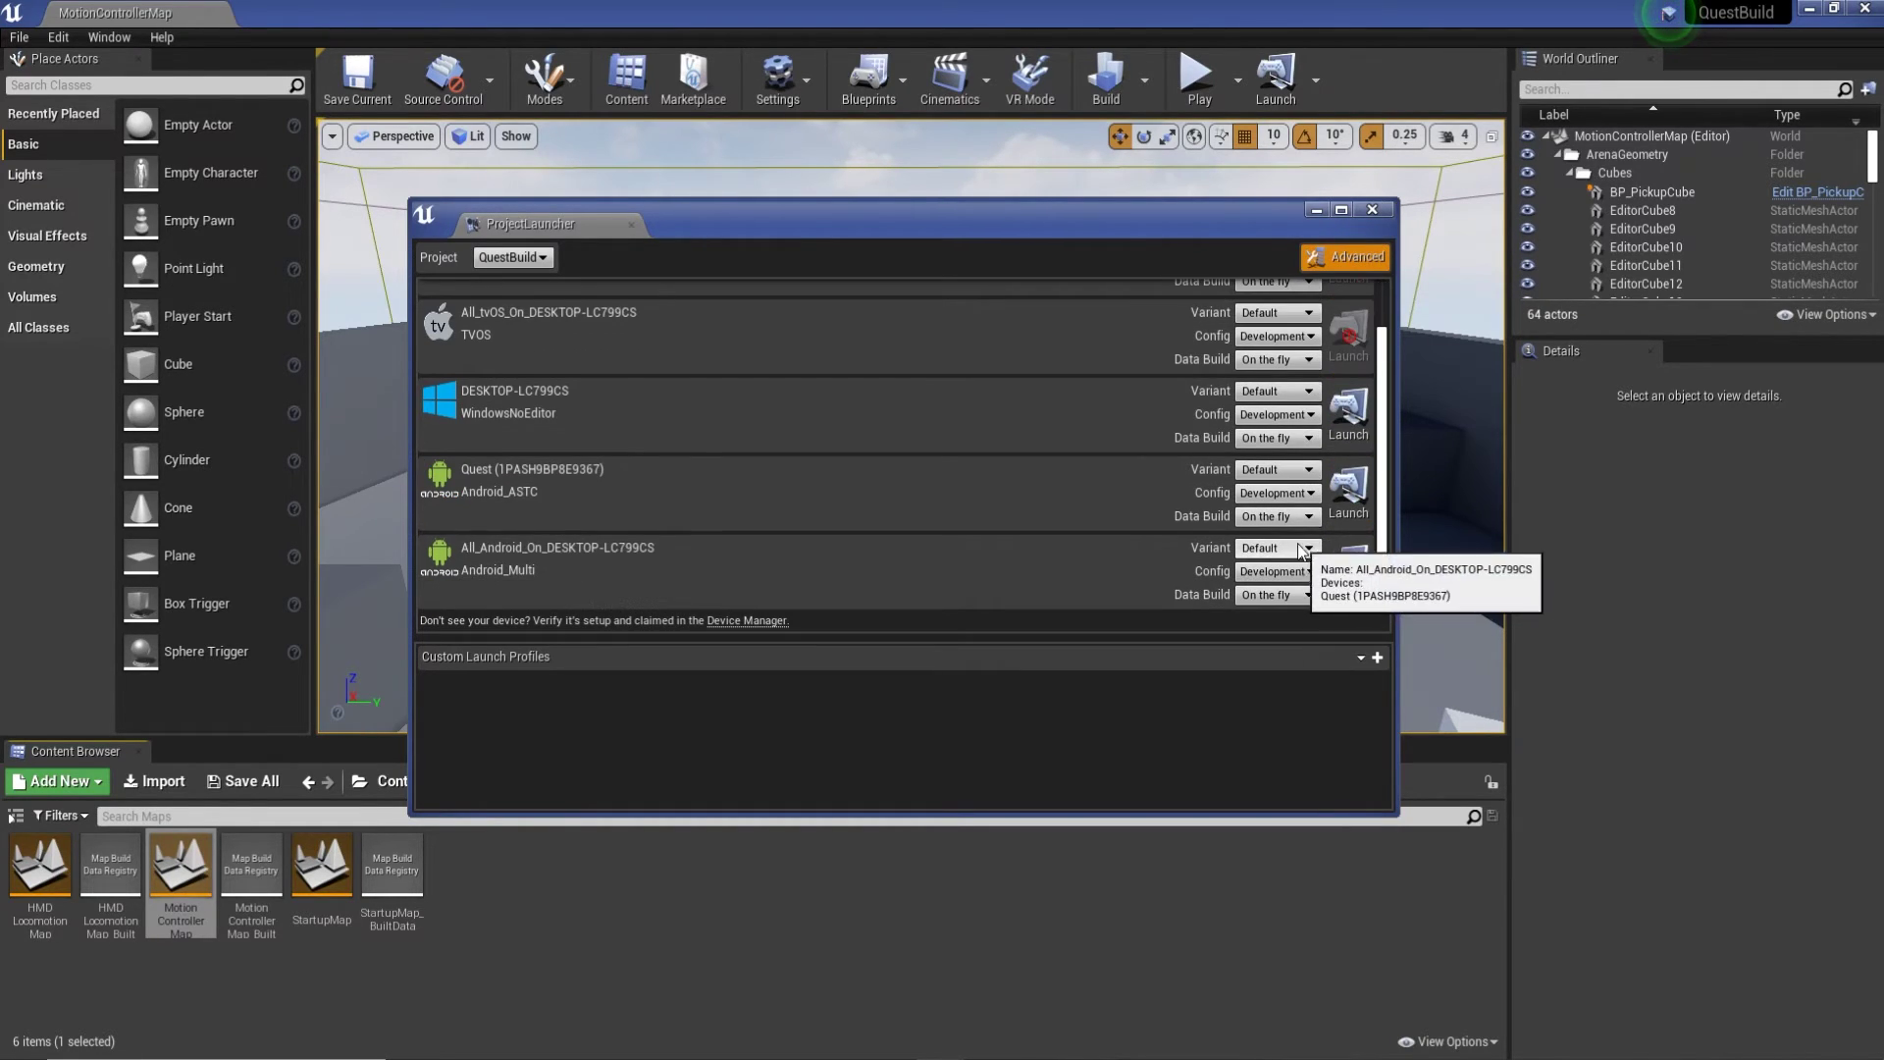
pyautogui.click(1286, 516)
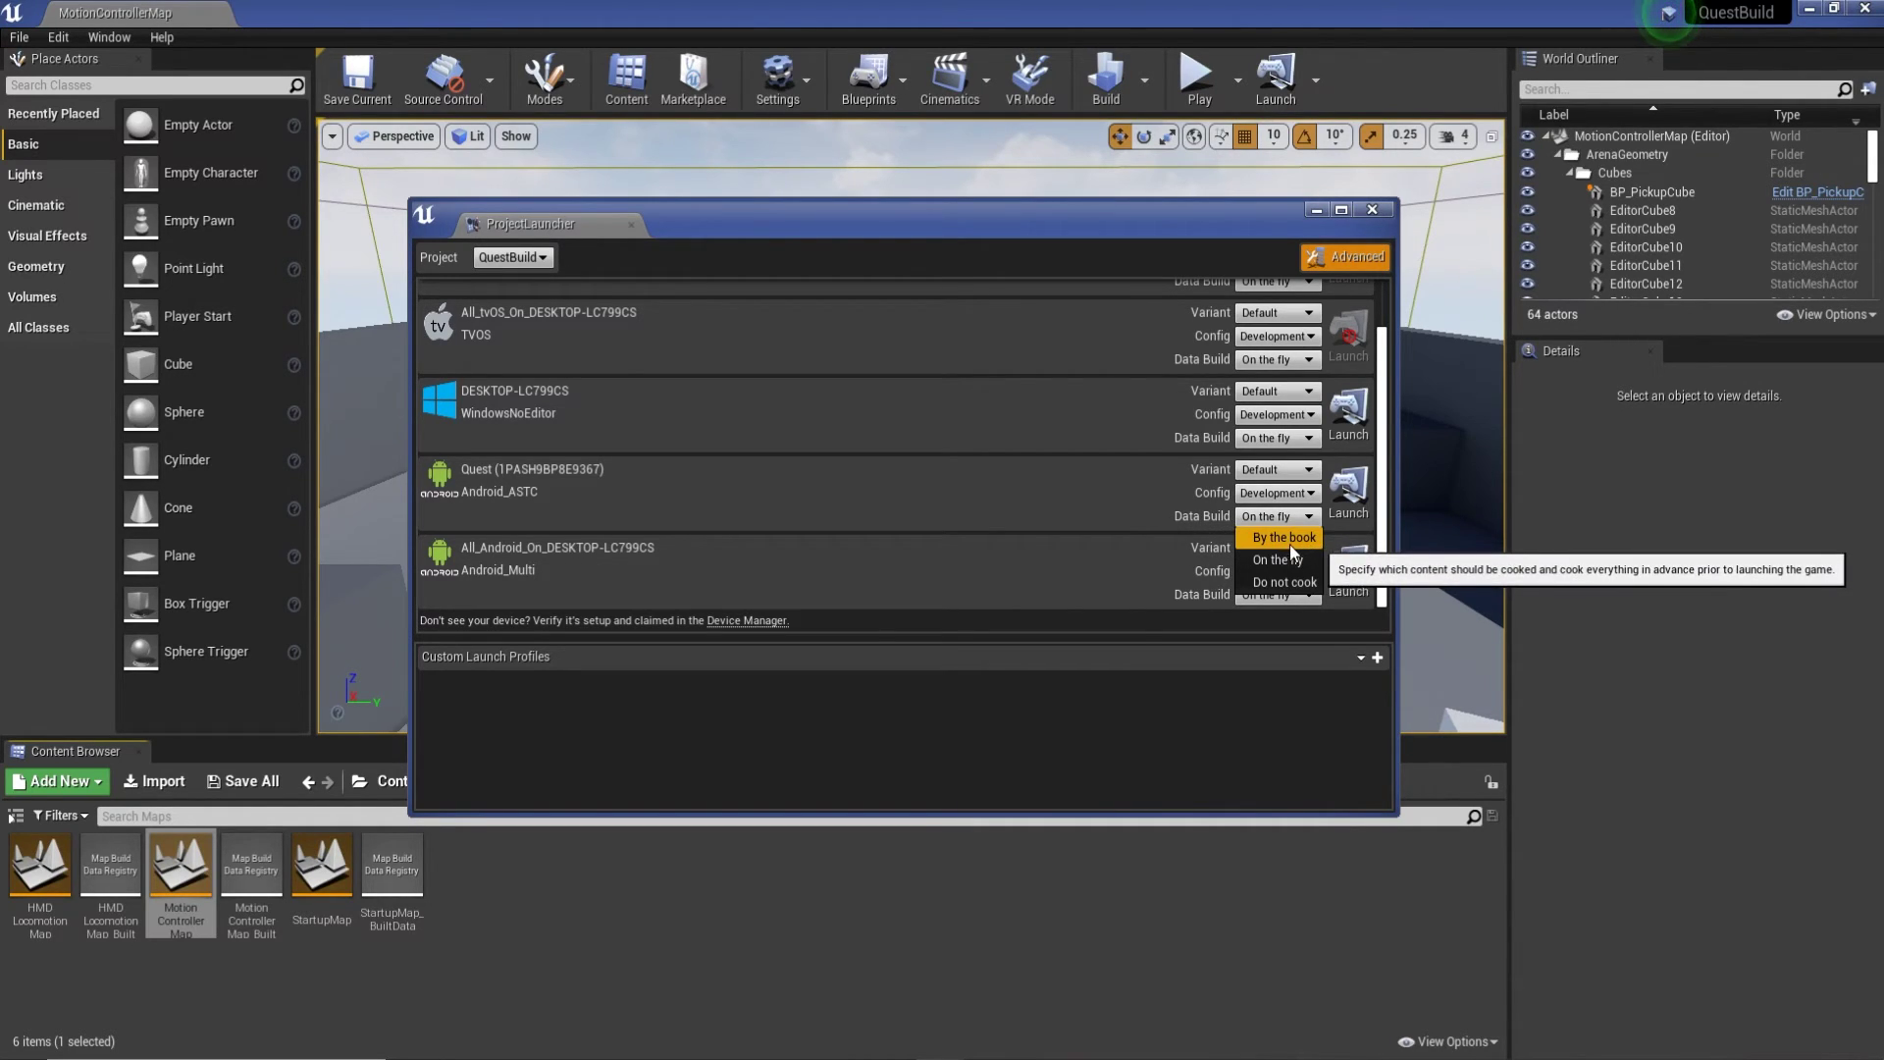
pyautogui.click(1271, 538)
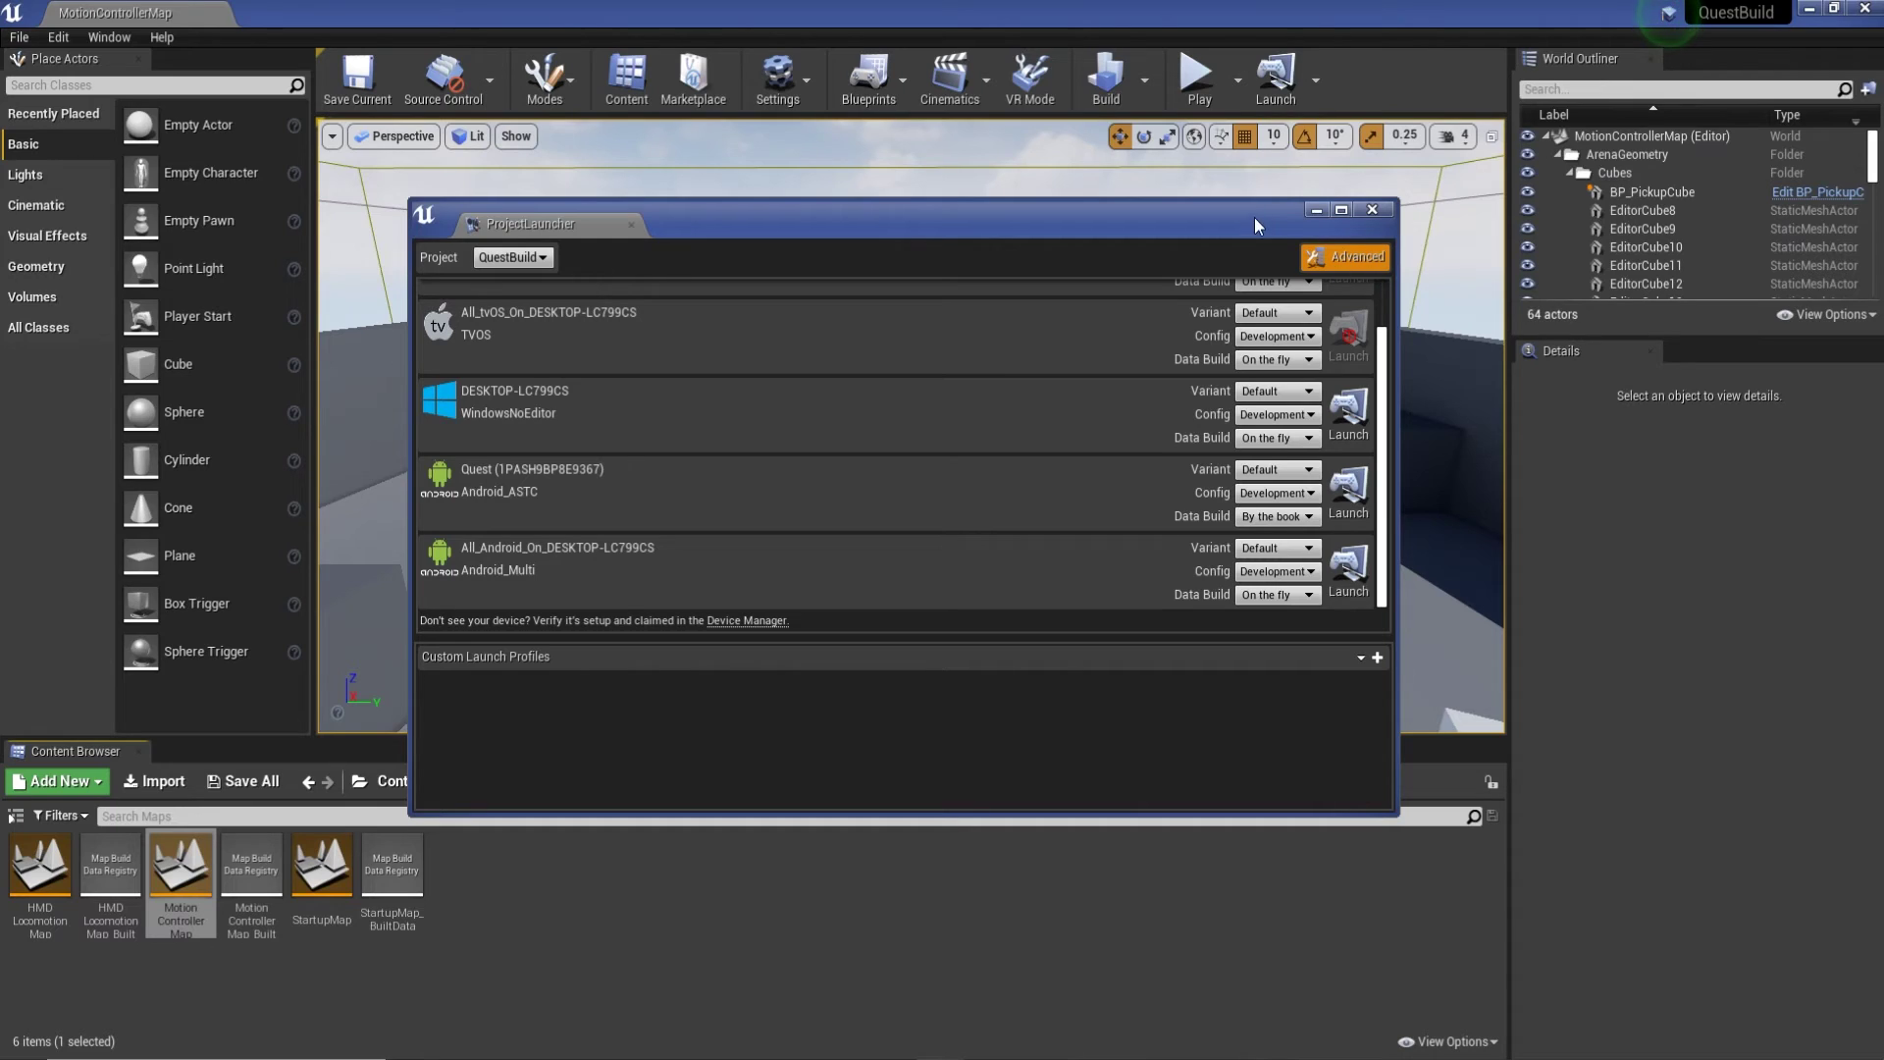
pyautogui.click(1316, 209)
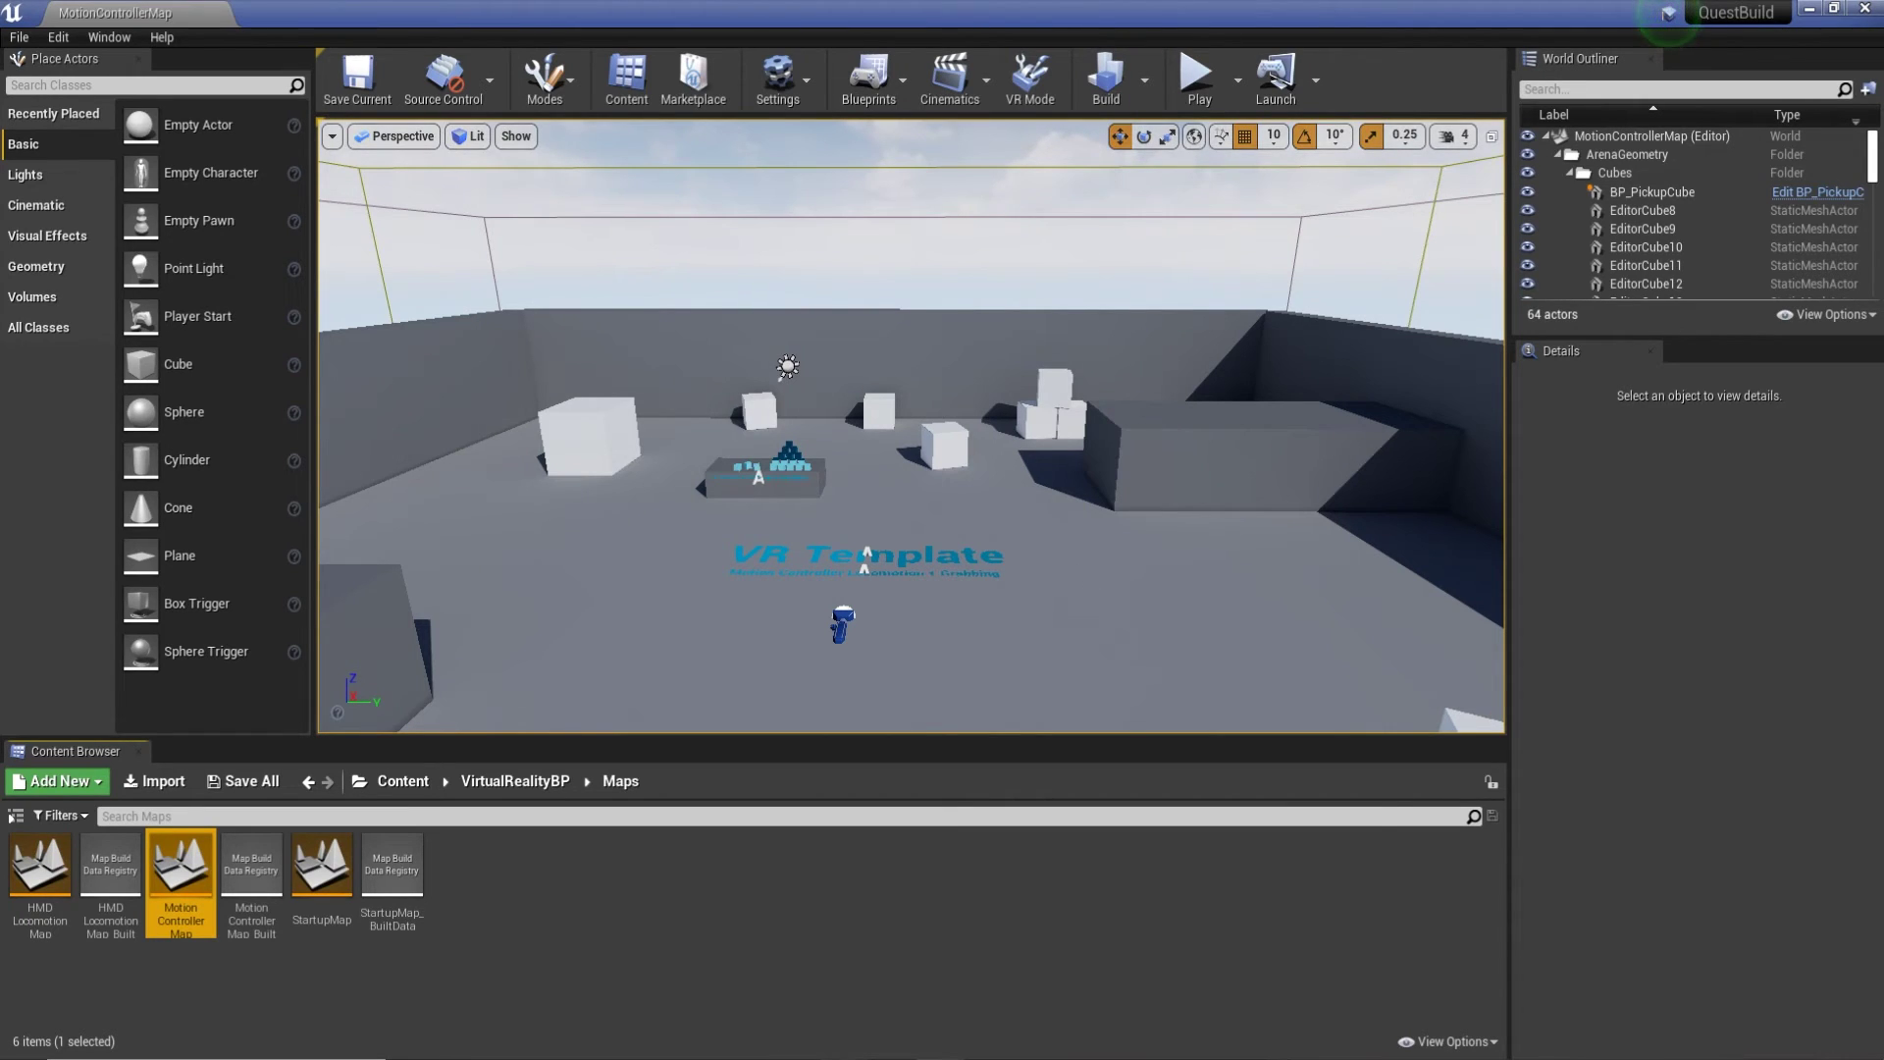
# Play MotionControllerMap in VR Preview to test it in the headset, and end the preview.
pyautogui.moveTo(844, 1056)
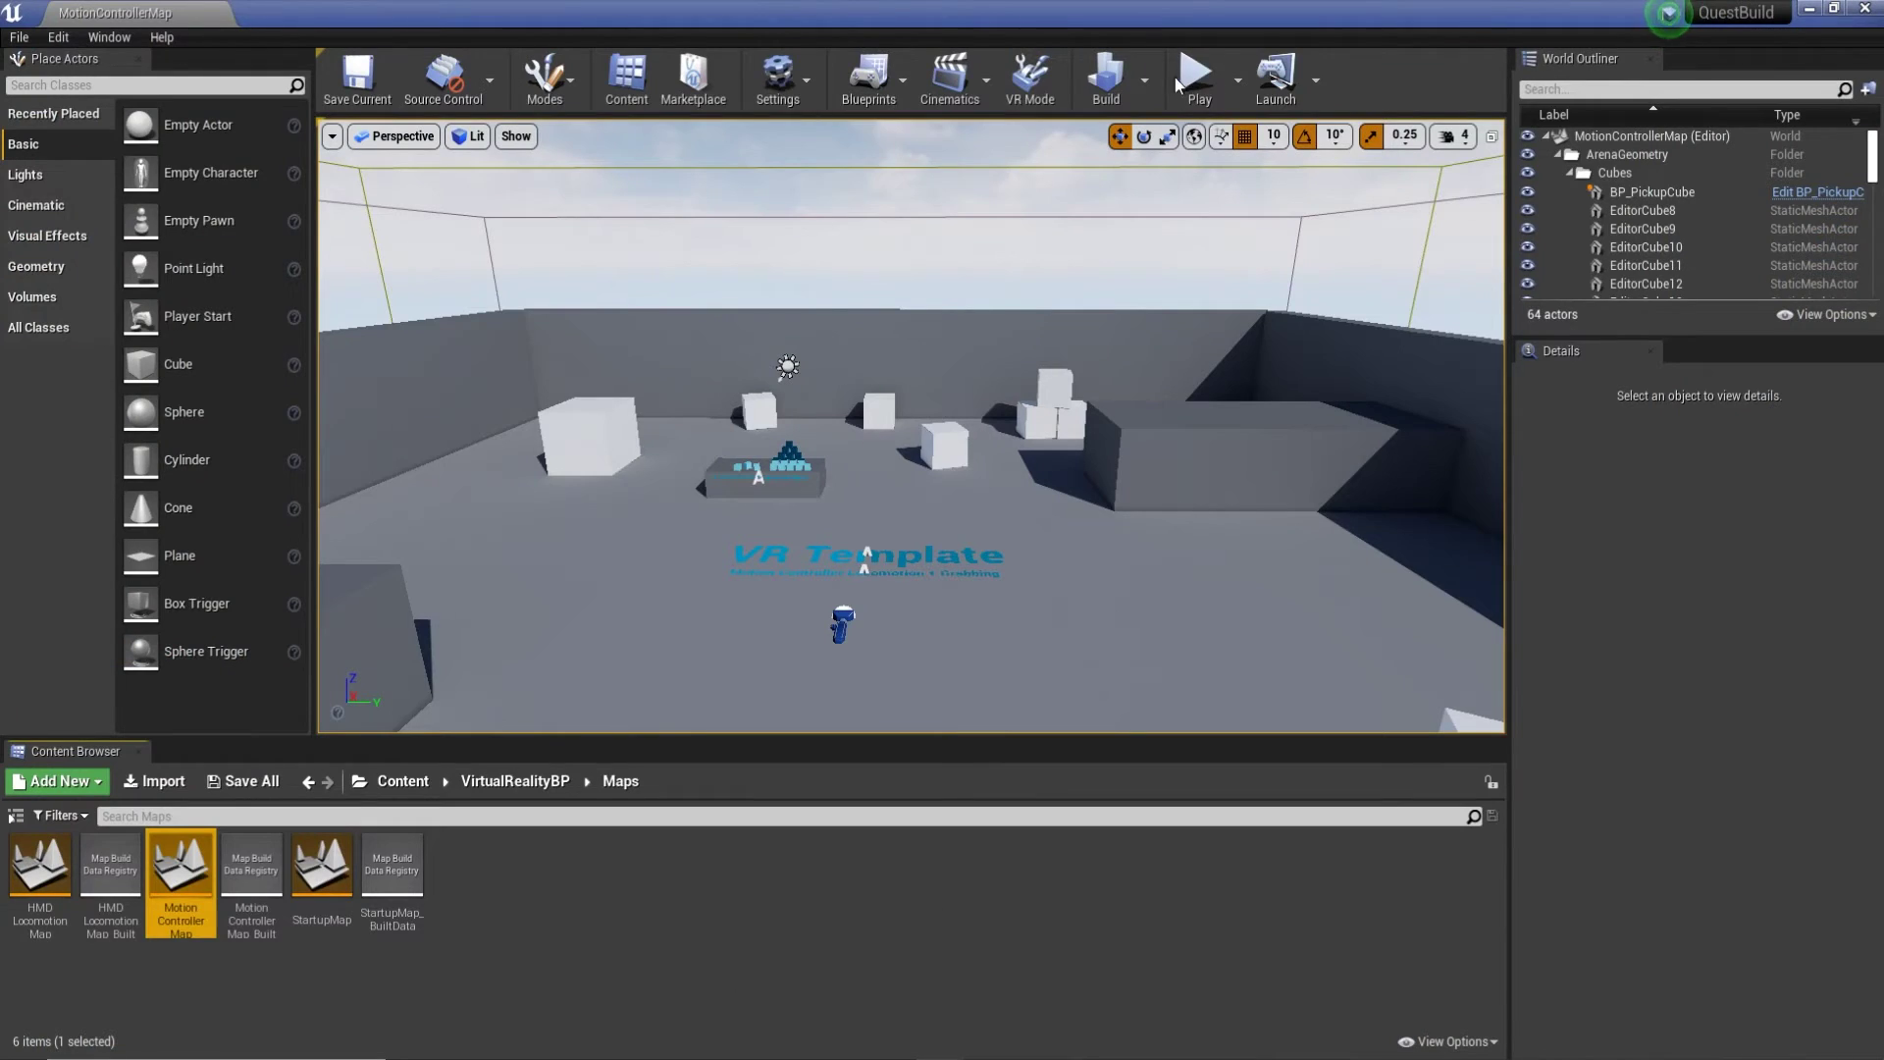
pyautogui.click(1238, 81)
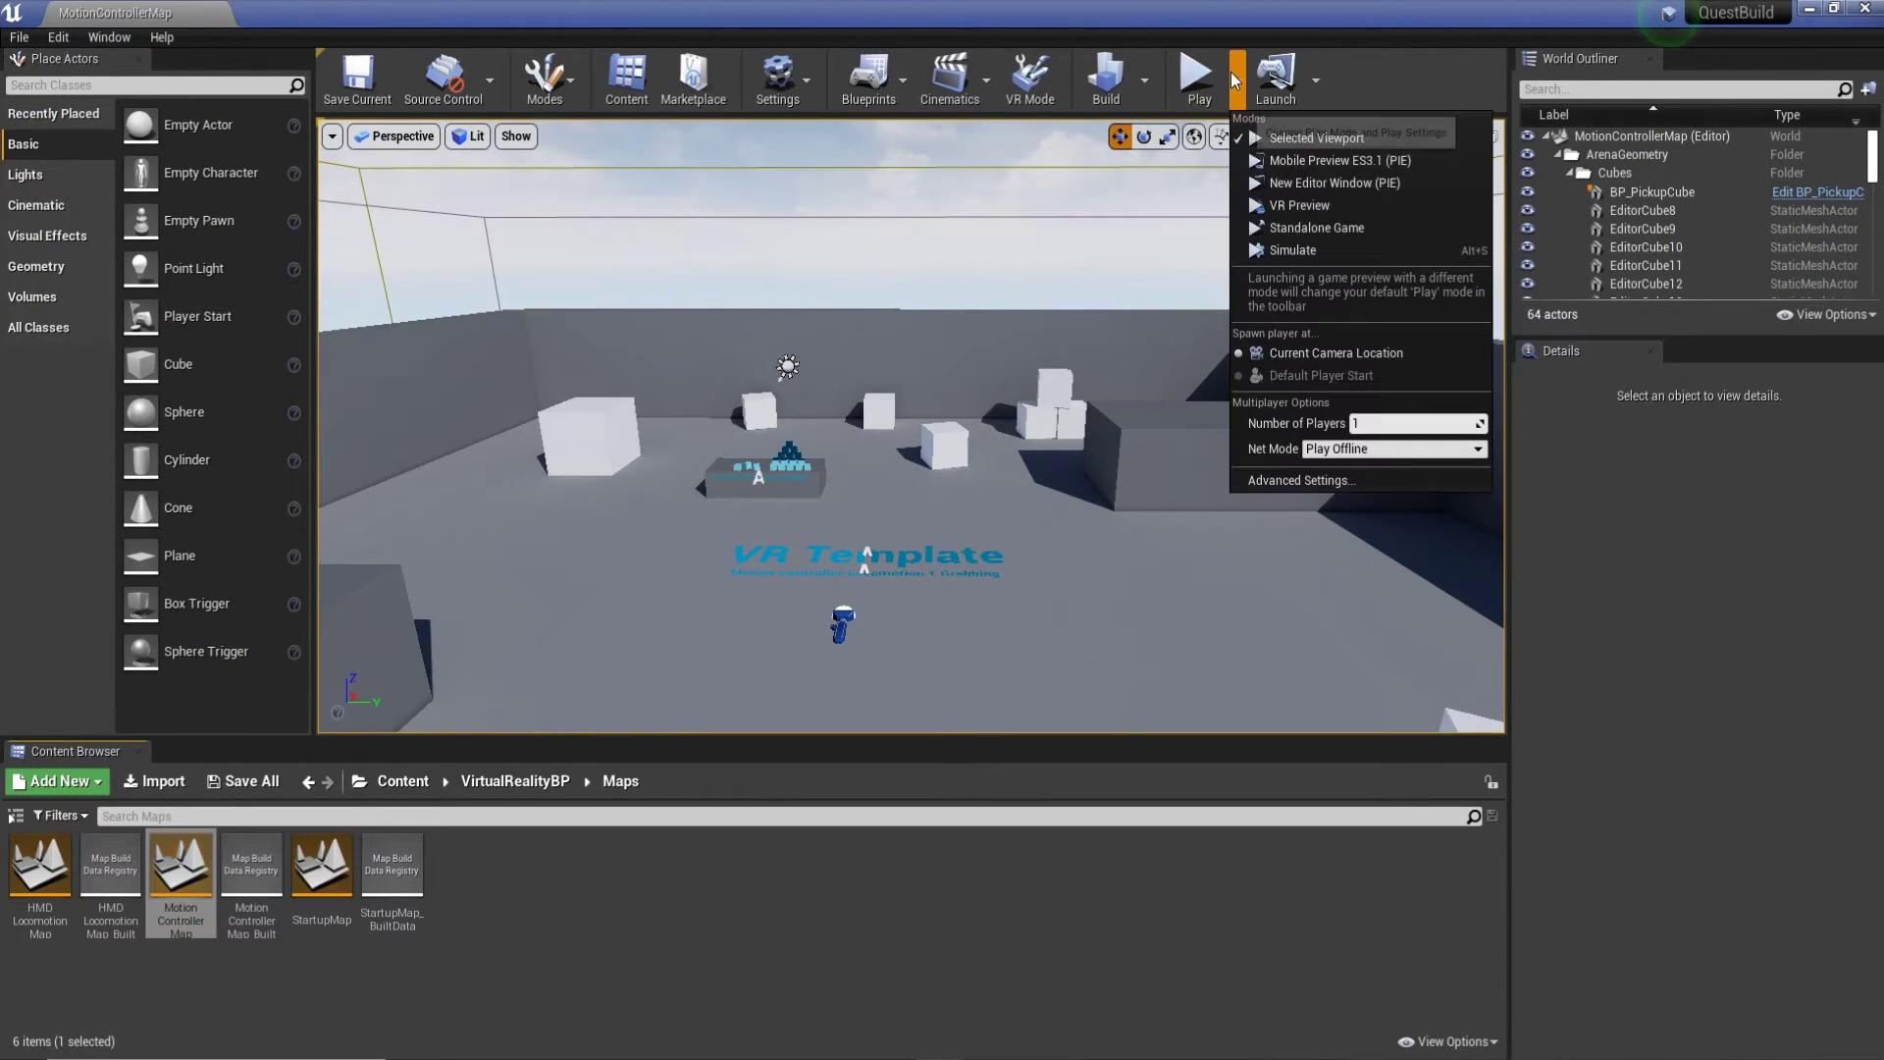
pyautogui.click(1341, 205)
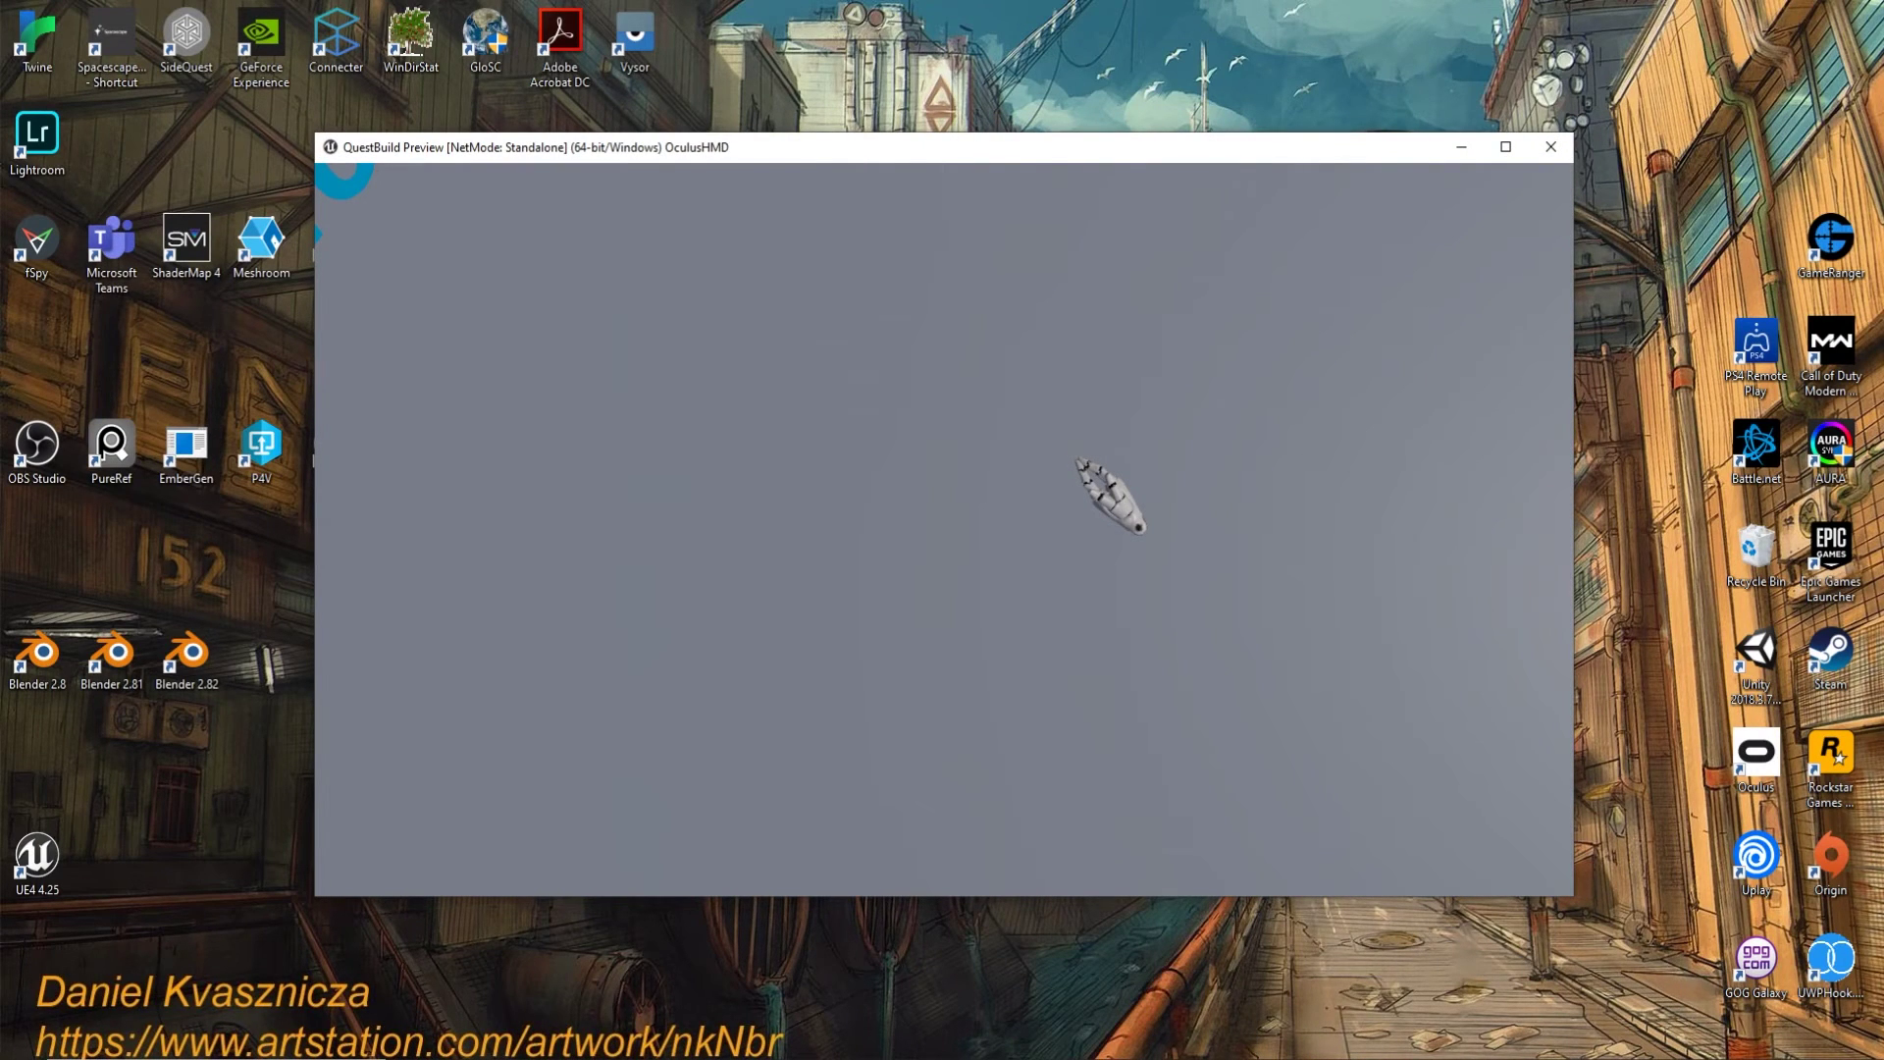
pyautogui.press('Escape')
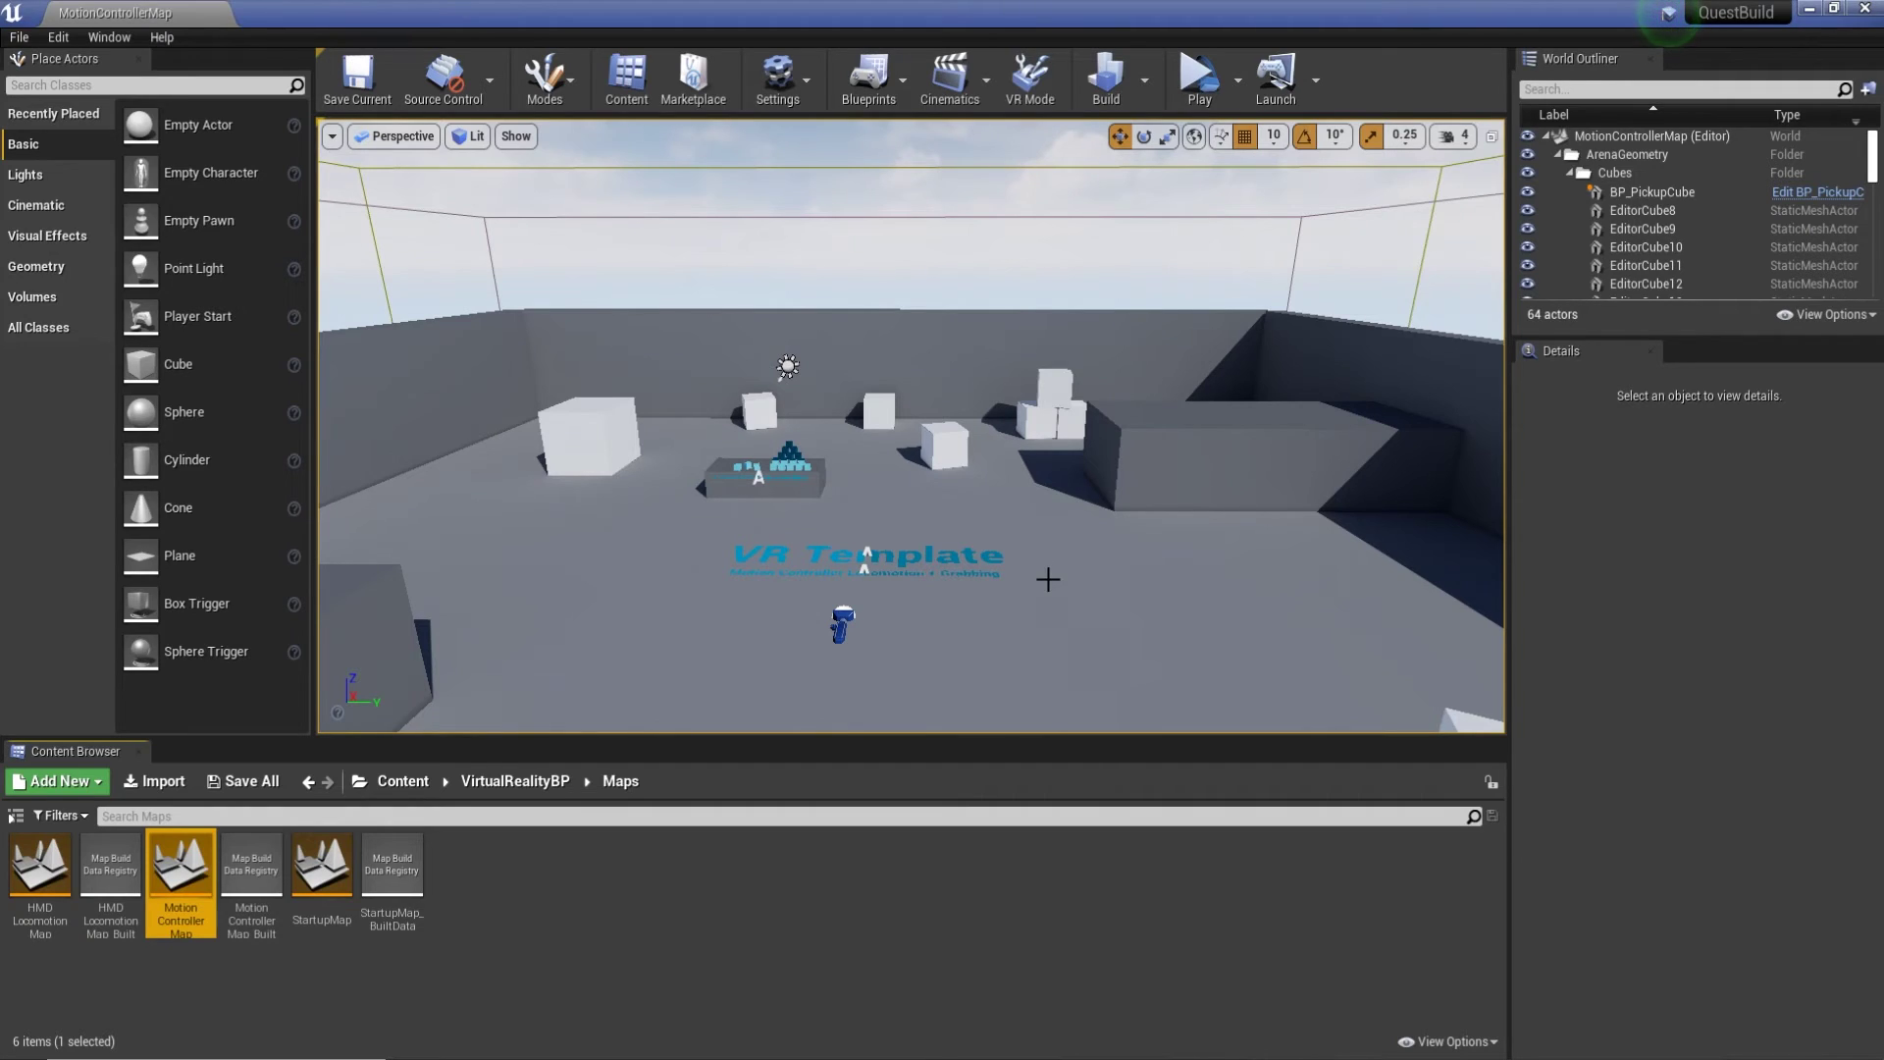
# Reopen the Project Launcher and launch the QuestBuild project on the connected Quest device.
pyautogui.click(1316, 78)
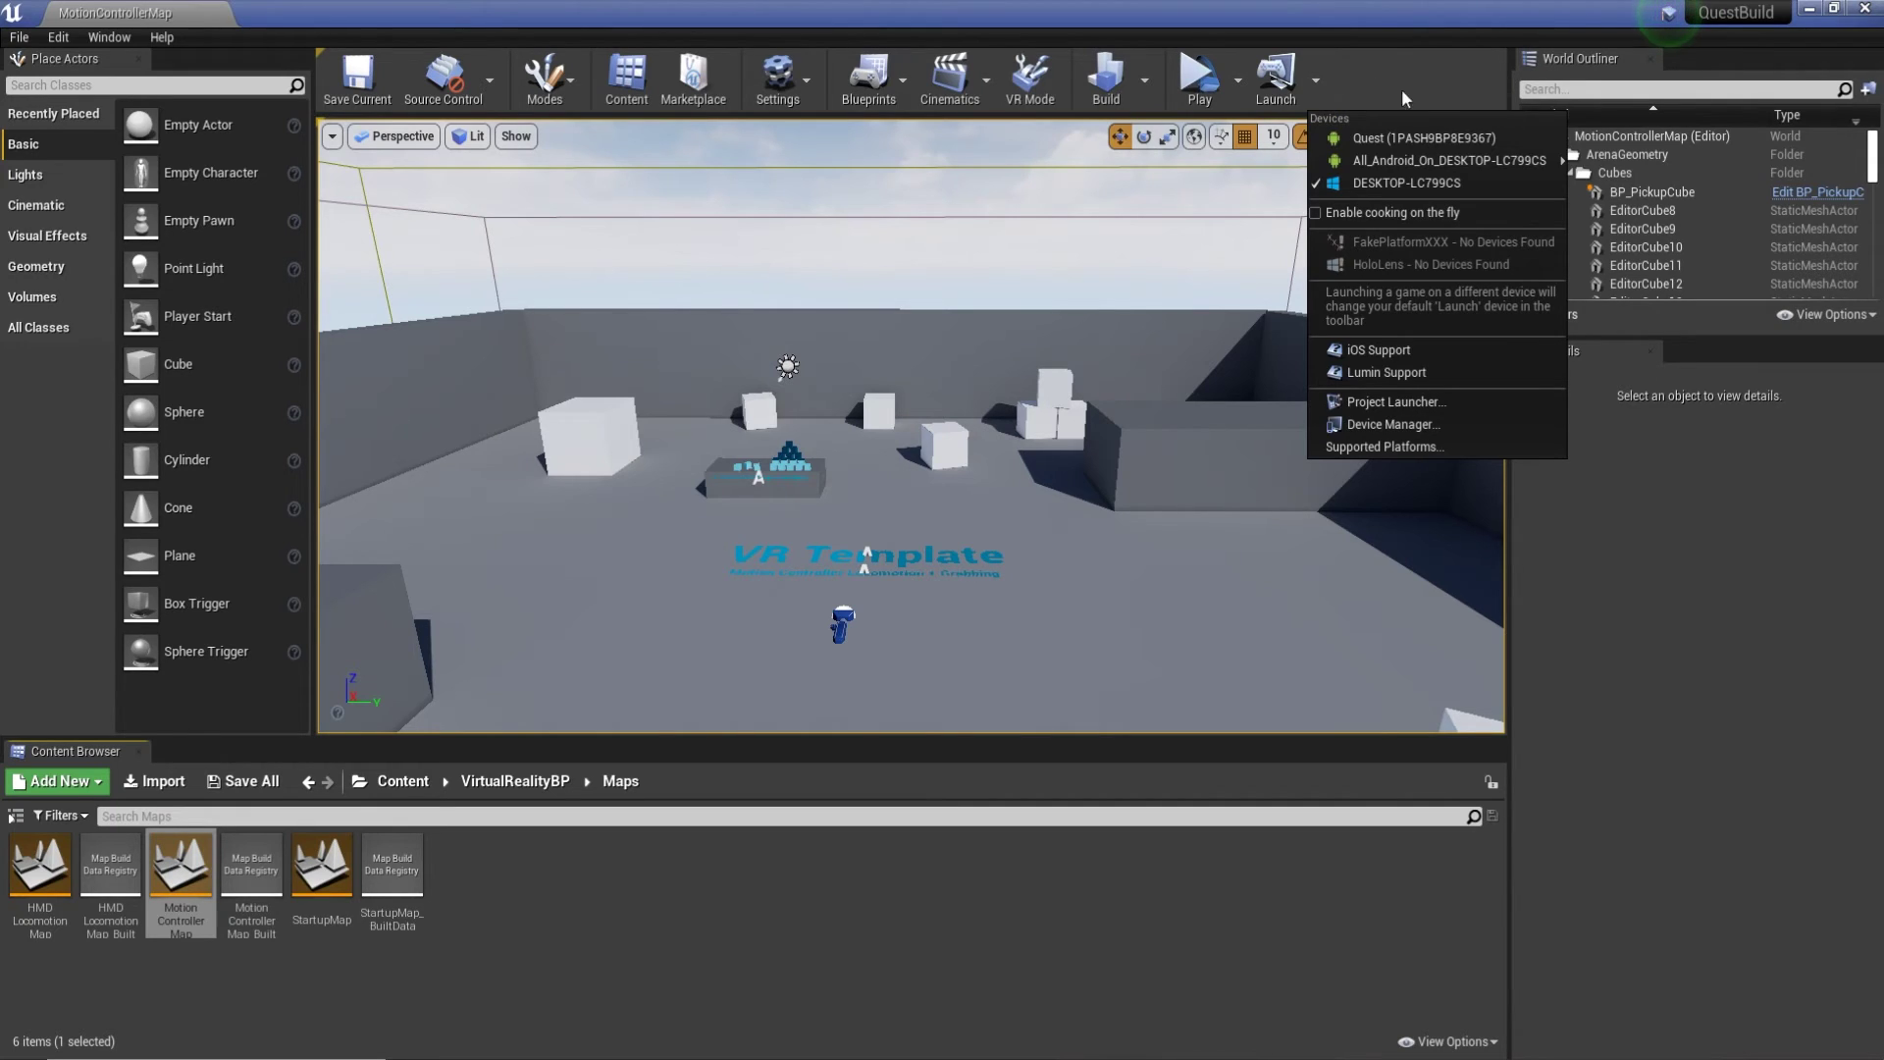
pyautogui.click(1366, 403)
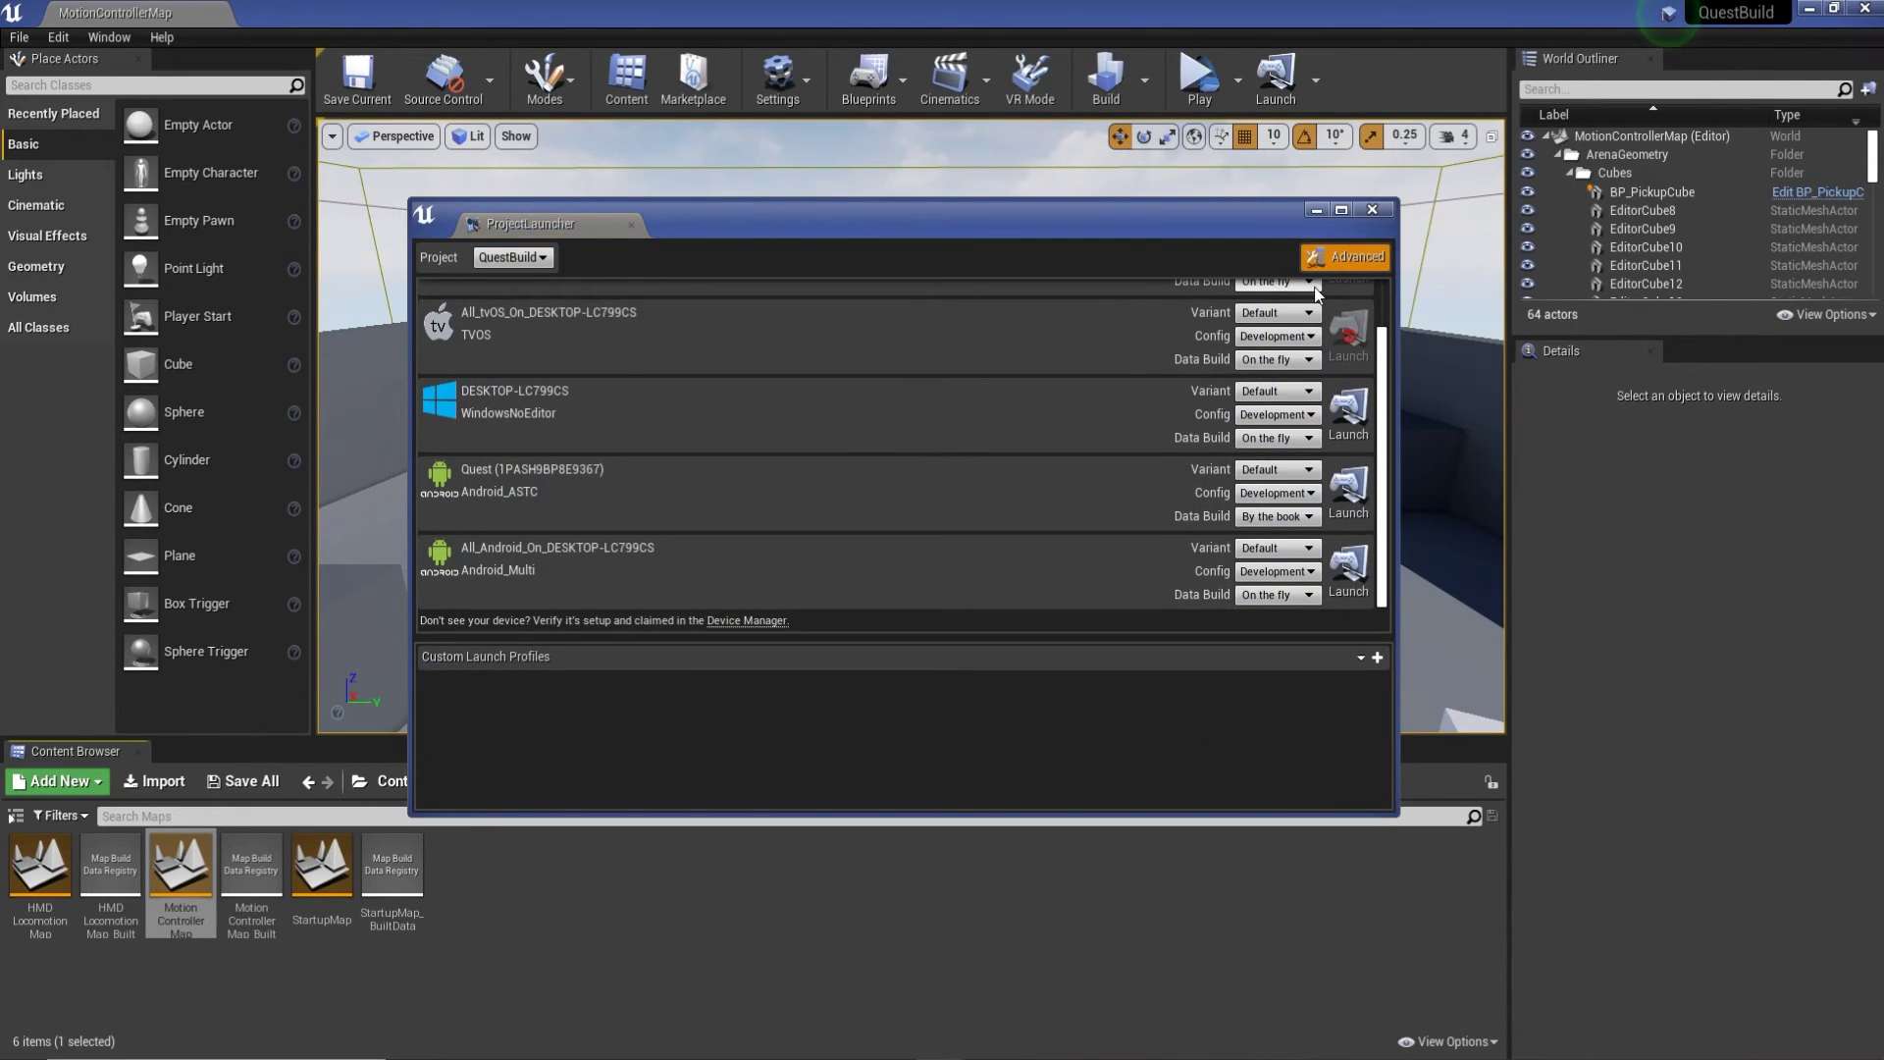
pyautogui.click(1350, 488)
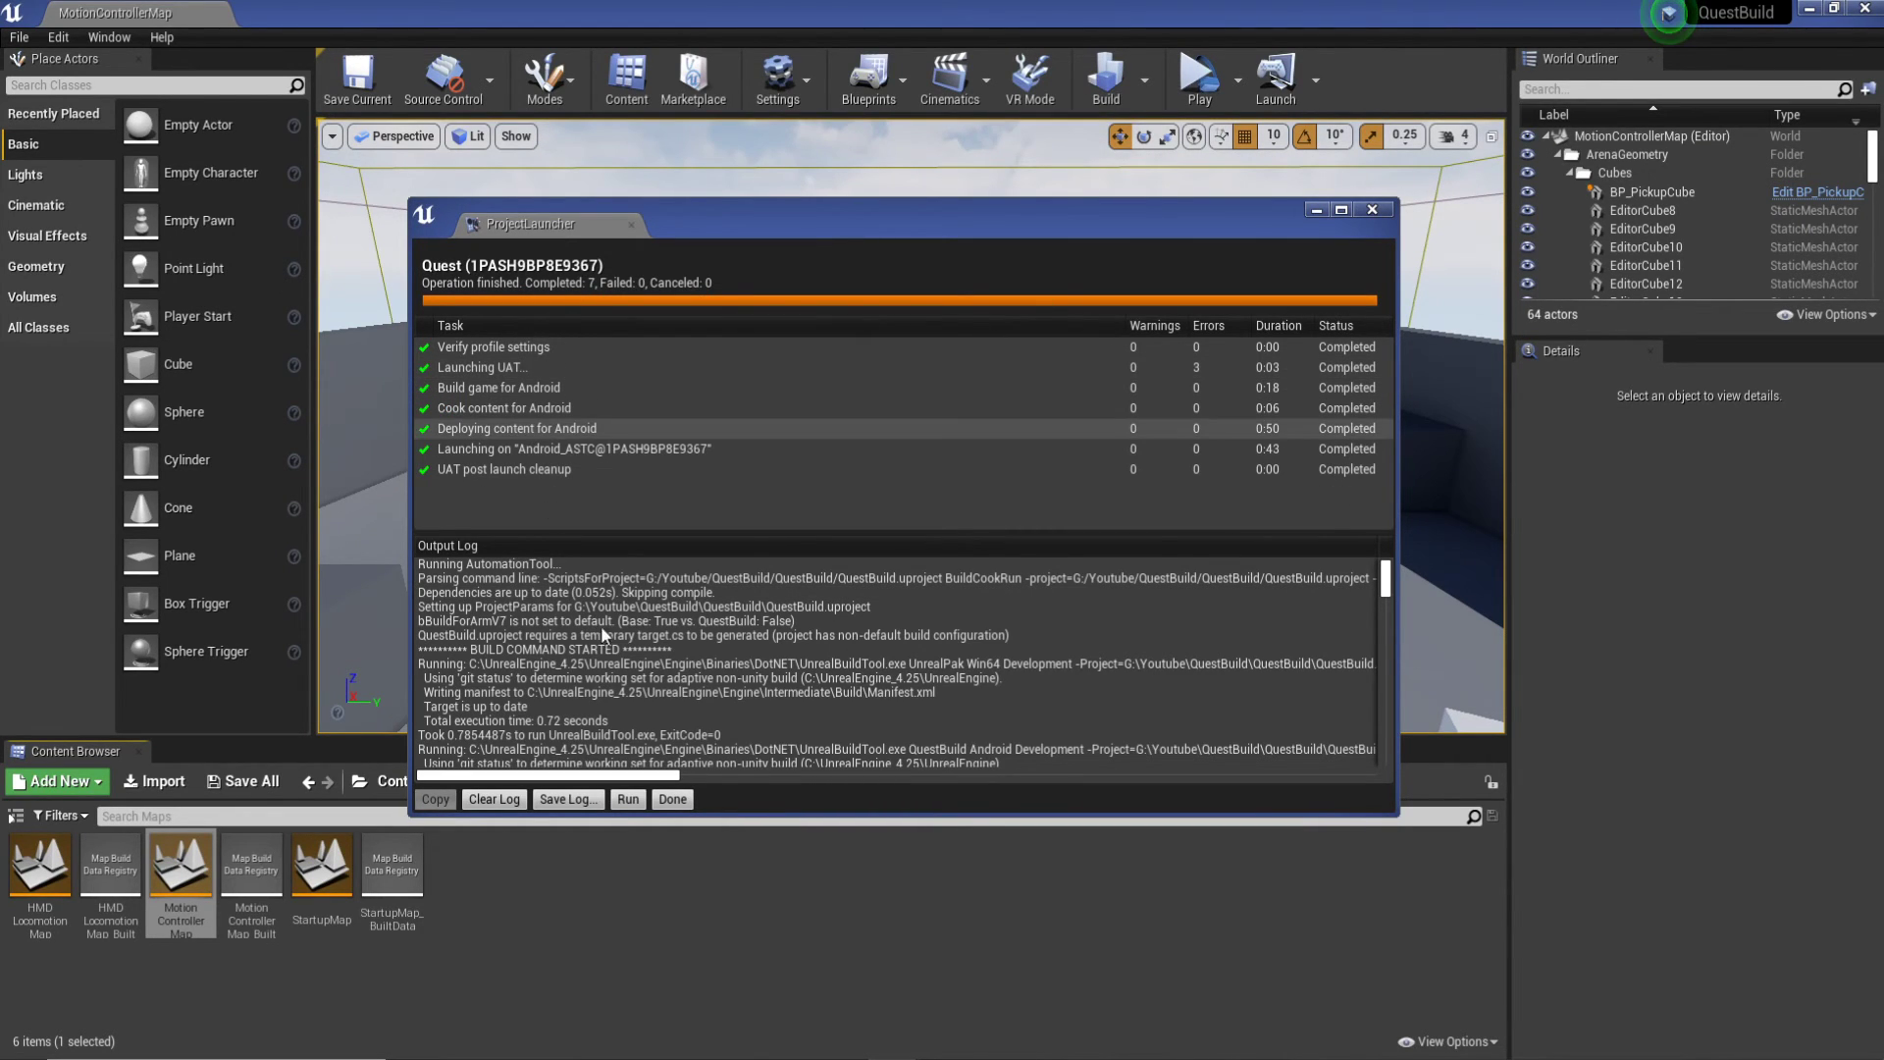
# Enlarge the launch output log and read through it to its end for errors from the Quest build and deployment.
pyautogui.moveTo(796, 531); pyautogui.dragTo(791, 505)
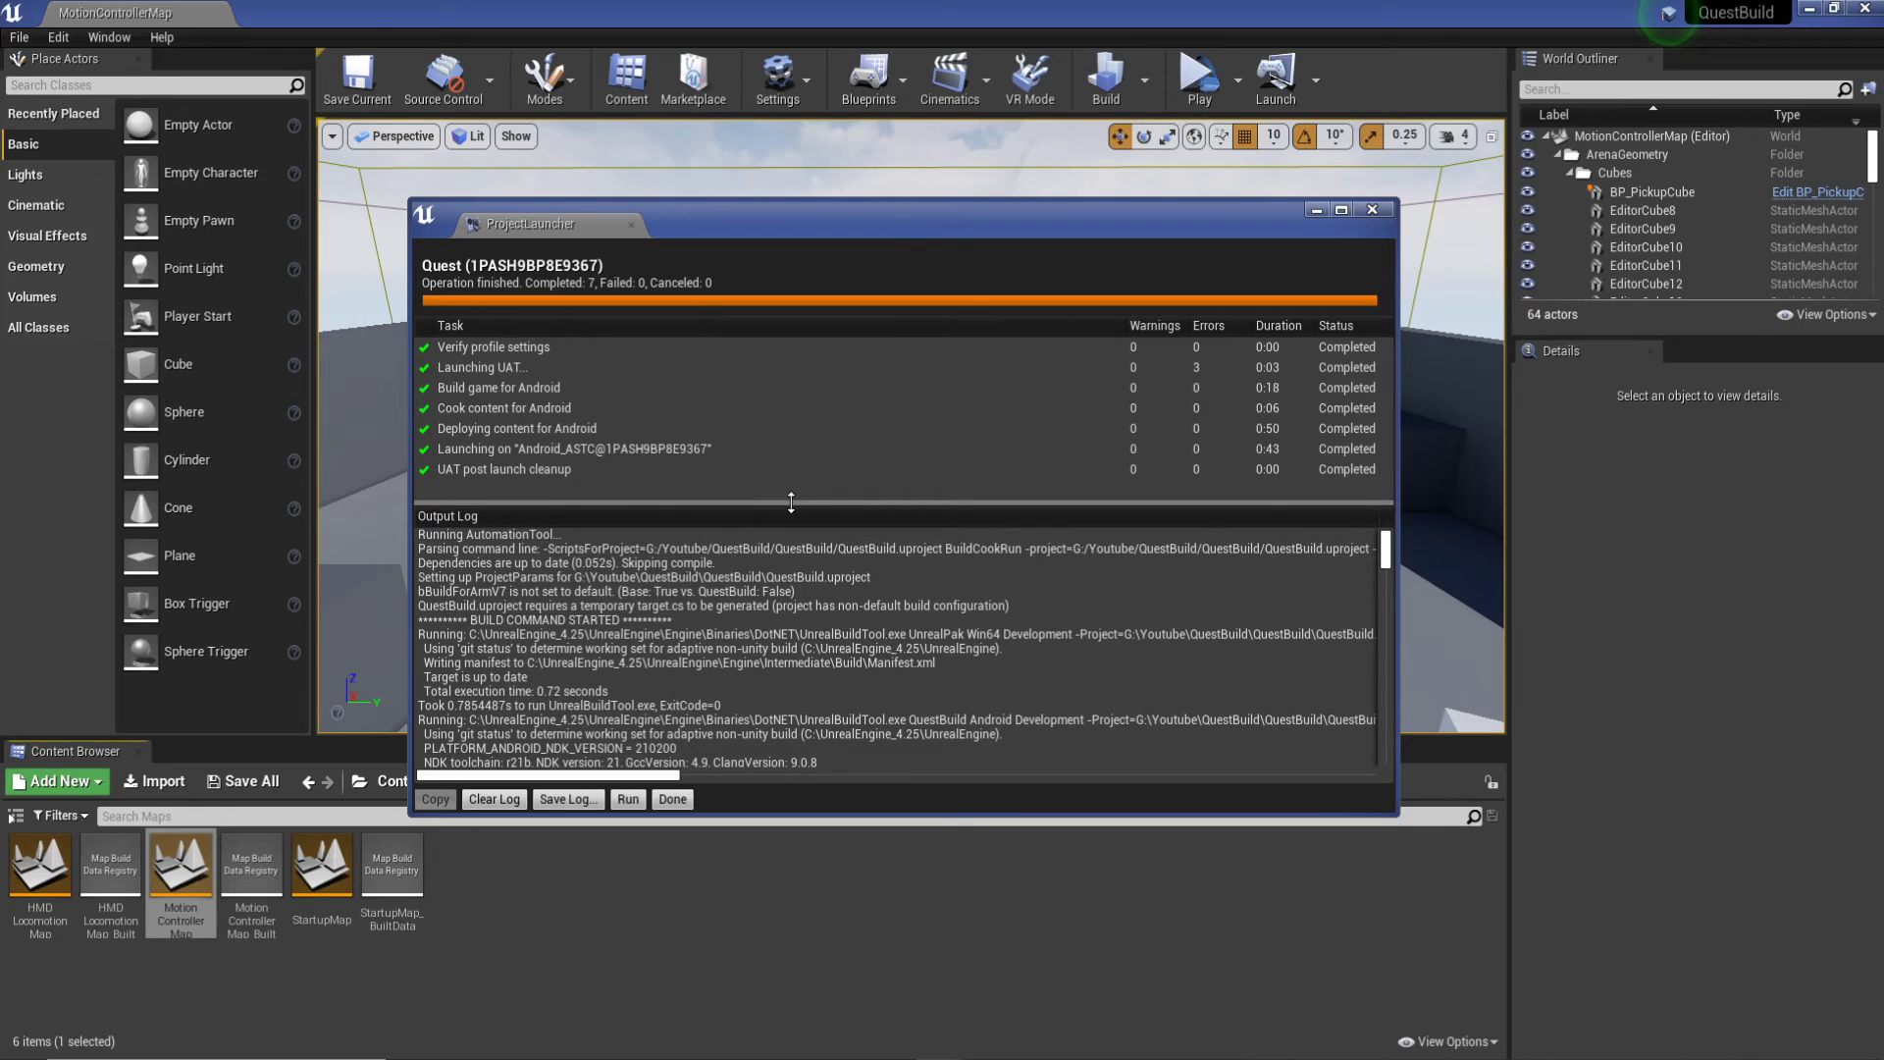
pyautogui.moveTo(1393, 554); pyautogui.dragTo(1372, 628)
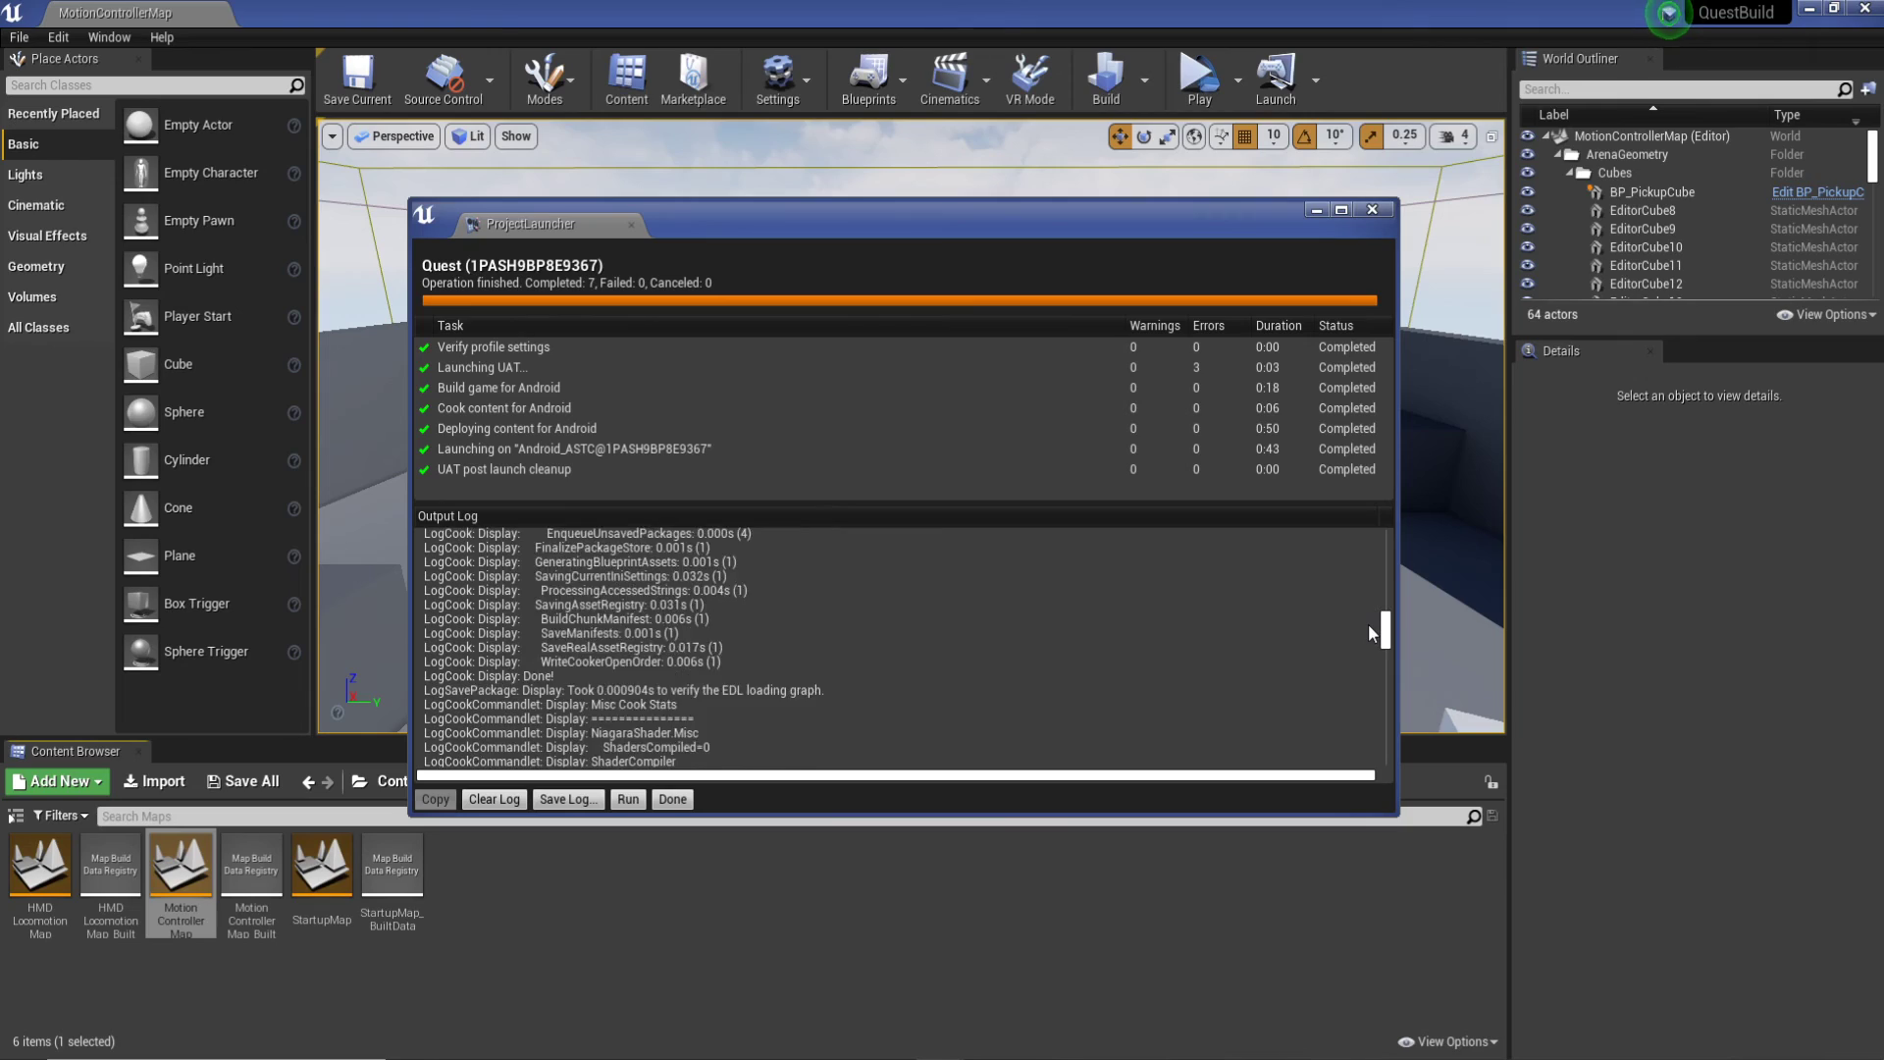
pyautogui.scroll(-10, 1367, 643)
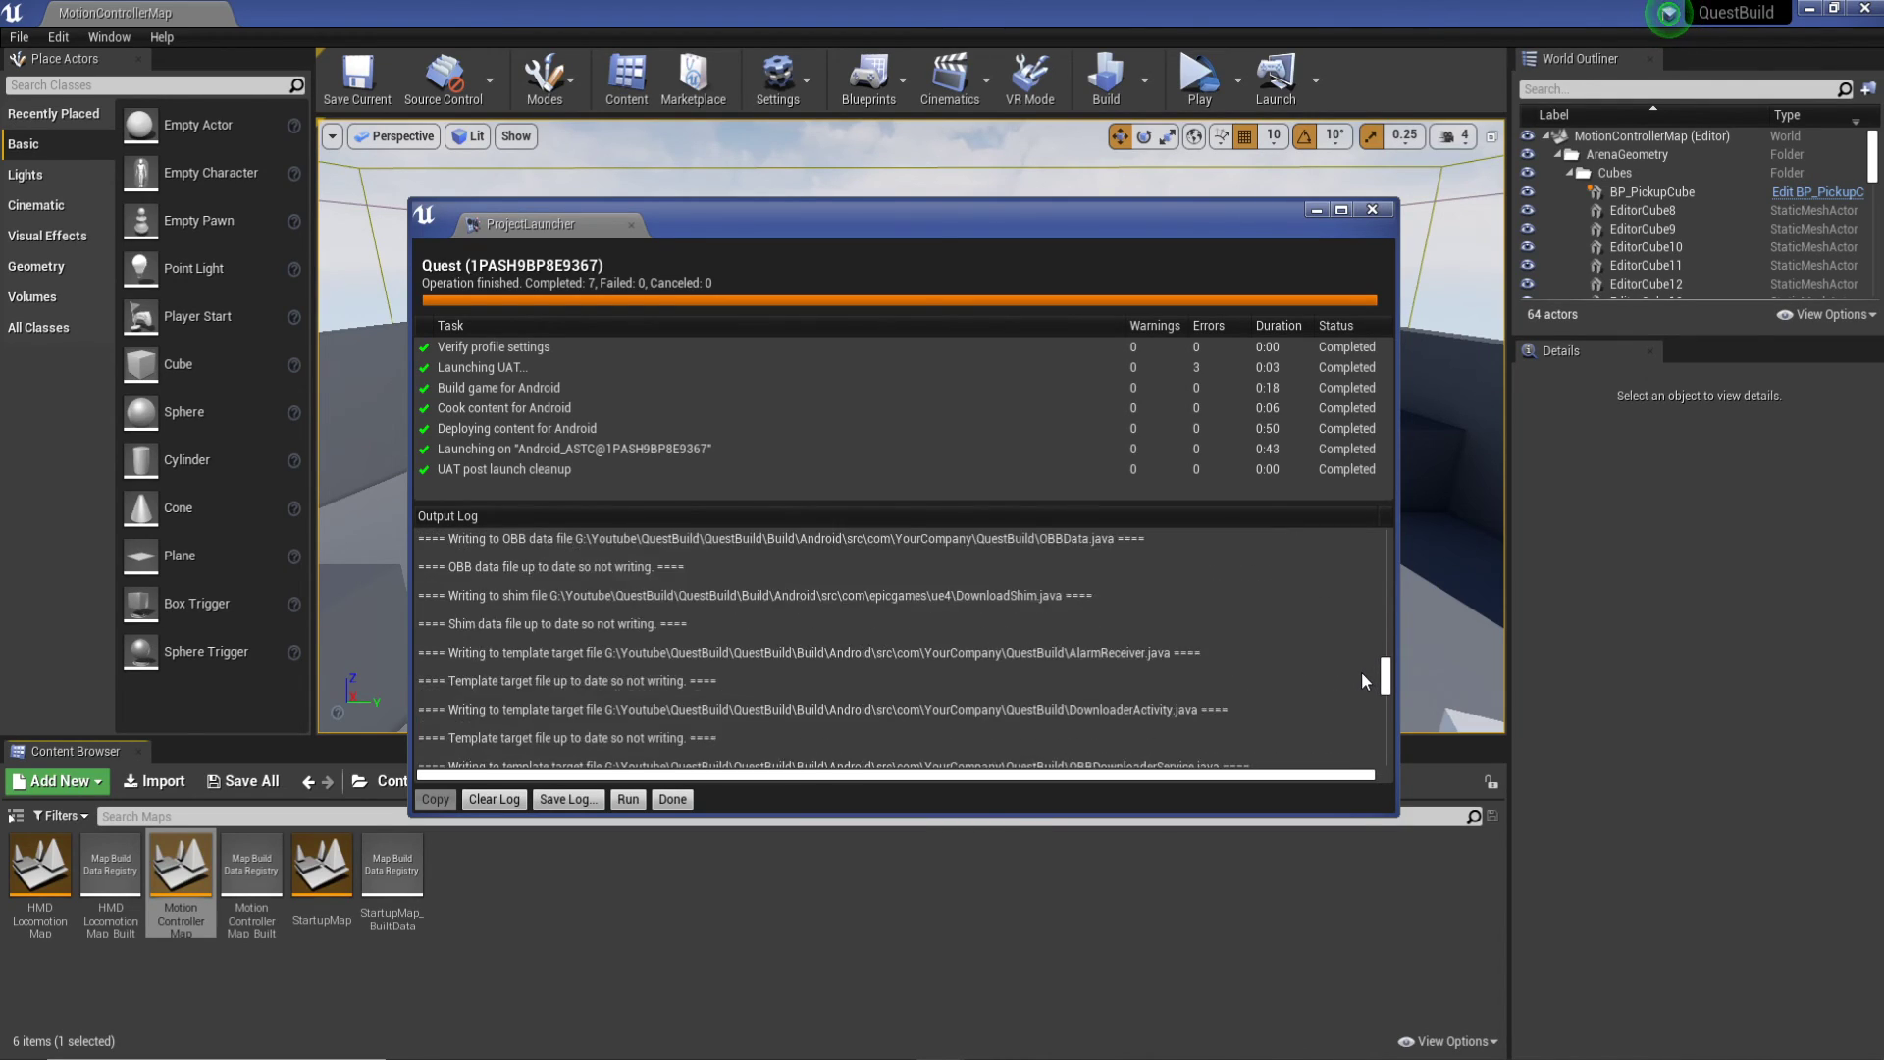
pyautogui.scroll(-5, 1362, 679)
pyautogui.scroll(-10, 1357, 703)
pyautogui.scroll(-5, 1356, 732)
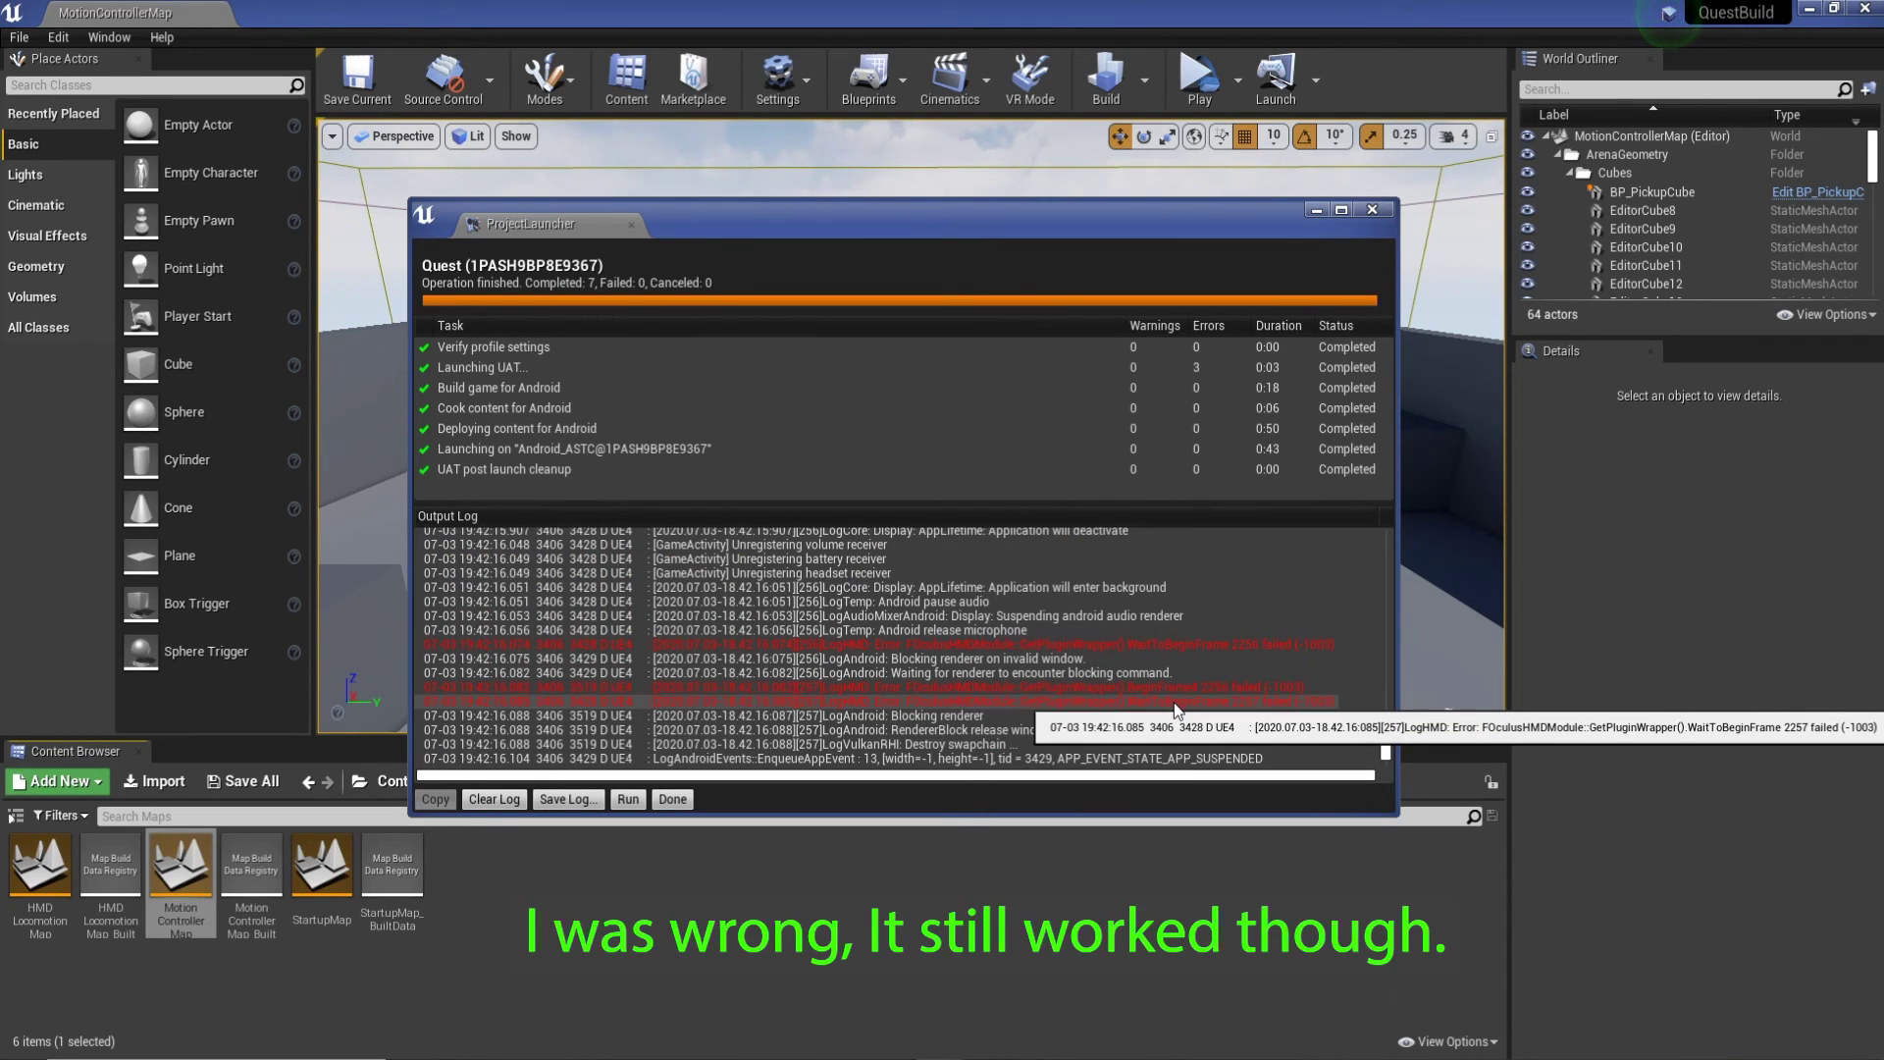